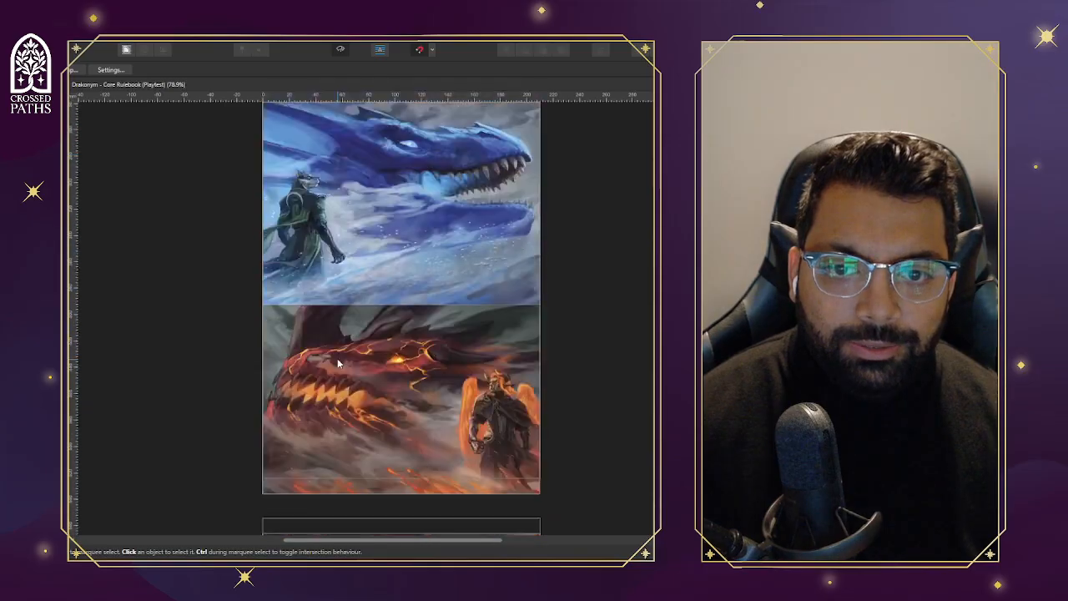
# Review the rulebook's dragon artwork and character creation pages, down to the page covering Kin, Attributes and Careers
pyautogui.scroll(4, 342, 376)
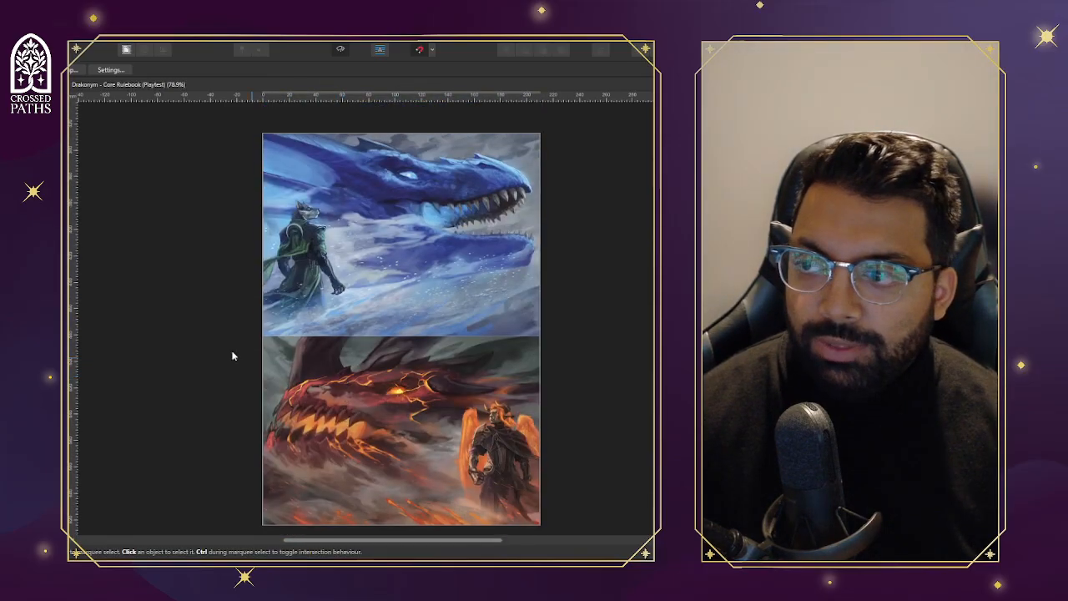
pyautogui.scroll(-15, 385, 327)
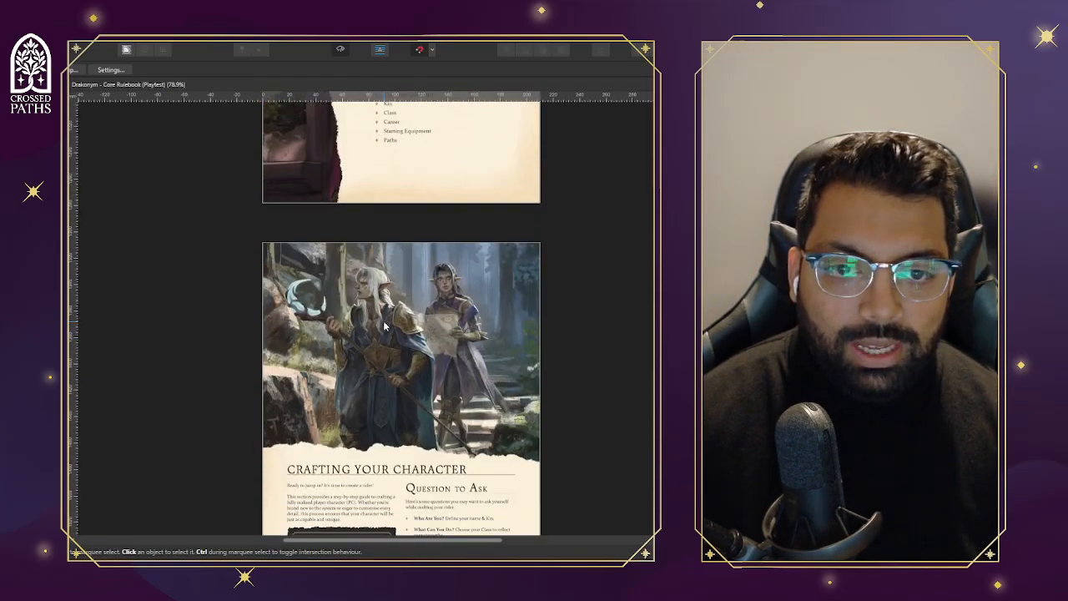
pyautogui.scroll(3, 381, 332)
pyautogui.scroll(-9, 380, 332)
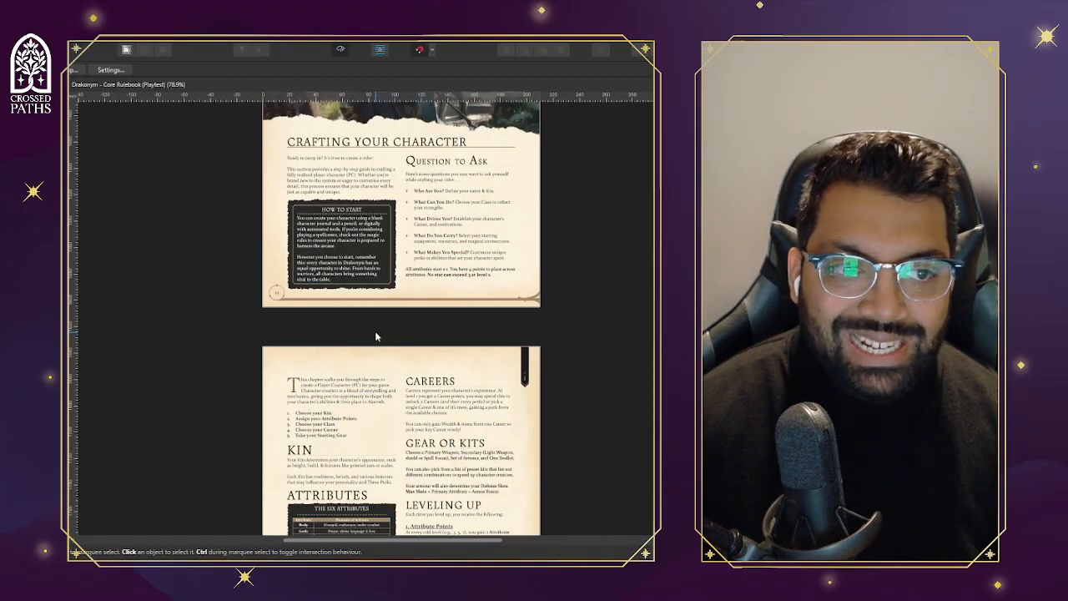
pyautogui.scroll(-3, 375, 335)
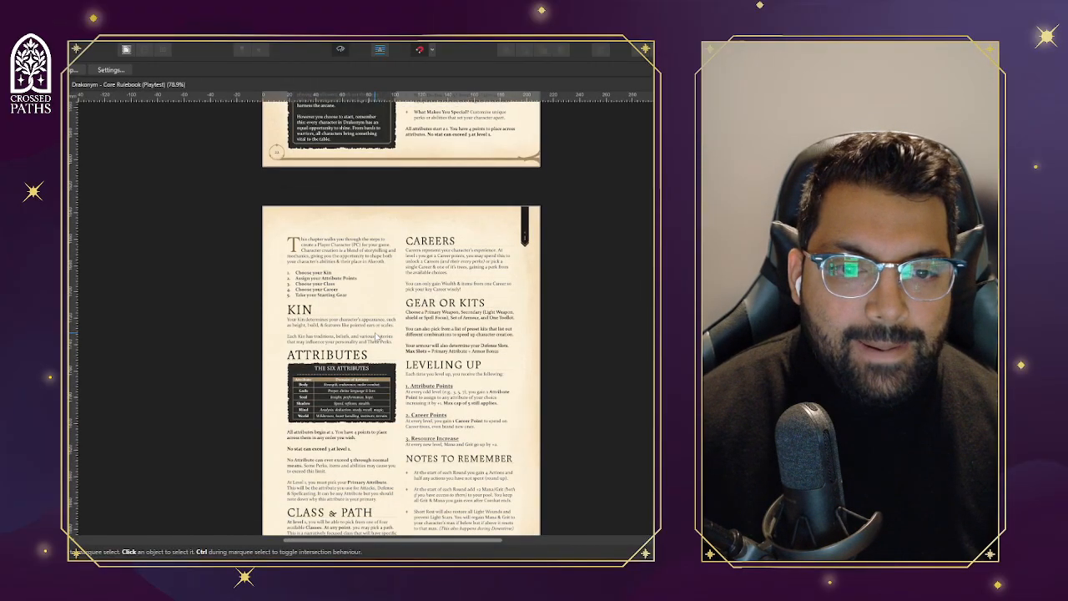
pyautogui.scroll(-2, 377, 338)
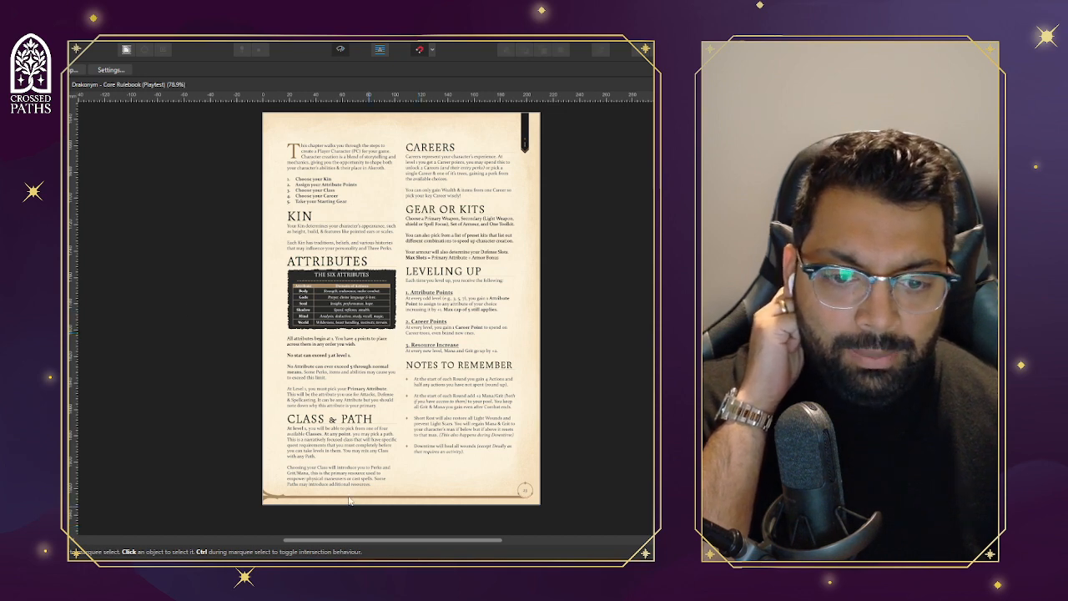
# Save the image as Halfkin_M2.png in the Drakonym folder, replacing the existing file
pyautogui.moveTo(344, 557)
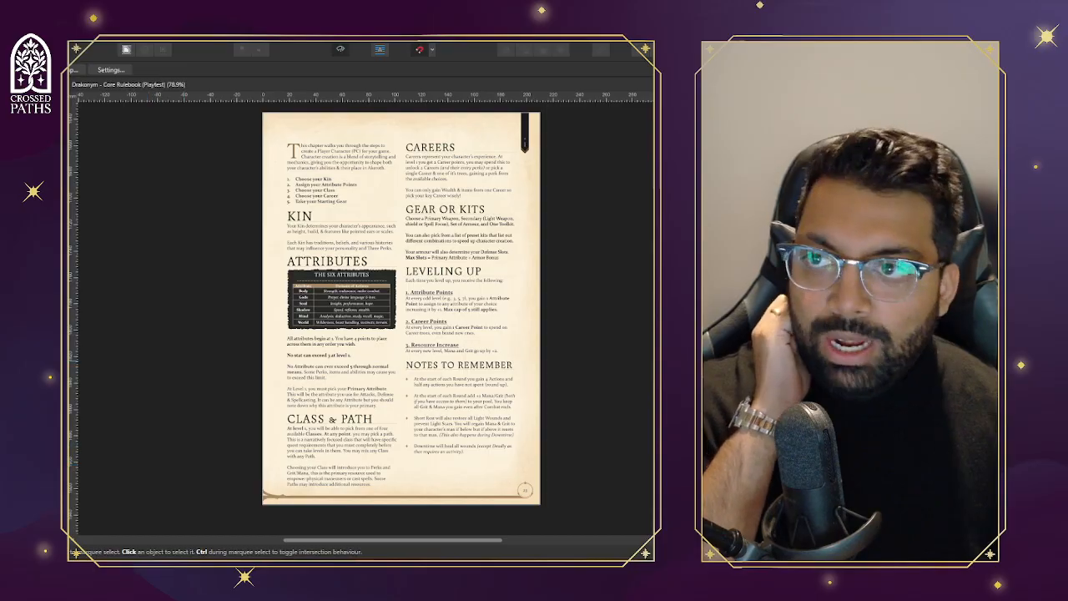
pyautogui.moveTo(306, 38); pyautogui.dragTo(238, 35)
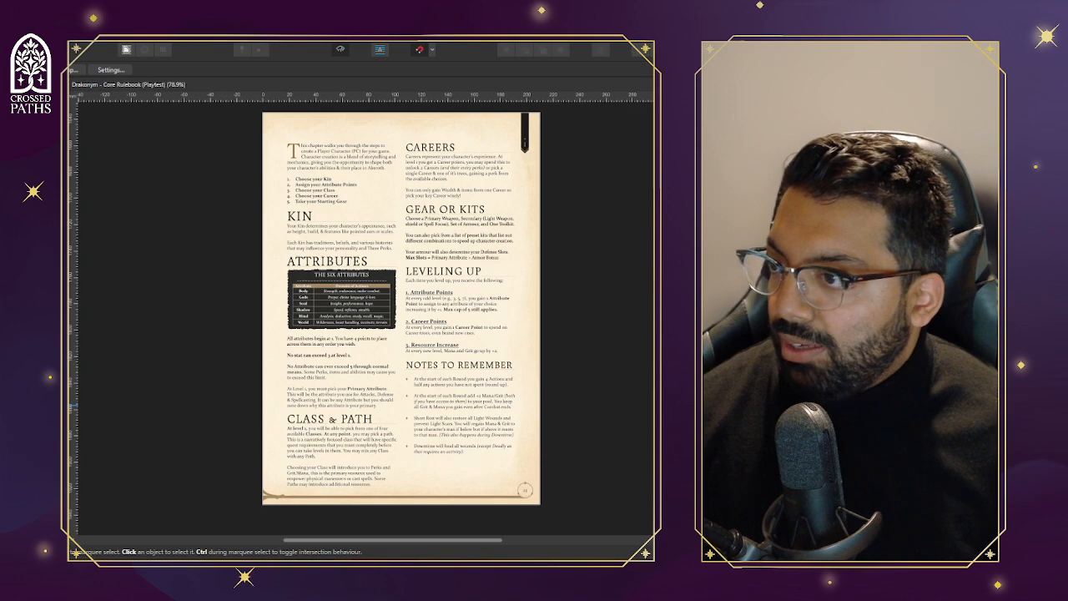
pyautogui.hotkey('alt', 'Tab')
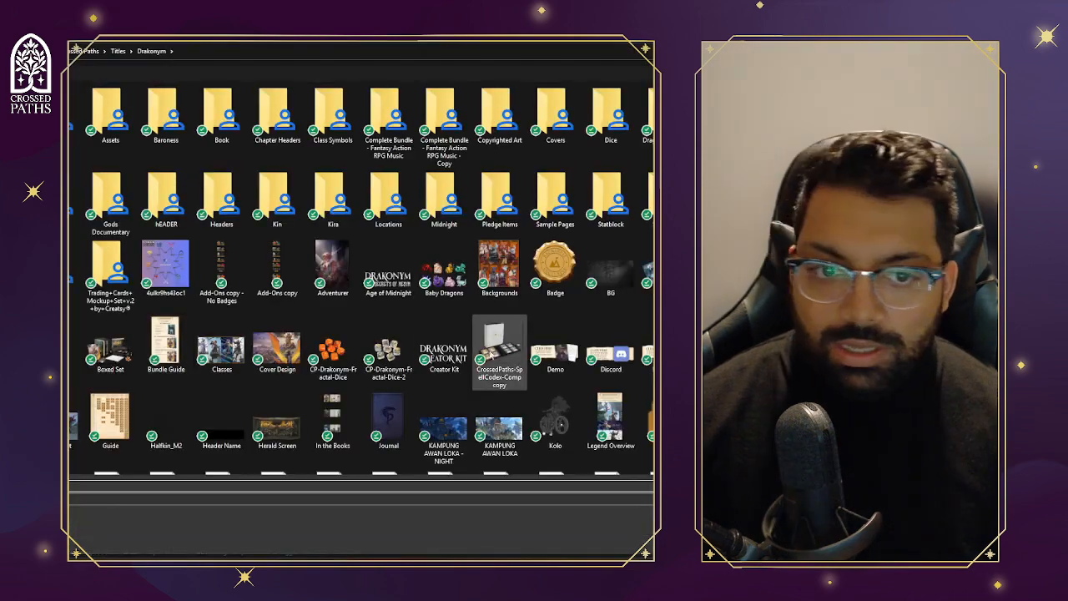
pyautogui.doubleClick(178, 414)
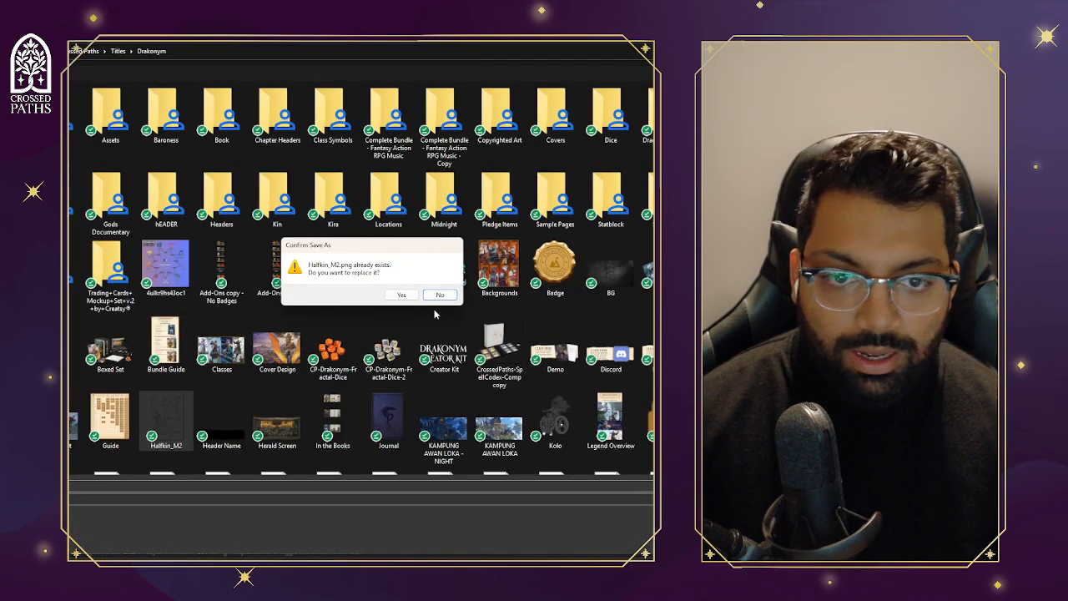
pyautogui.click(408, 296)
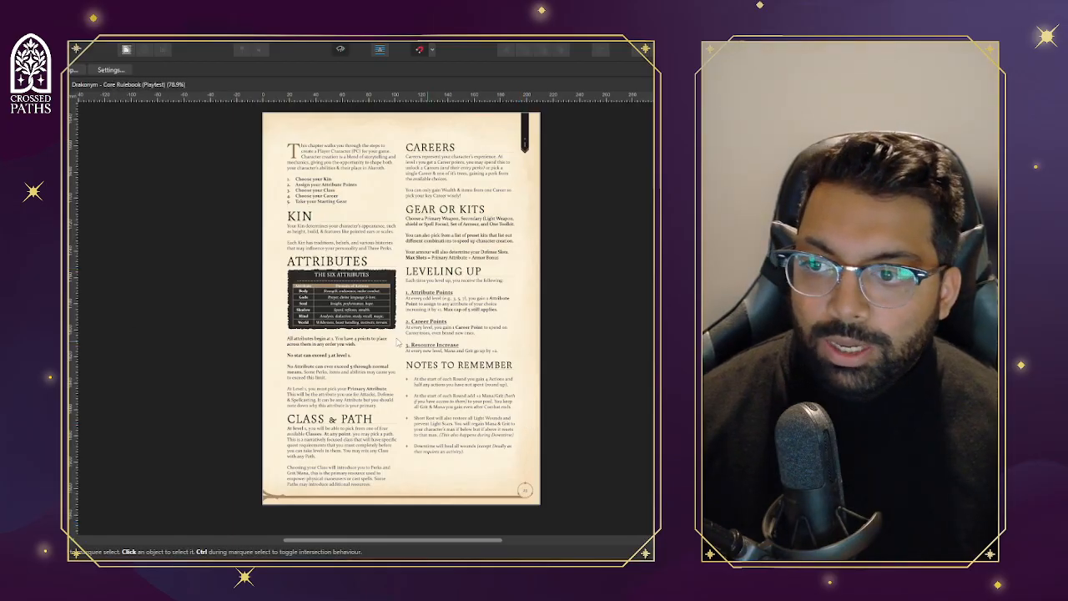
# Replace the sketch image on the parchment anatomy page with Halfkin_M2 and decline linking the document's embedded images
pyautogui.press('pagedown')
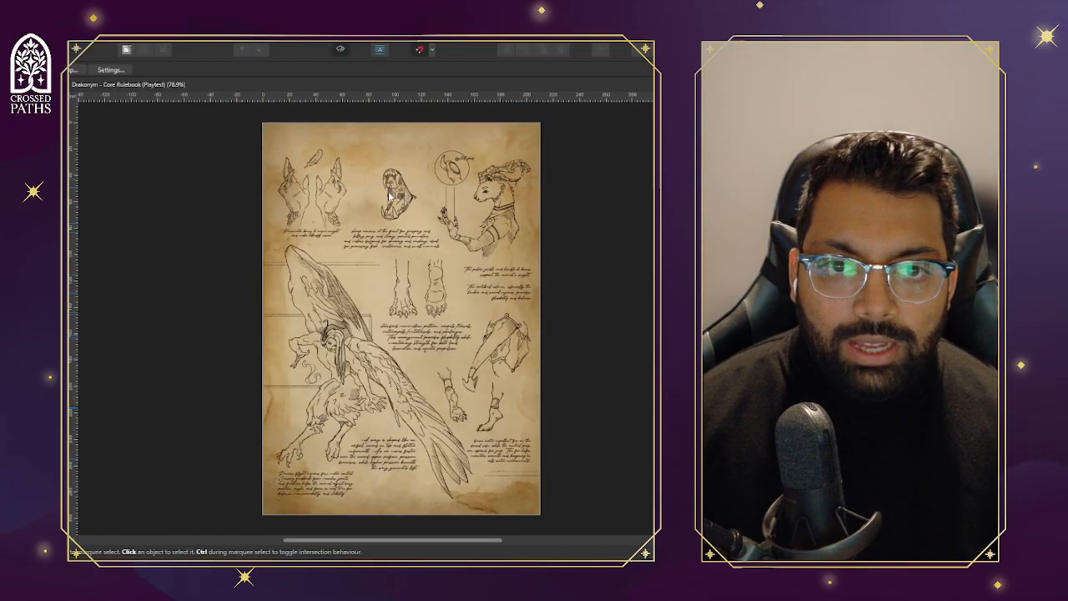
pyautogui.click(407, 262)
pyautogui.click(100, 69)
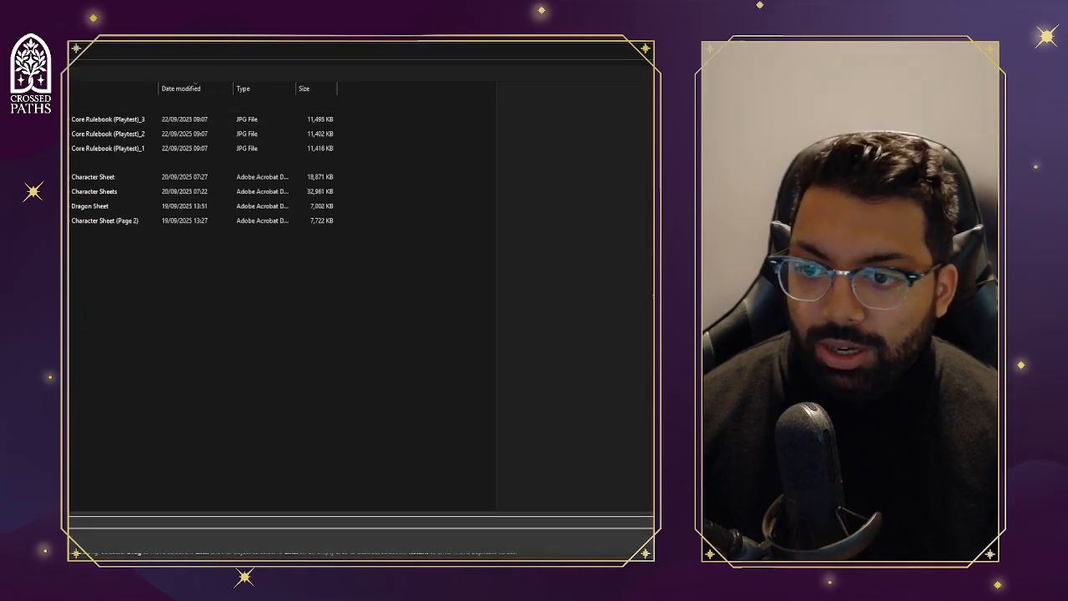
pyautogui.click(72, 434)
pyautogui.scroll(-5, 306, 303)
pyautogui.scroll(-5, 305, 303)
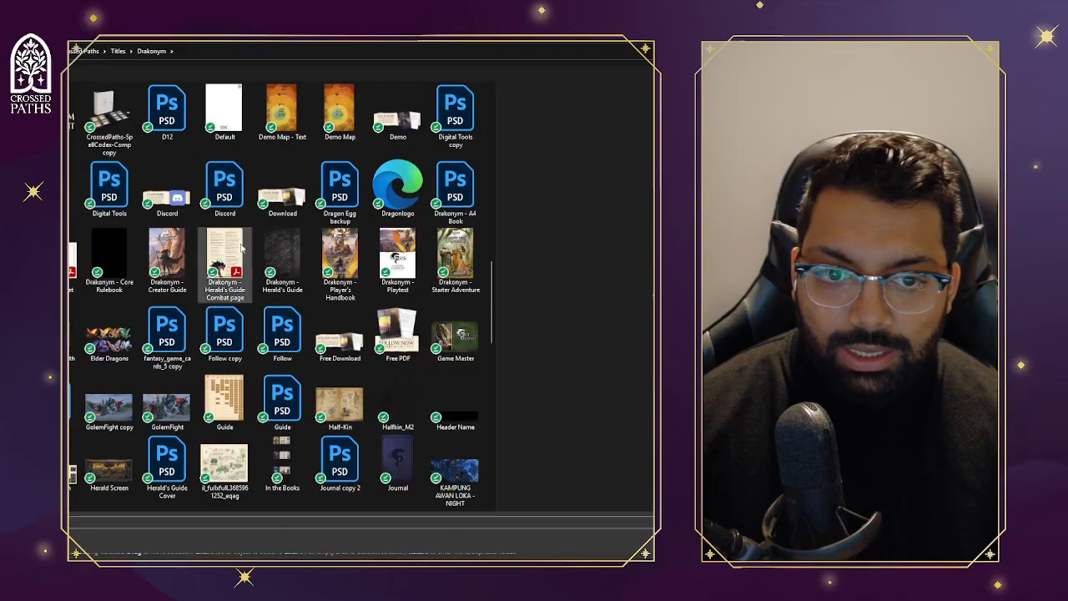
pyautogui.doubleClick(398, 402)
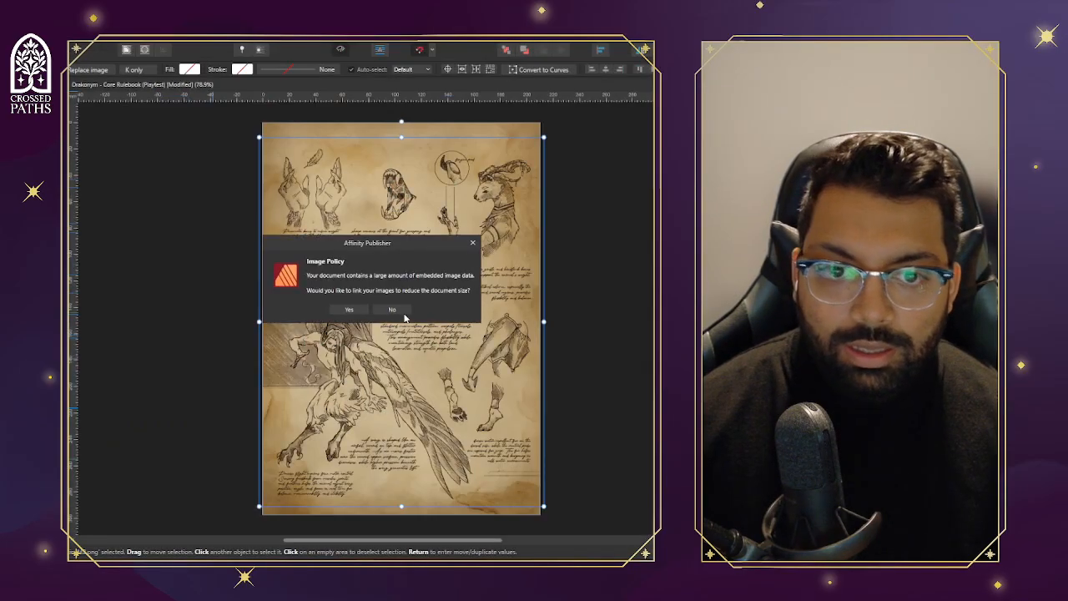
pyautogui.click(392, 308)
pyautogui.click(612, 385)
# Check the whole anatomy page with its replaced sketches and compare it with the following parchment page
pyautogui.scroll(-1, 559, 381)
pyautogui.scroll(2, 558, 381)
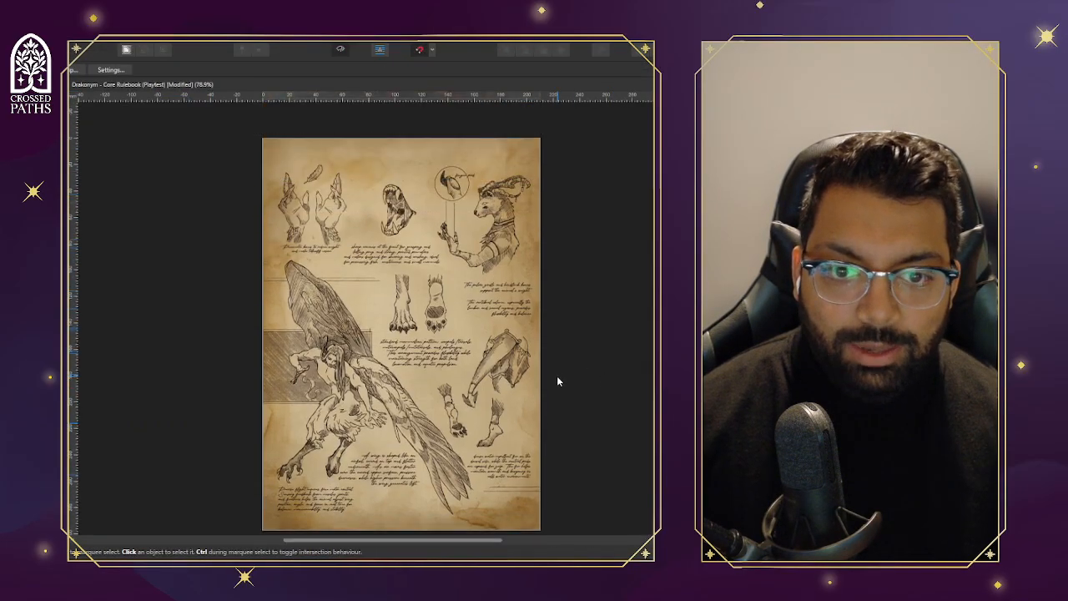
pyautogui.scroll(-2, 558, 381)
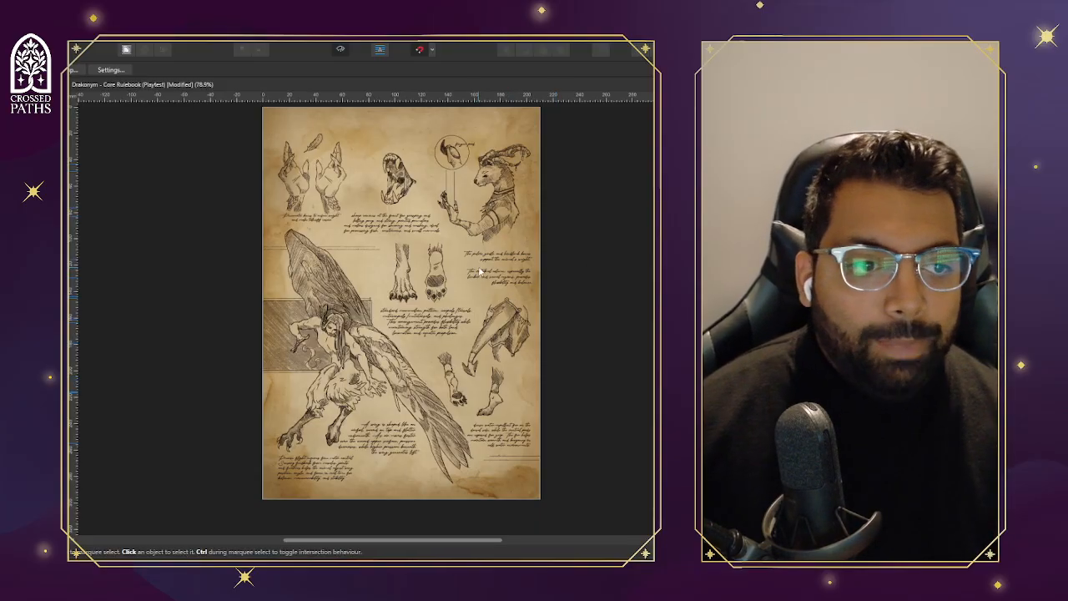
pyautogui.scroll(-3, 407, 267)
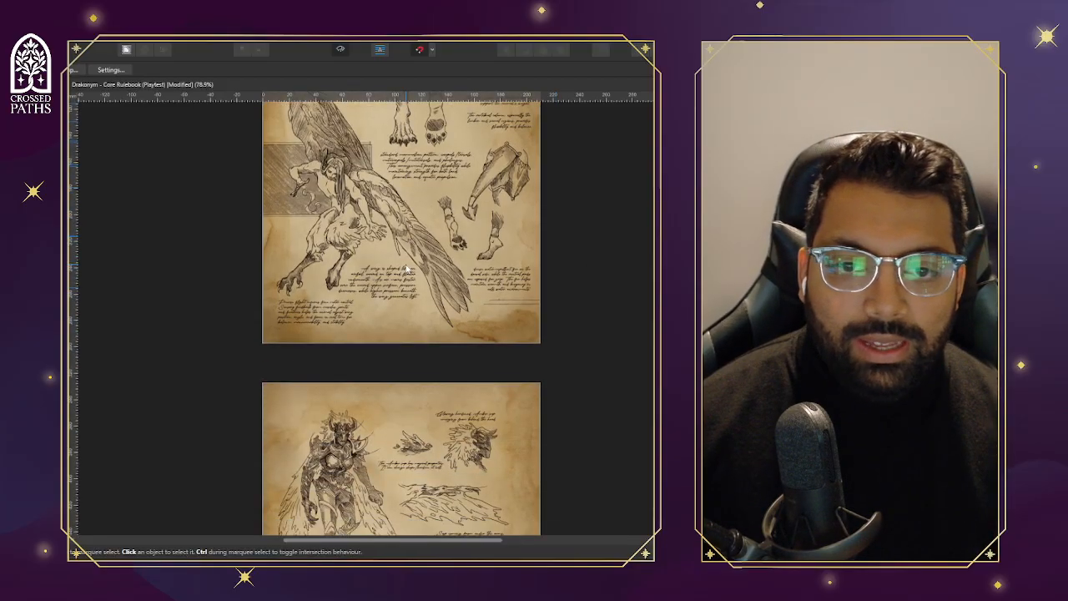
pyautogui.scroll(4, 505, 256)
pyautogui.scroll(-1, 506, 257)
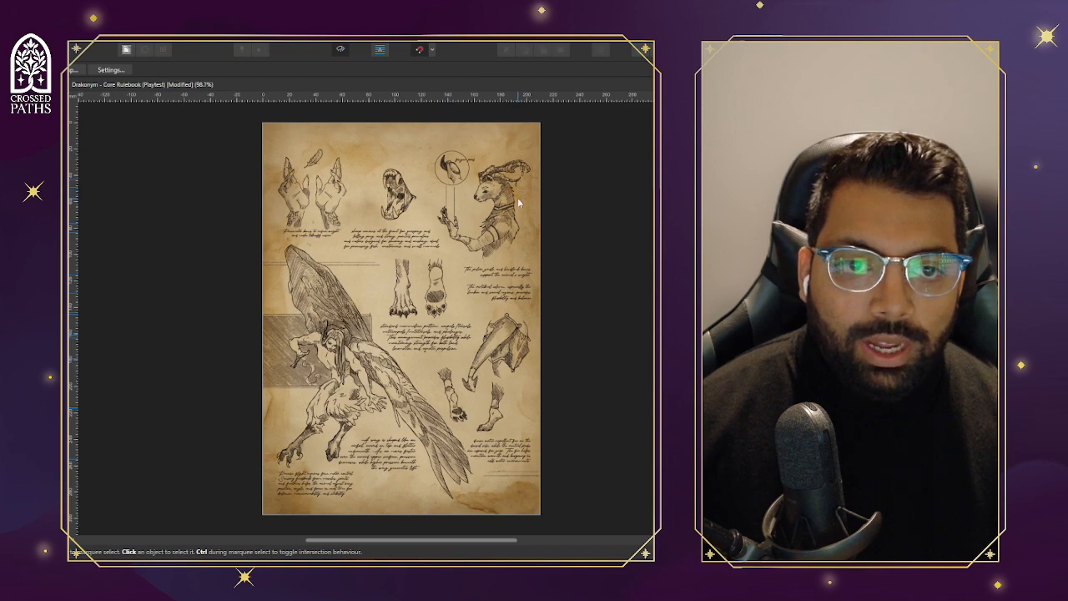
# Examine the line quality of the horned creature, finger pad, jaw and paw sketches up close
pyautogui.scroll(5, 499, 185)
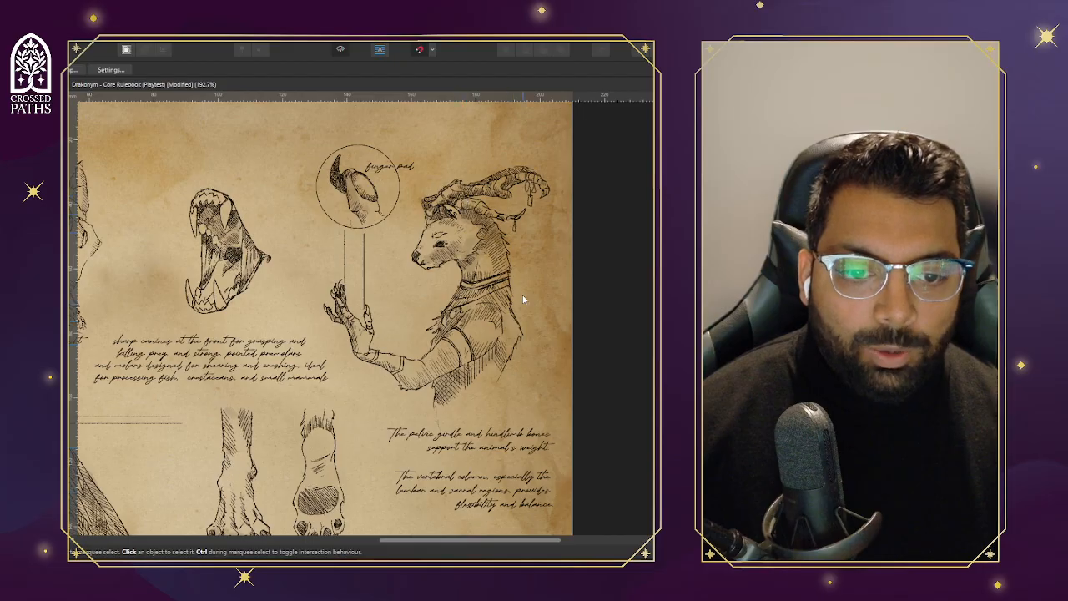
pyautogui.moveTo(420, 540)
pyautogui.mouseDown()
pyautogui.moveTo(309, 538)
pyautogui.moveTo(399, 541)
pyautogui.mouseUp()
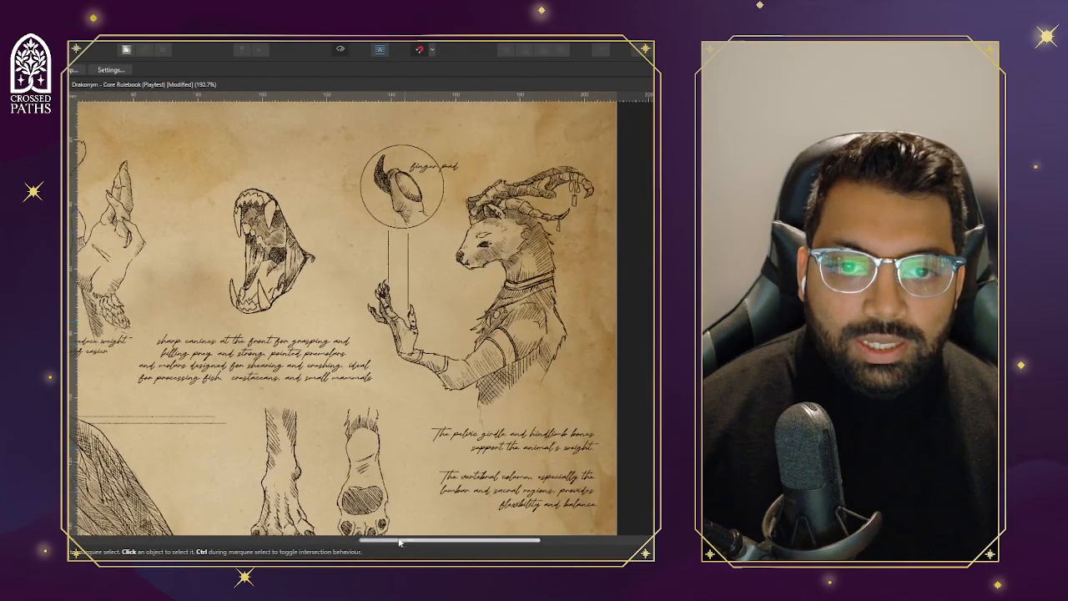
pyautogui.scroll(-4, 420, 414)
pyautogui.scroll(5, 420, 412)
pyautogui.scroll(2, 422, 411)
pyautogui.scroll(6, 544, 346)
pyautogui.scroll(-2, 546, 347)
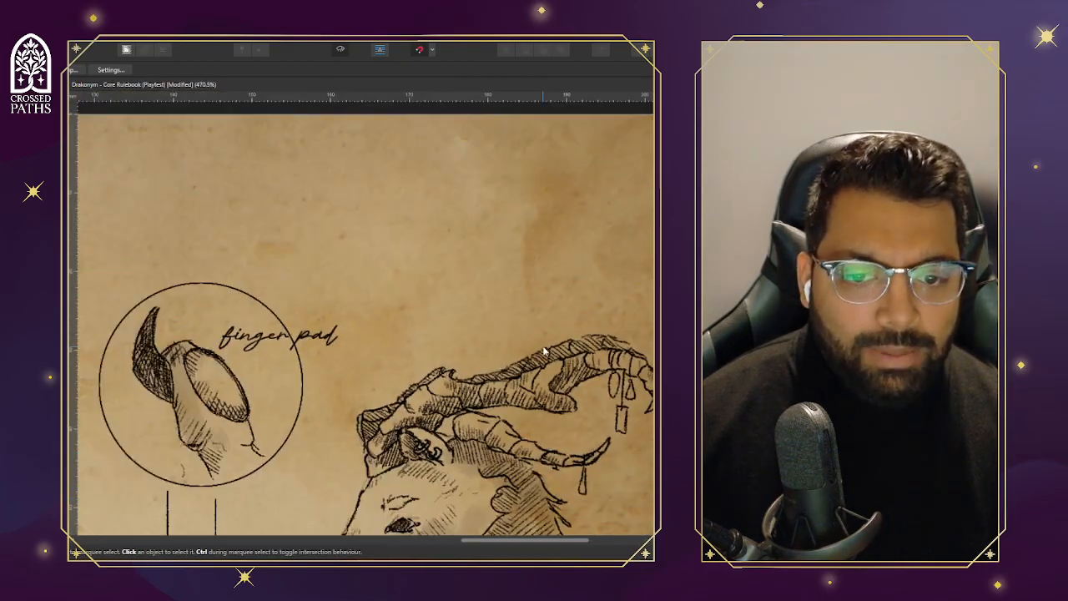
pyautogui.scroll(-4, 546, 349)
pyautogui.scroll(-2, 536, 367)
pyautogui.scroll(-5, 537, 368)
pyautogui.scroll(3, 530, 372)
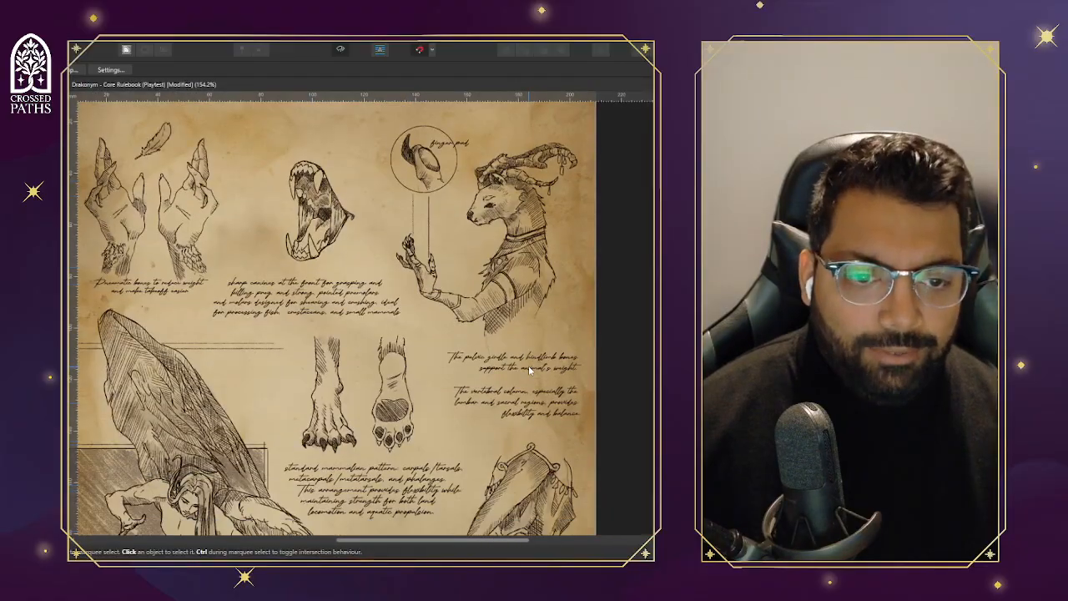
pyautogui.scroll(-1, 527, 375)
pyautogui.scroll(1, 480, 366)
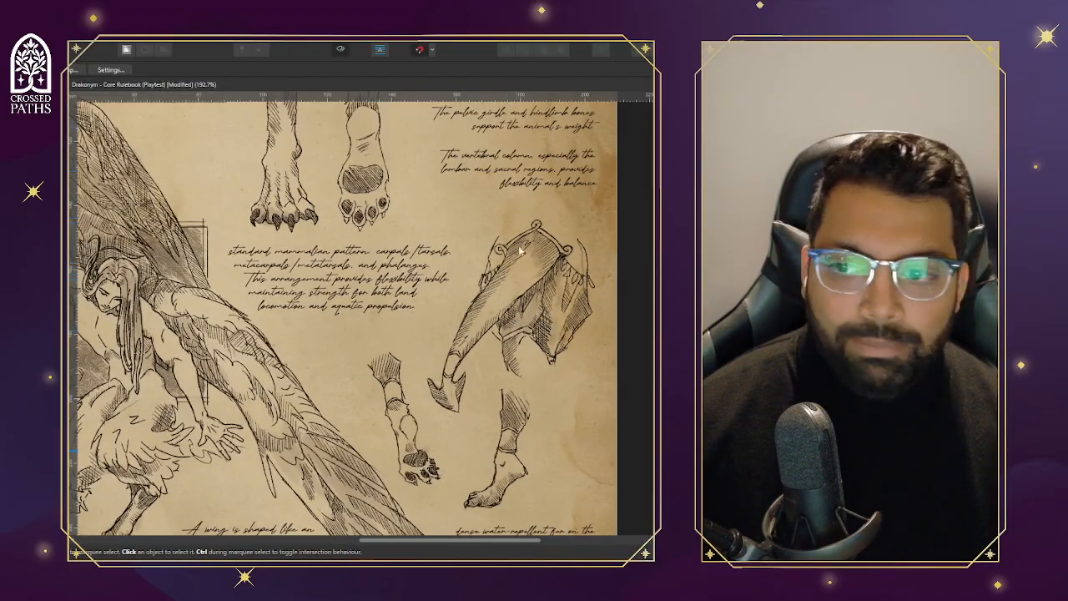
# Inspect the large winged figure, its taloned legs and the handwritten notes around it up close
pyautogui.scroll(-3, 451, 389)
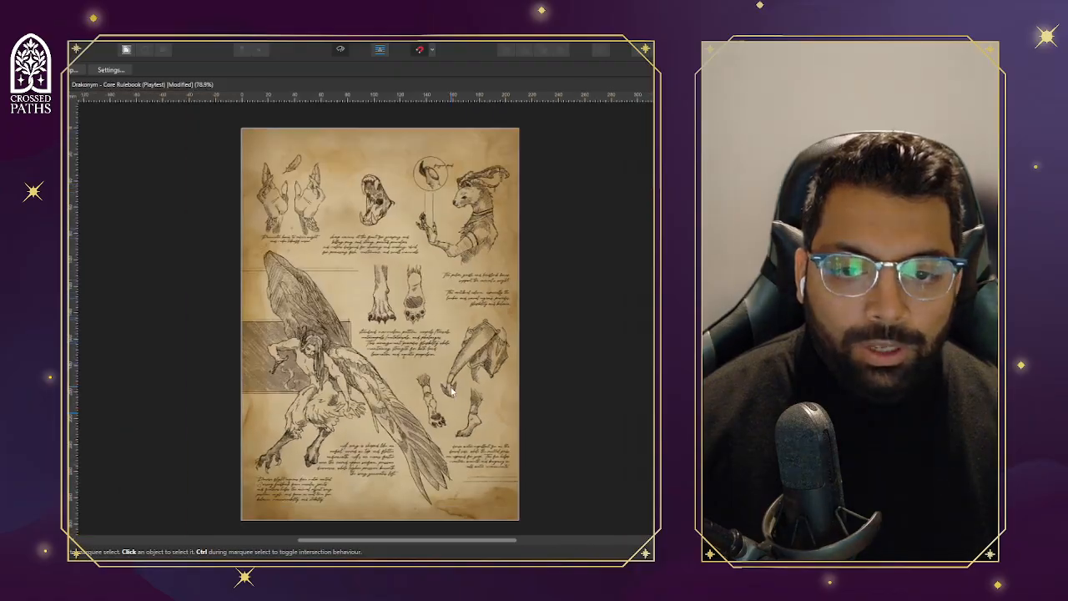
pyautogui.scroll(4, 297, 240)
pyautogui.scroll(-2, 298, 241)
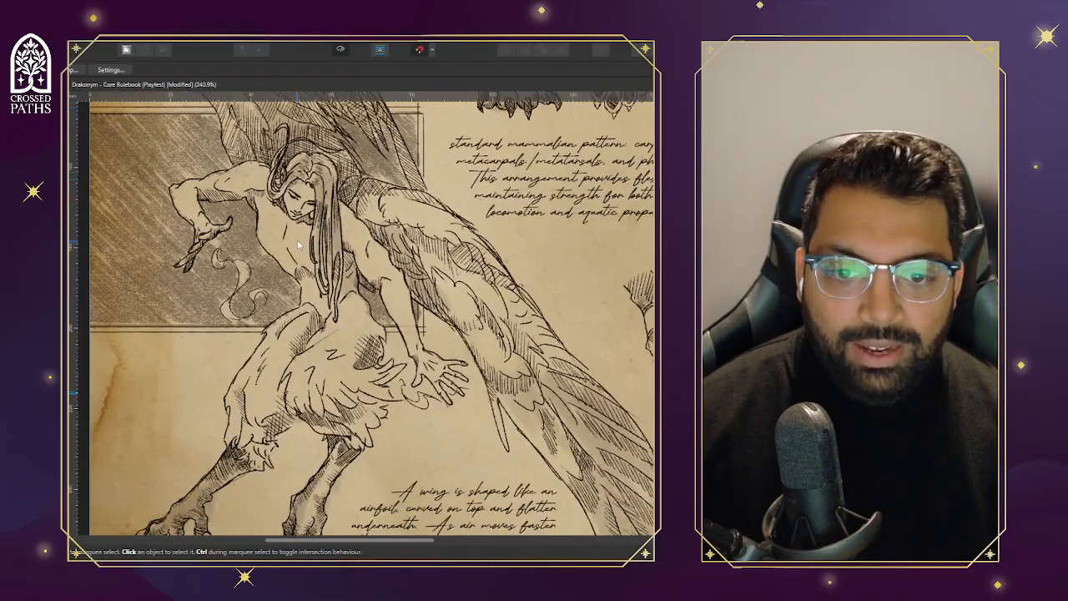
pyautogui.scroll(1, 299, 243)
pyautogui.scroll(-1, 299, 243)
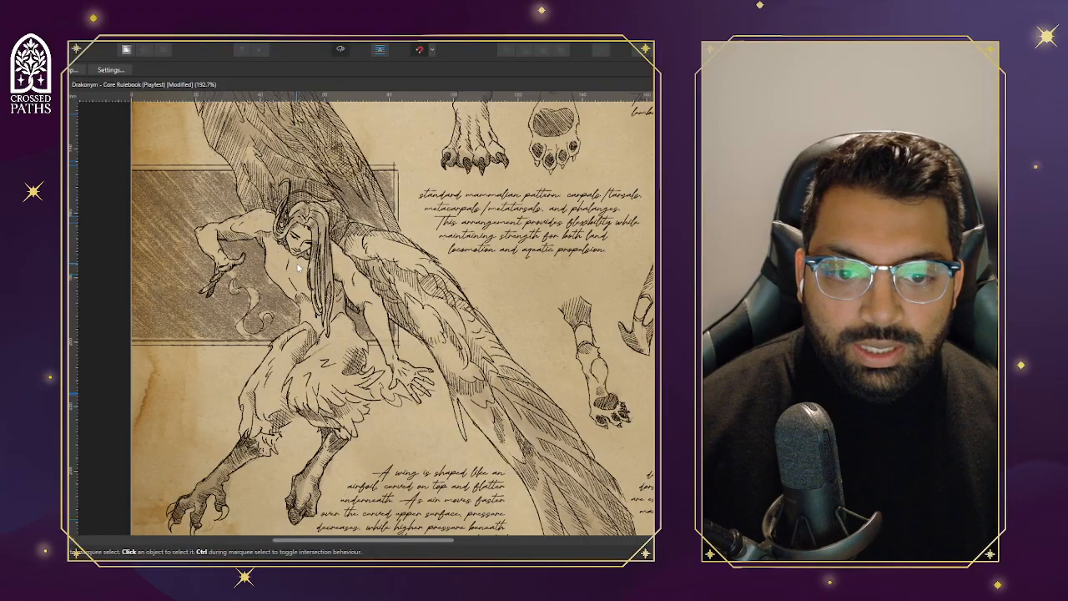
pyautogui.scroll(-3, 298, 266)
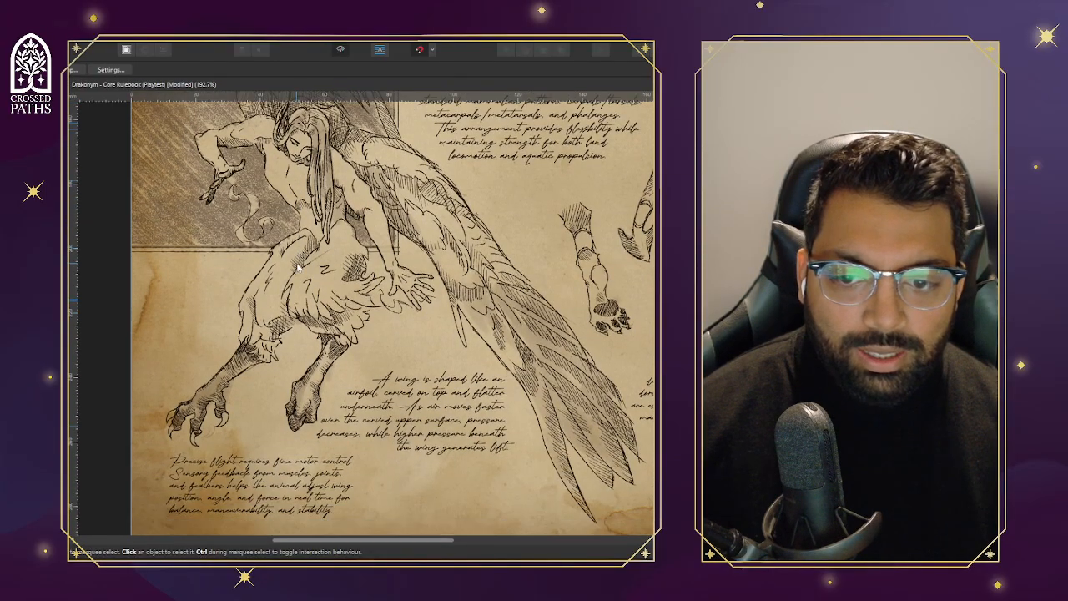
pyautogui.scroll(3, 245, 496)
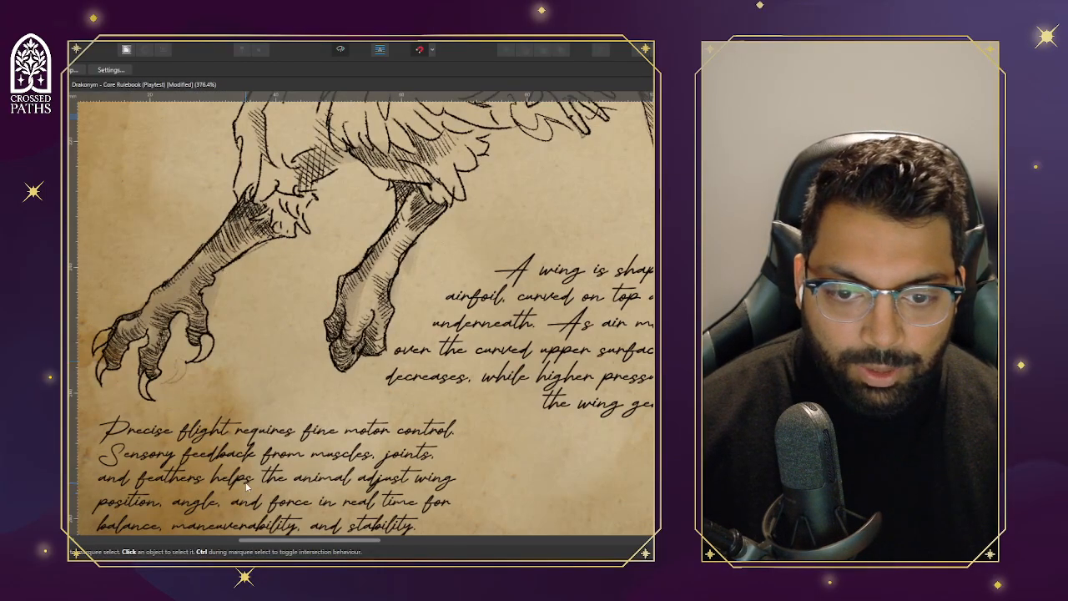
pyautogui.scroll(-2, 246, 486)
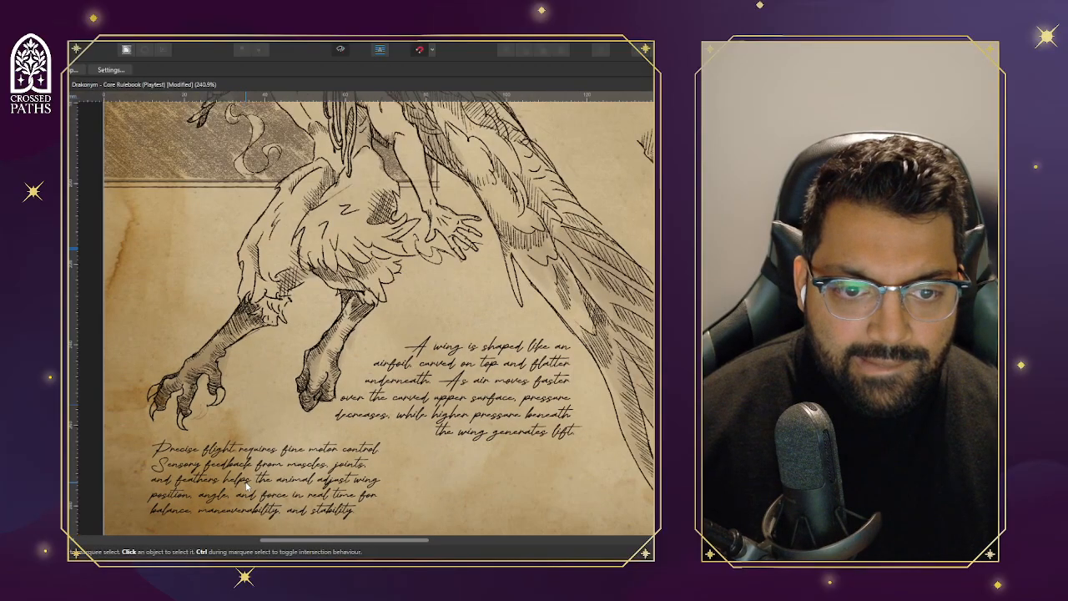
pyautogui.scroll(8, 246, 486)
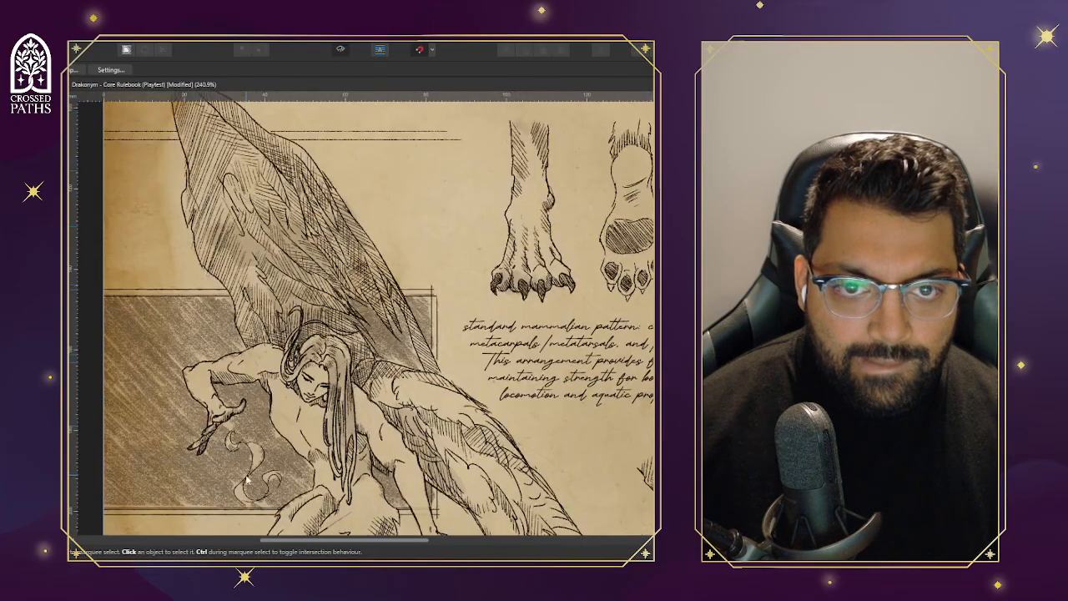
pyautogui.scroll(6, 247, 477)
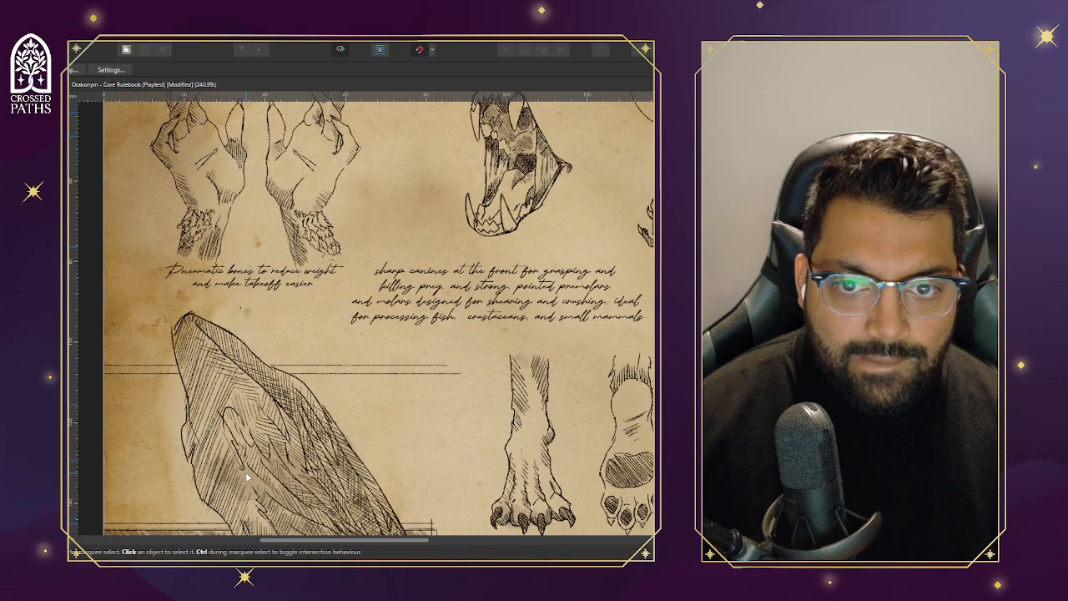
pyautogui.scroll(-2, 246, 471)
pyautogui.scroll(-2, 246, 471)
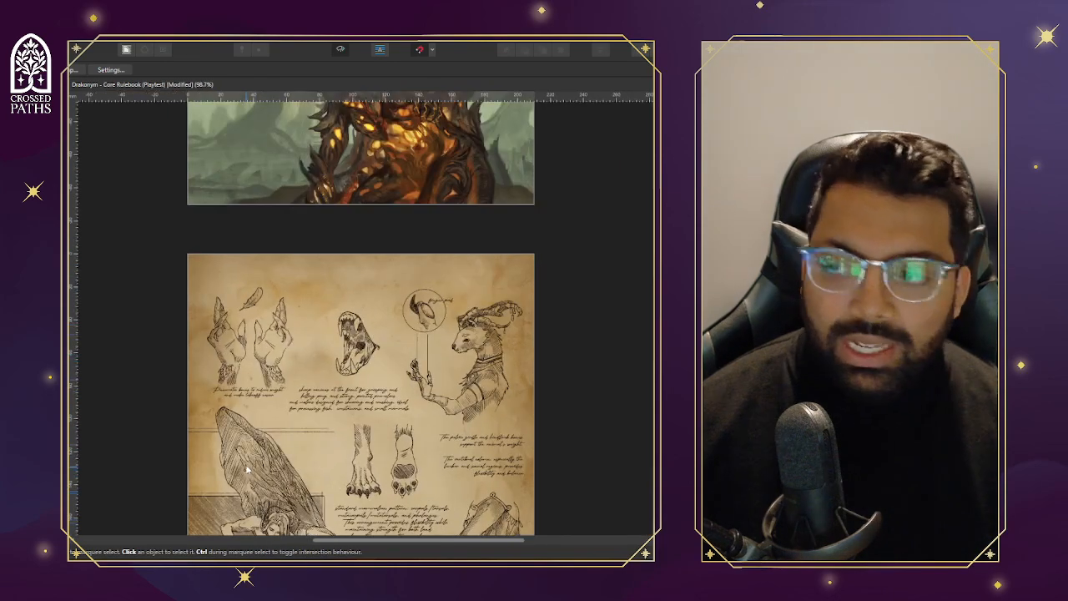
# Browse the remaining anatomy sketches and the class constellation page, ending at the Aerial Combat page
pyautogui.scroll(-1, 246, 471)
pyautogui.scroll(-10, 270, 385)
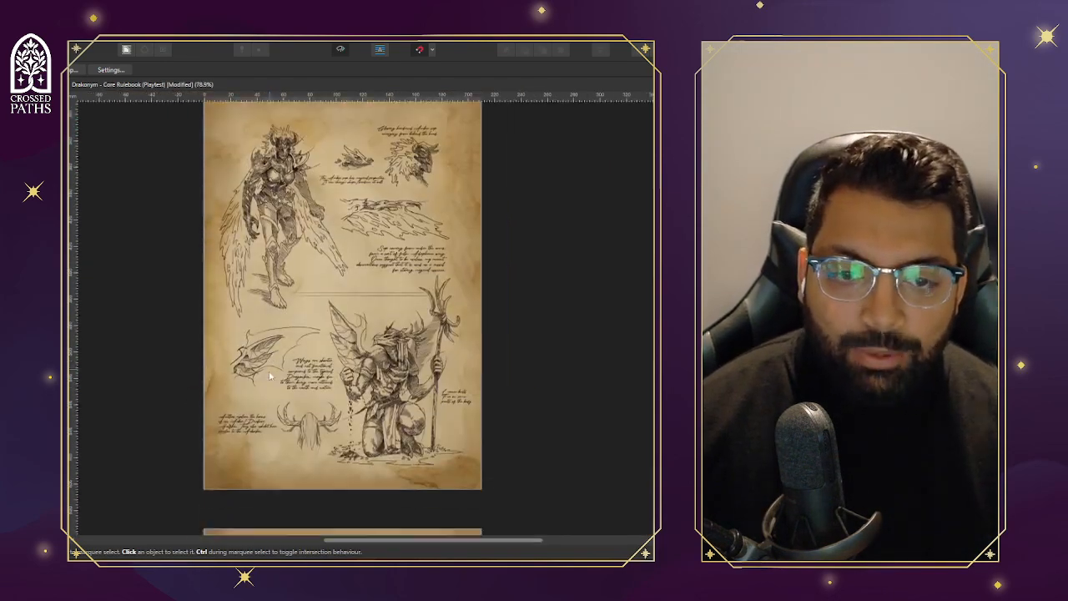
pyautogui.scroll(-12, 270, 377)
pyautogui.scroll(-6, 430, 393)
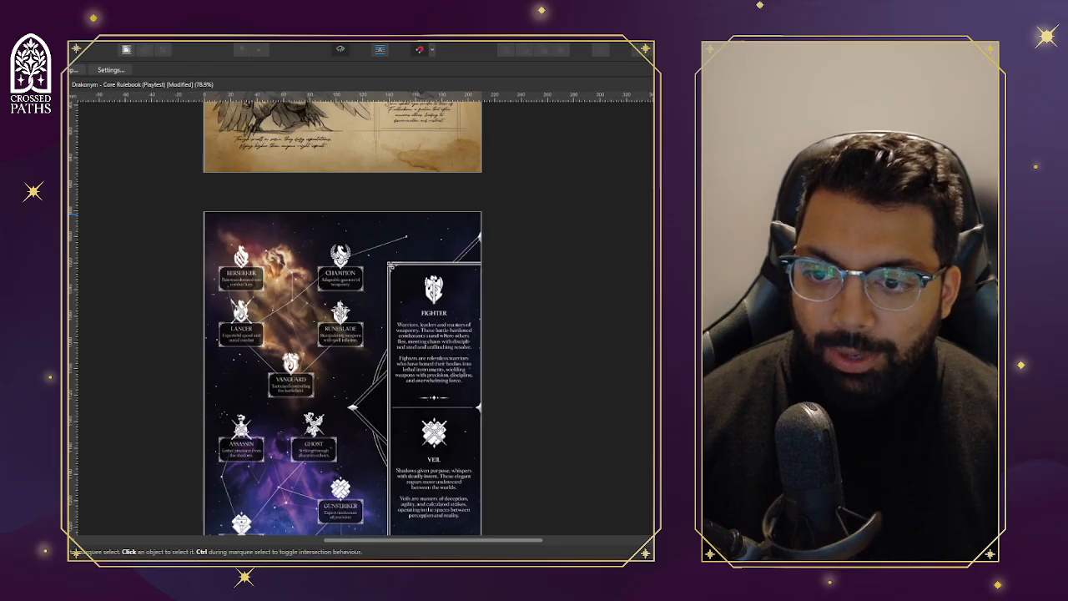
pyautogui.scroll(-10, 401, 439)
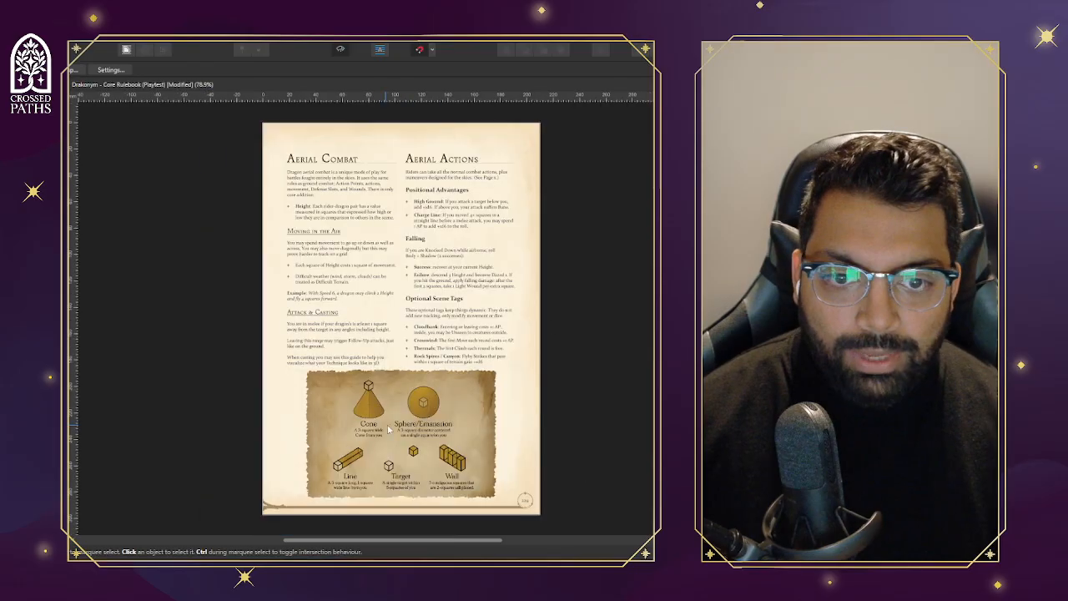
# Try placing the cone spell illustration on the Aerial Combat page, scaled down over the Cone diagram of the parchment guide
pyautogui.scroll(3, 400, 440)
pyautogui.scroll(-1, 400, 440)
pyautogui.click(401, 440)
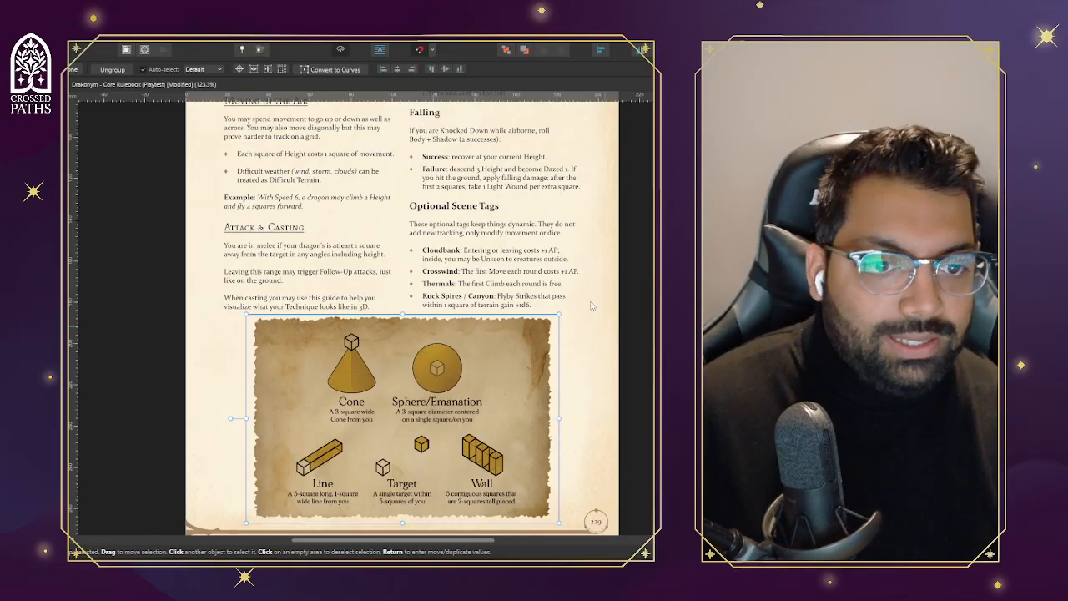
pyautogui.scroll(-1, 591, 306)
pyautogui.hotkey('ctrl', 'v')
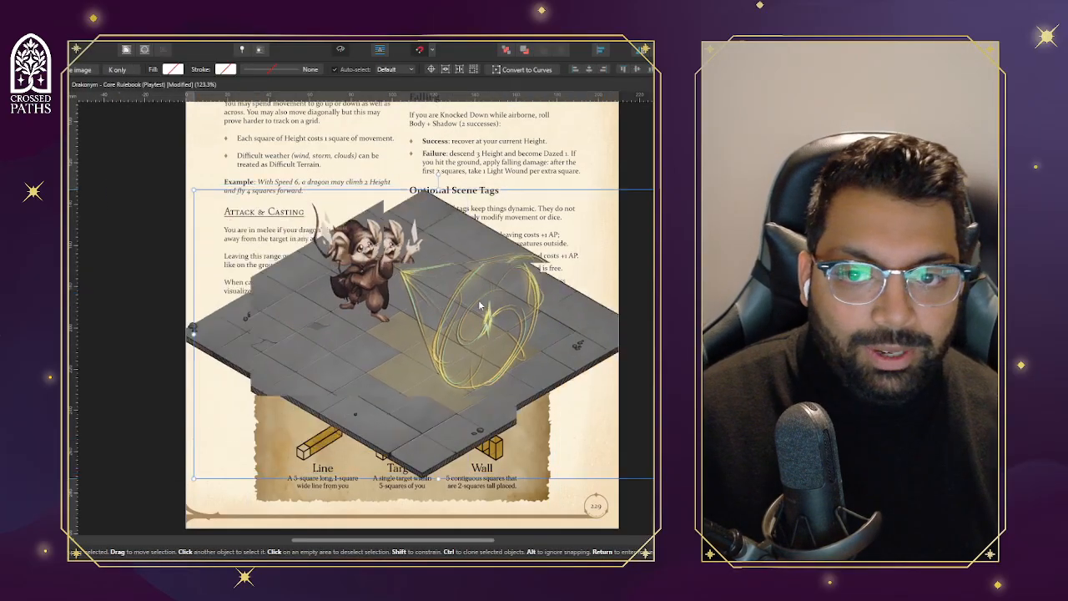
pyautogui.moveTo(480, 306); pyautogui.dragTo(411, 277)
pyautogui.moveTo(609, 449); pyautogui.dragTo(377, 401)
pyautogui.moveTo(312, 366)
pyautogui.mouseDown()
pyautogui.moveTo(309, 377)
pyautogui.moveTo(321, 367)
pyautogui.mouseUp()
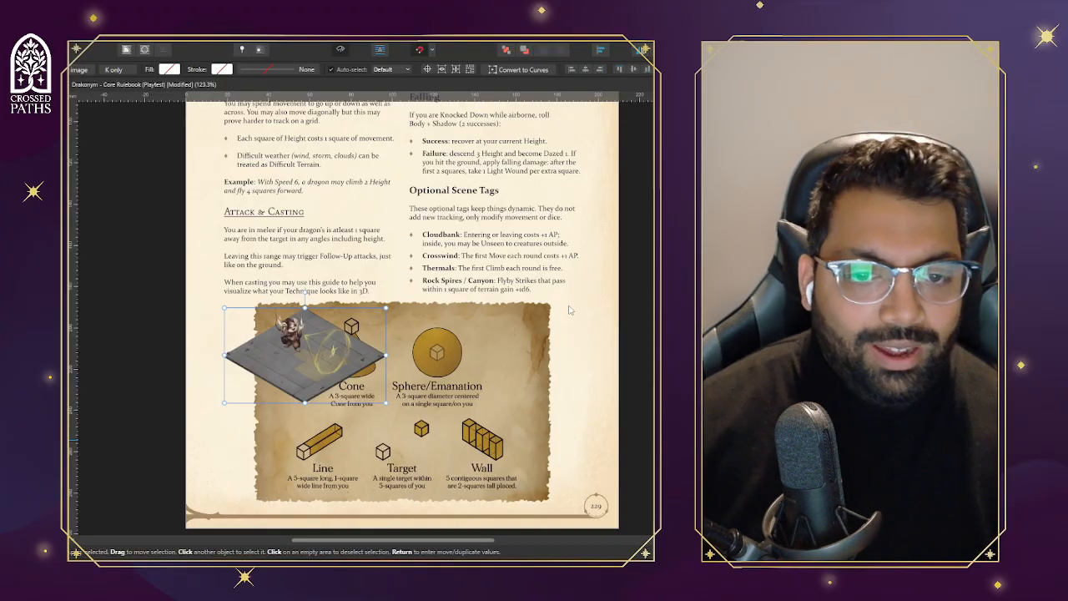
# Try adding the emanation spell illustration beside the cone artwork at a reduced size
pyautogui.hotkey('ctrl', 'v')
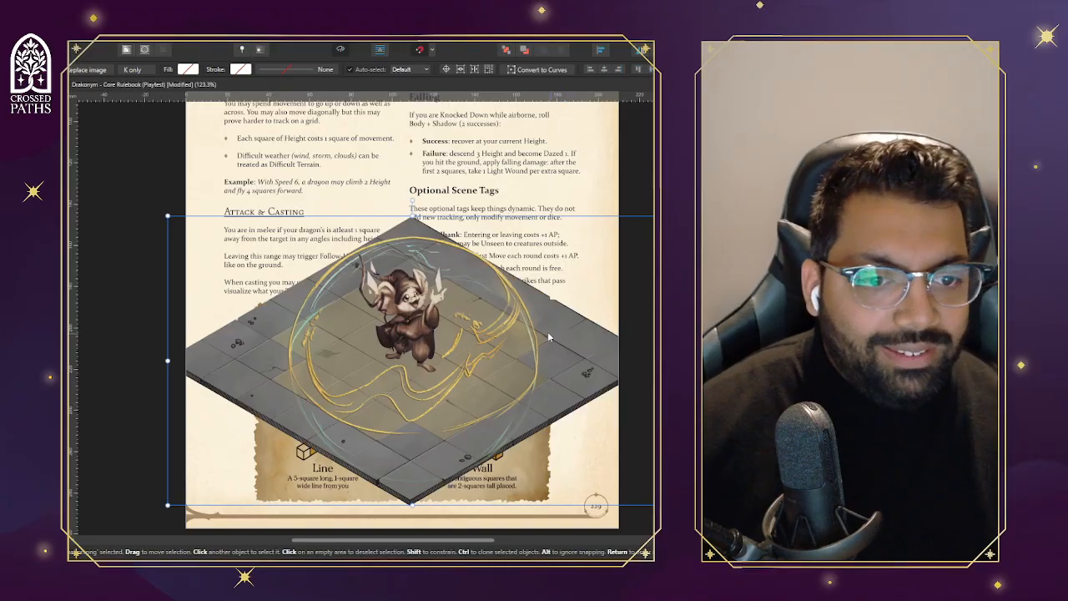
pyautogui.moveTo(548, 336); pyautogui.dragTo(595, 274)
pyautogui.moveTo(364, 290); pyautogui.dragTo(307, 330)
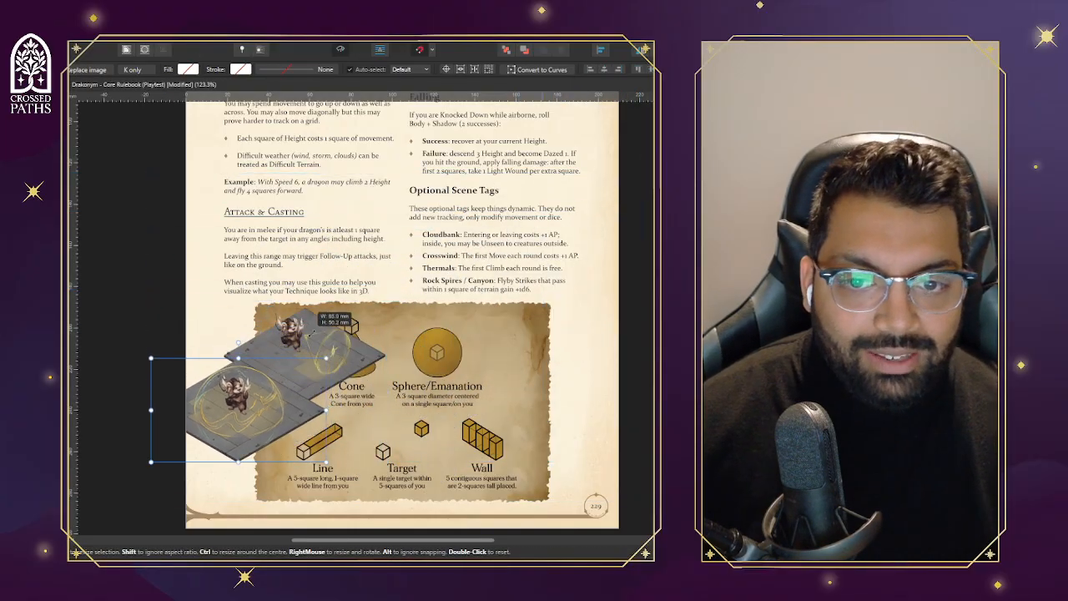
pyautogui.moveTo(282, 417); pyautogui.dragTo(377, 391)
pyautogui.press('Escape')
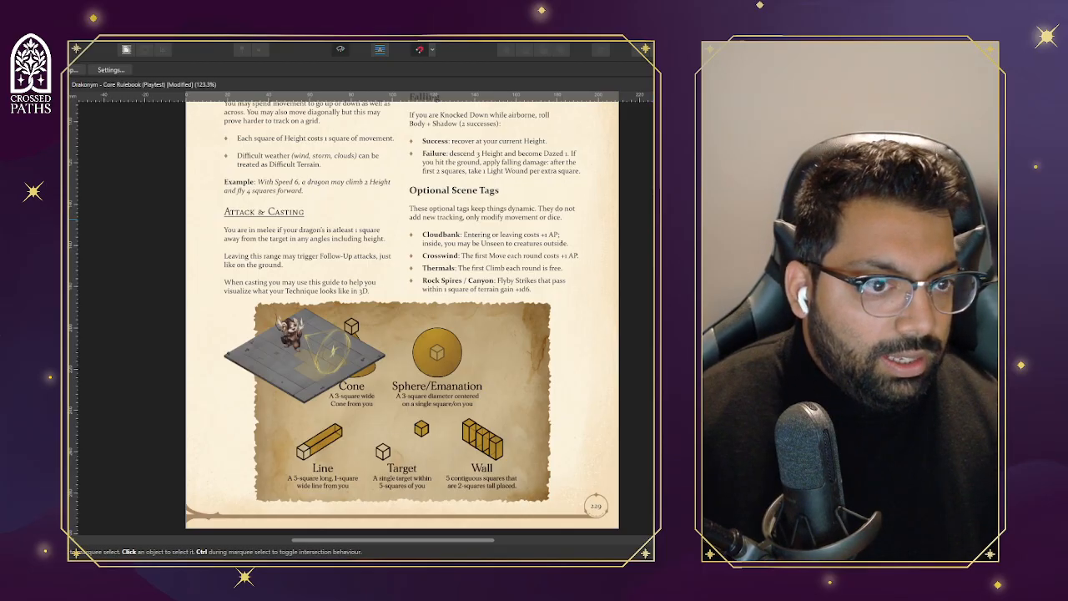
# Delete the parchment guide with the Cone, Sphere/Emanation, Line, Target and Wall diagrams from the Aerial Combat page
pyautogui.click(331, 345)
pyautogui.scroll(3, 331, 345)
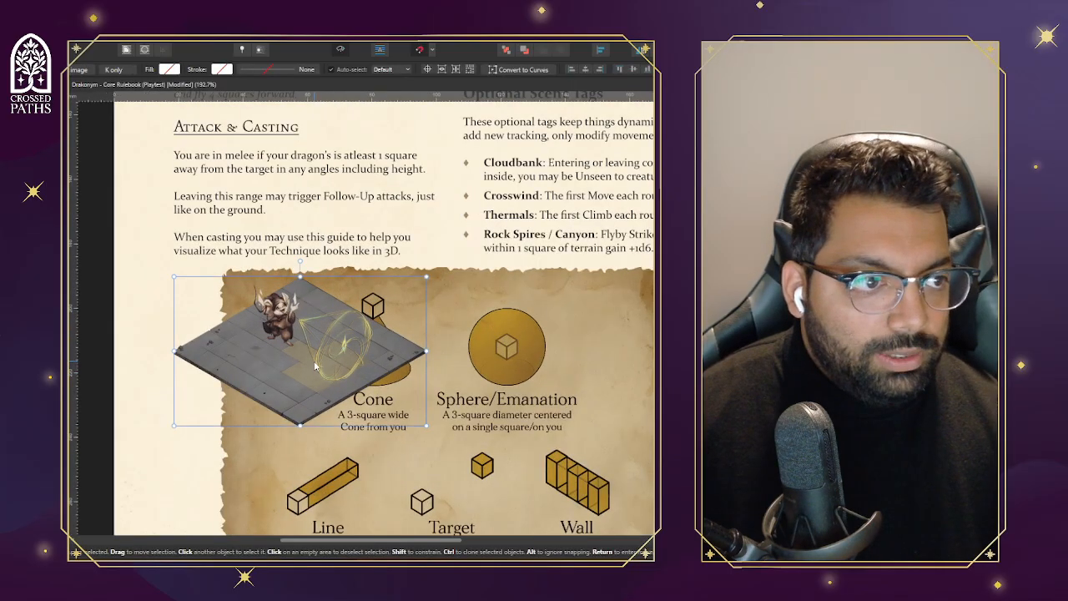
pyautogui.scroll(-1, 558, 352)
pyautogui.click(549, 356)
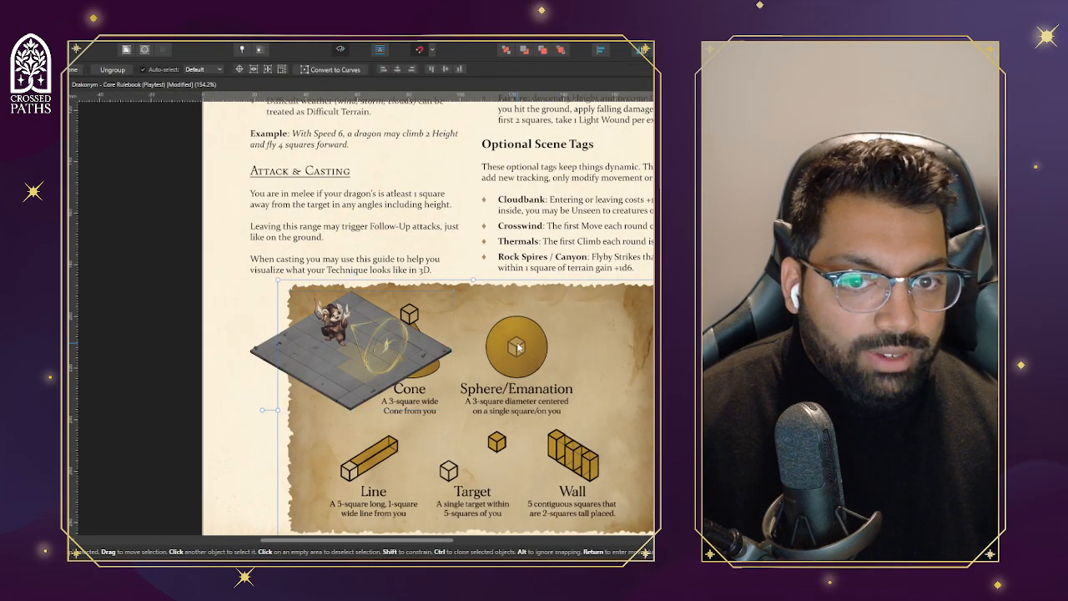
pyautogui.press('Delete')
pyautogui.scroll(-1, 500, 337)
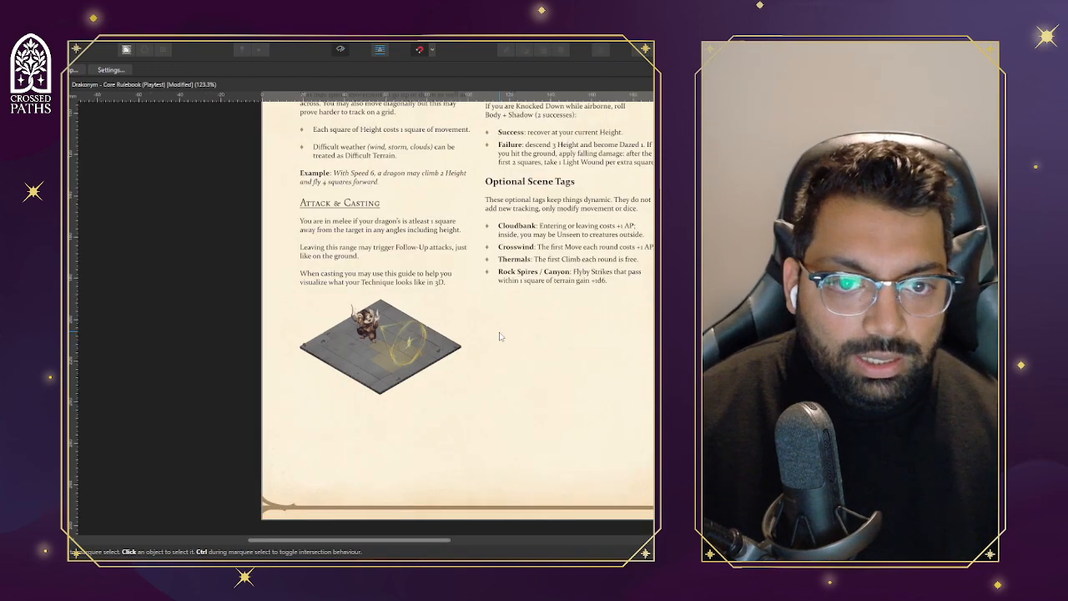
# Inspect the cone illustration up close and remove it from the Aerial Combat page
pyautogui.scroll(2, 499, 335)
pyautogui.click(288, 378)
pyautogui.scroll(-2, 288, 378)
pyautogui.scroll(2, 288, 378)
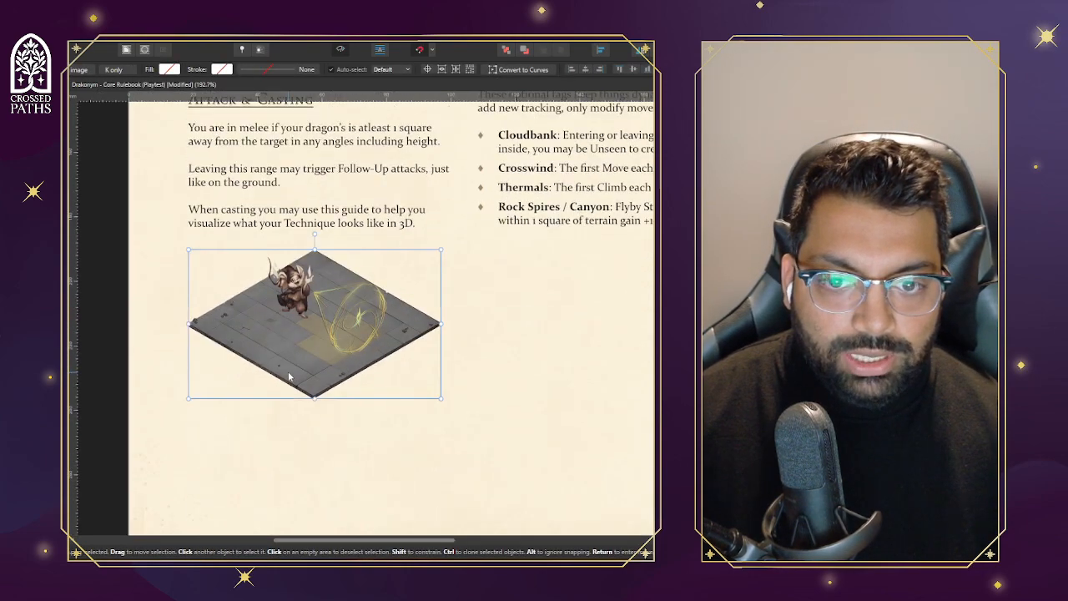
pyautogui.scroll(3, 290, 350)
pyautogui.scroll(-1, 290, 327)
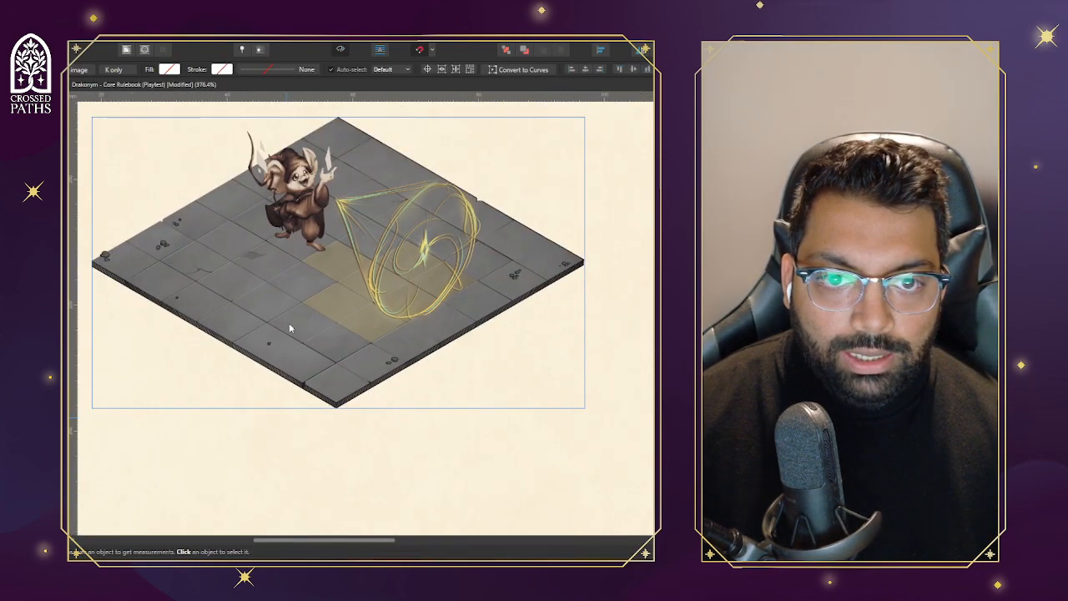
pyautogui.click(323, 330)
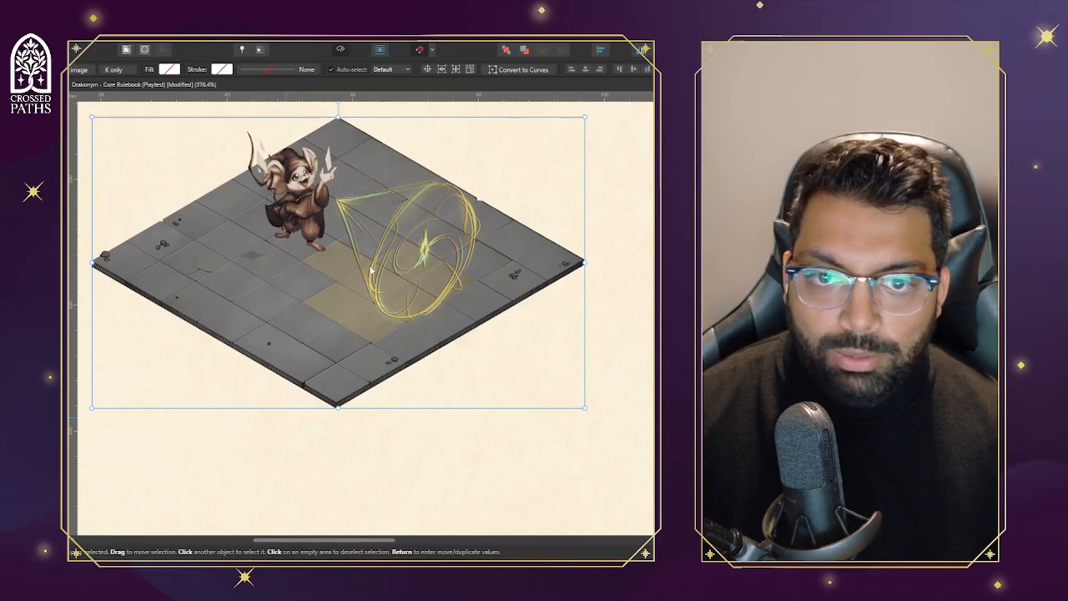
pyautogui.scroll(-5, 370, 269)
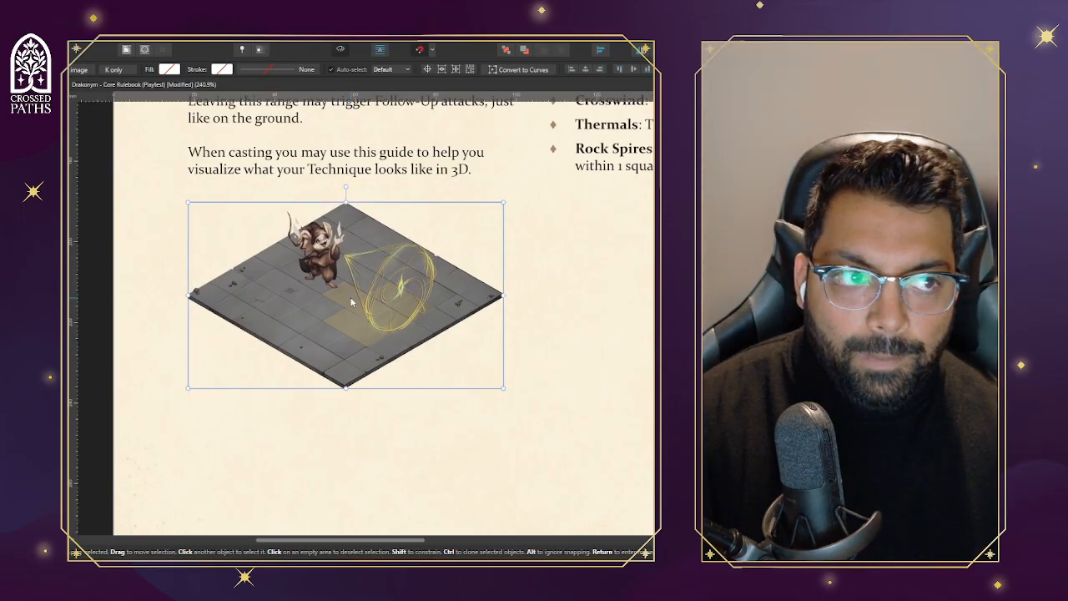
pyautogui.press('Delete')
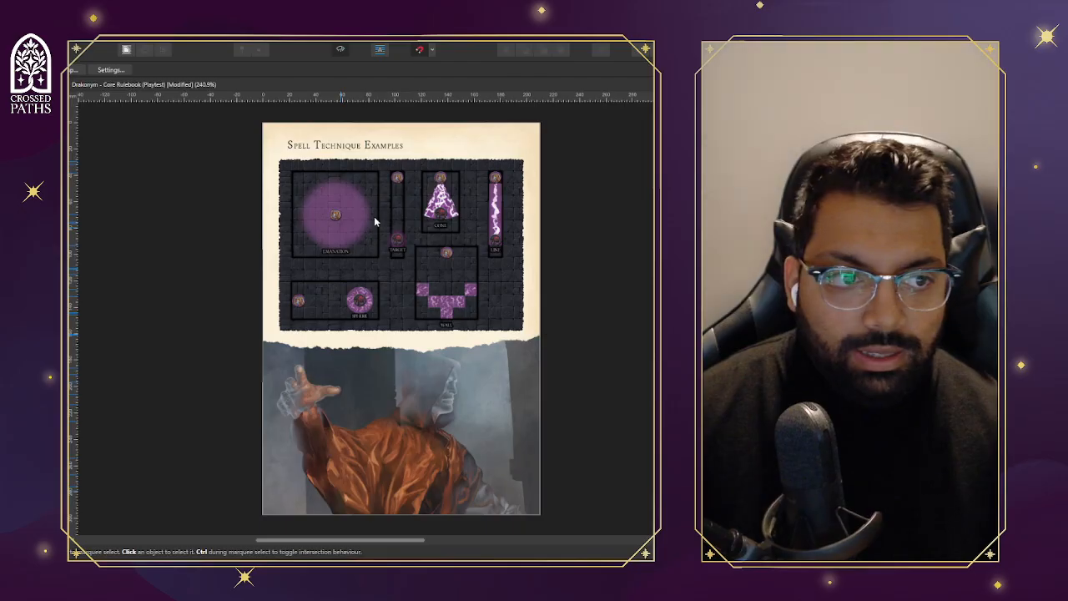
# Delete the dark stone-floor spell diagram image from the Spell Technique Examples page
pyautogui.click(374, 217)
pyautogui.scroll(3, 376, 217)
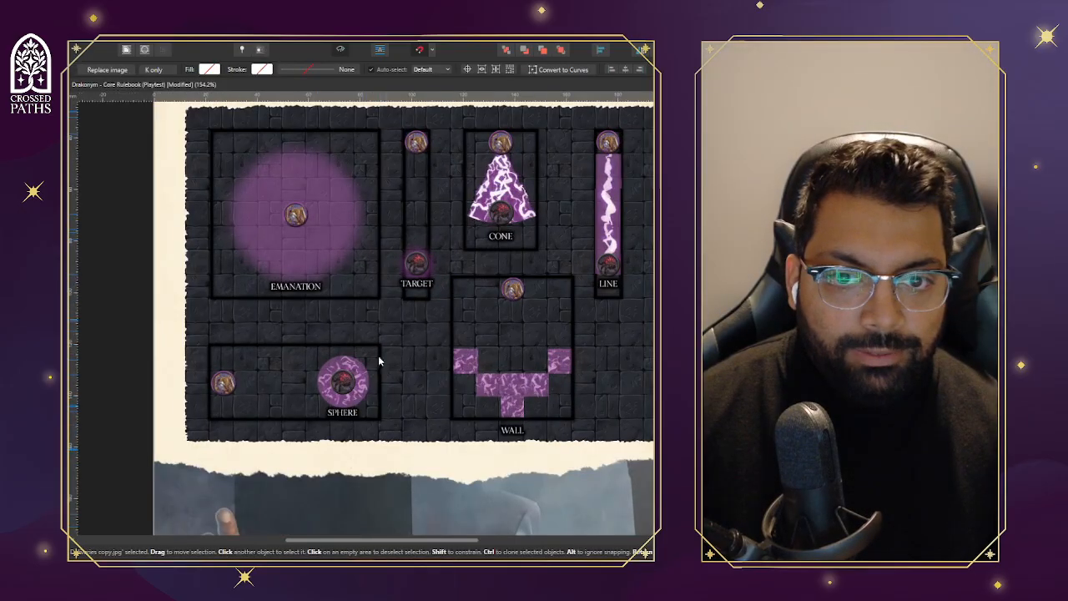
pyautogui.moveTo(355, 539); pyautogui.dragTo(406, 548)
pyautogui.scroll(2, 334, 317)
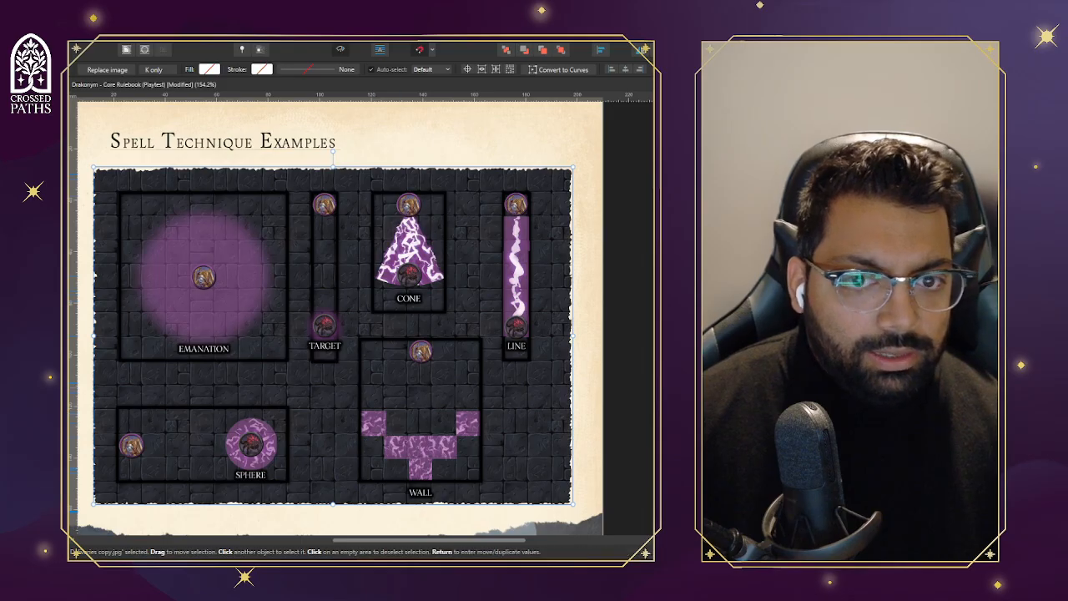
pyautogui.press('Delete')
# Delete the robed figure artwork from the lower half of the Spell Technique Examples page
pyautogui.scroll(-2, 630, 326)
pyautogui.scroll(-5, 561, 379)
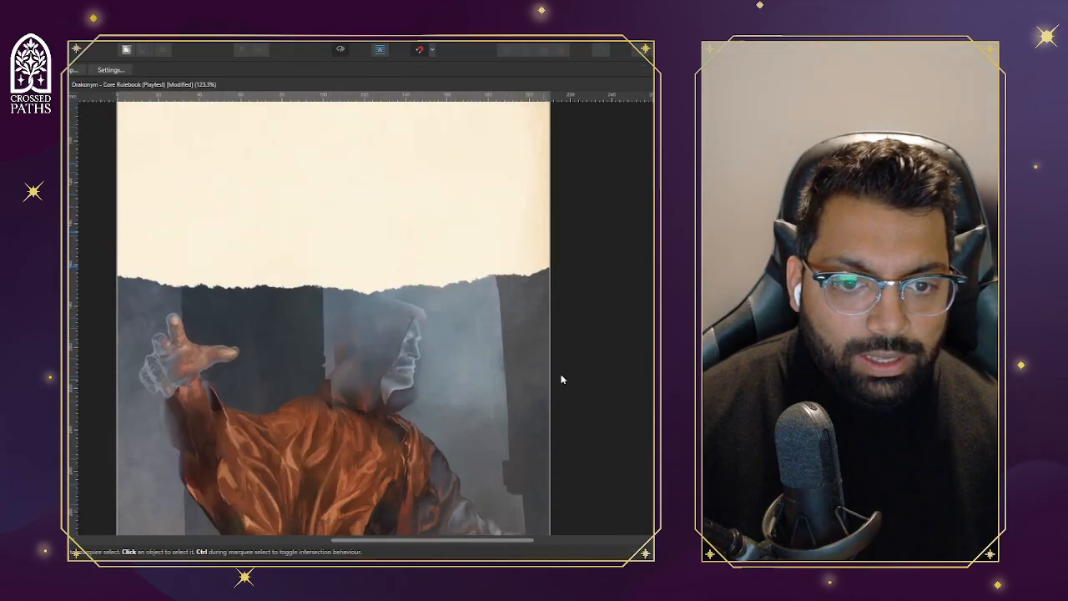
pyautogui.press('Delete')
pyautogui.scroll(-2, 529, 295)
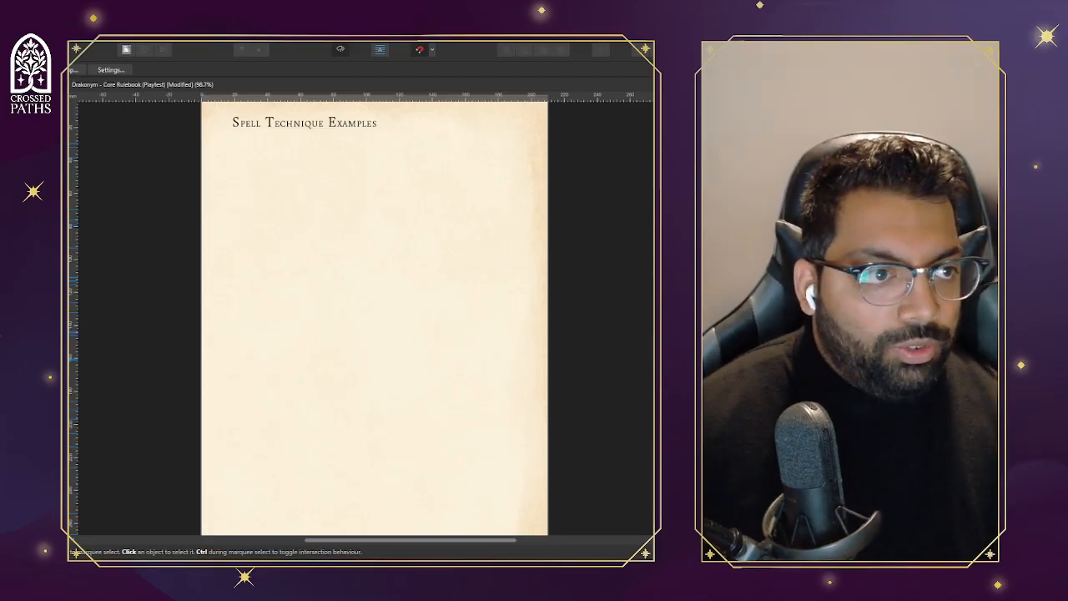
# Place the cone illustration beneath the Spell Technique Examples heading and scale it down to fit the left text column
pyautogui.moveTo(342, 215); pyautogui.dragTo(362, 272)
pyautogui.moveTo(548, 286); pyautogui.dragTo(370, 283)
pyautogui.moveTo(274, 292); pyautogui.dragTo(340, 223)
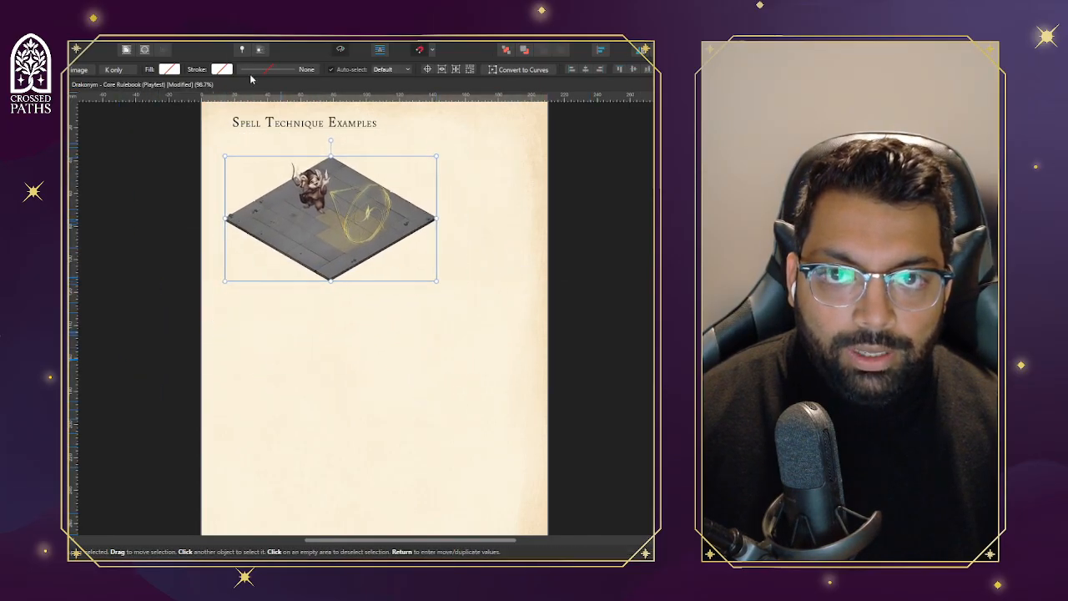
pyautogui.moveTo(286, 198); pyautogui.dragTo(294, 196)
# Duplicate the cone illustration into a grid of two columns and three rows down the page
pyautogui.moveTo(444, 215)
pyautogui.mouseDown()
pyautogui.moveTo(309, 196)
pyautogui.moveTo(476, 208)
pyautogui.mouseUp()
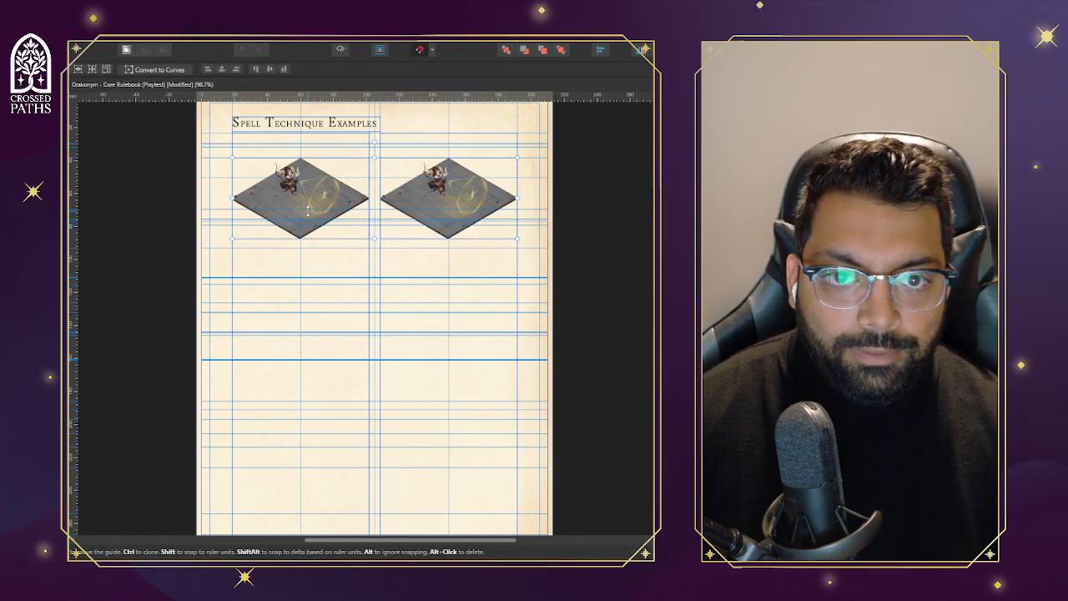
pyautogui.moveTo(309, 190); pyautogui.dragTo(314, 359)
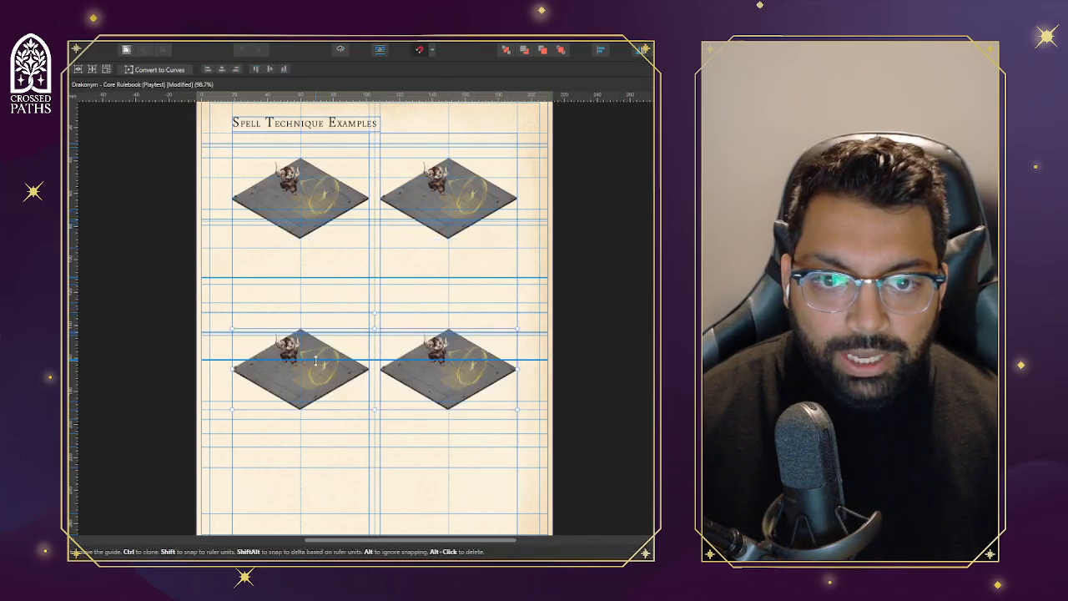
pyautogui.scroll(-3, 317, 351)
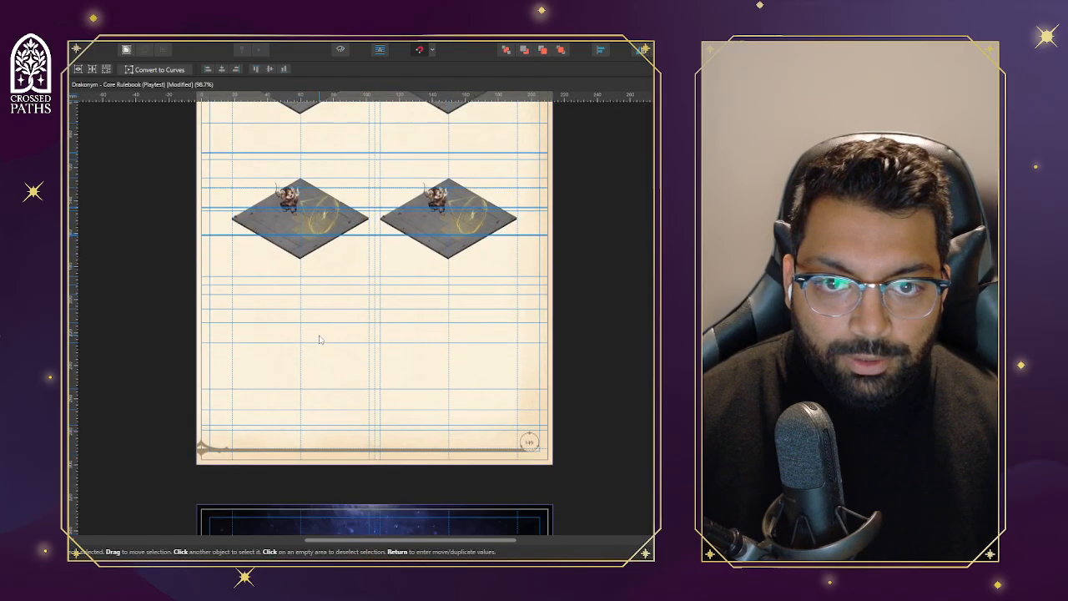
pyautogui.moveTo(315, 215)
pyautogui.mouseDown()
pyautogui.moveTo(315, 380)
pyautogui.moveTo(320, 364)
pyautogui.mouseUp()
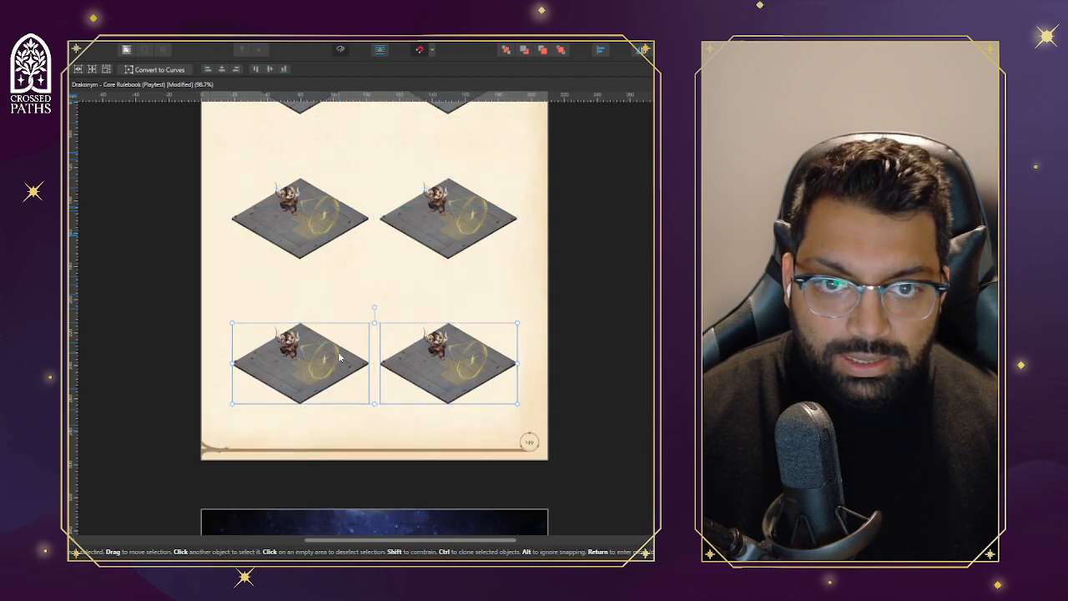
pyautogui.scroll(3, 586, 380)
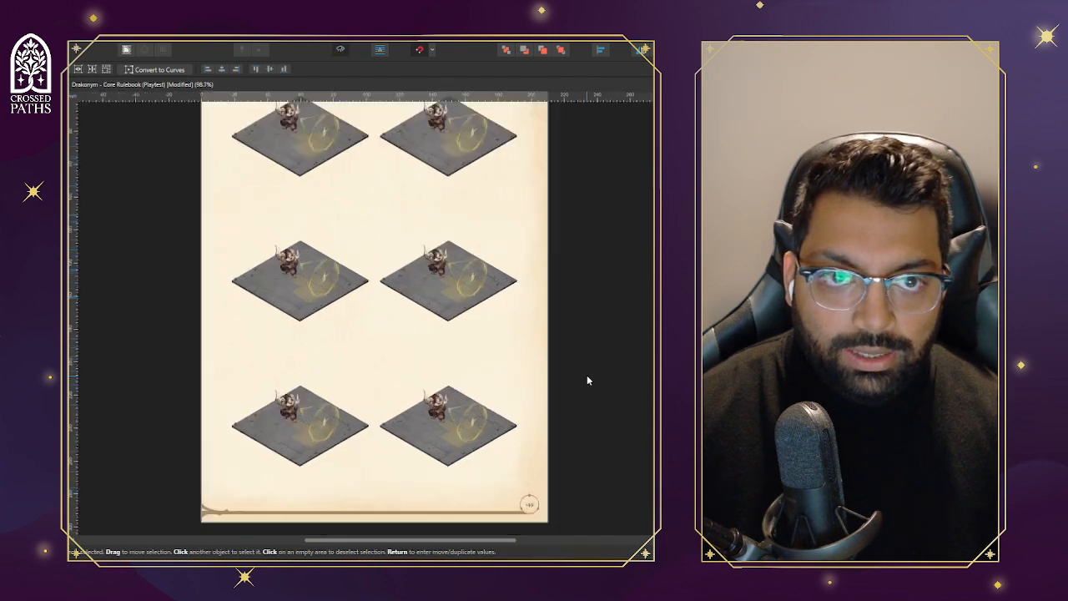
# Move the middle pair of illustrations up, closer to the first row
pyautogui.scroll(2, 587, 377)
pyautogui.click(300, 328)
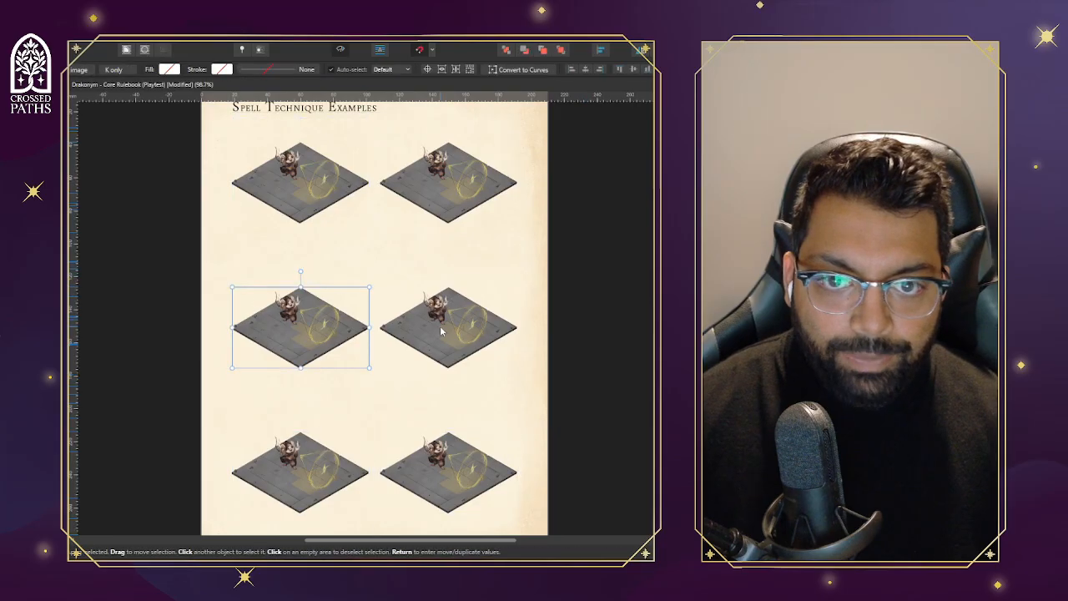
pyautogui.keyDown('shift'); pyautogui.click(472, 330); pyautogui.keyUp('shift')
pyautogui.hotkey('shift', 'Up')
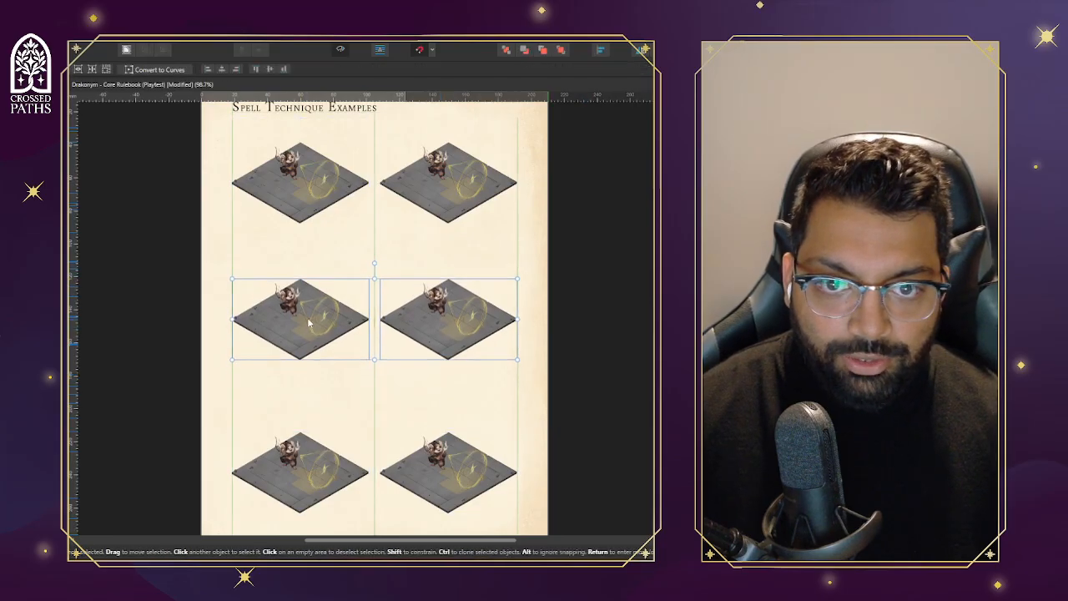
pyautogui.hotkey('shift', 'Up')
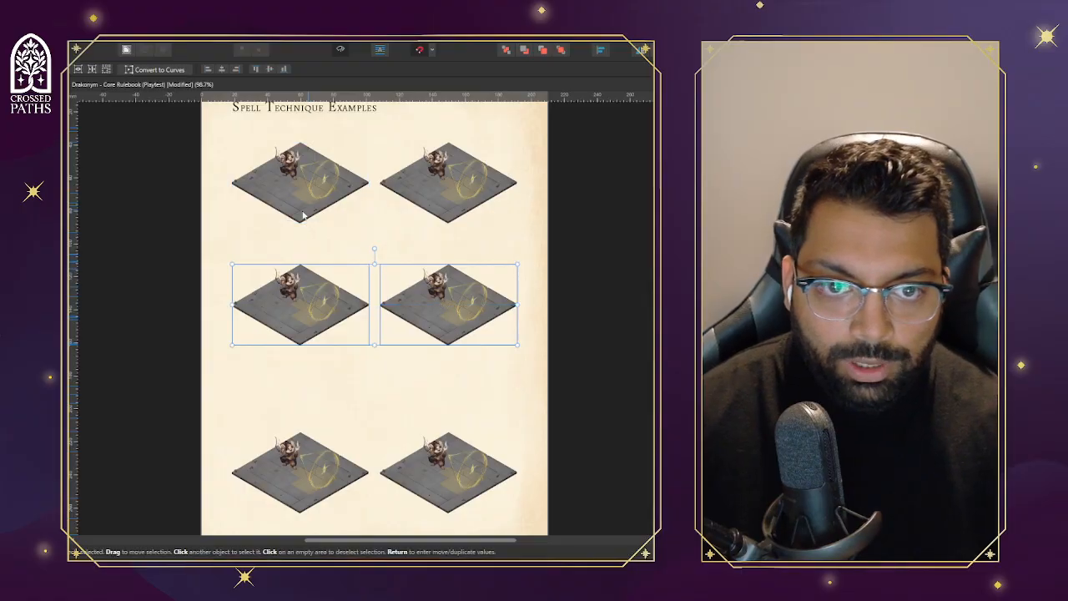
# Move the bottom pair of illustrations up so the three rows are evenly spaced, and check the page layout
pyautogui.click(334, 469)
pyautogui.keyDown('shift'); pyautogui.click(442, 472); pyautogui.keyUp('shift')
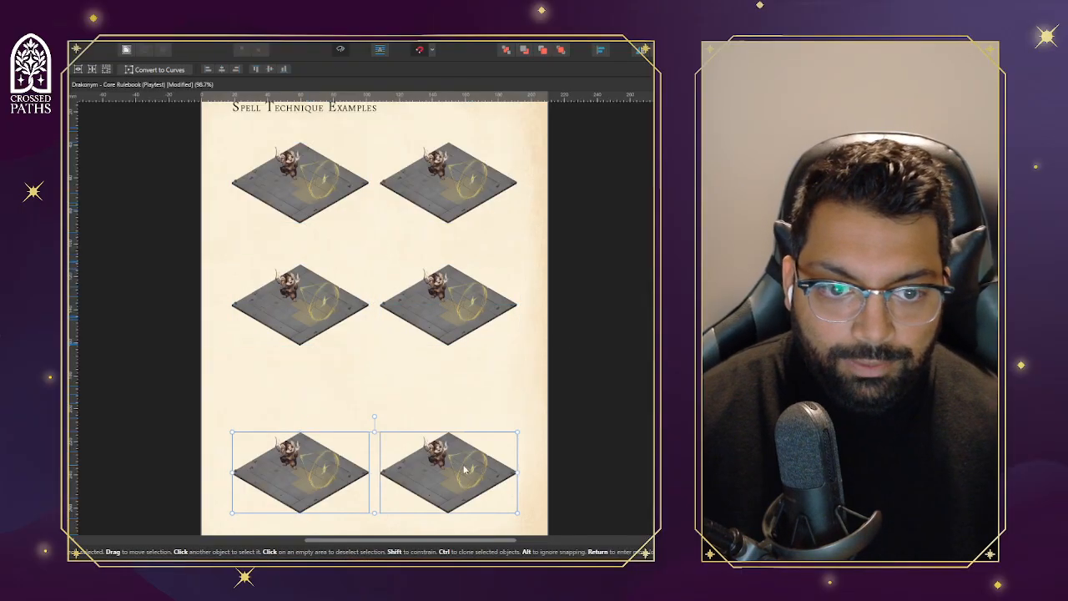
pyautogui.moveTo(464, 471); pyautogui.dragTo(457, 426)
pyautogui.click(569, 388)
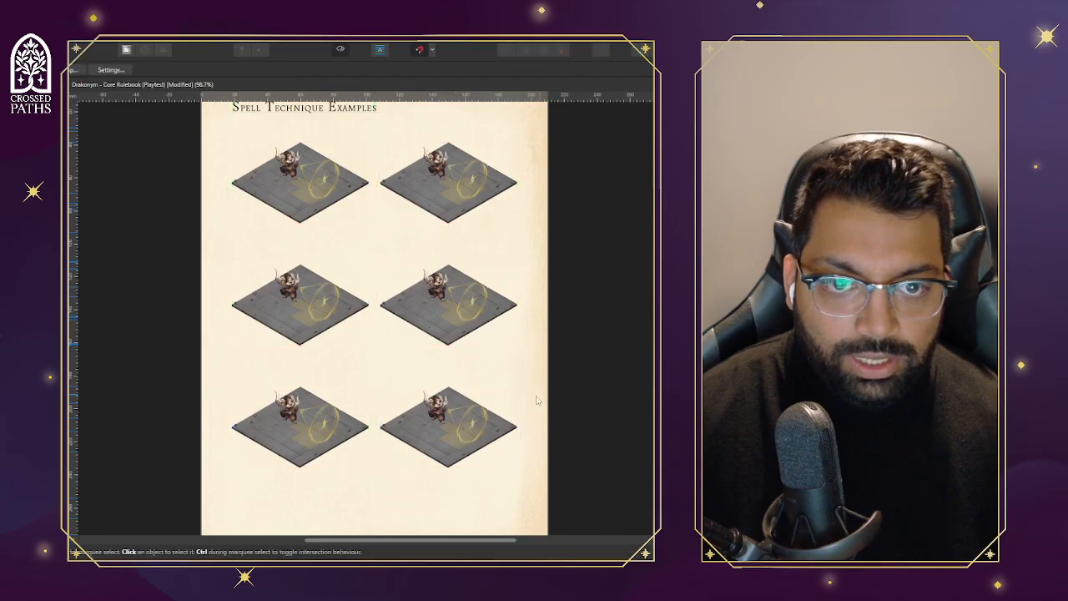
pyautogui.scroll(-5, 535, 402)
pyautogui.scroll(6, 532, 407)
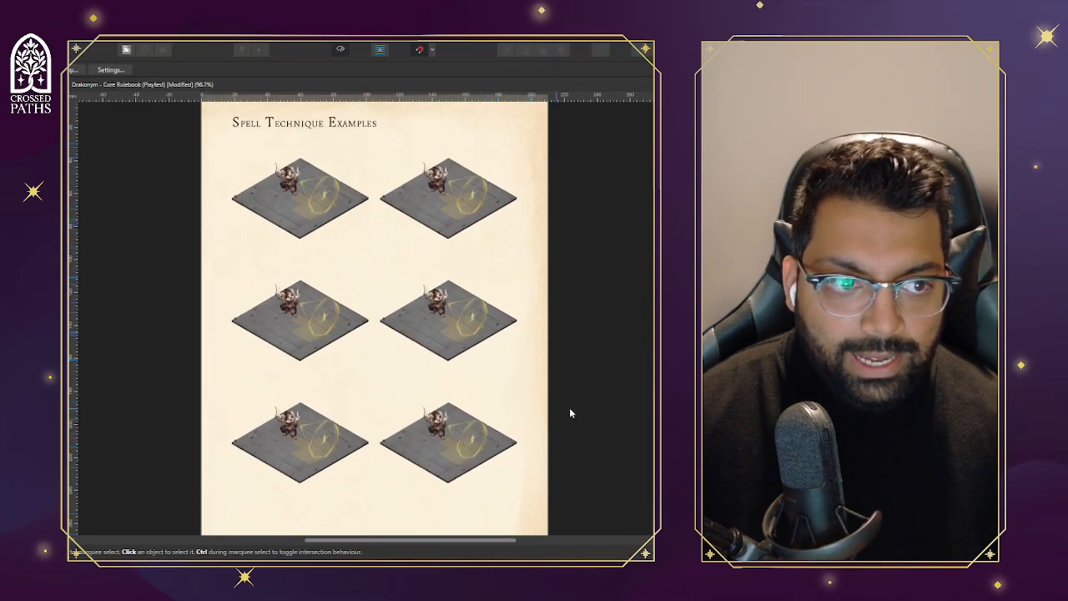
# Replace the right illustration in the first row with the Emanation image from the Drakonym Shapes folder
pyautogui.click(467, 200)
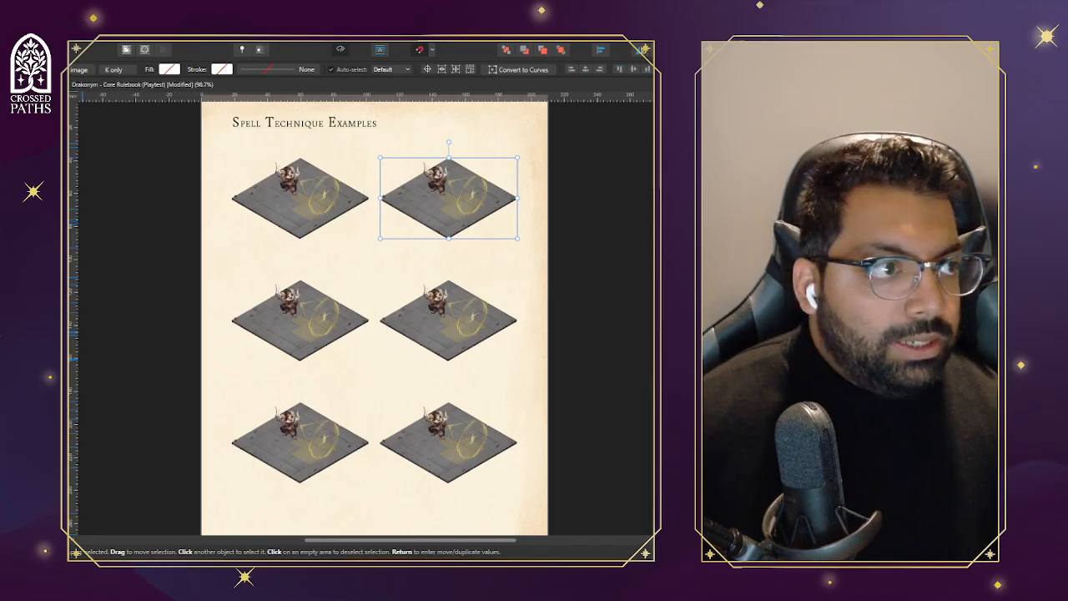
pyautogui.click(78, 70)
pyautogui.click(390, 52)
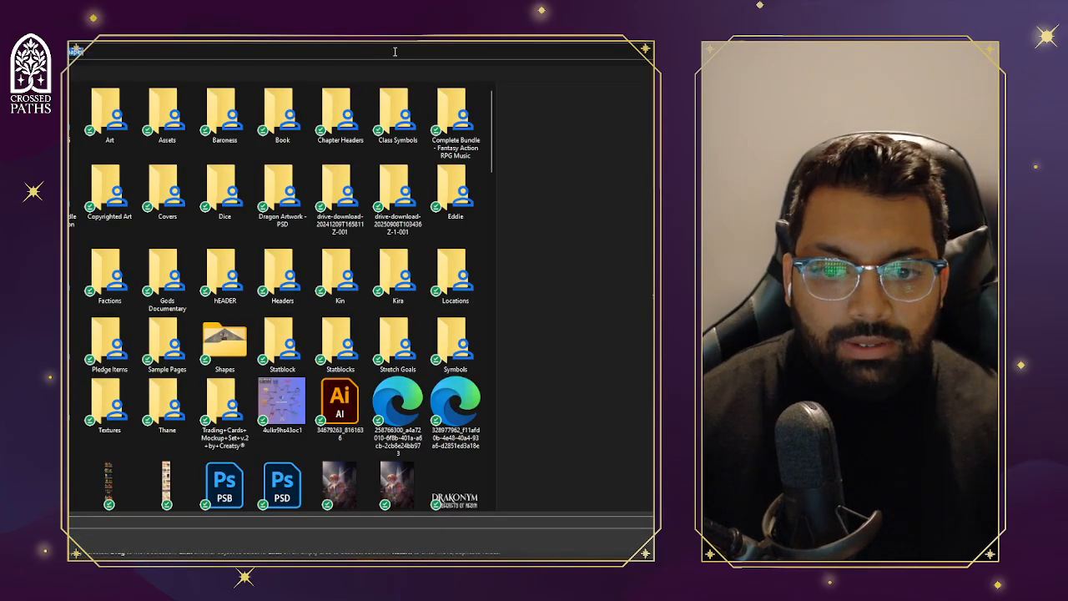
pyautogui.press('Return')
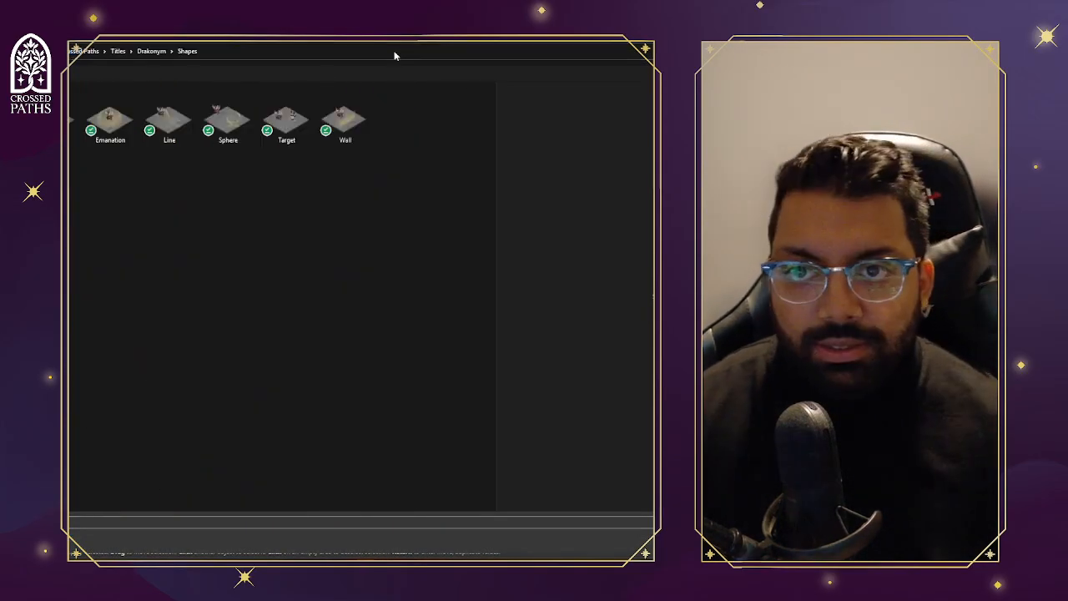
pyautogui.doubleClick(123, 143)
pyautogui.click(385, 309)
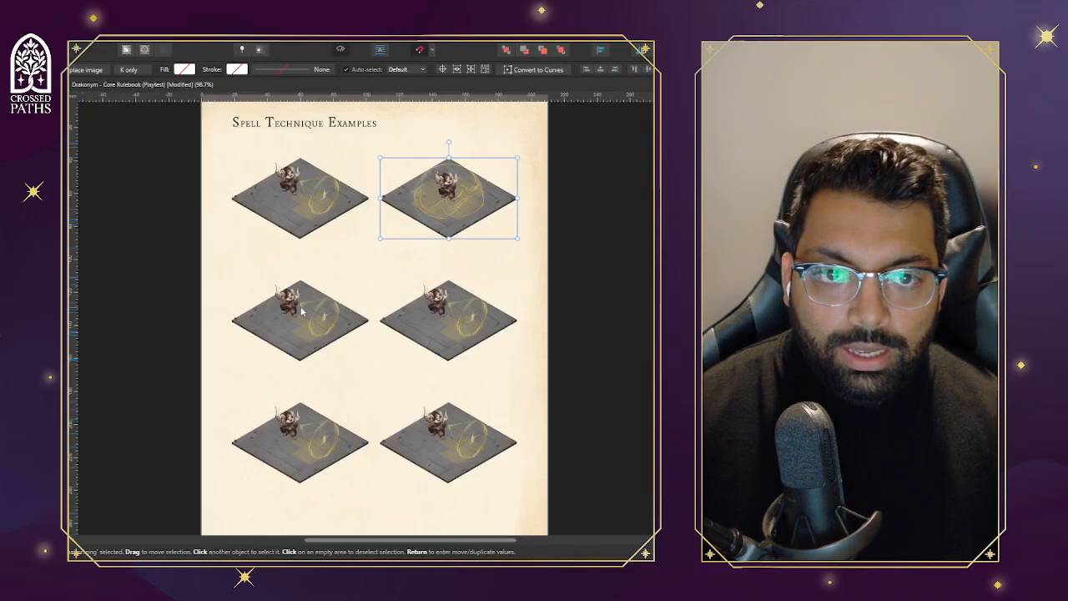
# Replace the left illustration in the middle row with the Line image from the Shapes folder, keeping the images embedded
pyautogui.click(302, 311)
pyautogui.click(74, 70)
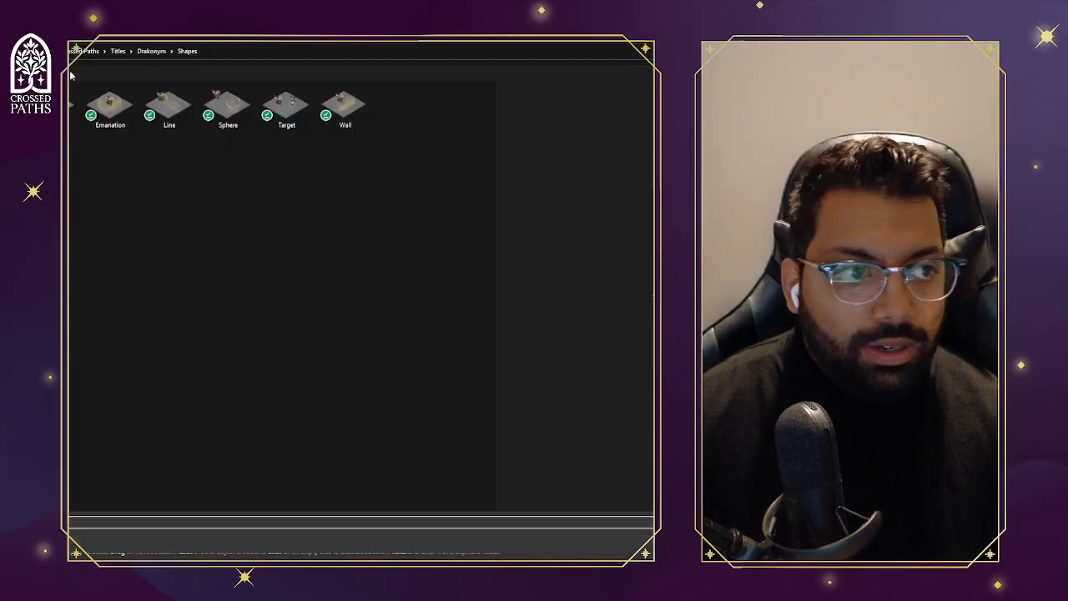
pyautogui.doubleClick(166, 105)
pyautogui.click(391, 310)
# Replace the right illustration in the middle row with the Sphere image from the Shapes folder, keeping the images embedded
pyautogui.click(448, 320)
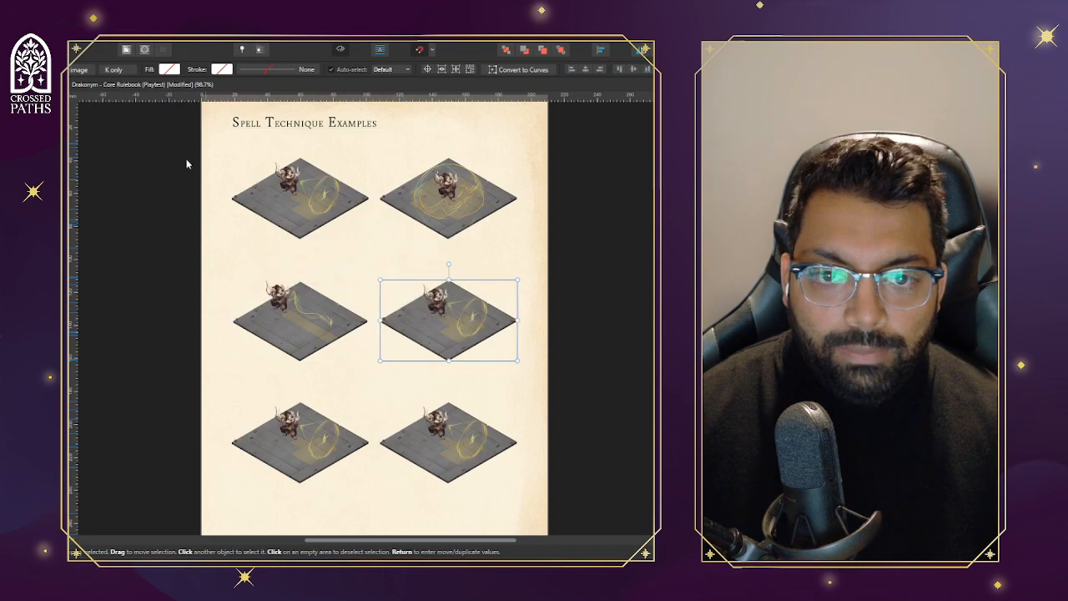
pyautogui.click(77, 71)
pyautogui.doubleClick(226, 106)
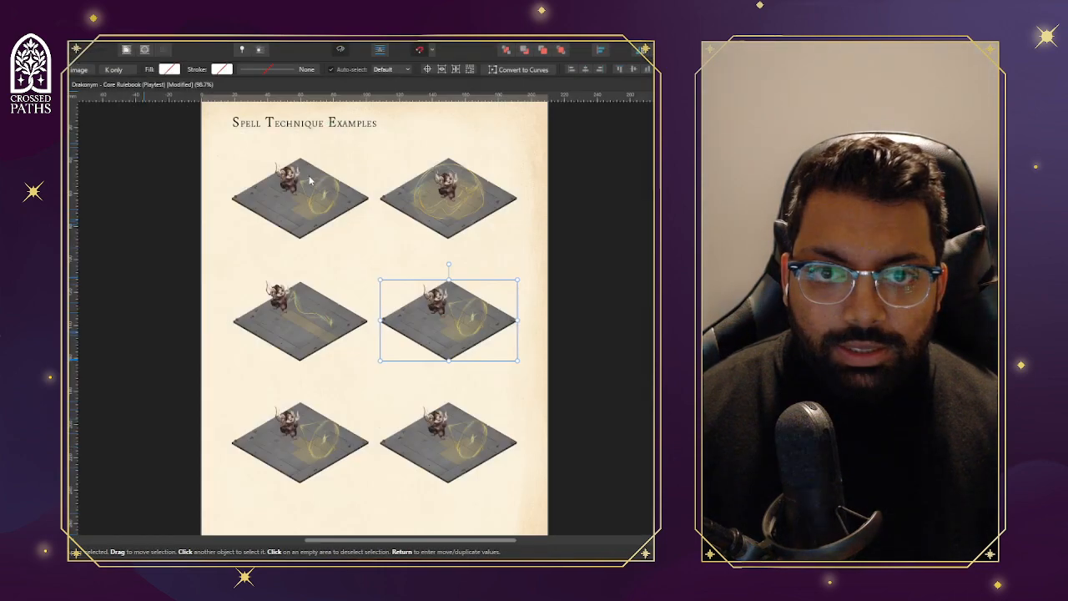
pyautogui.click(391, 309)
# Replace the left illustration in the bottom row with the Target image from the Shapes folder, keeping the images embedded
pyautogui.click(333, 431)
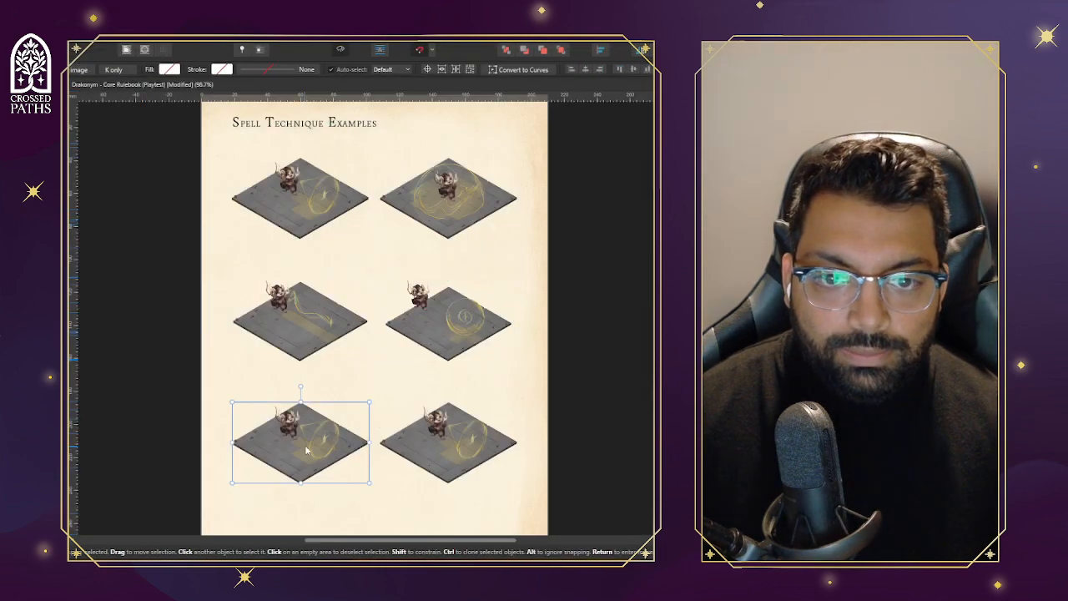
pyautogui.click(76, 71)
pyautogui.doubleClick(284, 112)
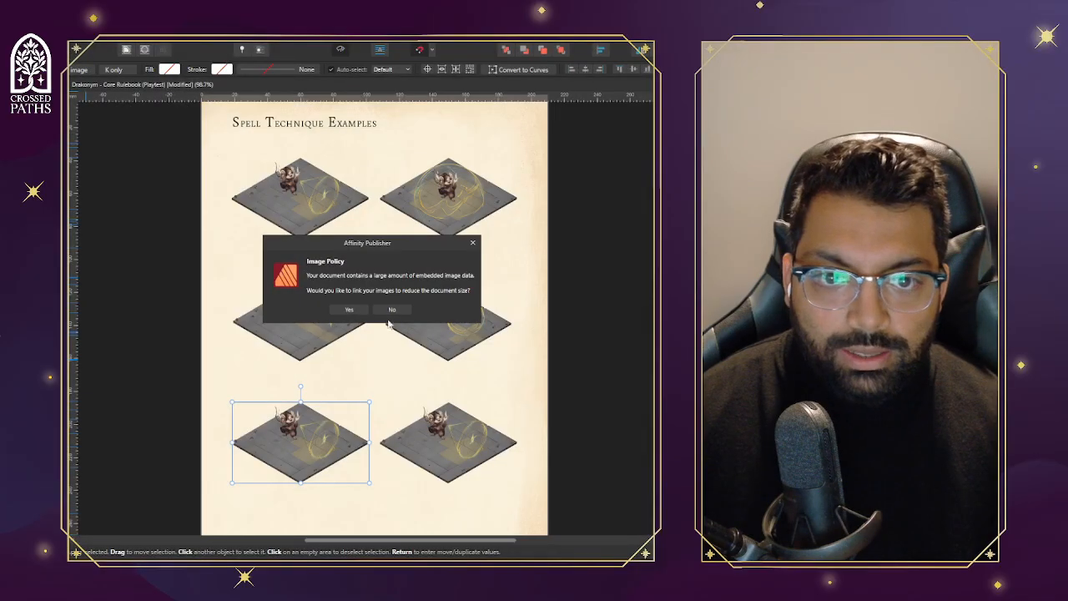
pyautogui.click(391, 309)
# Try the Wall image in place of the right illustration in the bottom row, compare its size, and undo the replacement
pyautogui.click(450, 442)
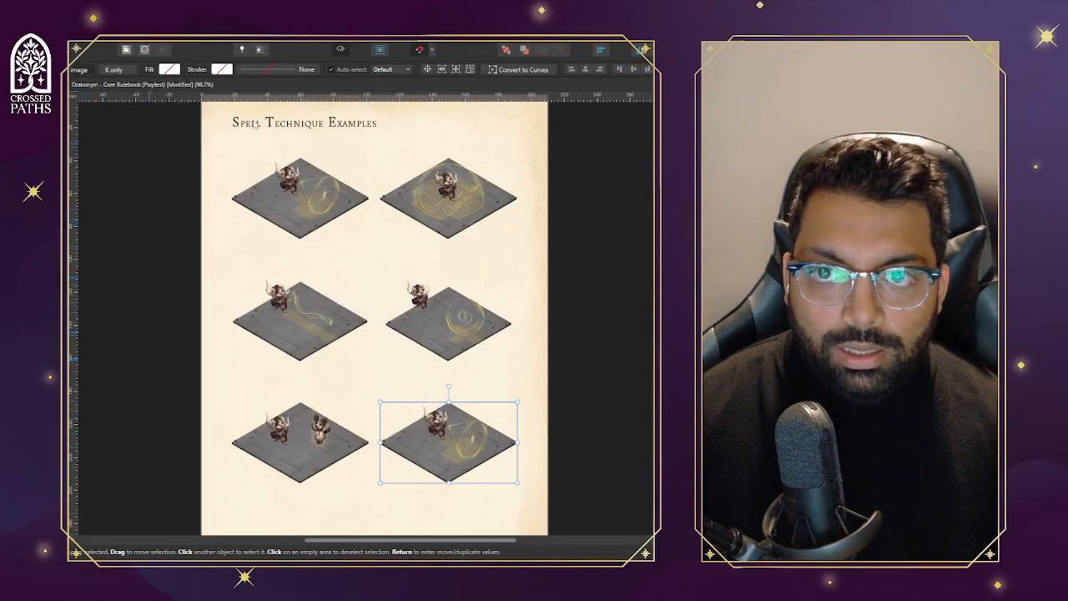
pyautogui.click(77, 71)
pyautogui.doubleClick(346, 105)
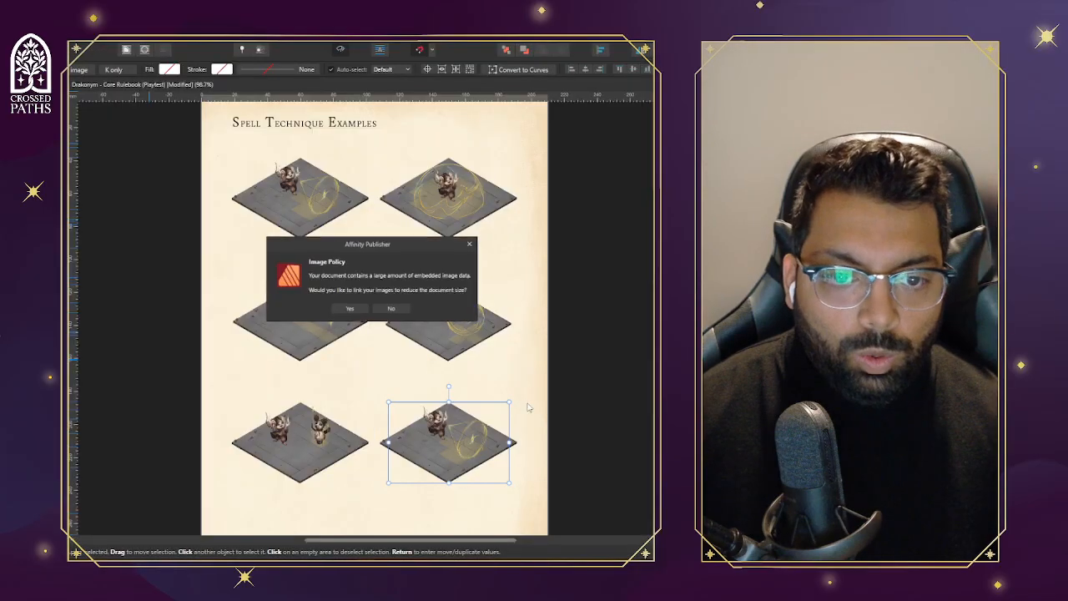
pyautogui.click(391, 308)
pyautogui.scroll(3, 427, 457)
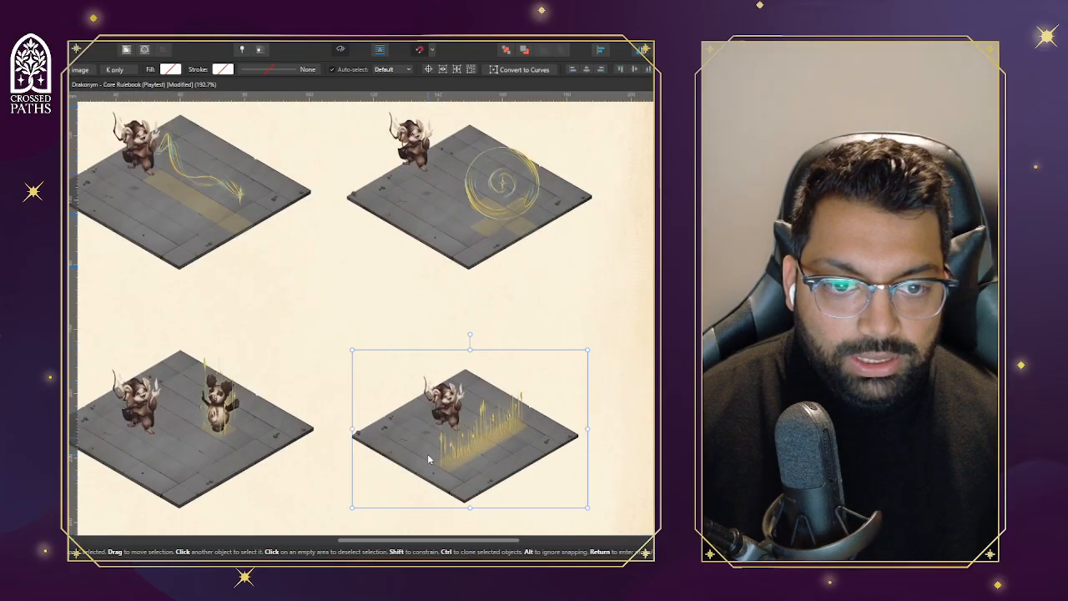
pyautogui.scroll(-3, 428, 452)
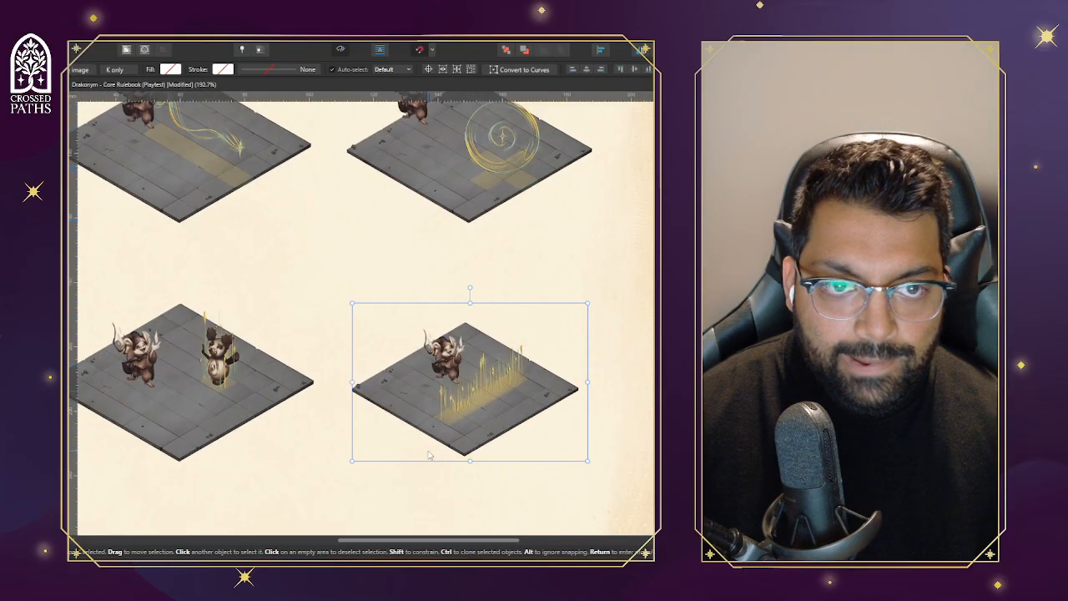
pyautogui.scroll(2, 428, 455)
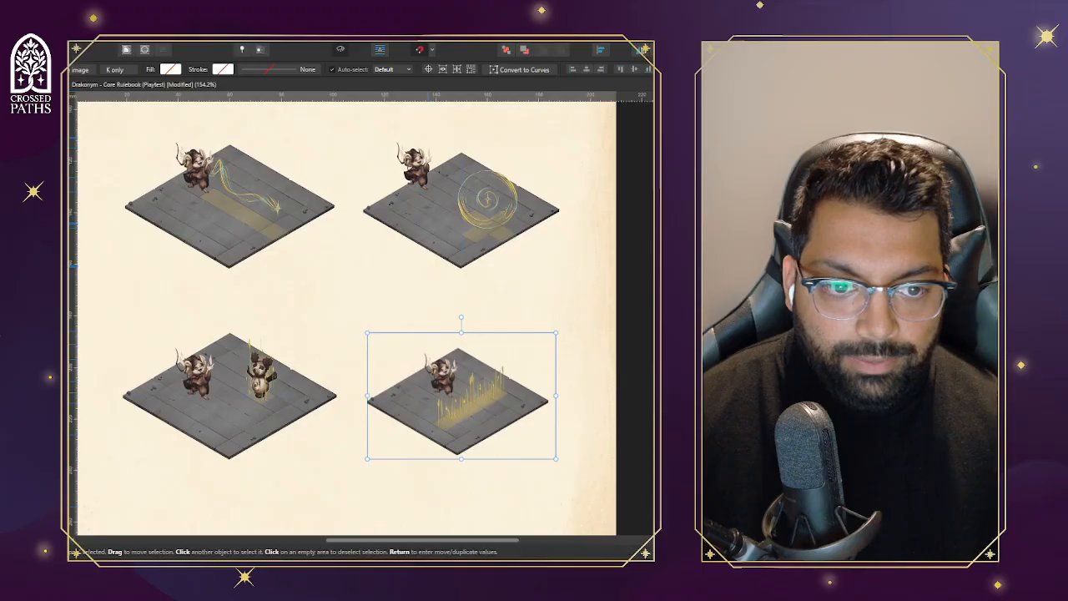
pyautogui.hotkey('ctrl', 'z')
pyautogui.hotkey('ctrl', 'z')
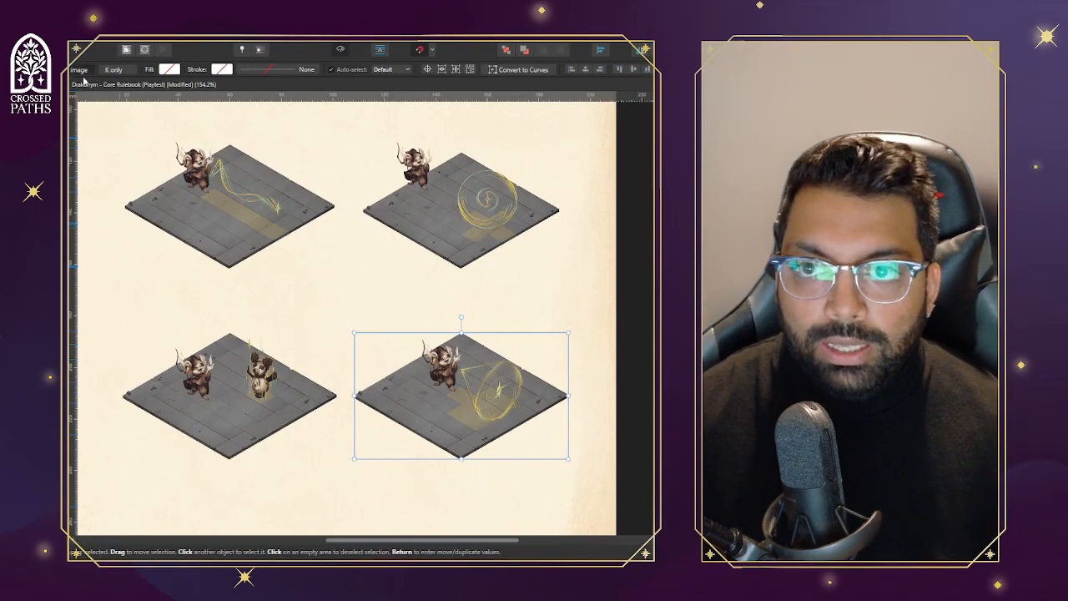
# Bring the Wall image from the Shapes folder into the bottom row's right spot, keeping the images embedded
pyautogui.click(80, 70)
pyautogui.doubleClick(276, 129)
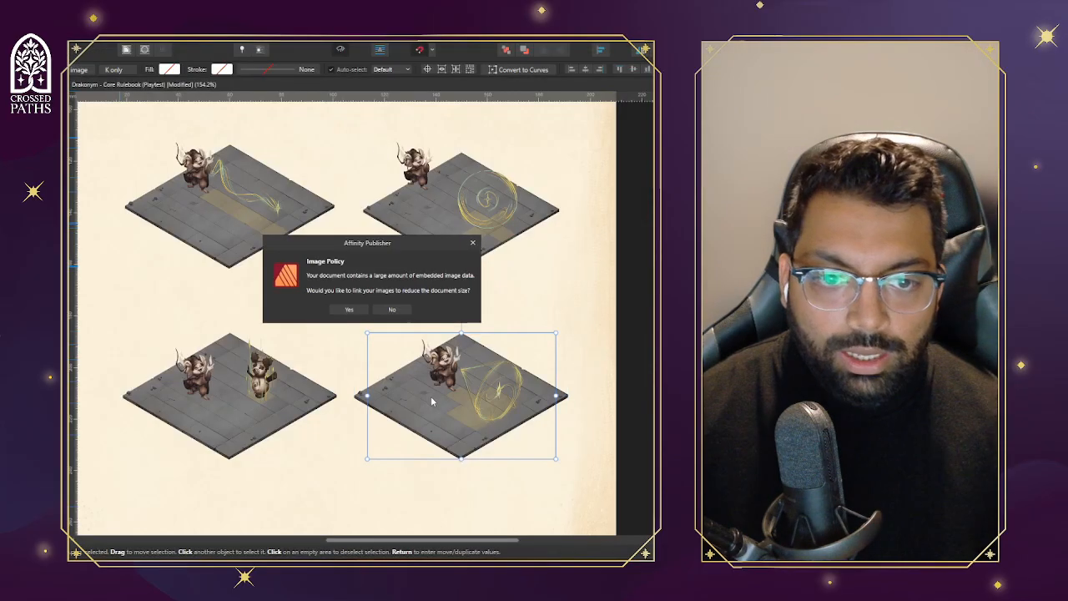
pyautogui.click(392, 310)
# Enlarge the Wall illustration and nudge it down so its floor lines up with the cone illustration's floor beneath it
pyautogui.scroll(1, 474, 382)
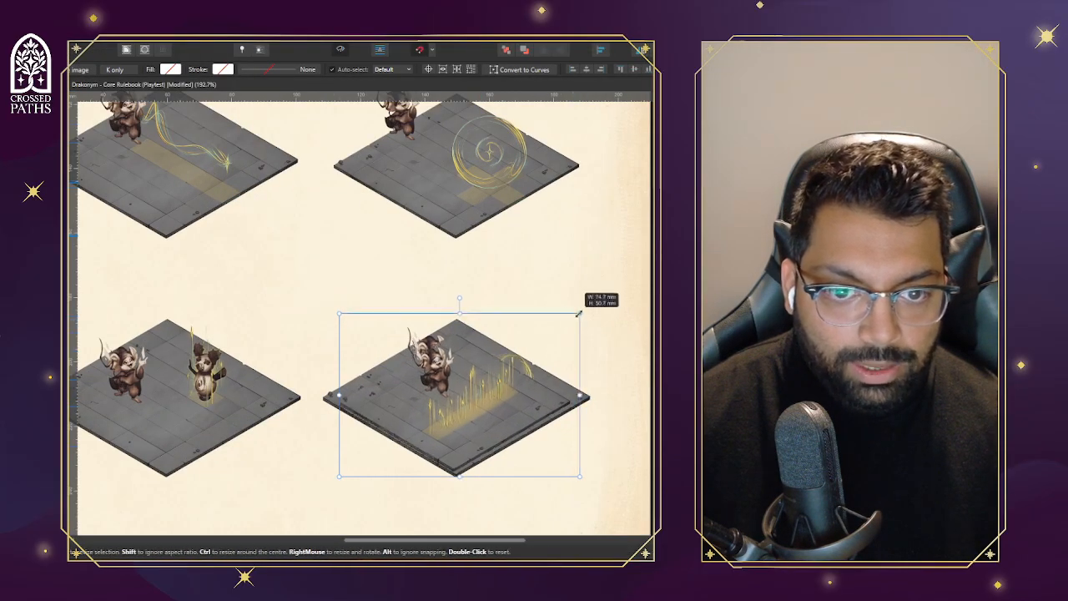
pyautogui.moveTo(578, 313); pyautogui.dragTo(601, 301)
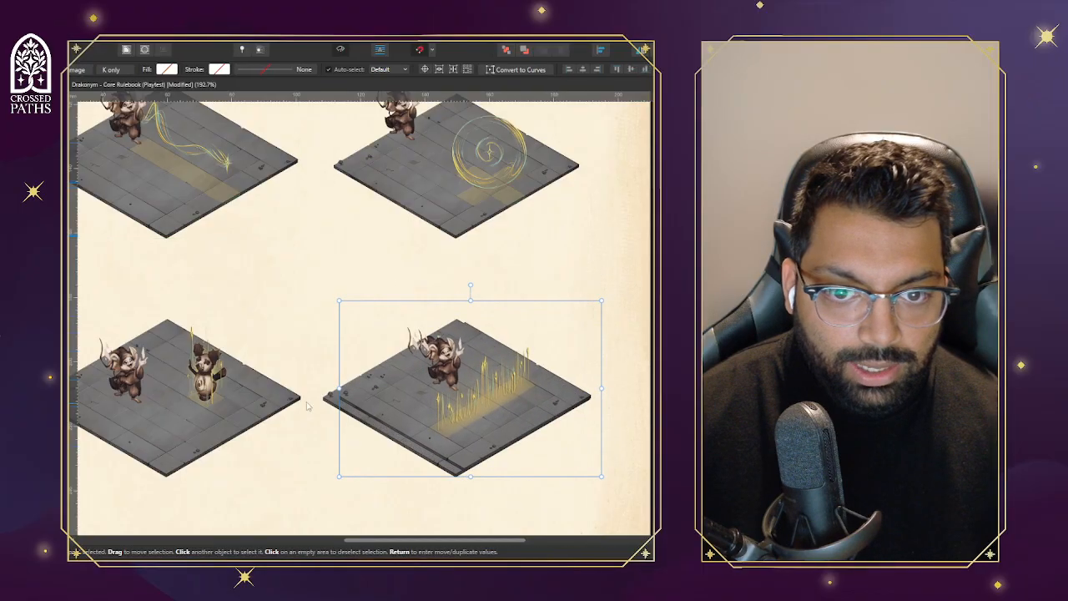
pyautogui.moveTo(339, 388); pyautogui.dragTo(323, 387)
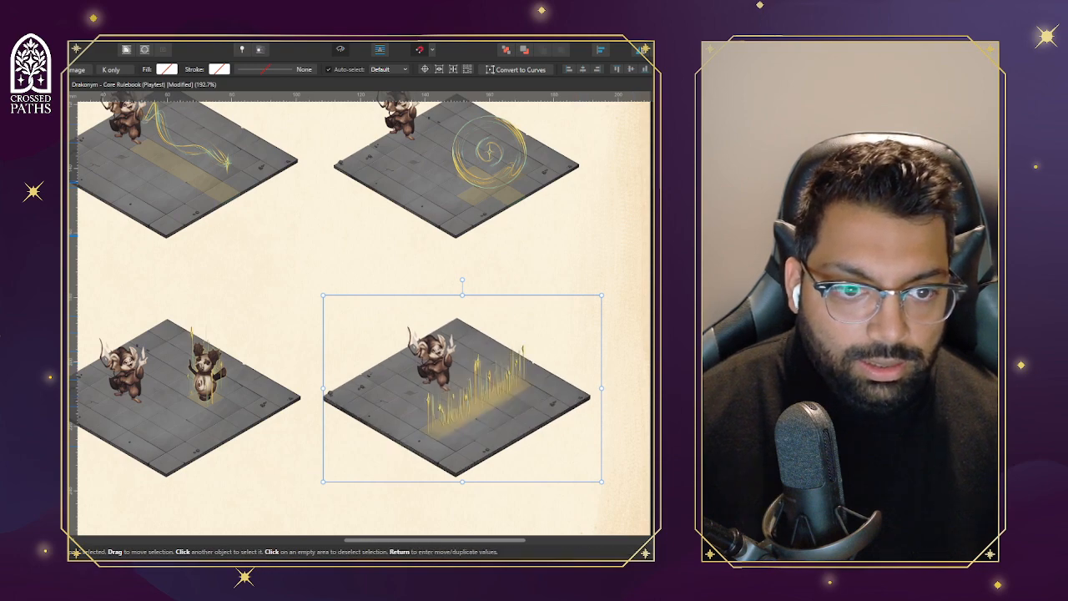
pyautogui.scroll(3, 472, 439)
pyautogui.click(473, 439)
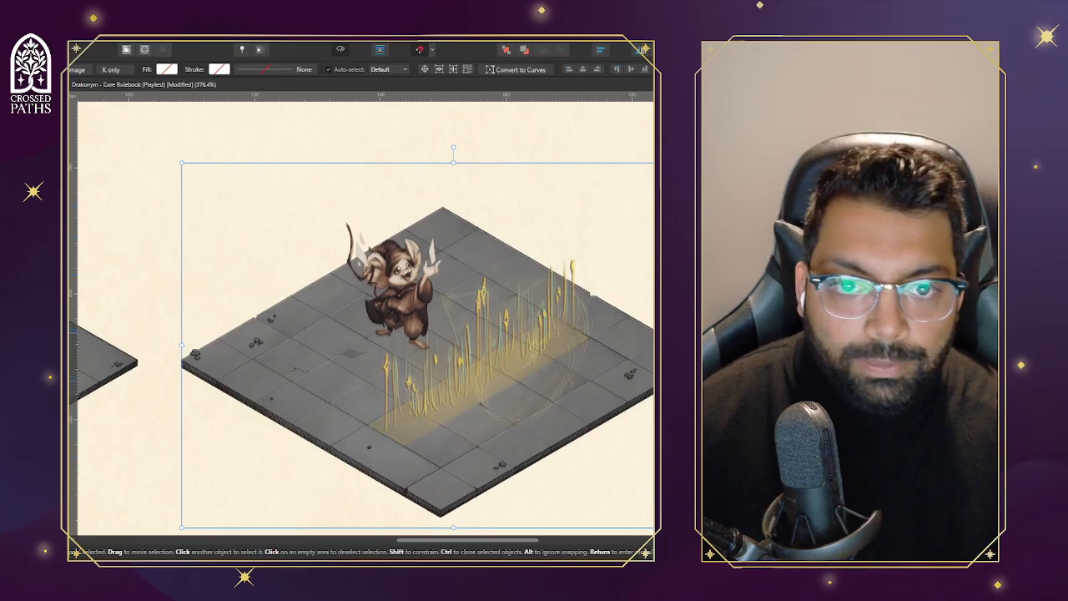
pyautogui.press('Down')
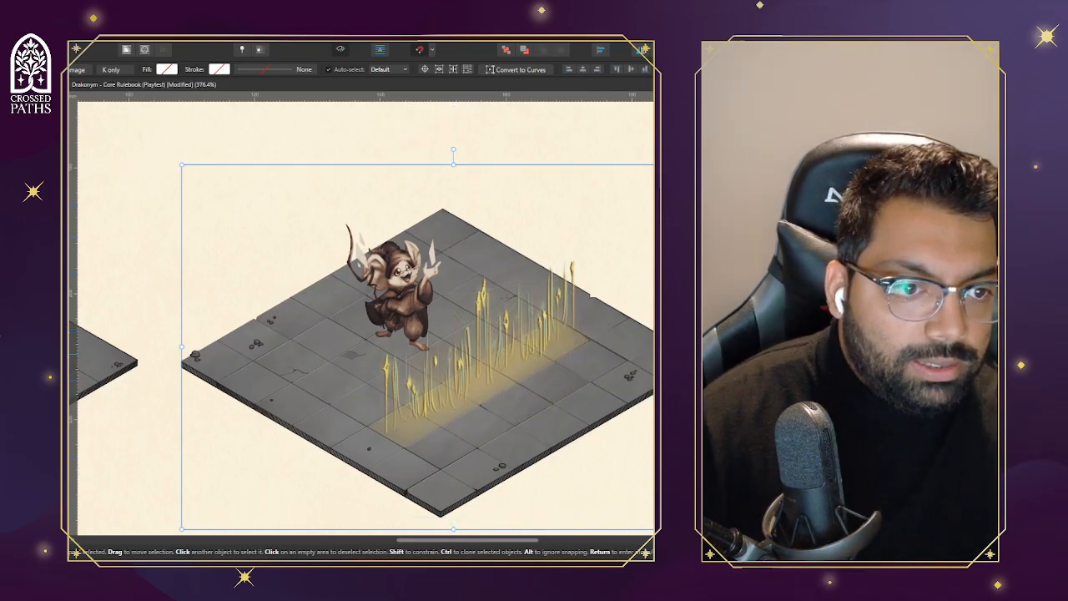
# Compare the Wall illustration with the cone illustration beneath it, clear the selection, and review the grid of illustrations
pyautogui.click(250, 367)
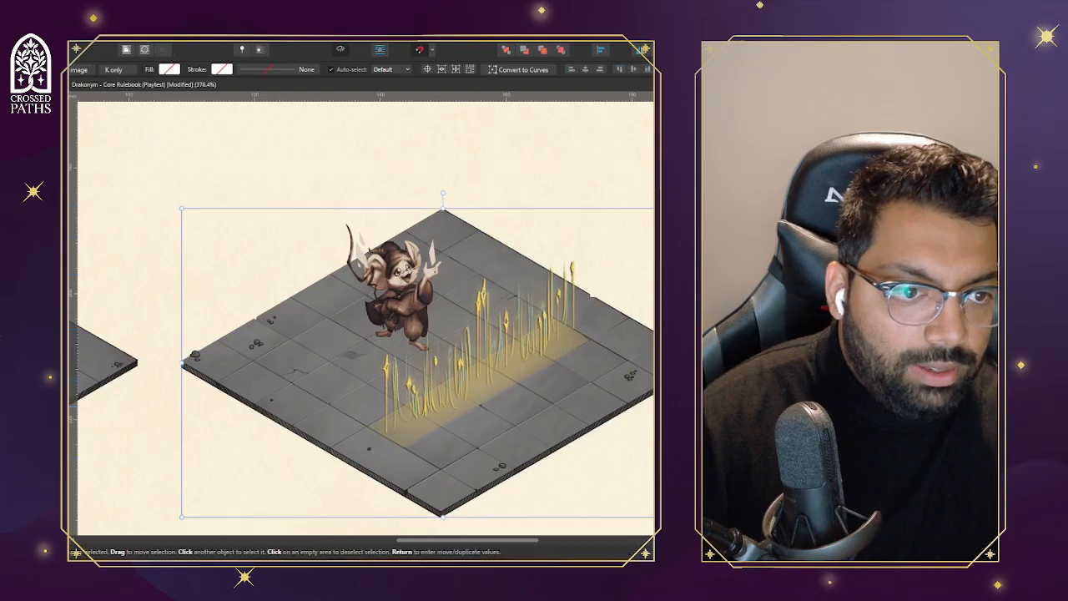
pyautogui.click(105, 364)
pyautogui.click(251, 367)
pyautogui.press('Escape')
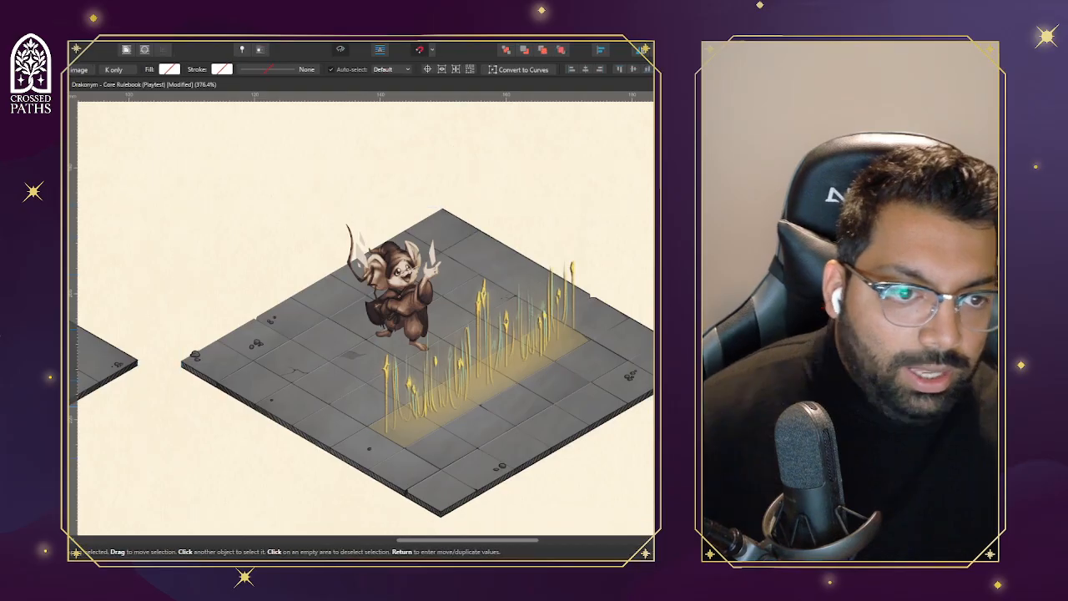
pyautogui.scroll(-5, 488, 321)
pyautogui.scroll(3, 489, 328)
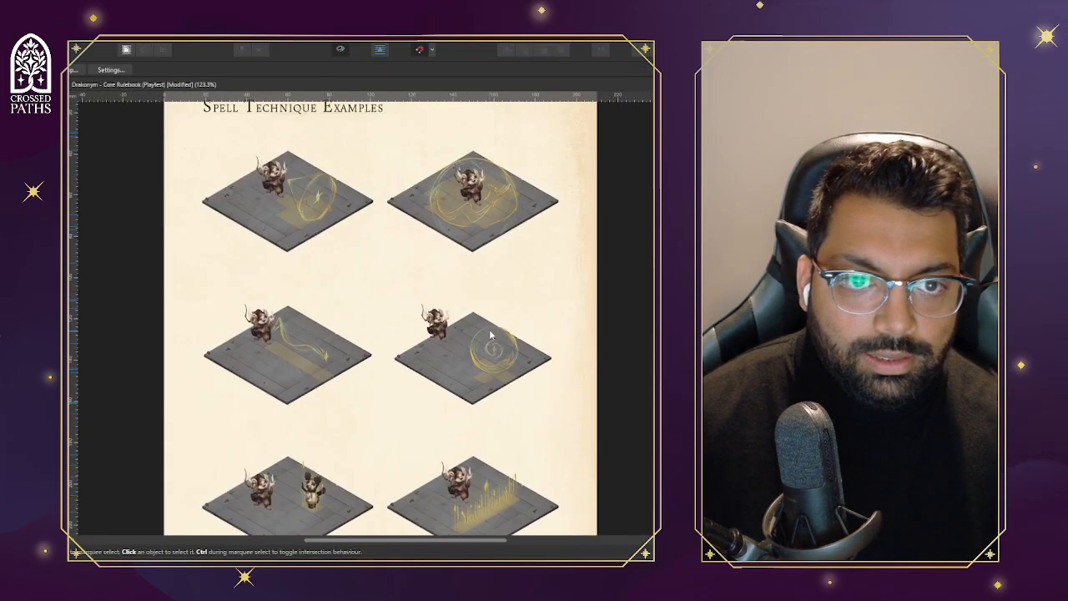
# Review the Spell Techniques table on the preceding page and return to the Spell Technique Examples page
pyautogui.scroll(10, 314, 284)
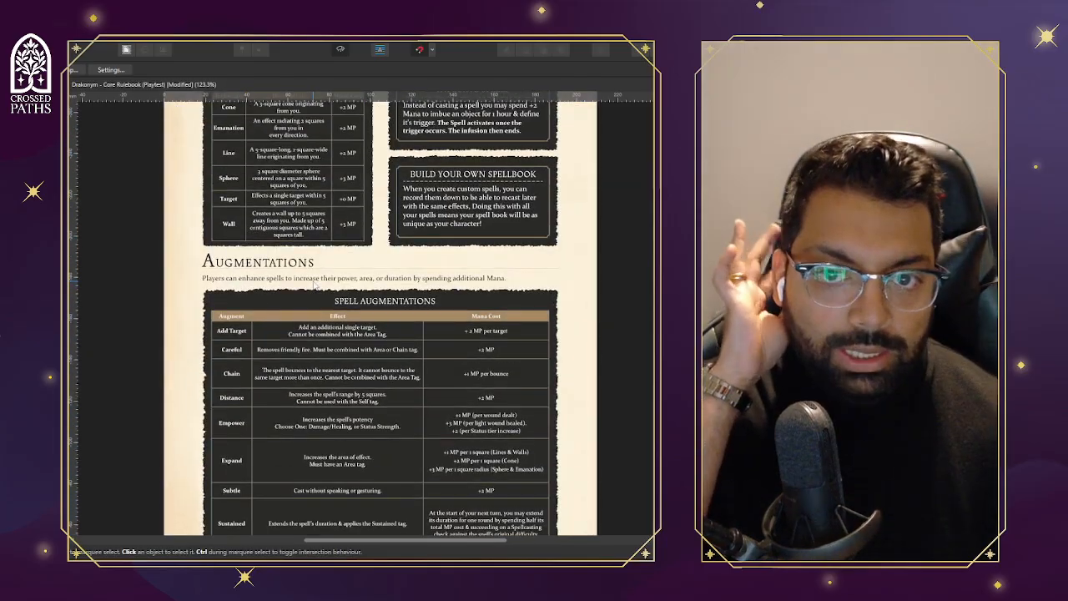
pyautogui.scroll(-6, 314, 284)
pyautogui.scroll(5, 310, 286)
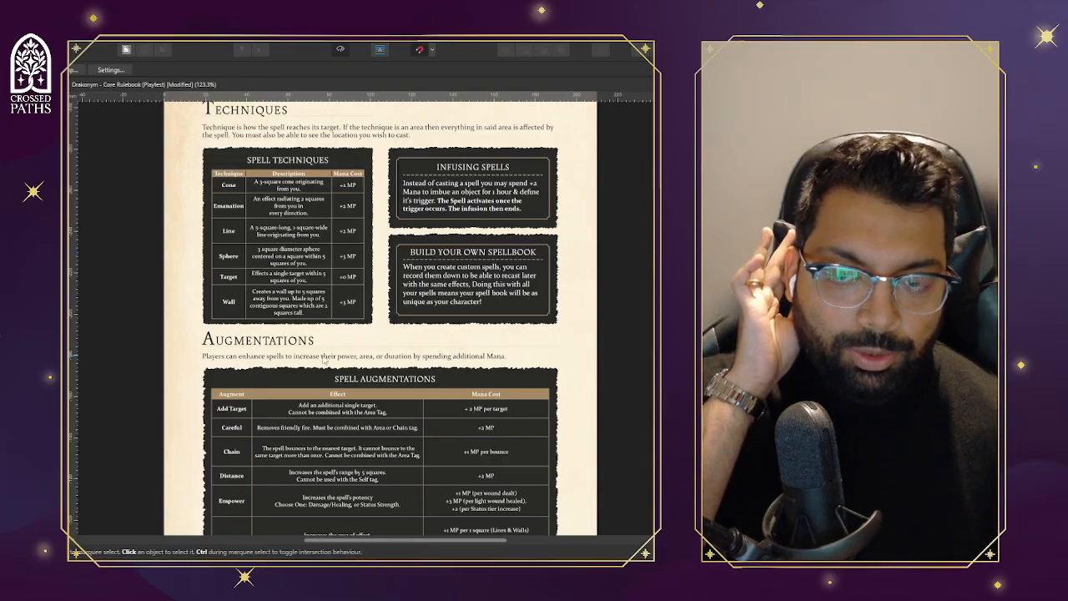
pyautogui.scroll(-8, 324, 361)
# Add a "CONE" art text label below the cone illustration in the first row and set it in the BlancaVersalita font
pyautogui.click(340, 342)
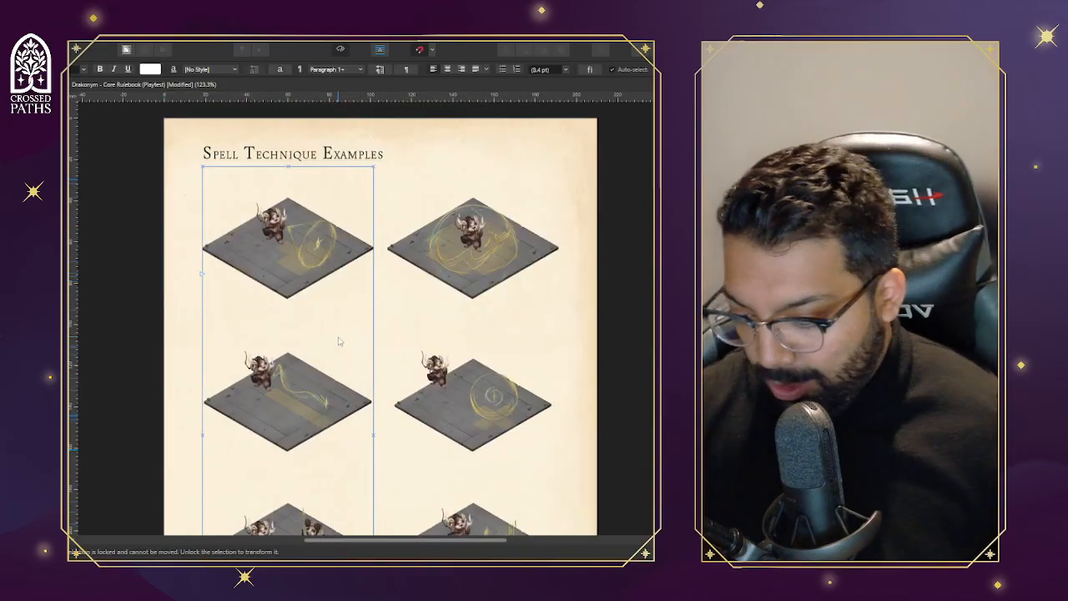
pyautogui.click(138, 286)
pyautogui.press('t')
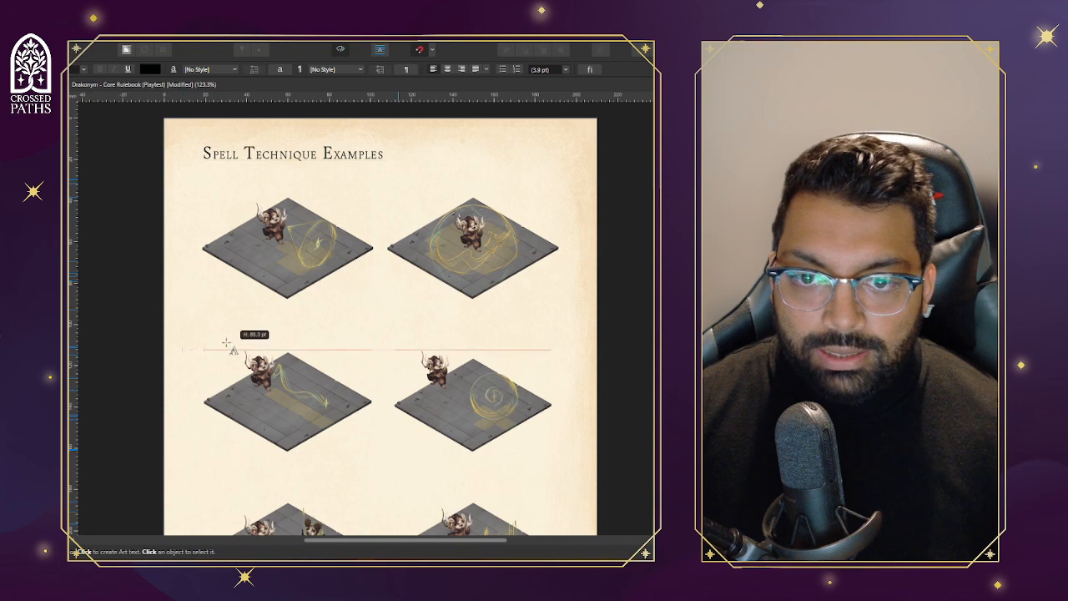
pyautogui.moveTo(184, 284); pyautogui.dragTo(202, 329)
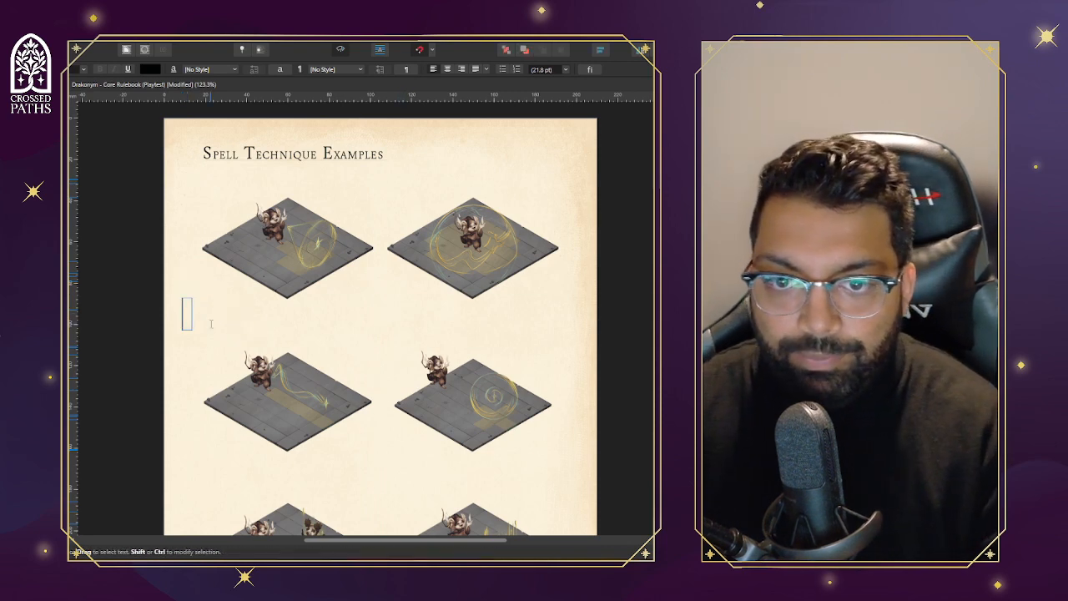
pyautogui.click(70, 69)
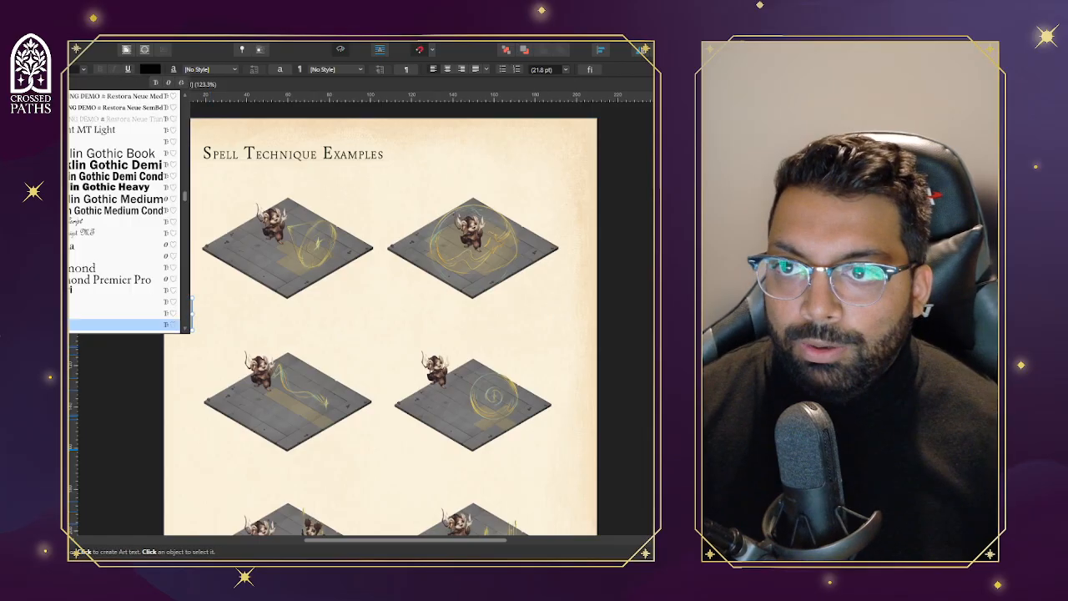
pyautogui.click(70, 82)
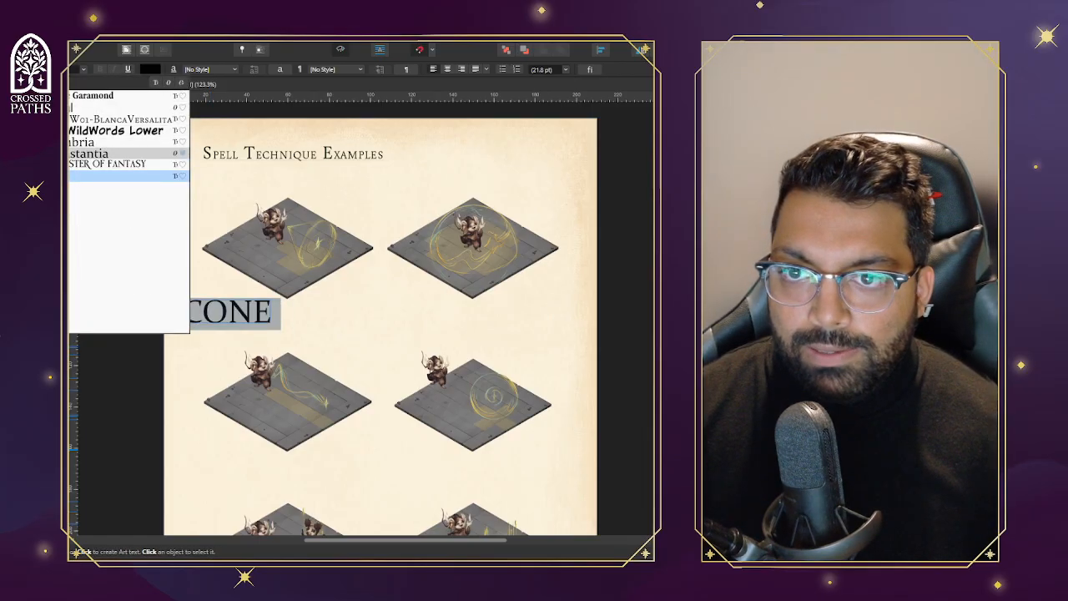
pyautogui.click(74, 119)
pyautogui.click(257, 315)
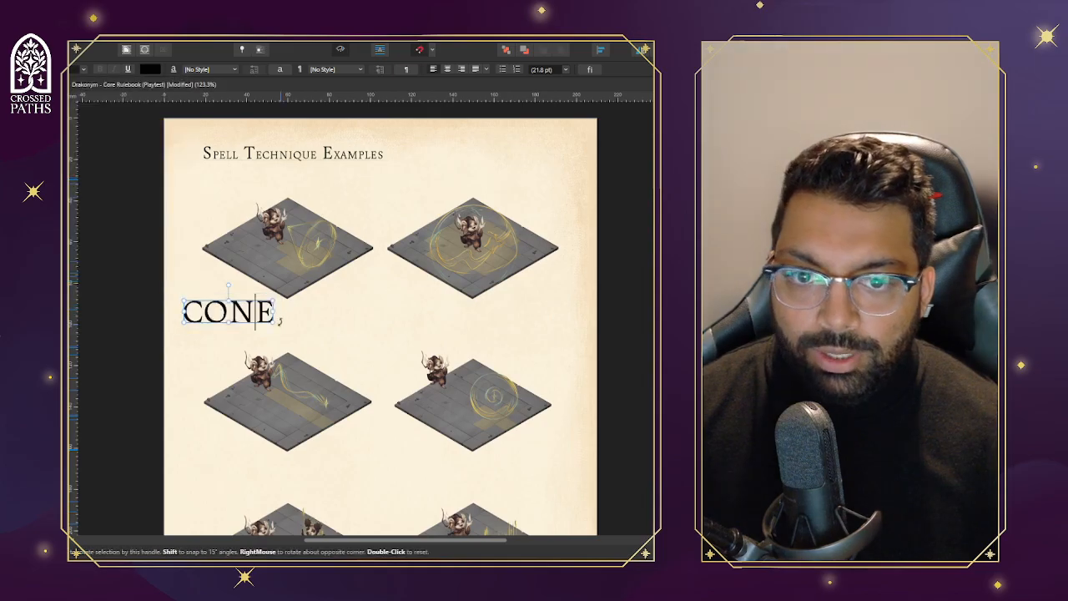
# Shrink the CONE label to about half its size and centre it beneath the cone illustration in the first row
pyautogui.moveTo(273, 323)
pyautogui.mouseDown()
pyautogui.moveTo(228, 311)
pyautogui.moveTo(304, 319)
pyautogui.moveTo(294, 336)
pyautogui.mouseUp()
pyautogui.press('Escape')
pyautogui.scroll(3, 304, 319)
pyautogui.press('Delete')
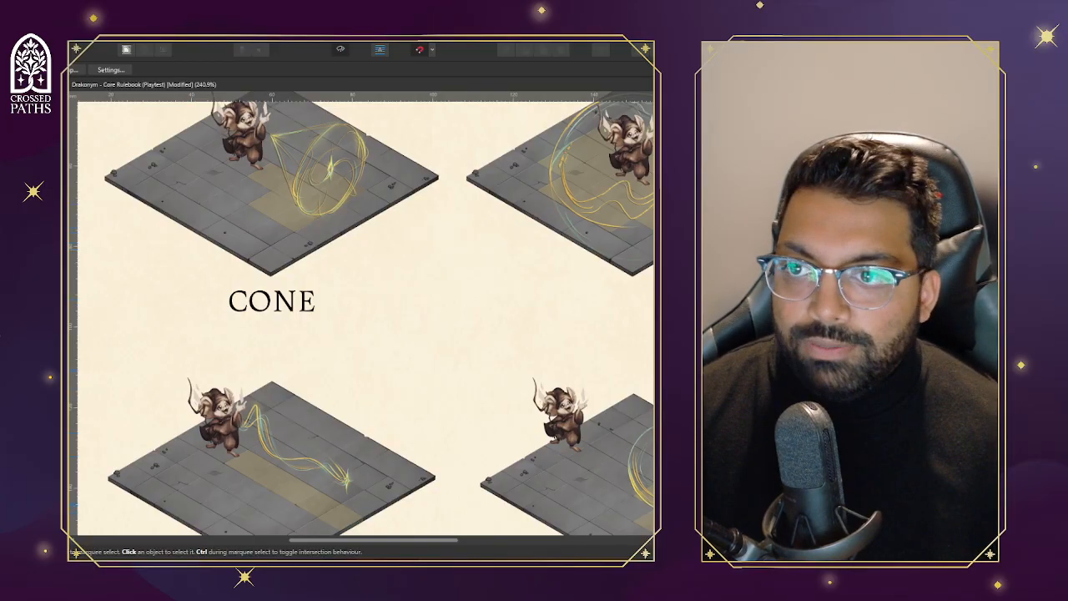
pyautogui.press('t')
pyautogui.moveTo(97, 312); pyautogui.dragTo(151, 335)
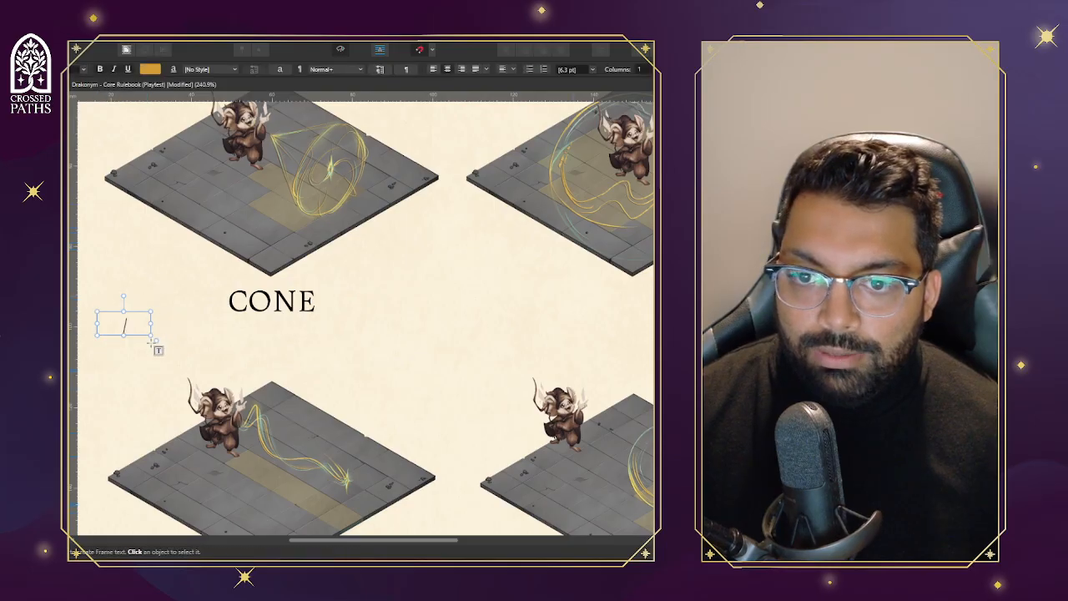
pyautogui.press('Escape')
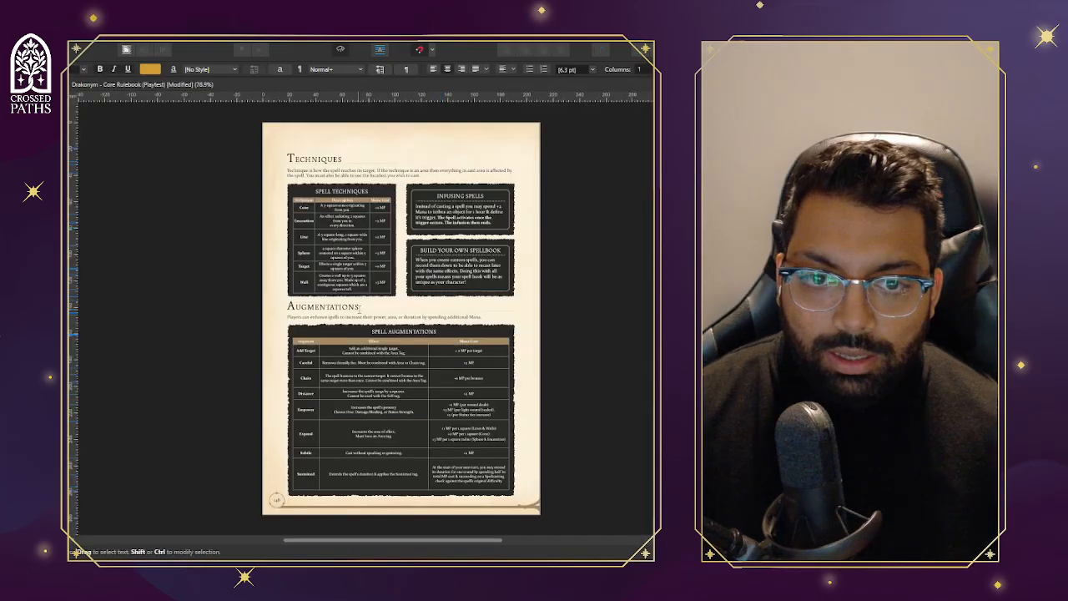
# Copy the word "increase" from the Augmentations intro paragraph into a text frame near the CONE label on the Spell Technique Examples page
pyautogui.click(359, 313)
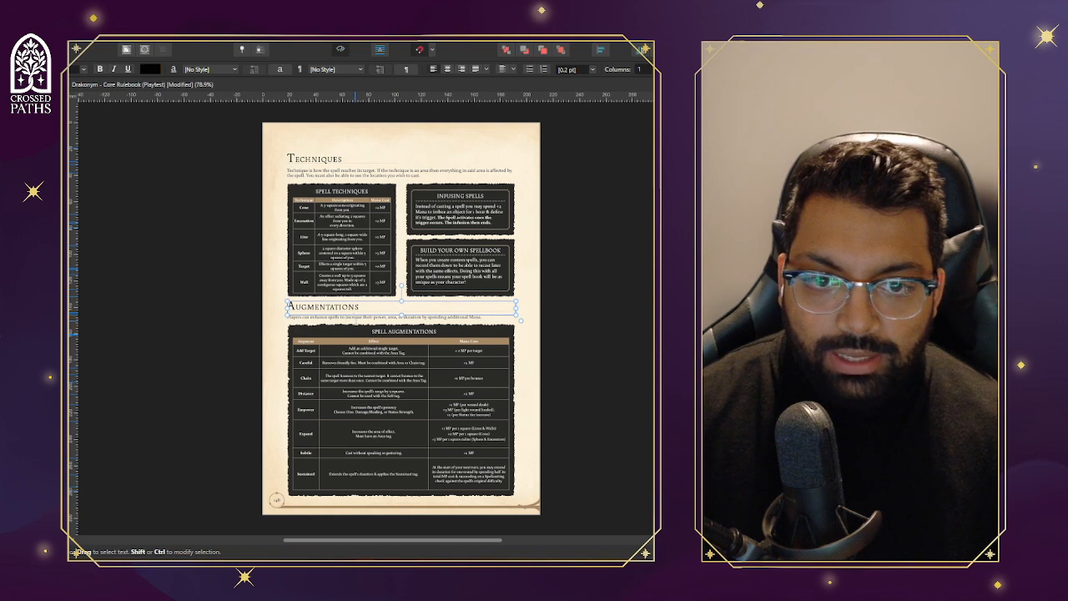
pyautogui.click(355, 317)
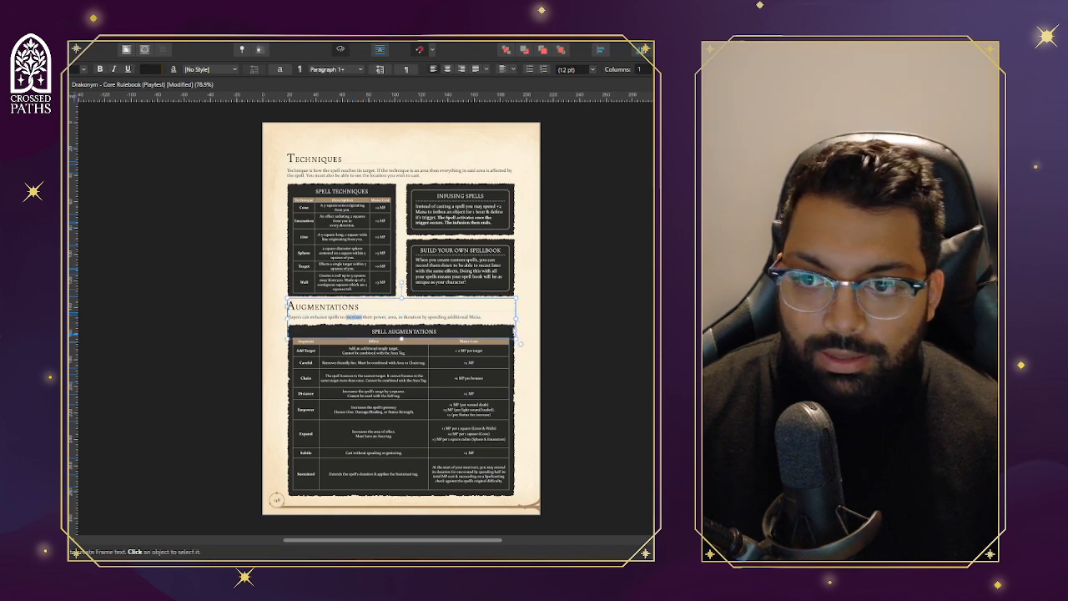
pyautogui.press('pagedown')
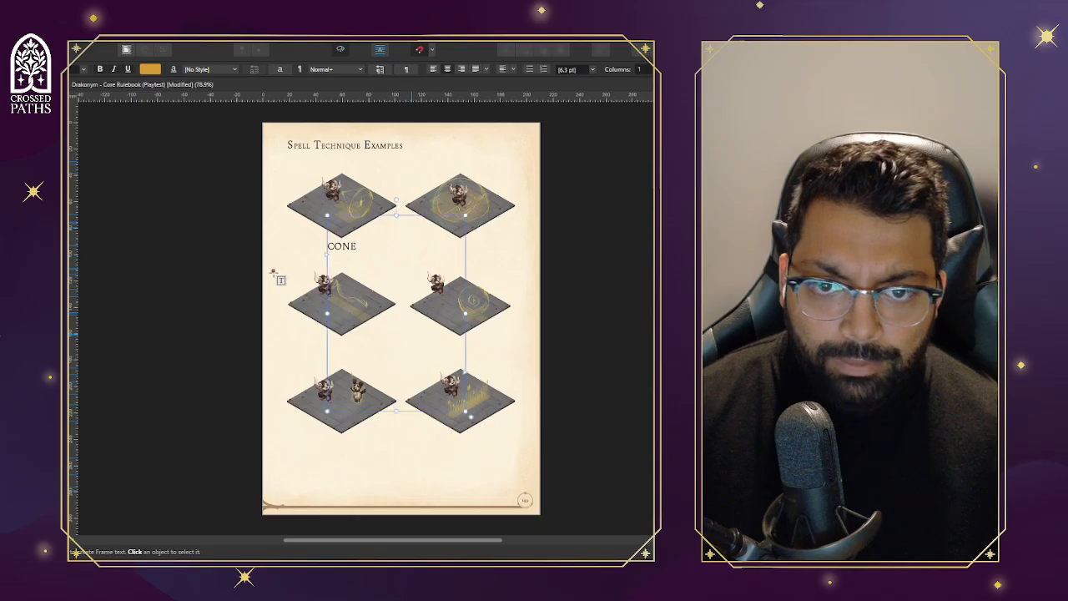
pyautogui.scroll(5, 296, 272)
pyautogui.click(449, 163)
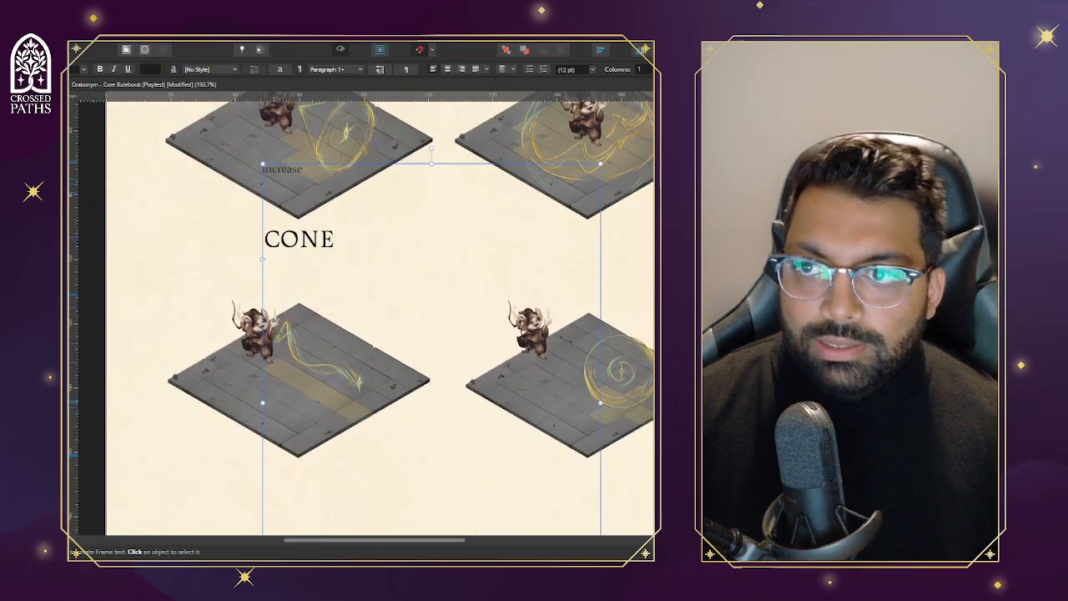
# Flatten and narrow the "increase" text frame, place it centred beneath the CONE label, and select its text
pyautogui.moveTo(447, 165); pyautogui.dragTo(312, 261)
pyautogui.scroll(-5, 310, 275)
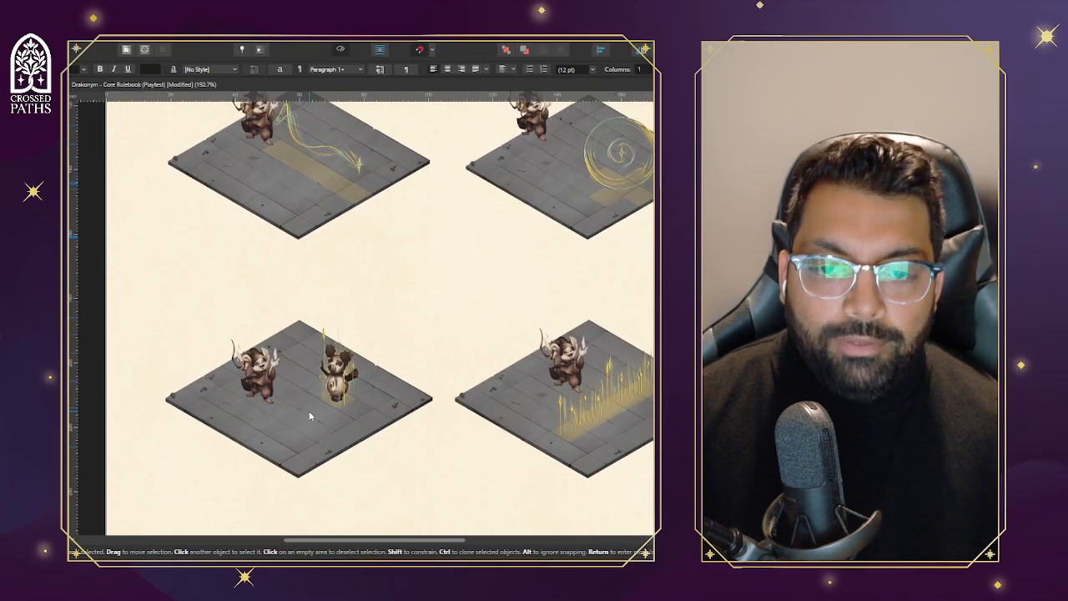
pyautogui.hotkey('ctrl', 'z')
pyautogui.scroll(5, 288, 417)
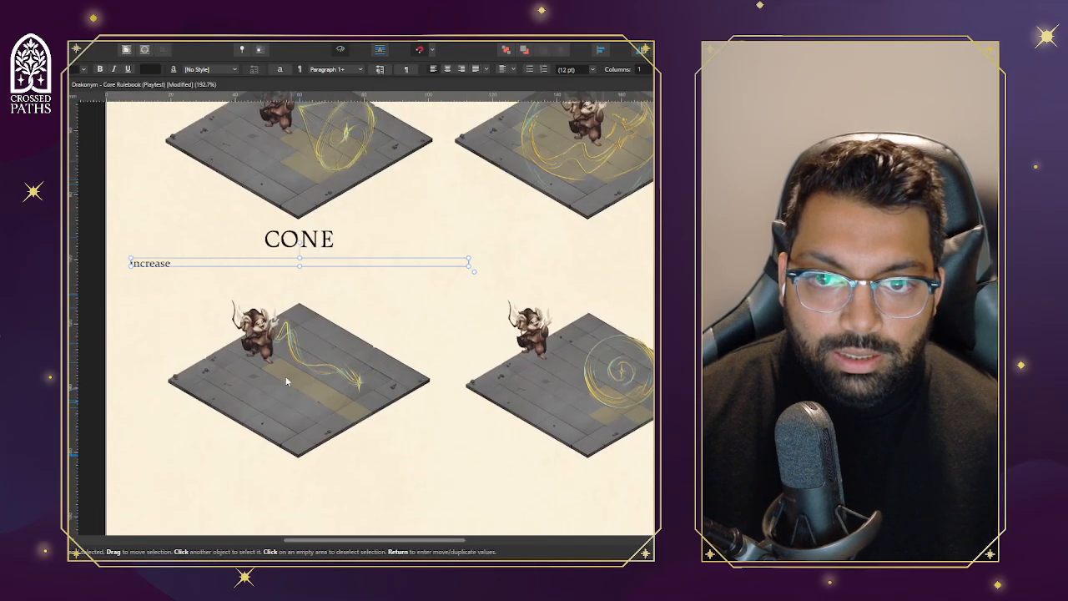
pyautogui.moveTo(129, 263); pyautogui.dragTo(206, 263)
pyautogui.doubleClick(261, 264)
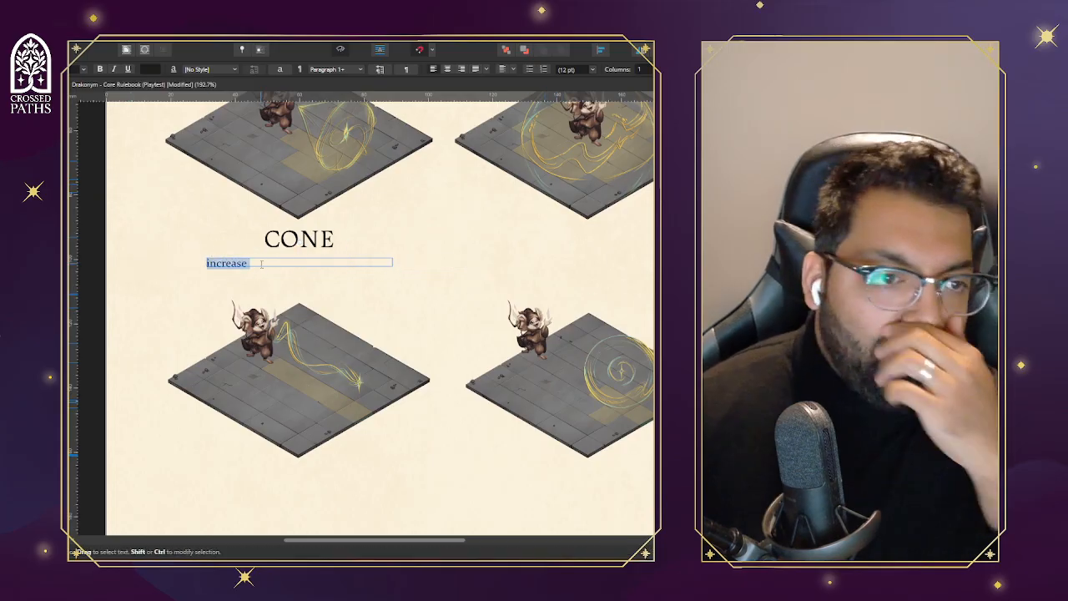
# Replace "increase" beneath the CONE label with the table's cone description, "A 3-square cone originating from you."
pyautogui.scroll(10, 284, 265)
pyautogui.scroll(5, 291, 266)
pyautogui.scroll(-2, 291, 265)
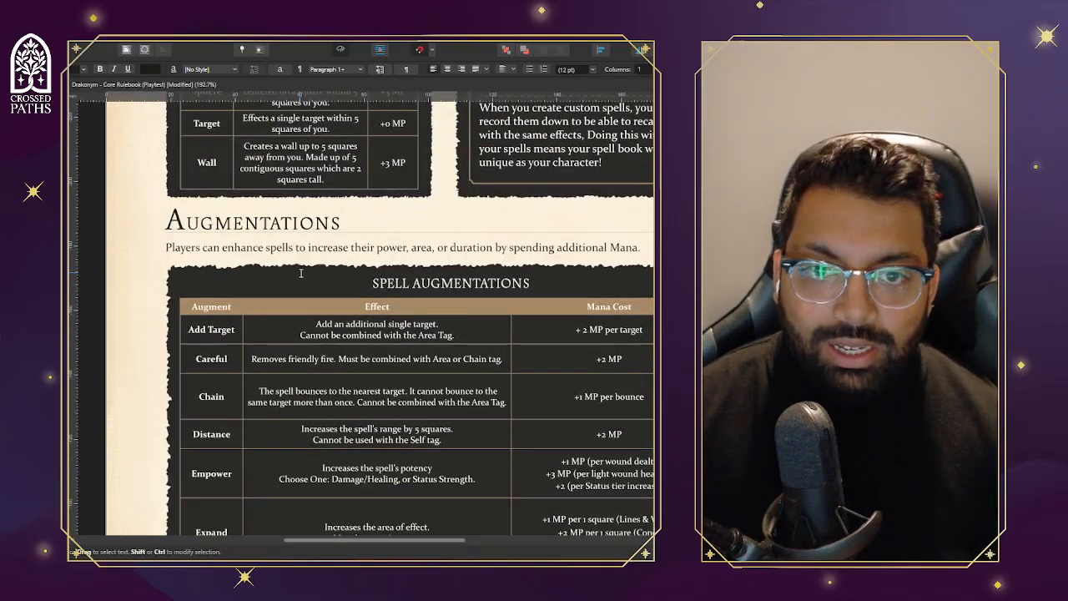
pyautogui.click(310, 144)
pyautogui.scroll(-10, 317, 251)
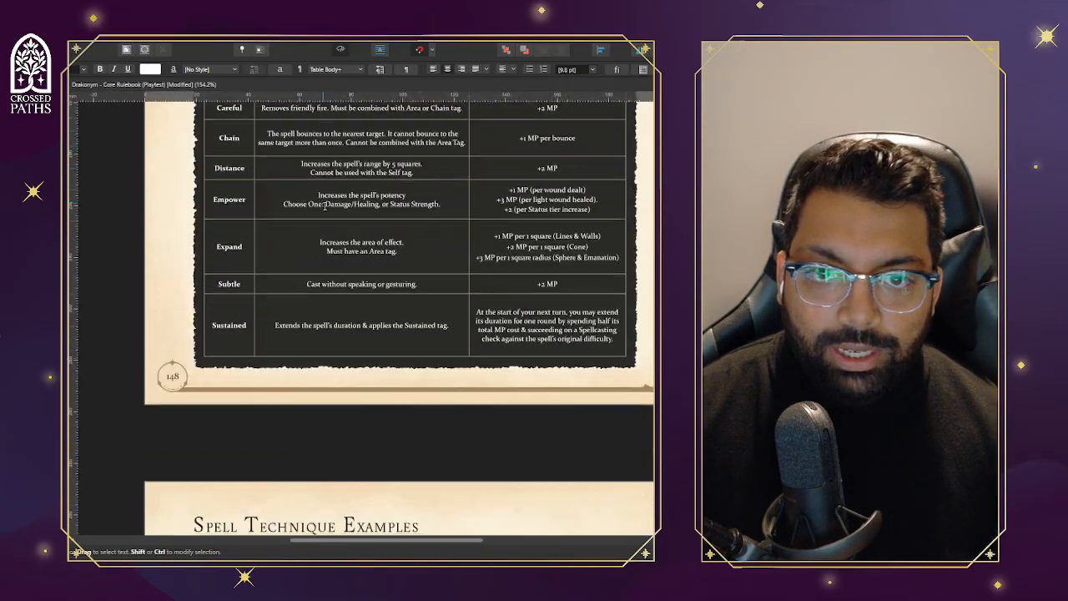
pyautogui.doubleClick(241, 289)
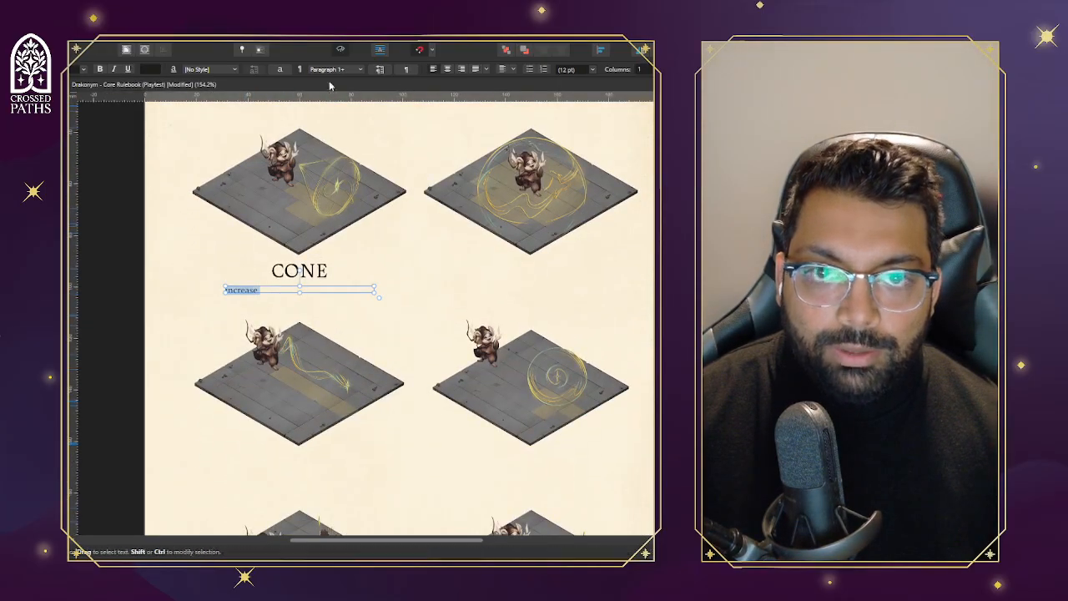
pyautogui.press('BackSpace')
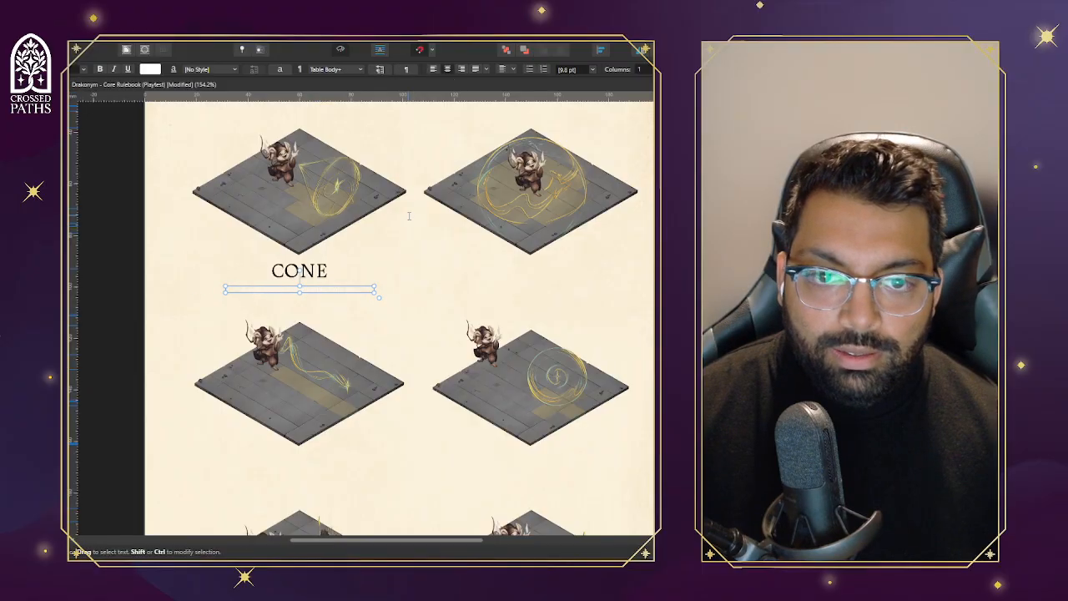
pyautogui.write('.')
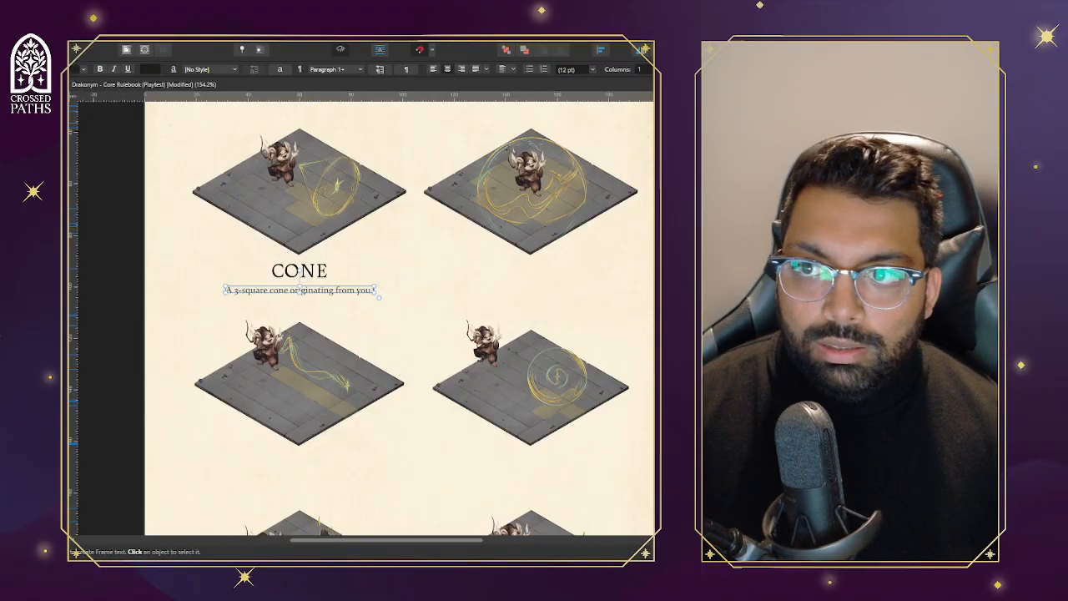
pyautogui.scroll(3, 294, 282)
pyautogui.press('Escape')
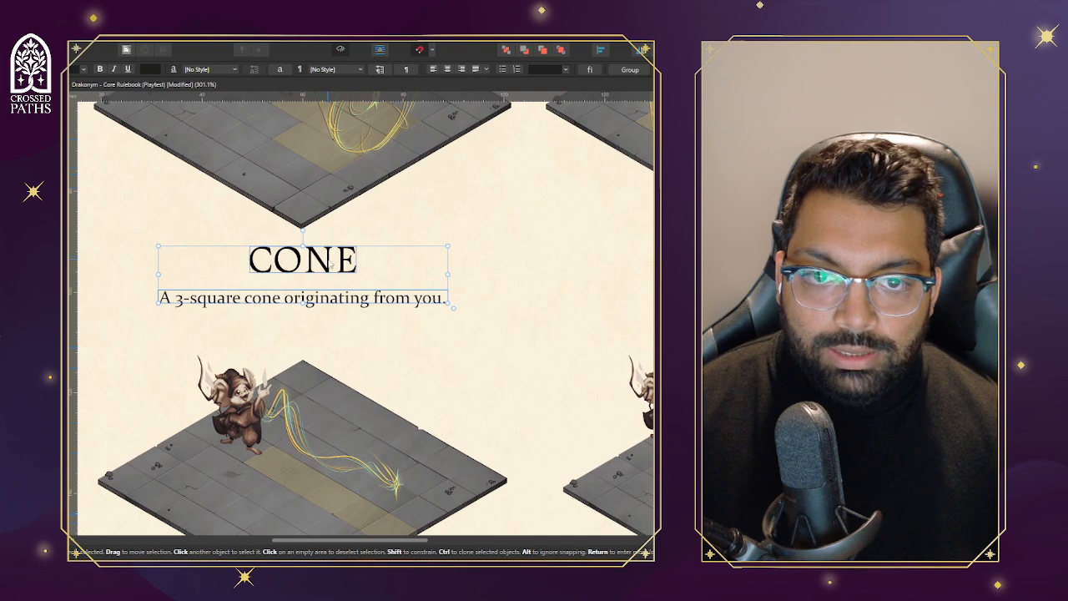
pyautogui.scroll(-5, 327, 276)
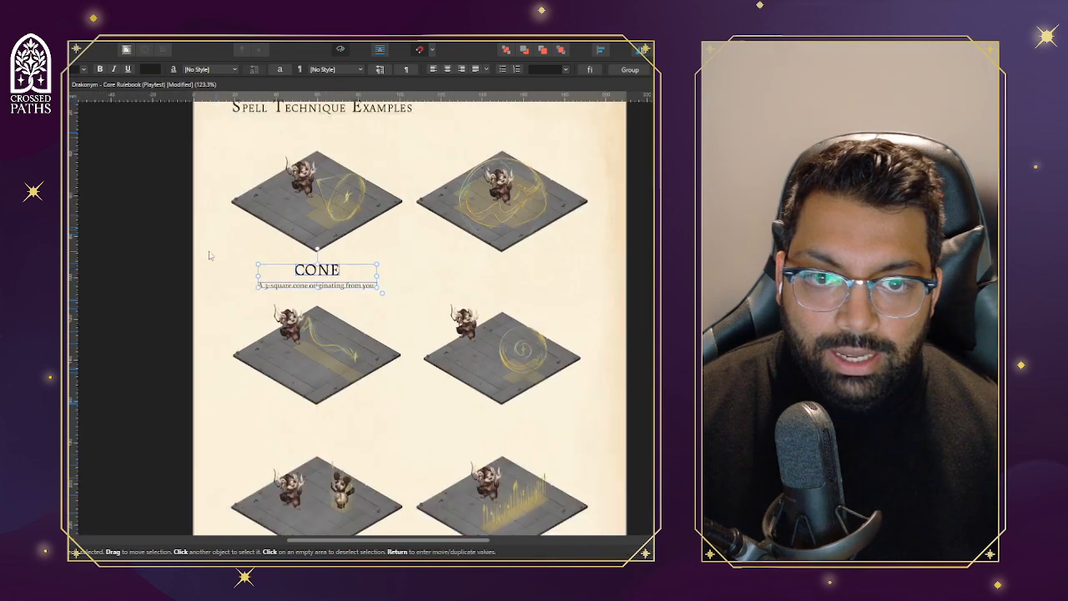
pyautogui.click(169, 246)
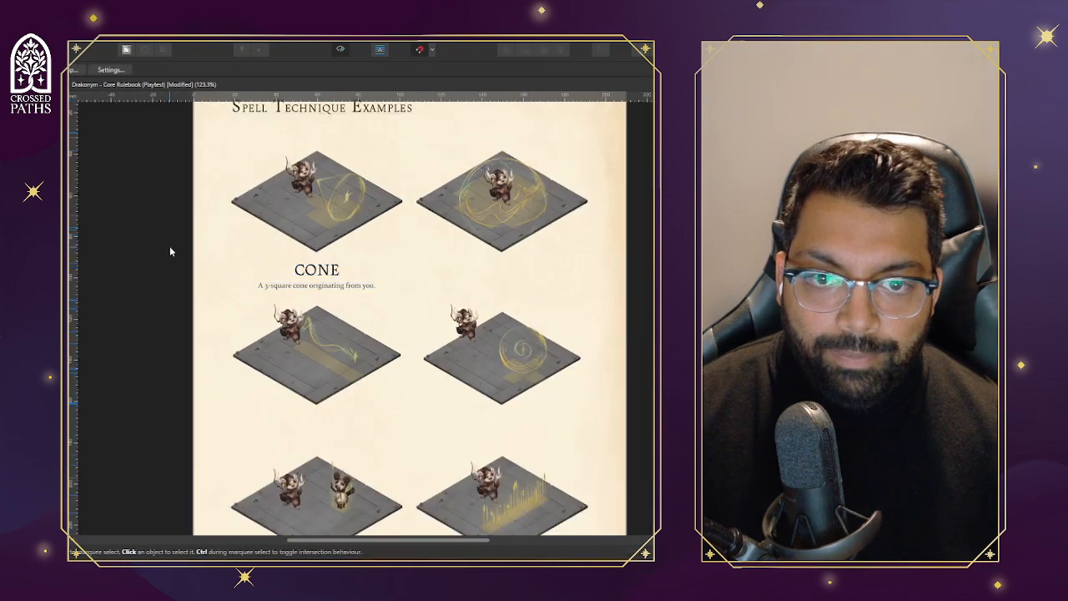
# Duplicate the CONE label and its description beneath the emanation illustration in the first row
pyautogui.click(326, 272)
pyautogui.click(325, 286)
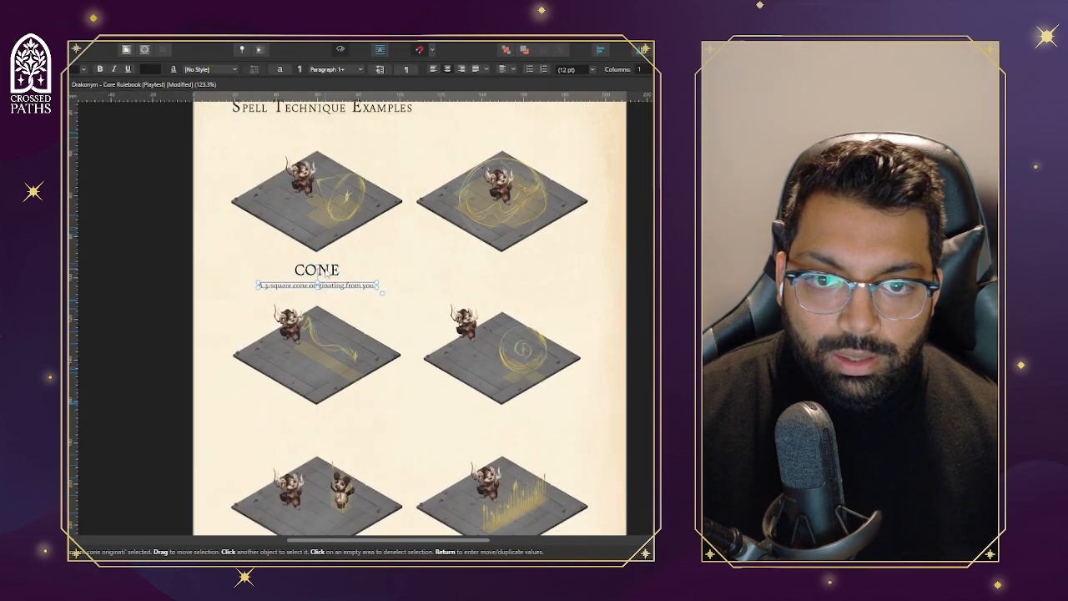
pyautogui.keyDown('shift'); pyautogui.click(324, 273); pyautogui.keyUp('shift')
pyautogui.moveTo(326, 271); pyautogui.dragTo(509, 271)
pyautogui.click(353, 278)
# Copy the Emanation description from the Spell Techniques table and paste it over the duplicated cone description
pyautogui.scroll(1, 353, 278)
pyautogui.scroll(15, 353, 278)
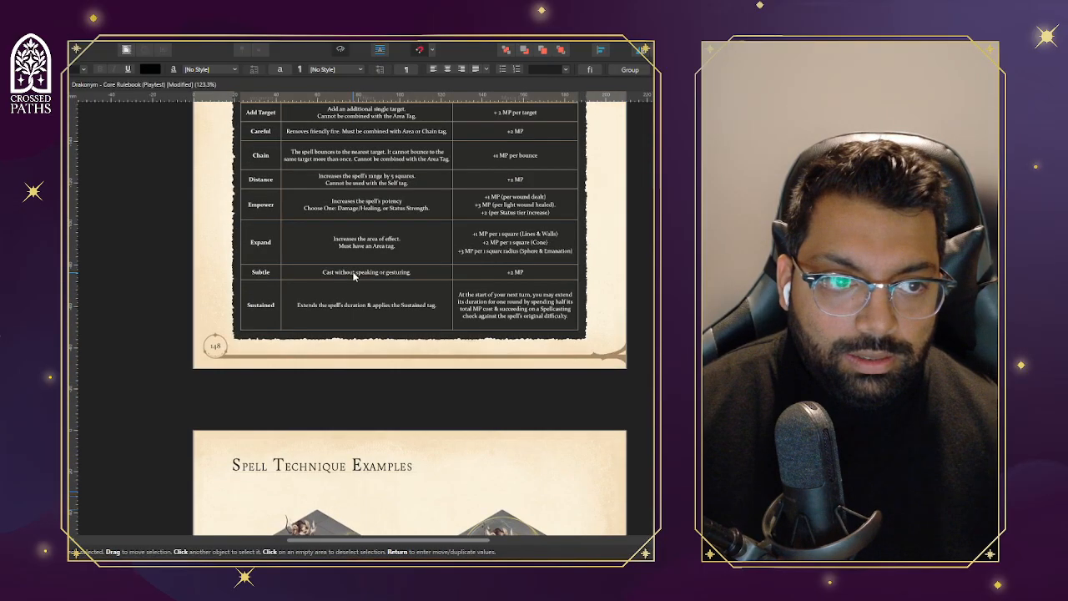
pyautogui.click(321, 180)
pyautogui.doubleClick(336, 175)
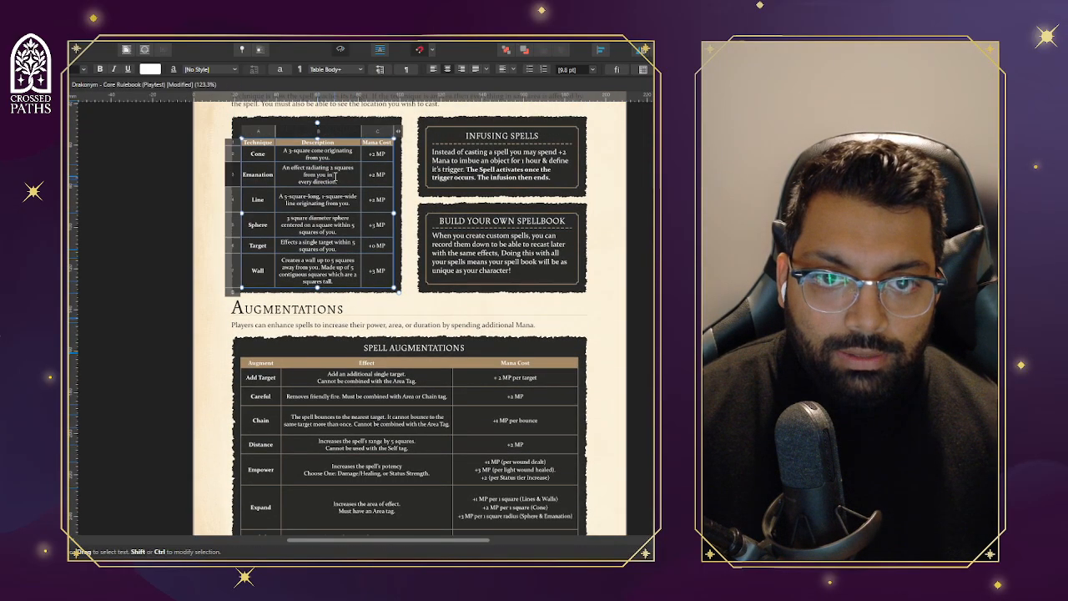
pyautogui.scroll(-12, 341, 177)
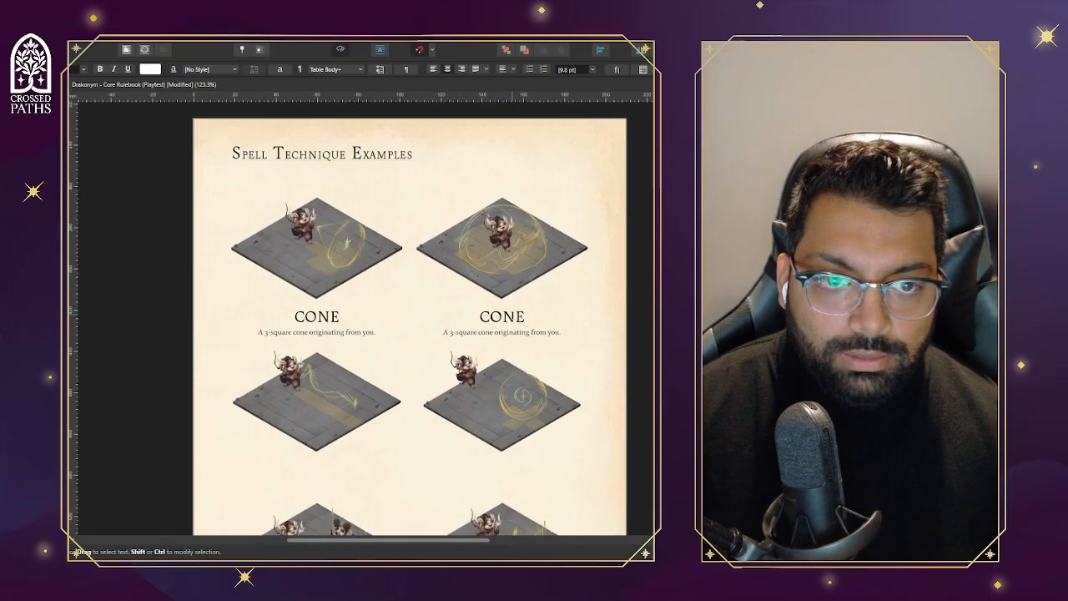
pyautogui.click(507, 331)
pyautogui.scroll(5, 503, 275)
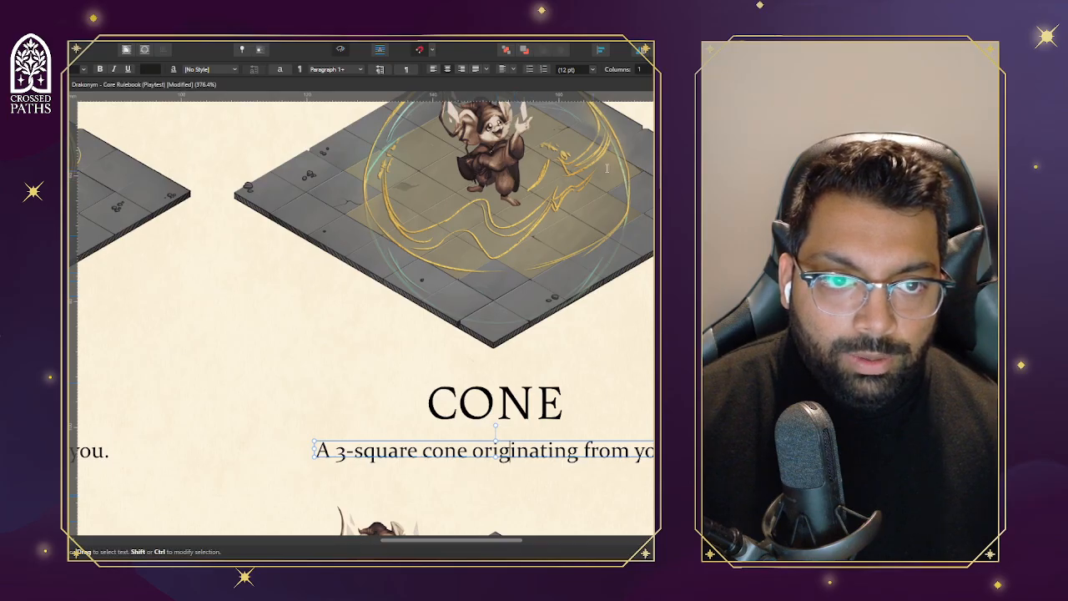
pyautogui.scroll(-3, 438, 178)
pyautogui.hotkey('ctrl', 'a')
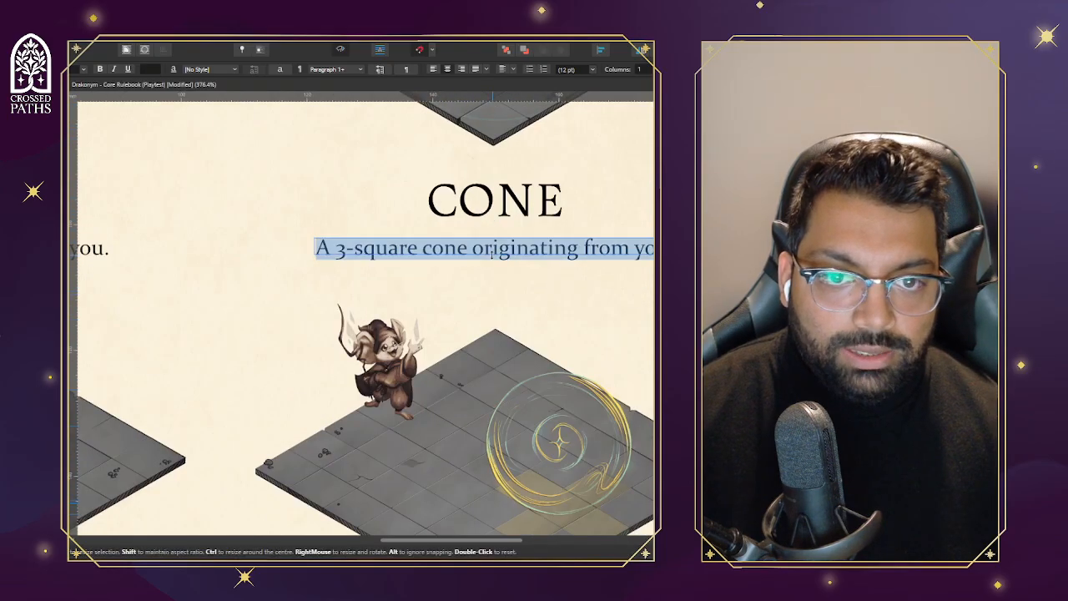
pyautogui.hotkey('ctrl', 'v')
# Enlarge the emanation description's frame and fit the text on two lines, "An effect radiating 2 squares / from you in every direction."
pyautogui.moveTo(492, 257); pyautogui.dragTo(498, 281)
pyautogui.click(515, 275)
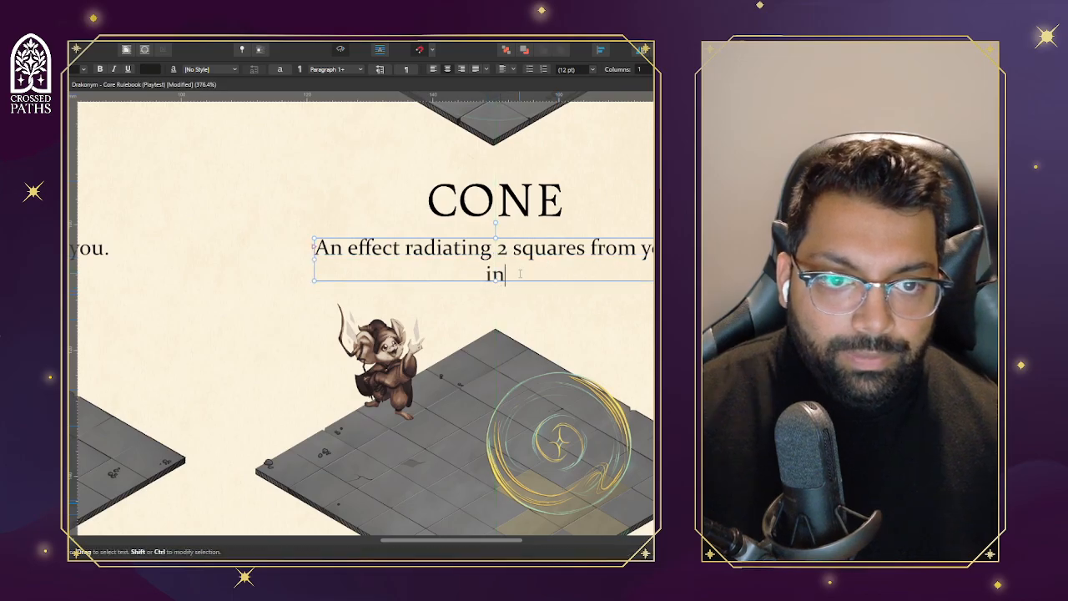
pyautogui.press('Delete')
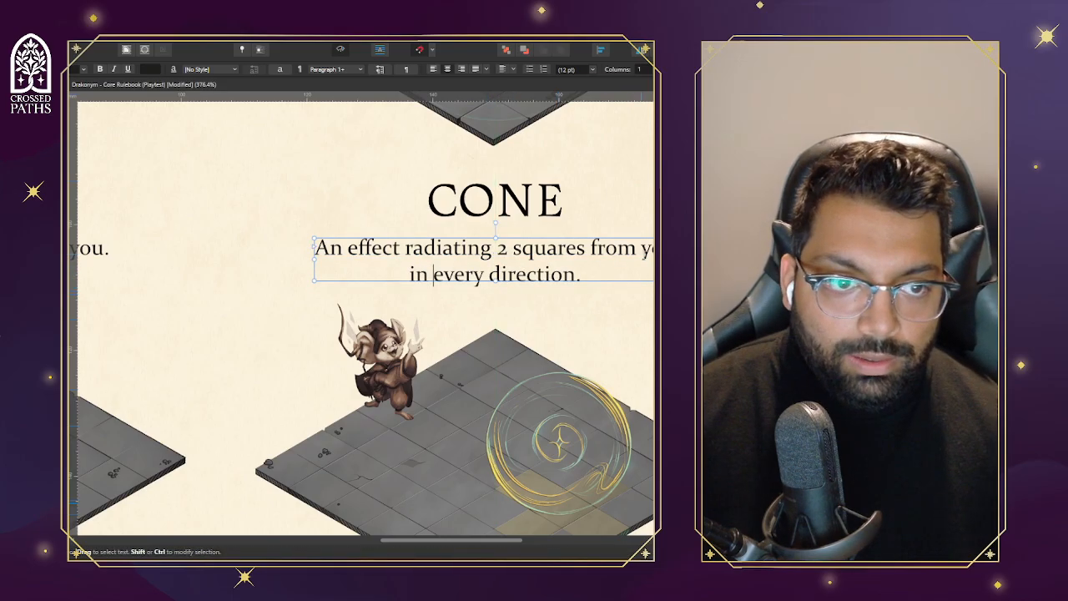
pyautogui.press('Return')
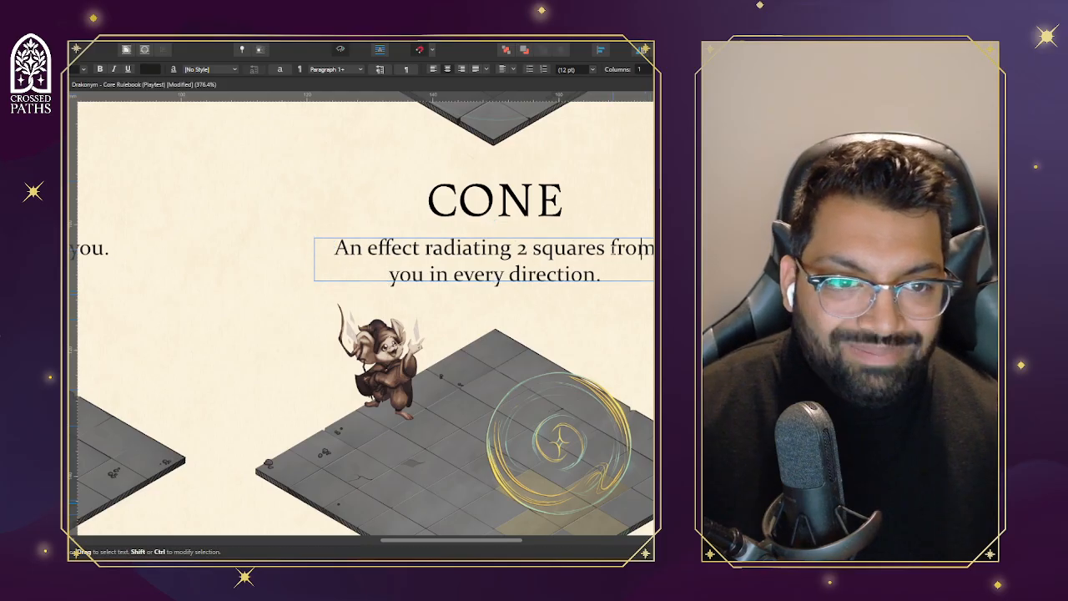
pyautogui.hotkey('ctrl', 'z')
pyautogui.press('Return')
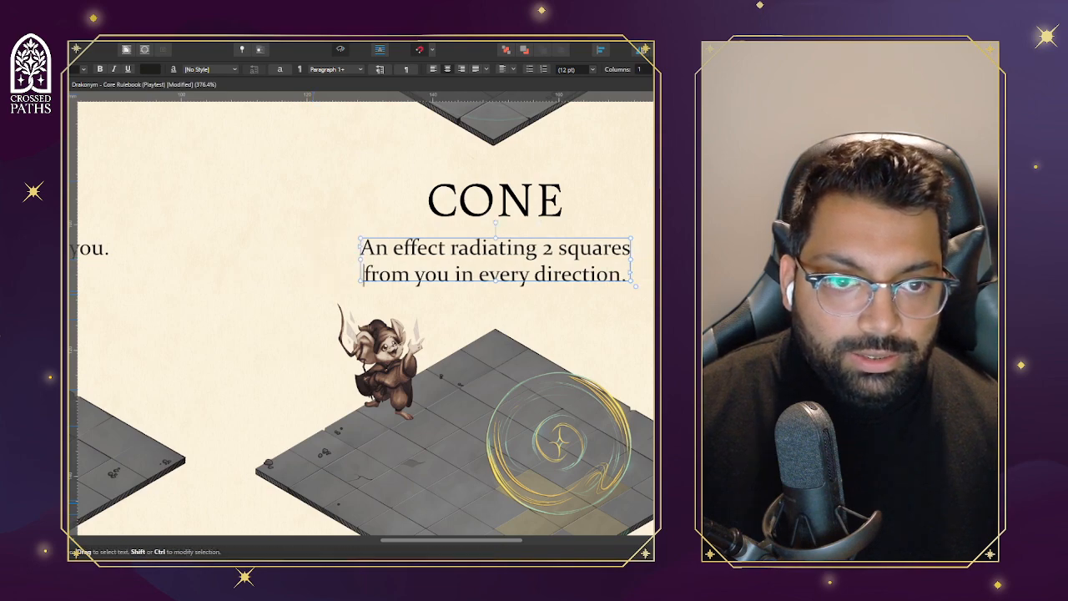
# Centre-align the duplicated CONE label above the emanation description and change its text to EMANATION
pyautogui.scroll(-4, 483, 247)
pyautogui.scroll(1, 483, 247)
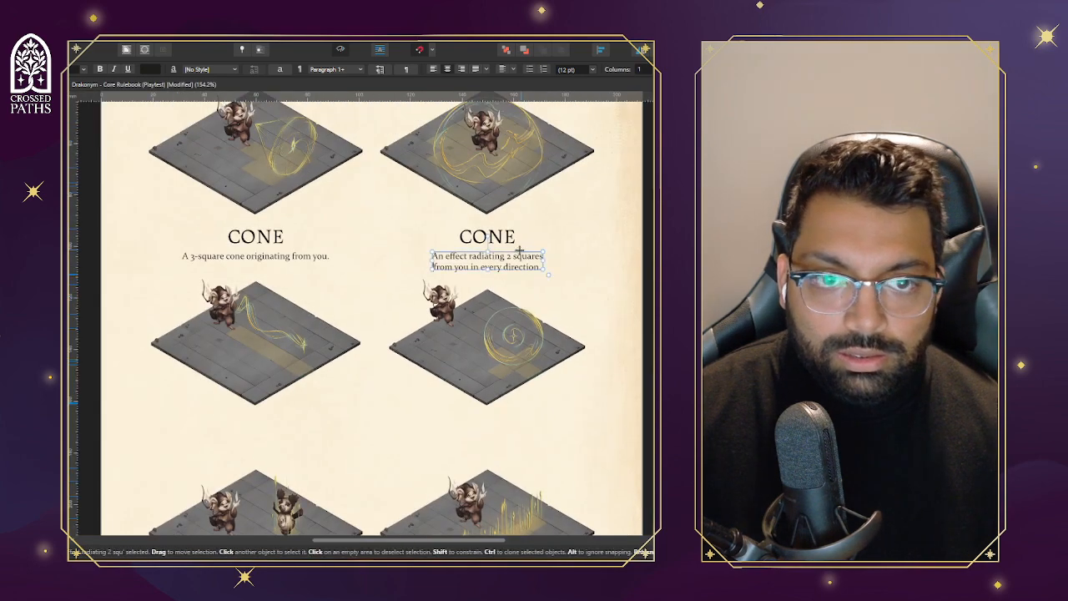
pyautogui.doubleClick(488, 236)
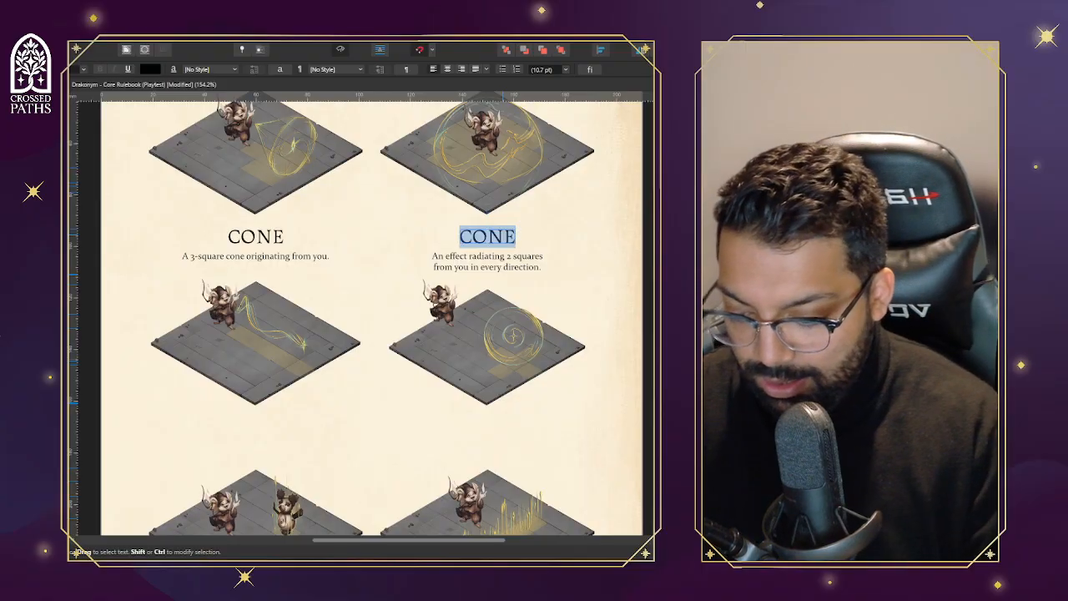
pyautogui.write('EM')
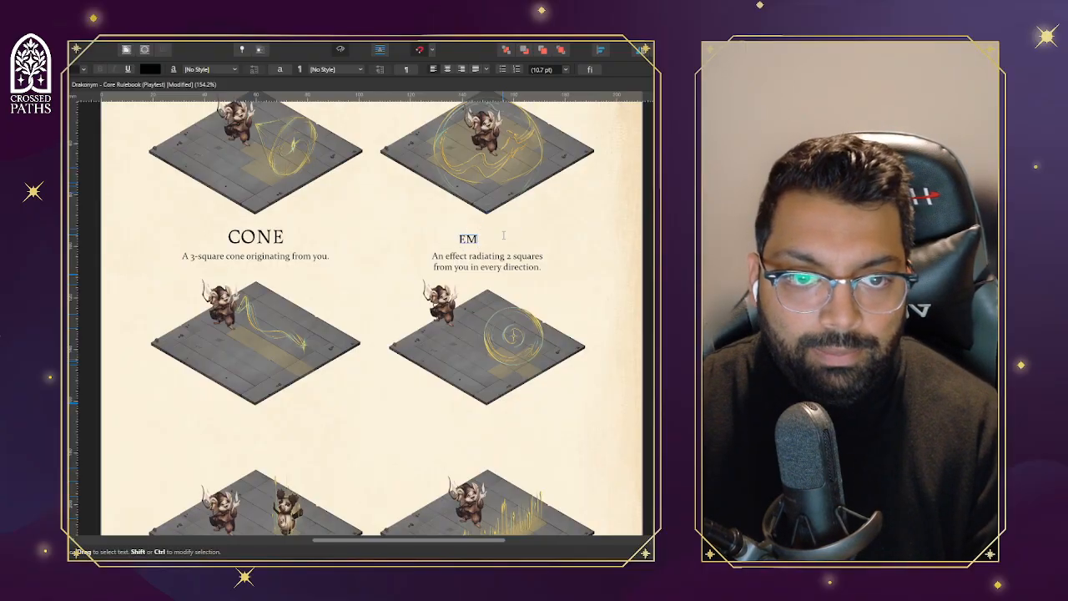
pyautogui.hotkey('ctrl', 'z')
pyautogui.write('E')
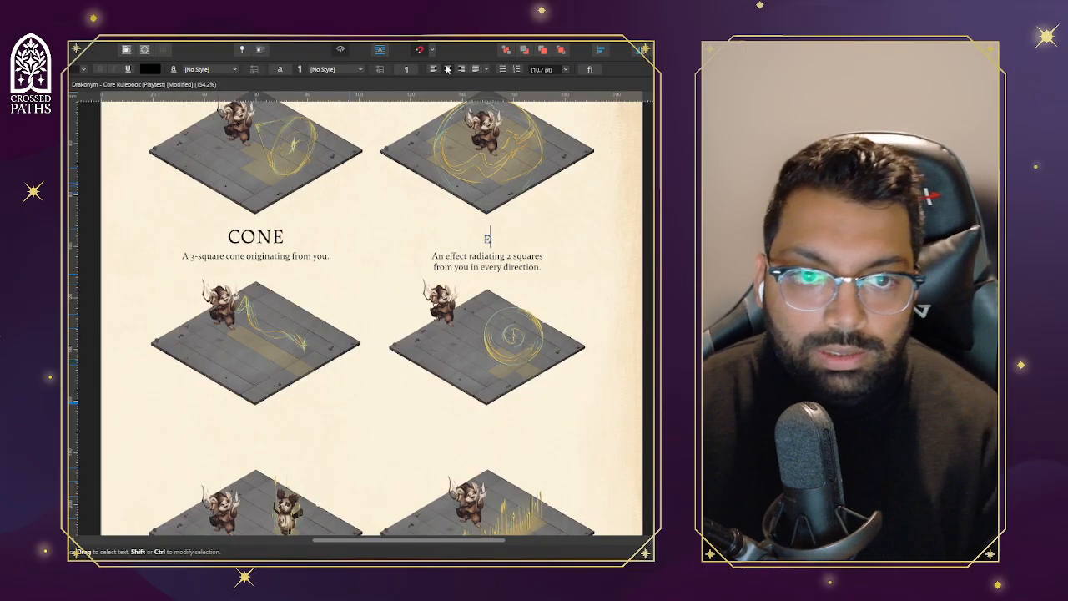
pyautogui.hotkey('ctrl', 'z')
pyautogui.write('EM')
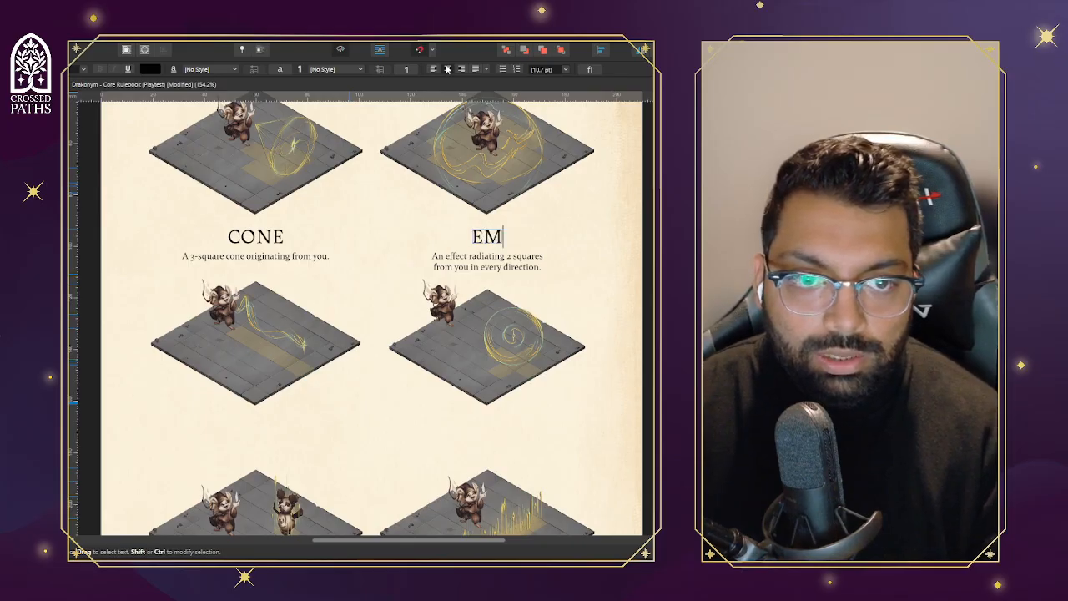
pyautogui.write('ENAATION')
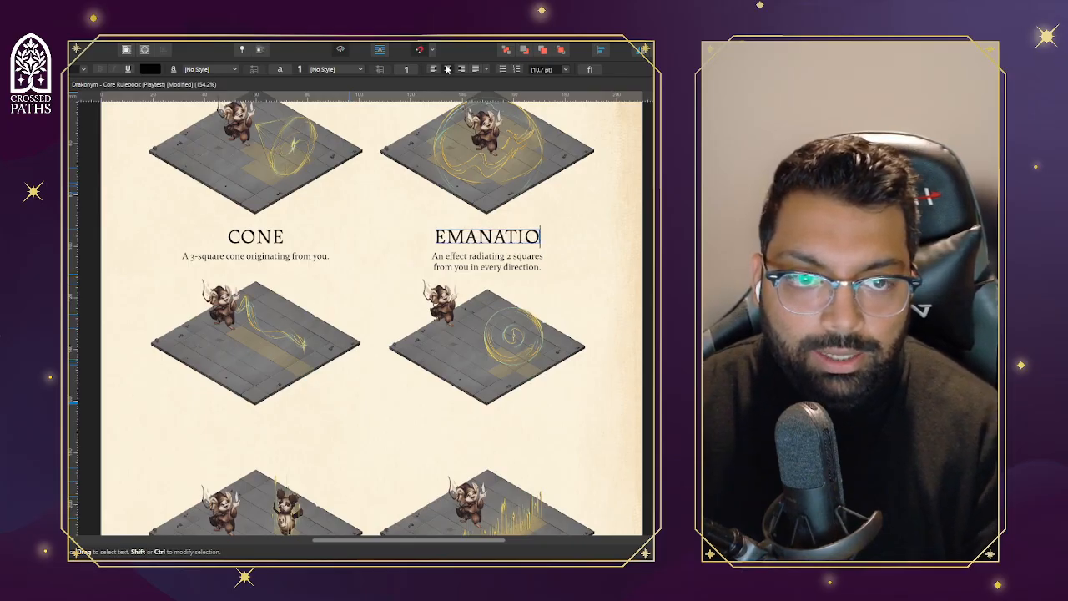
pyautogui.press('Escape')
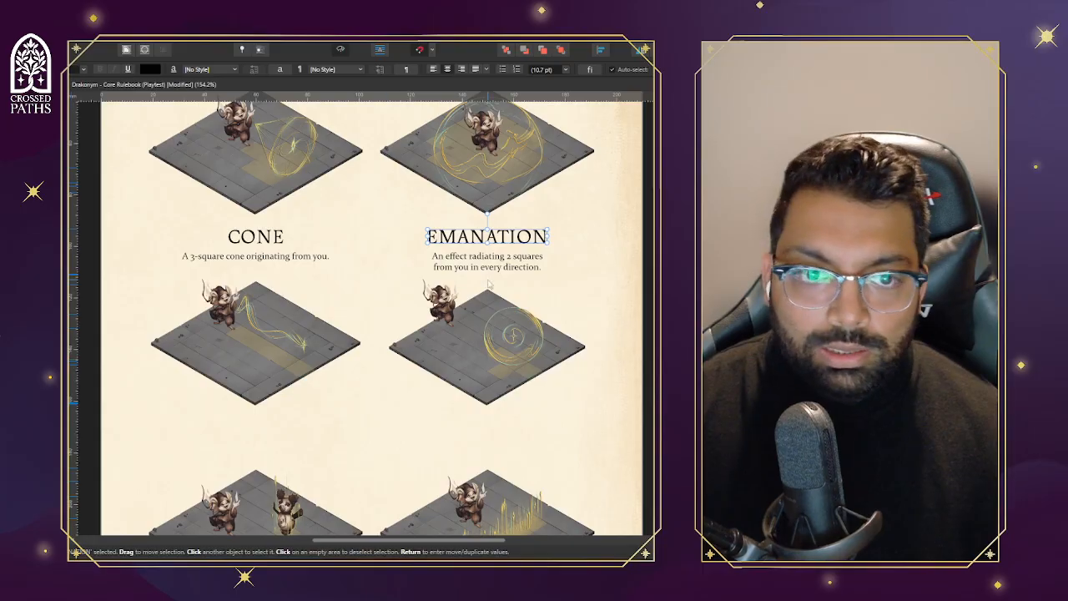
# Nudge the emanation and cone descriptions up slightly, keeping each centred beneath its label
pyautogui.click(490, 265)
pyautogui.scroll(2, 488, 265)
pyautogui.moveTo(505, 254); pyautogui.dragTo(506, 250)
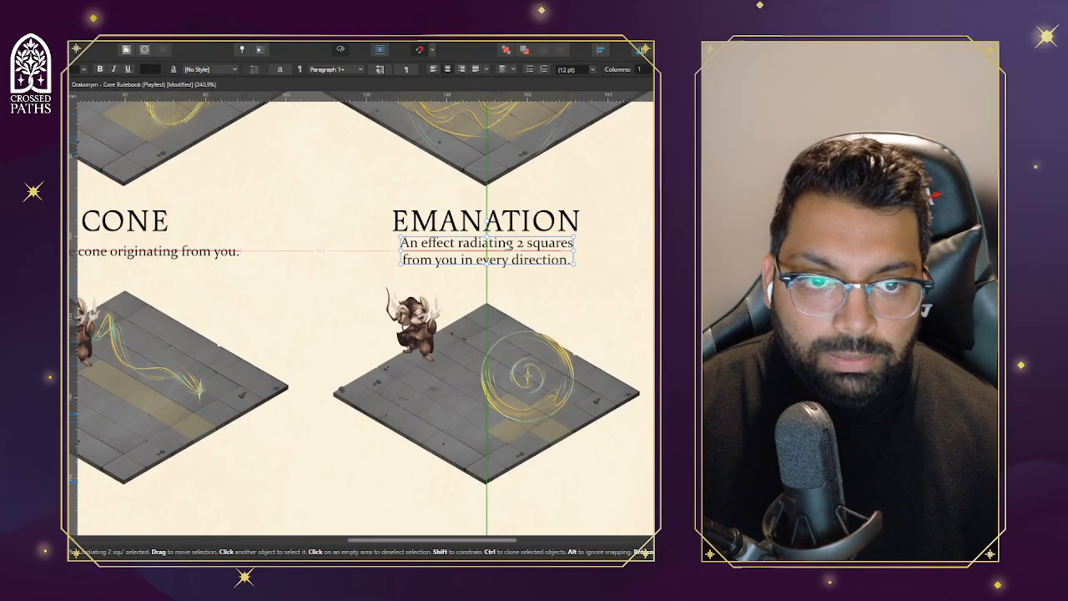
pyautogui.click(164, 255)
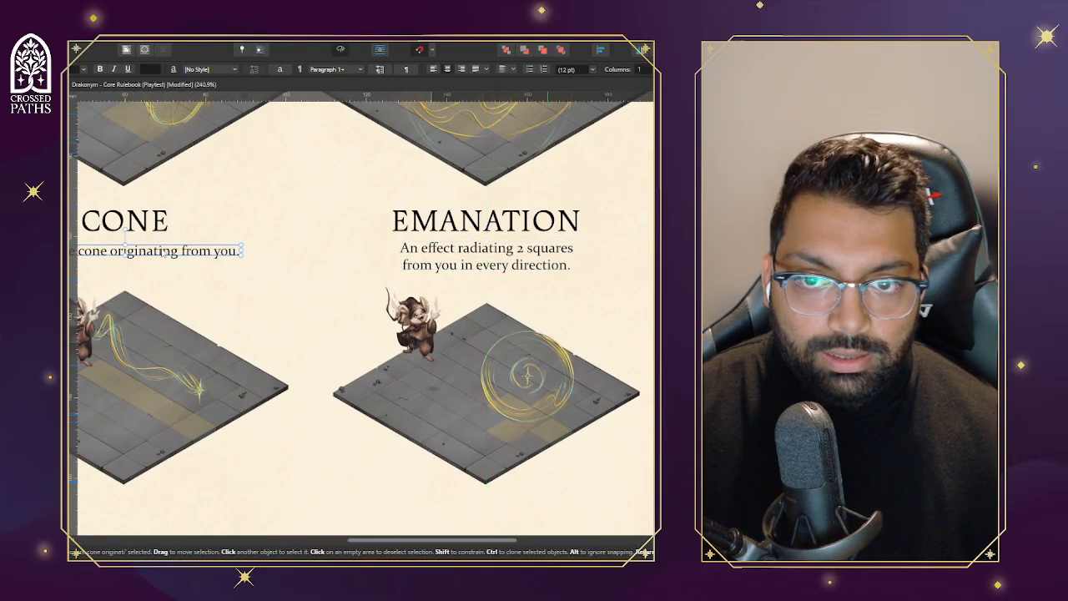
pyautogui.moveTo(165, 254); pyautogui.dragTo(163, 252)
# Select the CONE and EMANATION labels with their descriptions and space them evenly between the first and second illustration rows
pyautogui.scroll(-3, 163, 252)
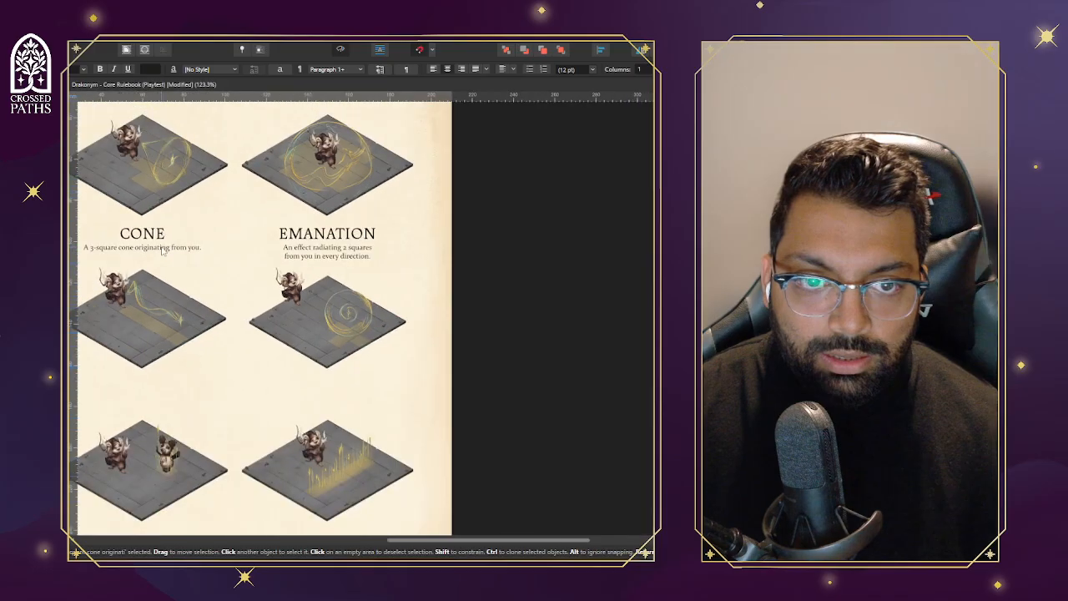
pyautogui.keyDown('shift'); pyautogui.click(320, 242); pyautogui.keyUp('shift')
pyautogui.keyDown('shift'); pyautogui.click(303, 256); pyautogui.keyUp('shift')
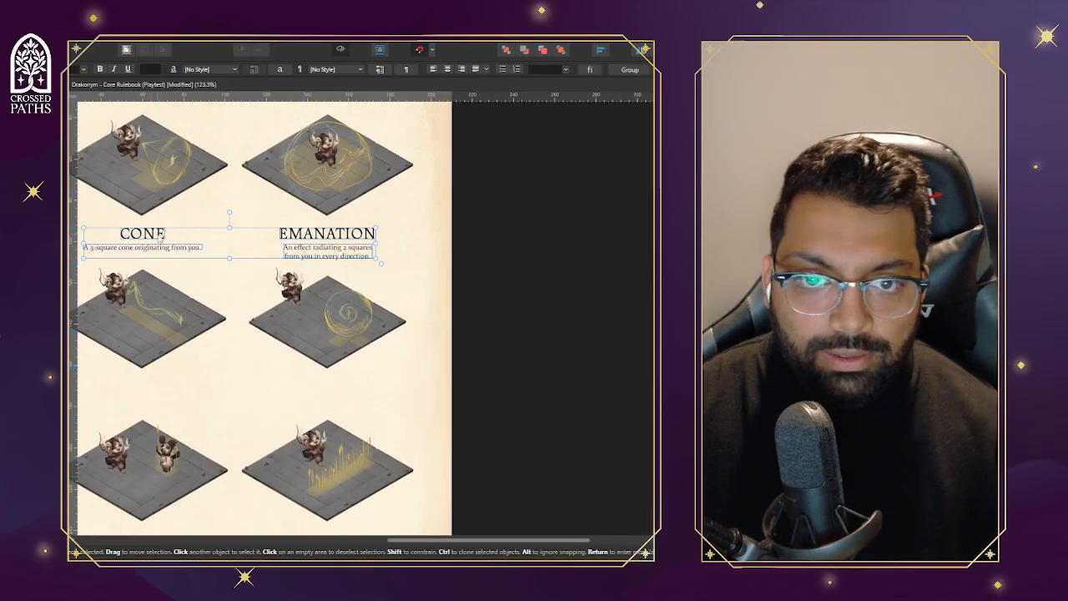
pyautogui.moveTo(154, 238); pyautogui.dragTo(161, 236)
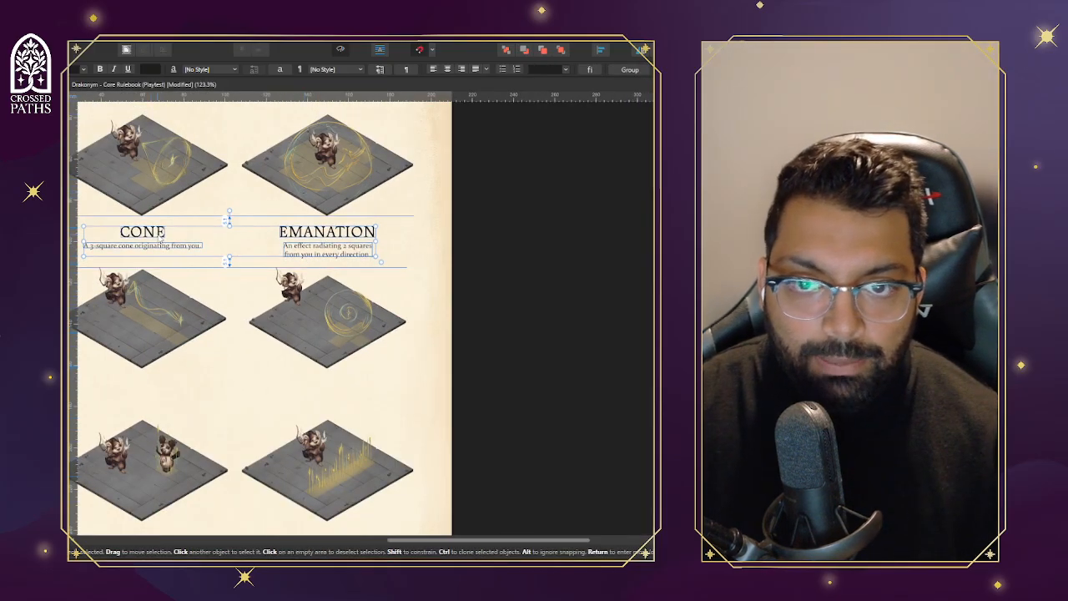
pyautogui.click(530, 248)
# Select the CONE and EMANATION labels with both descriptions and duplicate them beneath the second row of illustrations
pyautogui.moveTo(490, 544); pyautogui.dragTo(428, 548)
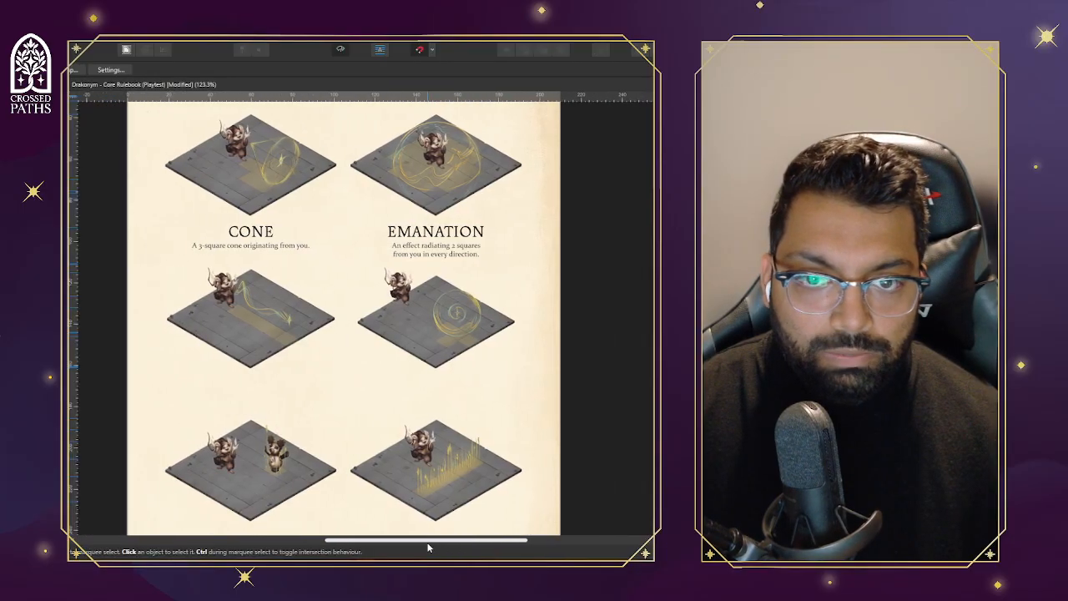
pyautogui.doubleClick(251, 246)
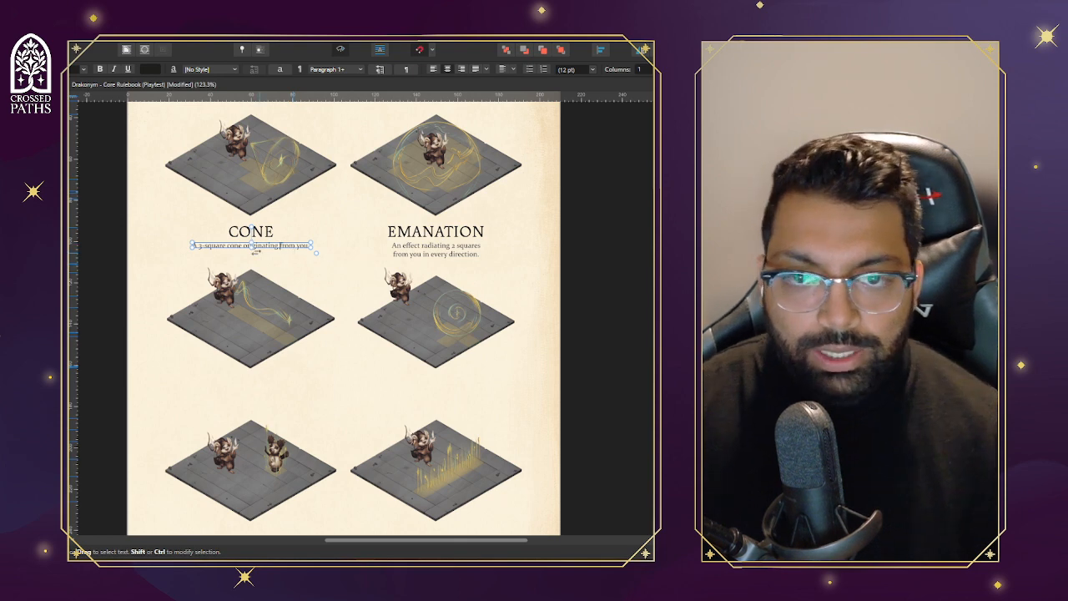
pyautogui.press('Escape')
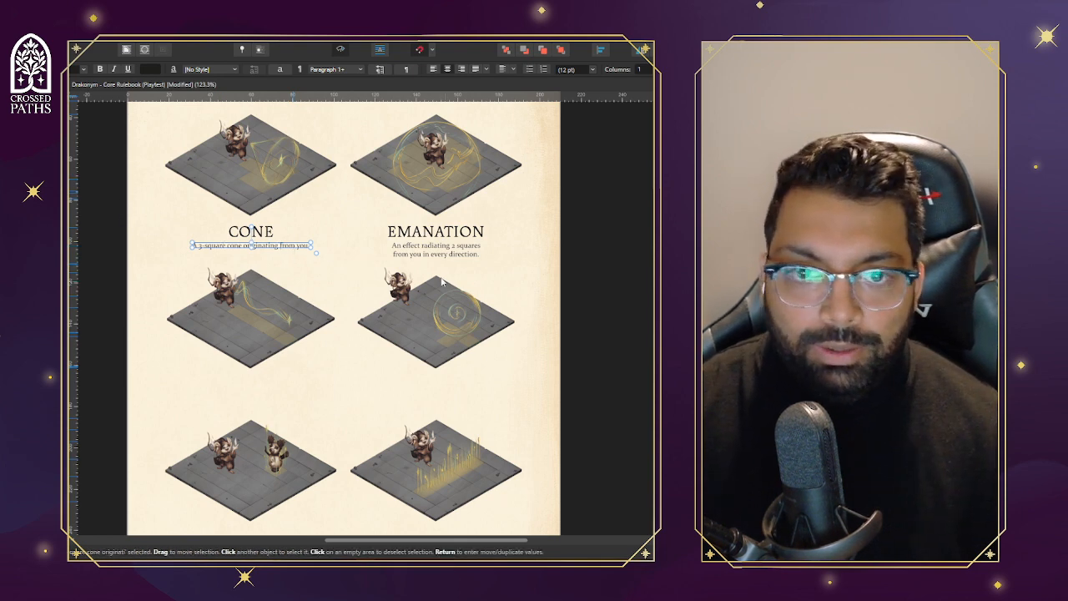
pyautogui.click(253, 232)
pyautogui.keyDown('shift'); pyautogui.click(436, 233); pyautogui.keyUp('shift')
pyautogui.keyDown('shift'); pyautogui.click(439, 252); pyautogui.keyUp('shift')
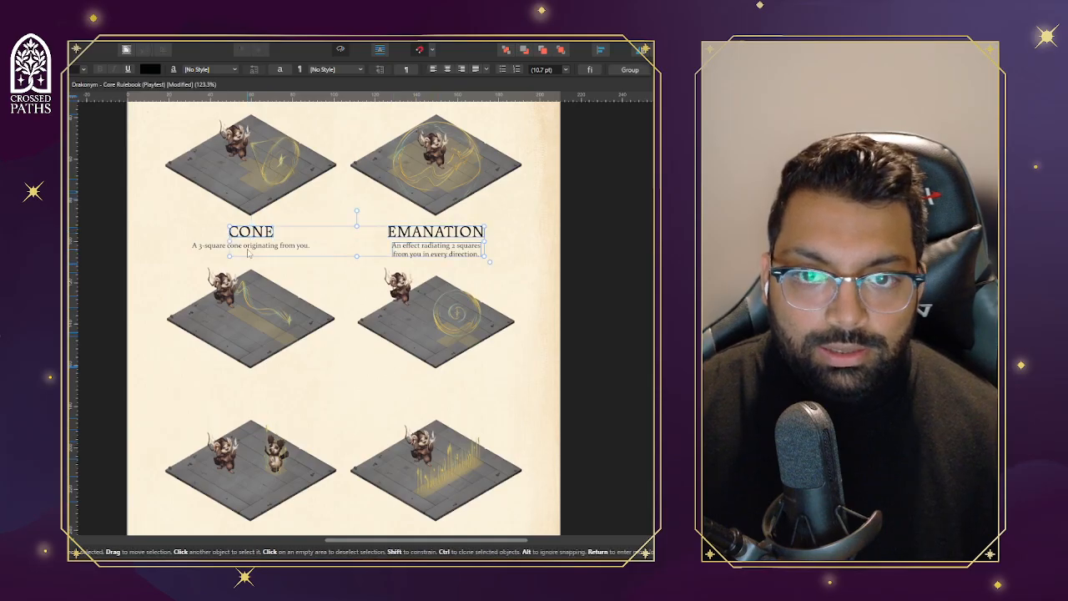
pyautogui.moveTo(279, 248)
pyautogui.mouseDown()
pyautogui.moveTo(271, 398)
pyautogui.moveTo(288, 395)
pyautogui.mouseUp()
# Select the original CONE and EMANATION labels with their descriptions and nudge them up slightly below the first illustration row
pyautogui.click(437, 234)
pyautogui.keyDown('shift'); pyautogui.click(436, 252); pyautogui.keyUp('shift')
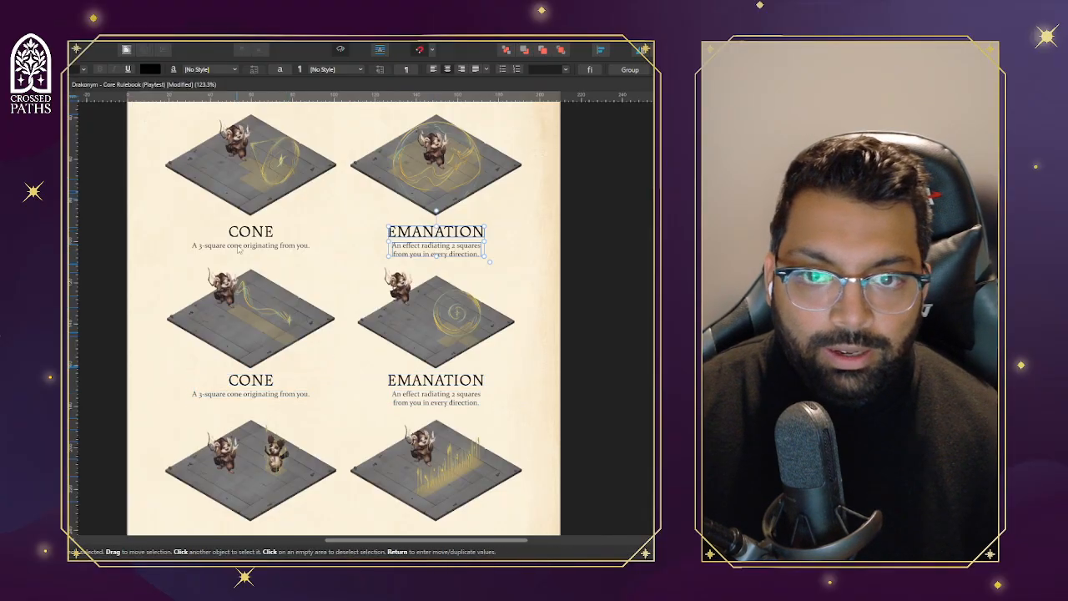
pyautogui.keyDown('shift'); pyautogui.click(251, 246); pyautogui.keyUp('shift')
pyautogui.keyDown('shift'); pyautogui.click(250, 236); pyautogui.keyUp('shift')
pyautogui.moveTo(250, 237); pyautogui.dragTo(250, 233)
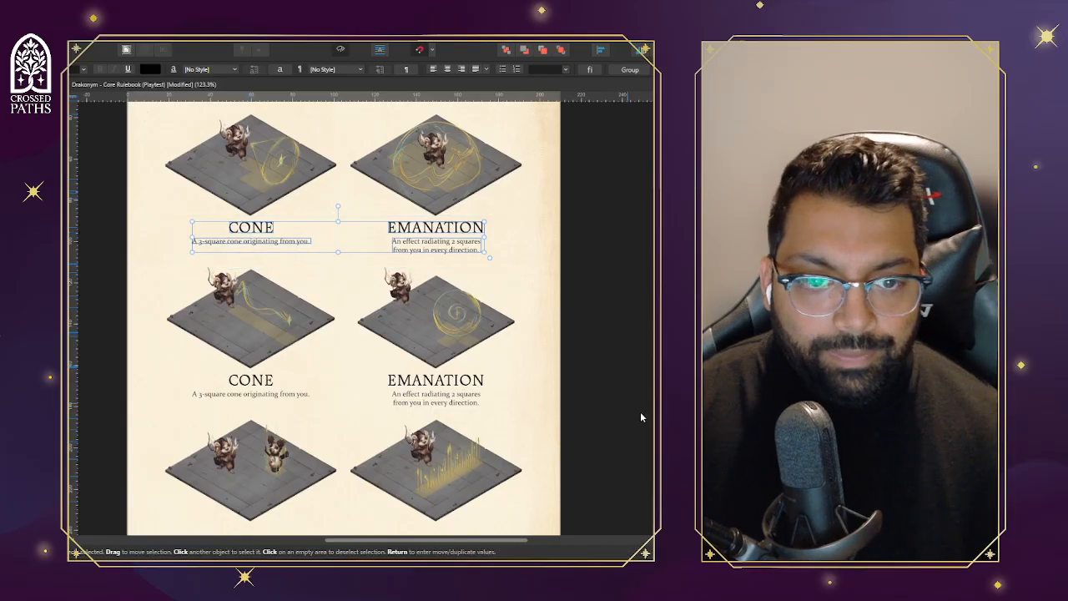
pyautogui.click(309, 399)
# Change the duplicated labels under the second illustration row to LINE and SPHERE
pyautogui.doubleClick(260, 380)
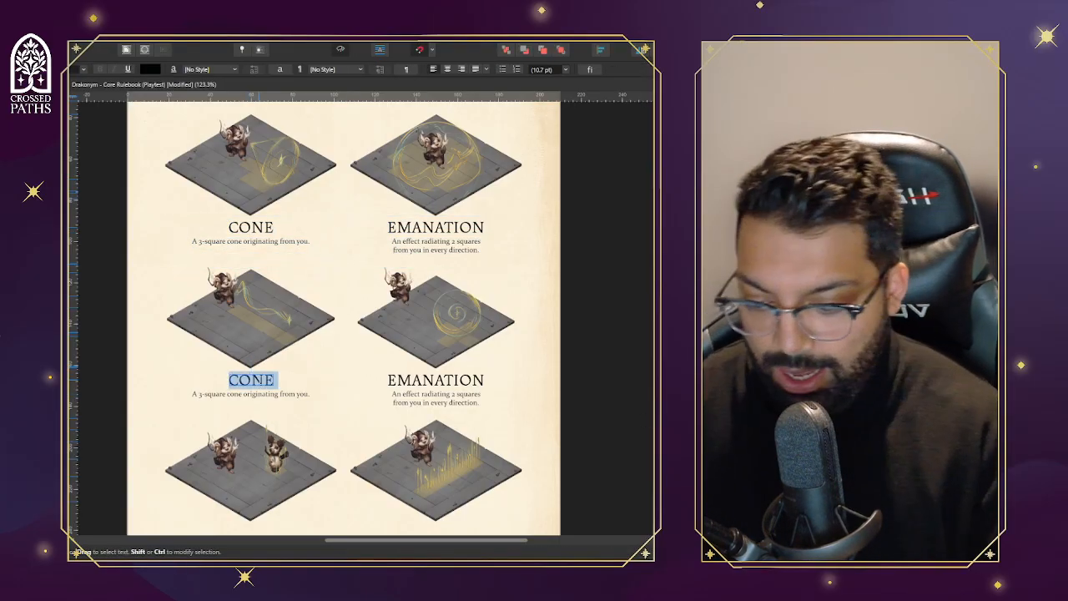
pyautogui.write('LIN')
pyautogui.hotkey('ctrl', 'z')
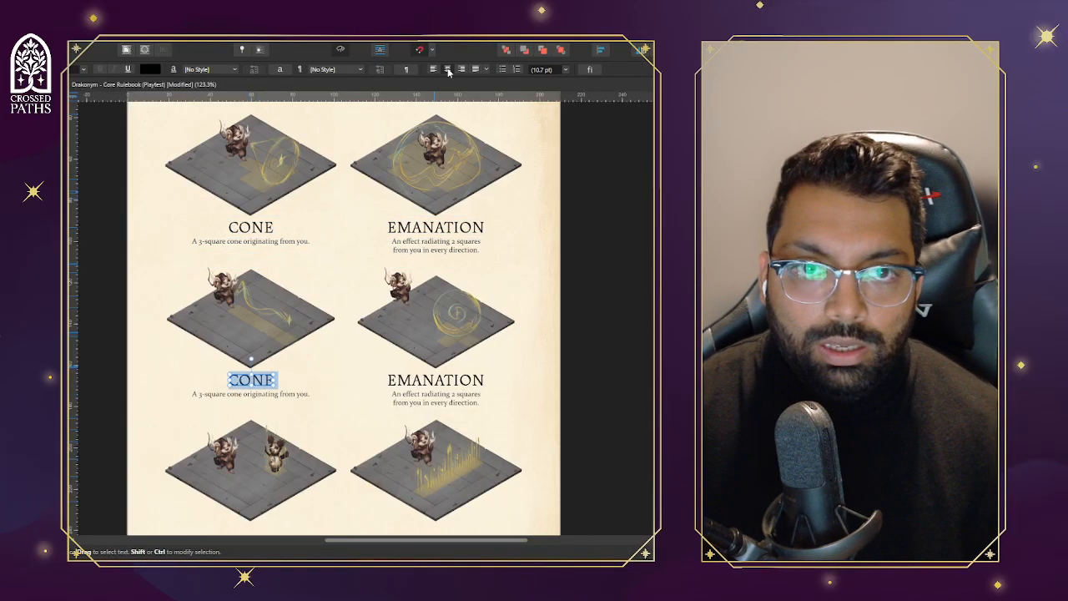
pyautogui.write('LINE')
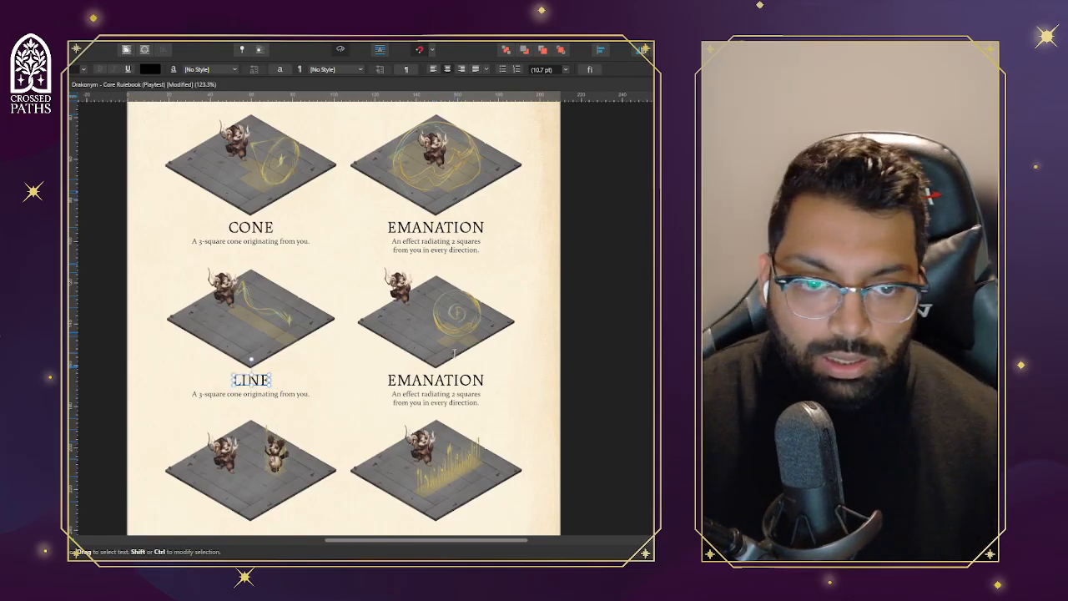
pyautogui.doubleClick(434, 379)
pyautogui.write('SP')
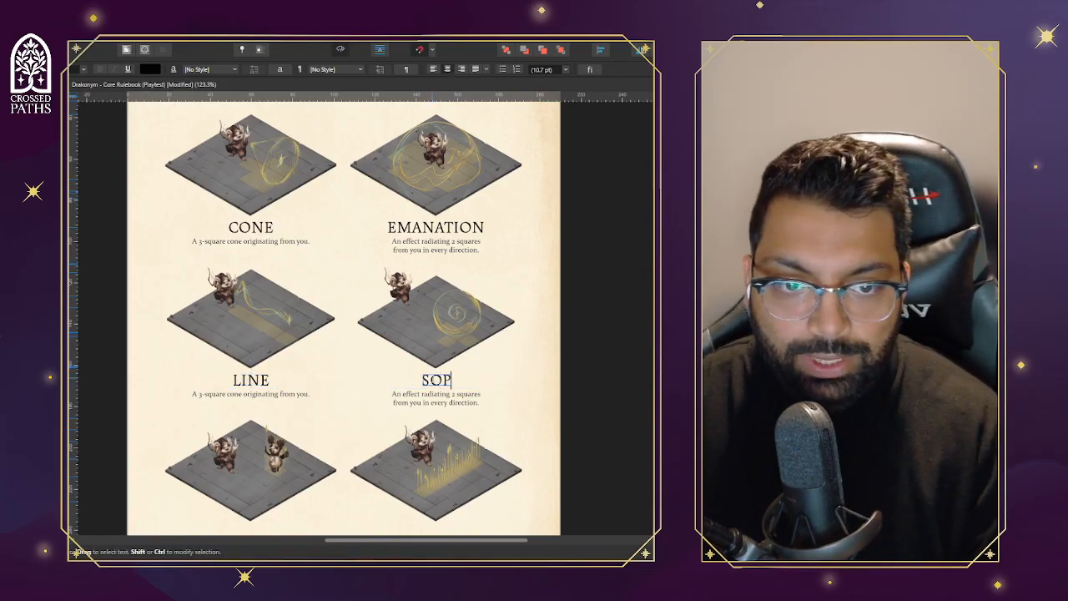
pyautogui.write('HERE')
pyautogui.scroll(-3, 343, 317)
pyautogui.press('Escape')
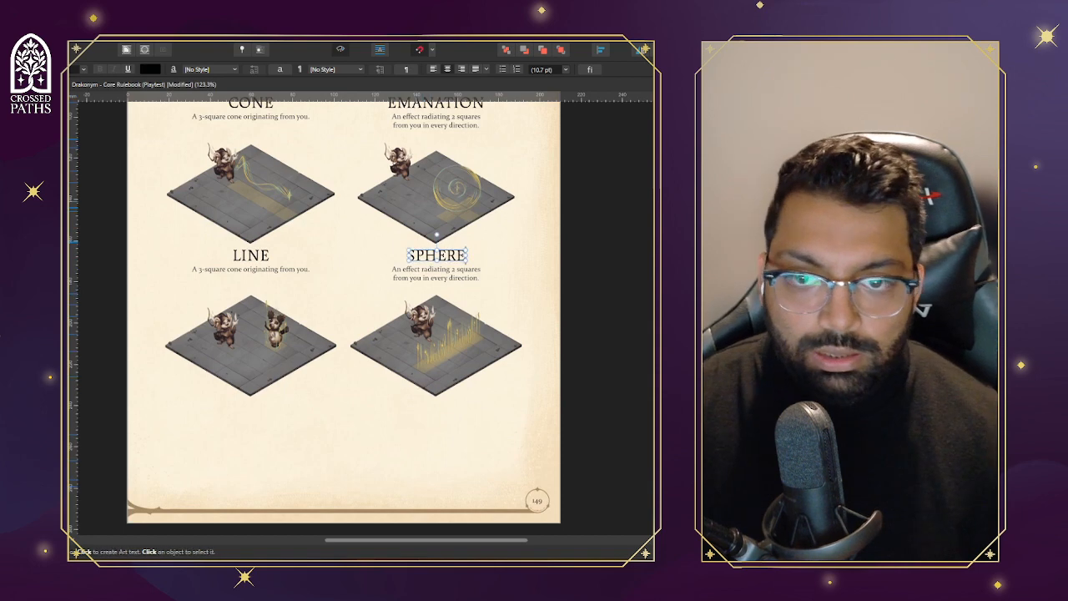
# Duplicate the LINE and SPHERE labels with their descriptions beneath the third illustration row and nudge the copies up slightly
pyautogui.click(250, 255)
pyautogui.keyDown('shift'); pyautogui.click(438, 276); pyautogui.keyUp('shift')
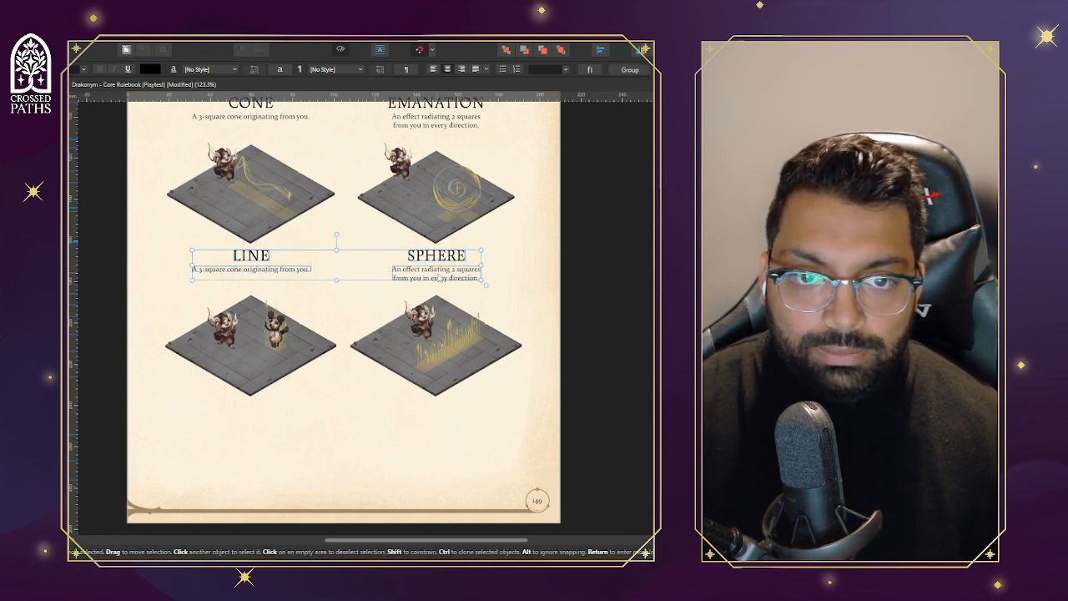
pyautogui.moveTo(432, 260); pyautogui.dragTo(428, 414)
pyautogui.scroll(3, 428, 414)
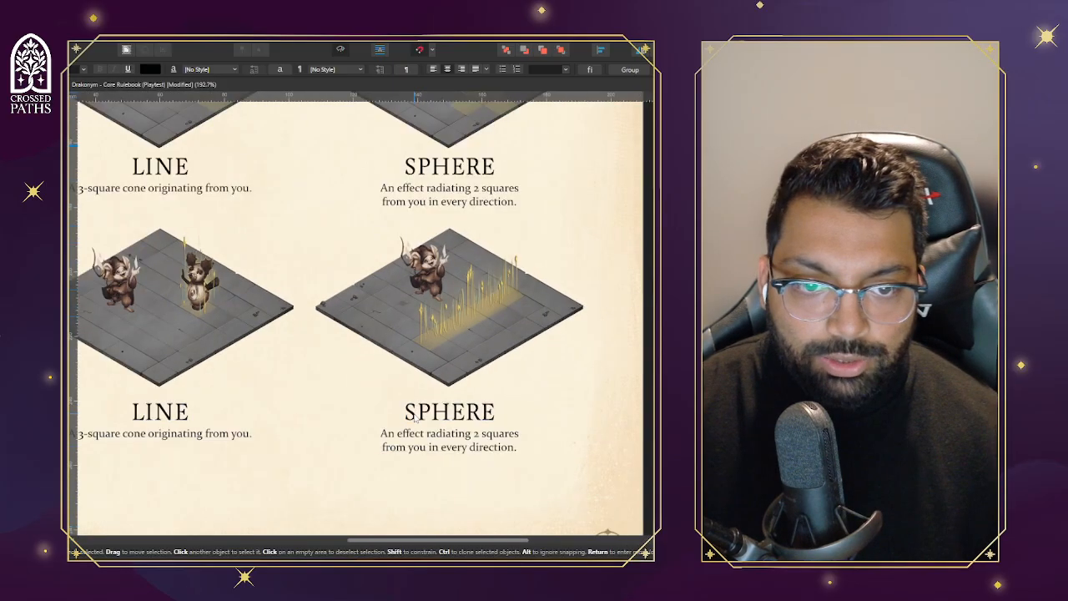
pyautogui.scroll(1, 416, 420)
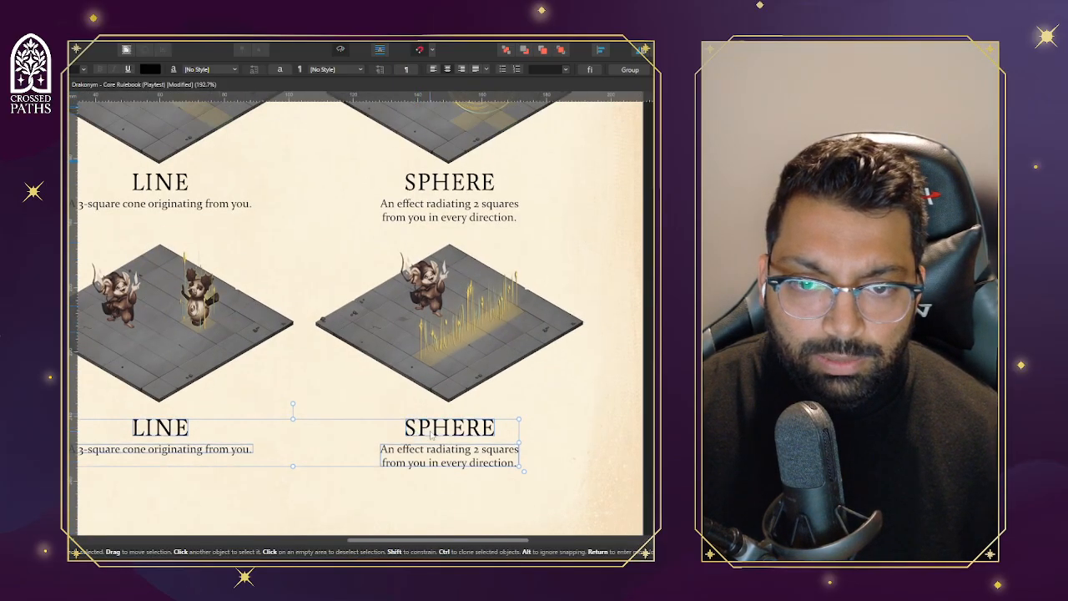
pyautogui.moveTo(432, 435); pyautogui.dragTo(433, 428)
pyautogui.scroll(-3, 373, 412)
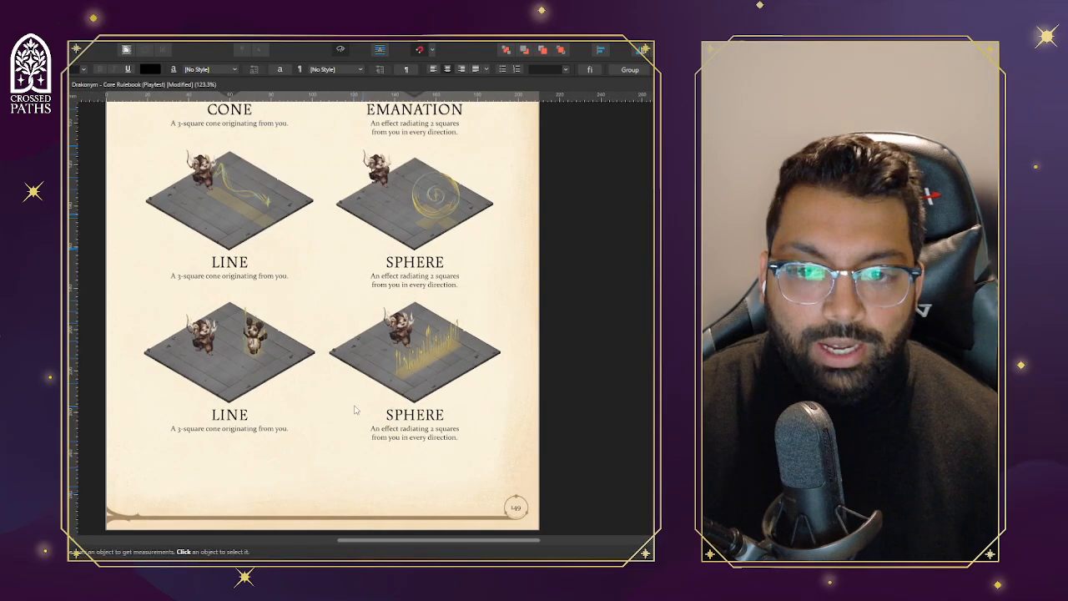
pyautogui.scroll(5, 282, 208)
pyautogui.scroll(-5, 279, 310)
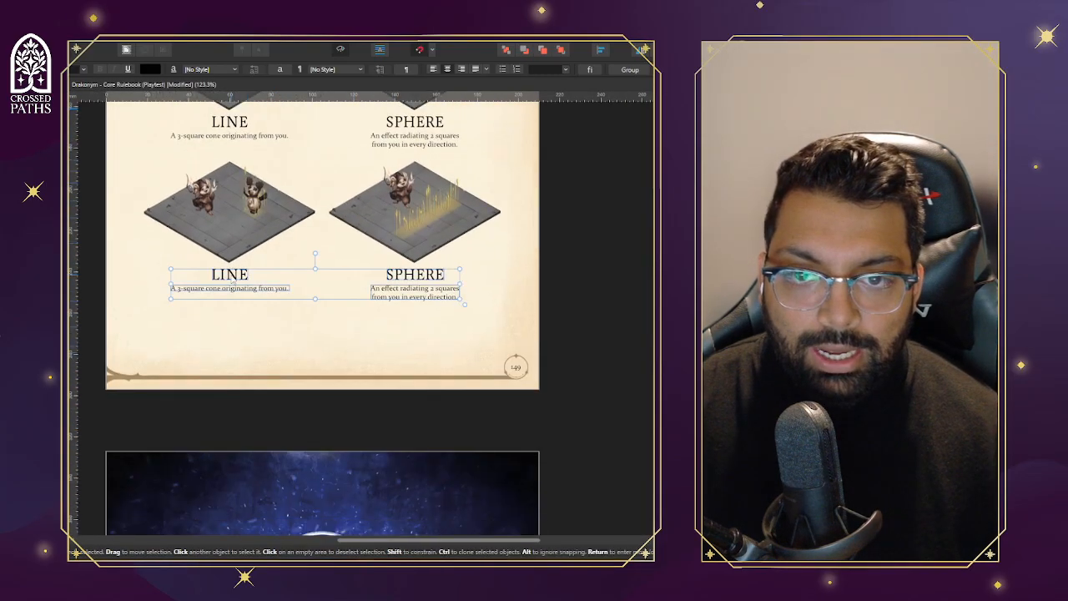
# Change the duplicated labels under the third illustration row to TARGET and WALL
pyautogui.doubleClick(231, 273)
pyautogui.doubleClick(231, 274)
pyautogui.press('BackSpace')
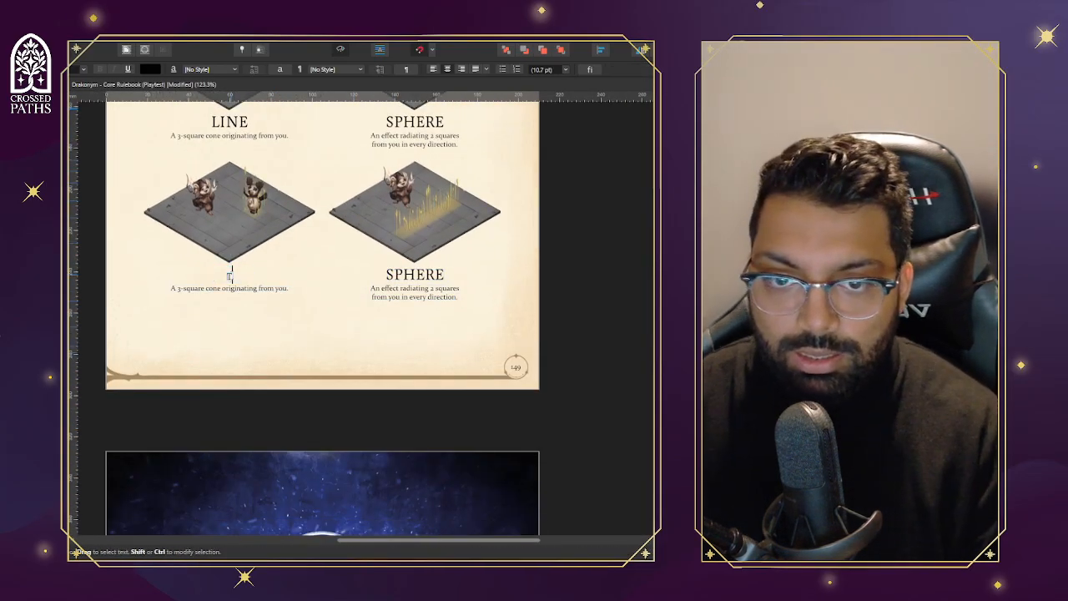
pyautogui.write('TARGET')
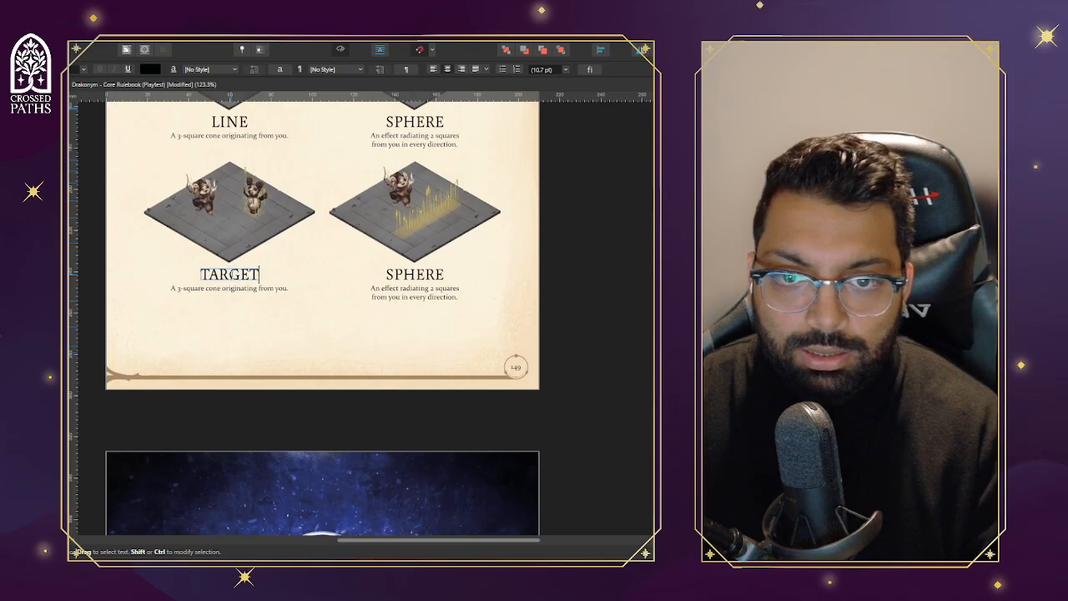
pyautogui.doubleClick(415, 274)
pyautogui.press('BackSpace')
pyautogui.write('WALL')
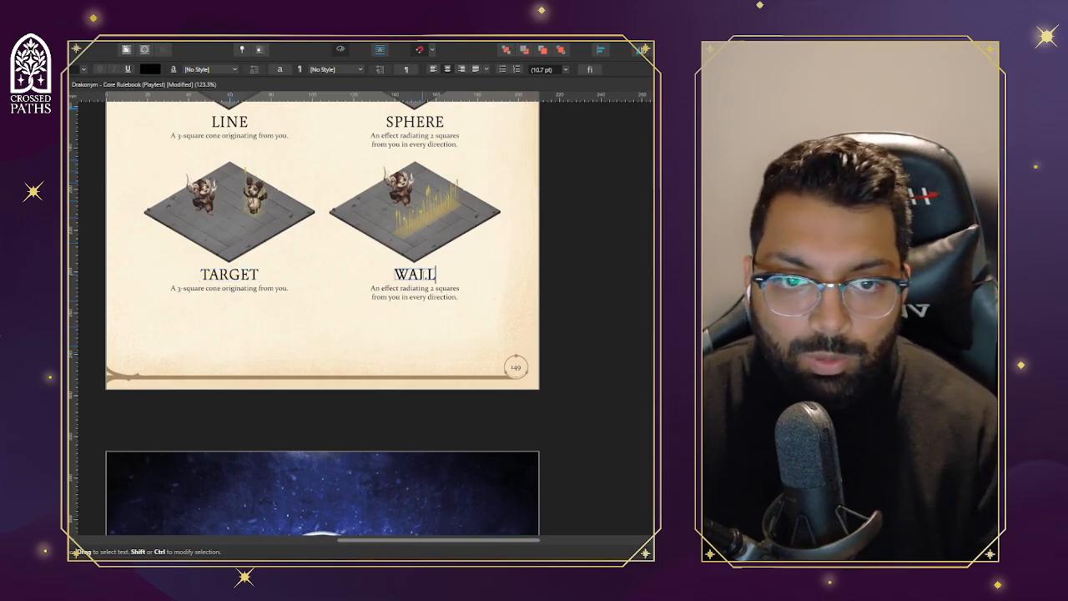
# Replace the description under the LINE label with the Line row's wording from the Spell Techniques table
pyautogui.scroll(10, 230, 273)
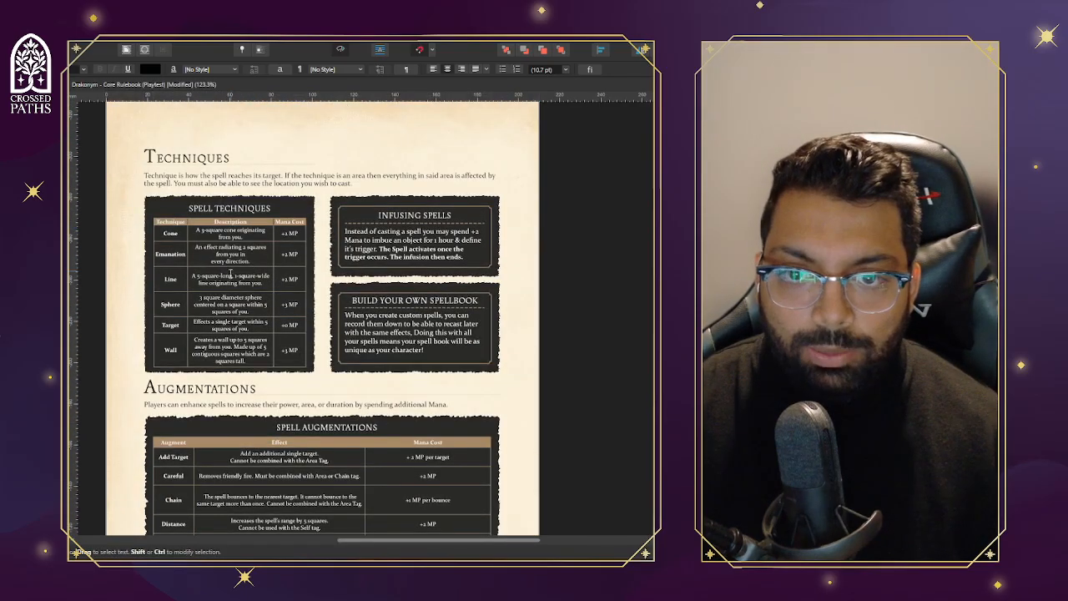
pyautogui.doubleClick(231, 283)
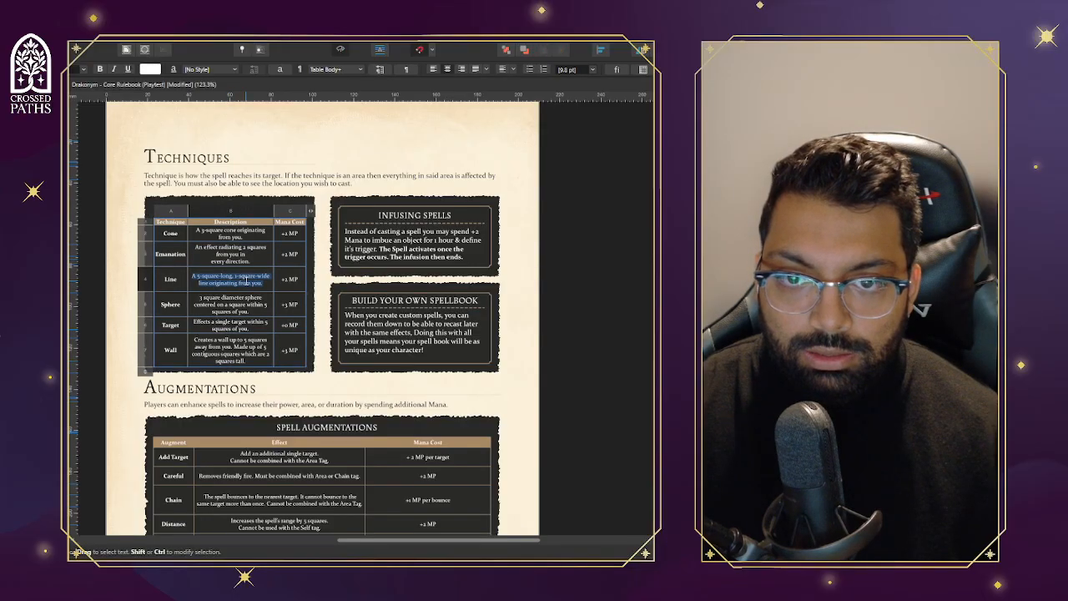
pyautogui.scroll(-10, 233, 309)
pyautogui.tripleClick(224, 385)
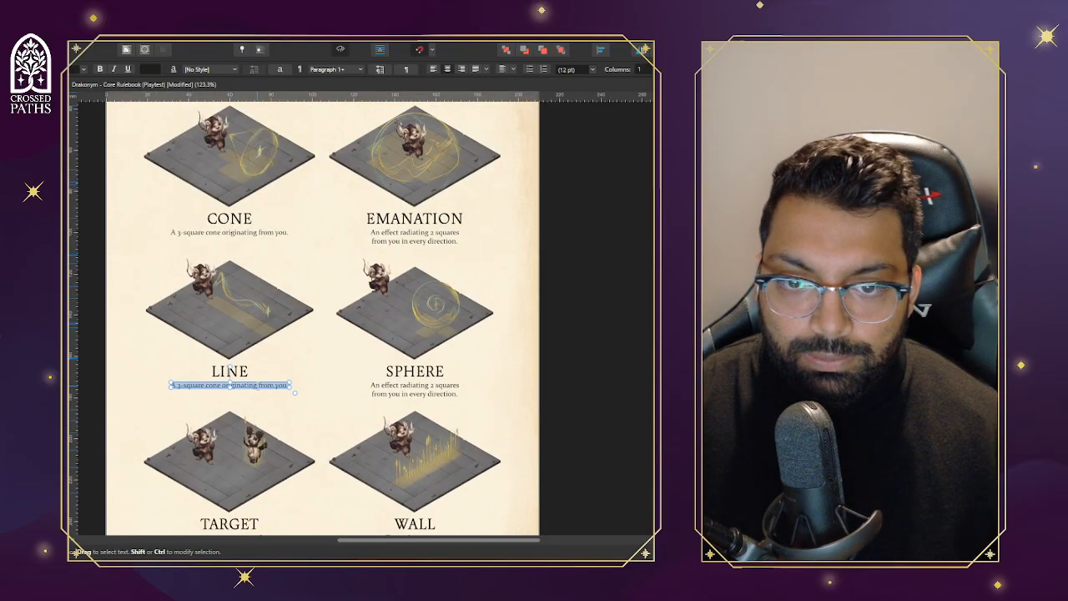
pyautogui.write('A 5-square-long, 1-square-wide line.')
# Enlarge the line description's frame and fit the text on two lines, "A 5-square-long, 1-square-wide / line originating from you."
pyautogui.scroll(4, 229, 379)
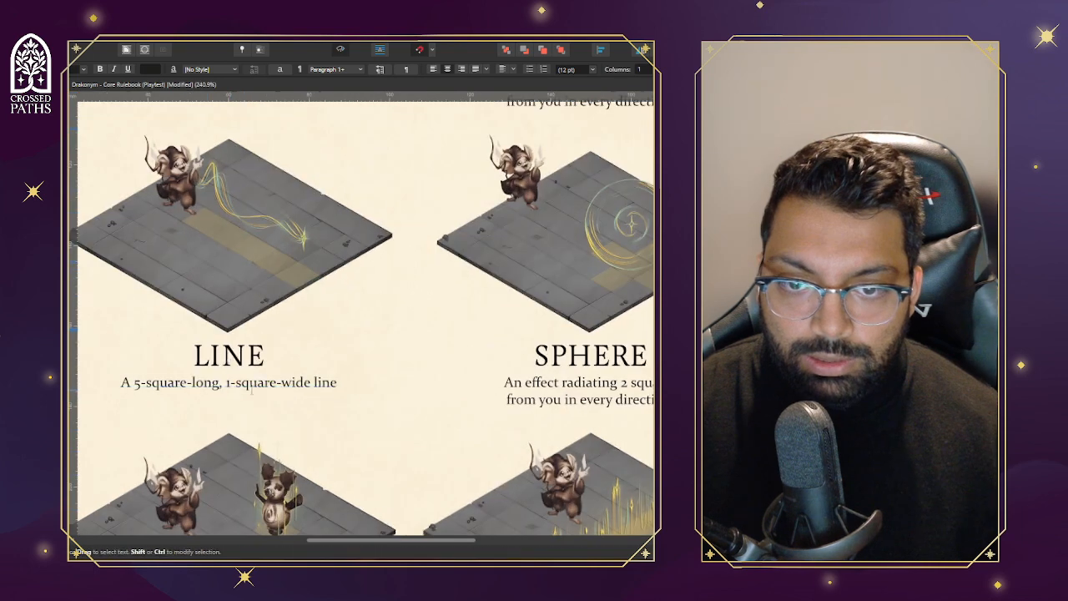
pyautogui.click(336, 382)
pyautogui.hotkey('ctrl', 'v')
pyautogui.moveTo(228, 409); pyautogui.dragTo(228, 405)
pyautogui.hotkey('shift', 'Return')
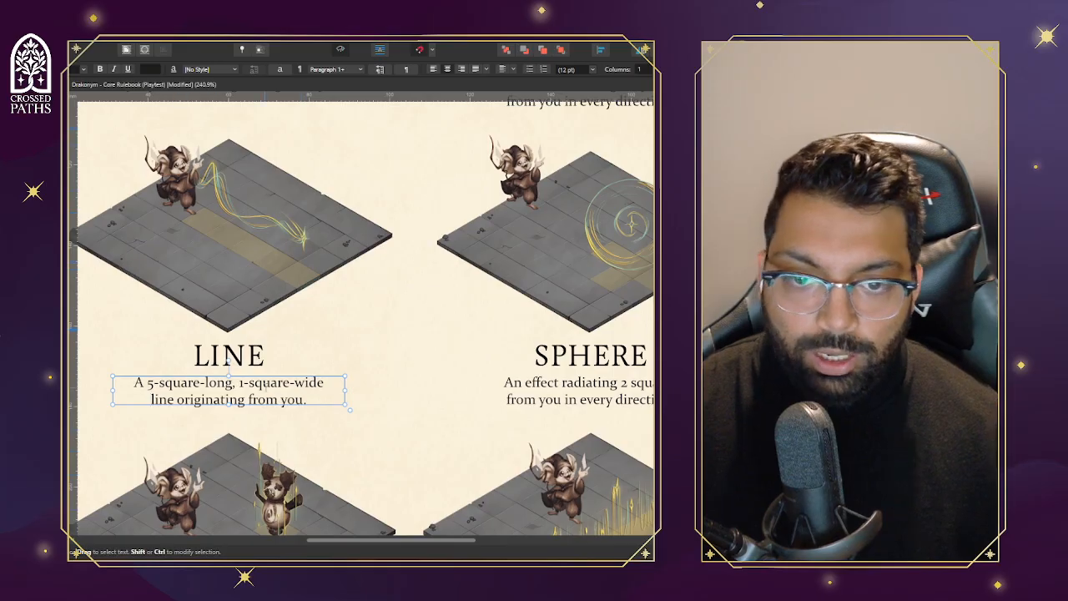
# Copy the Sphere row's description from the Spell Techniques table on the Techniques page
pyautogui.scroll(-1, 258, 382)
pyautogui.scroll(-4, 365, 317)
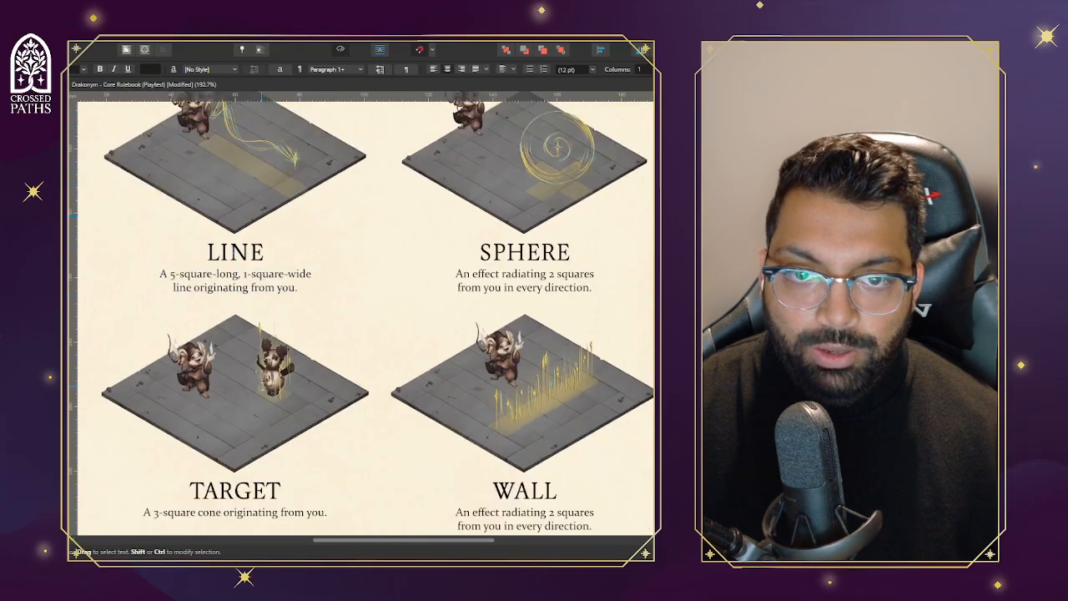
pyautogui.scroll(10, 242, 414)
pyautogui.scroll(-5, 242, 414)
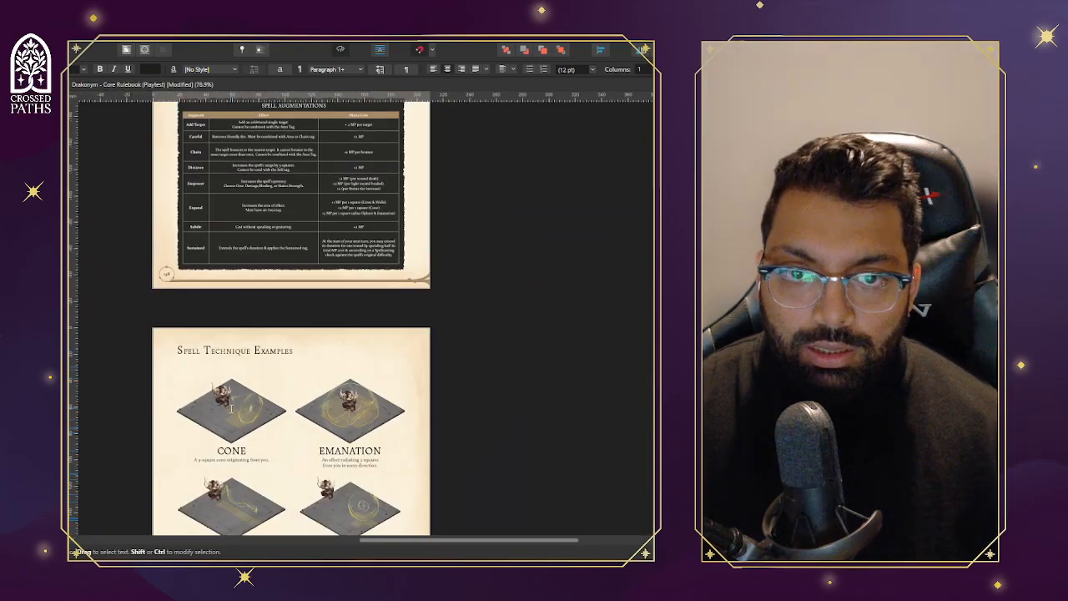
pyautogui.scroll(-5, 232, 397)
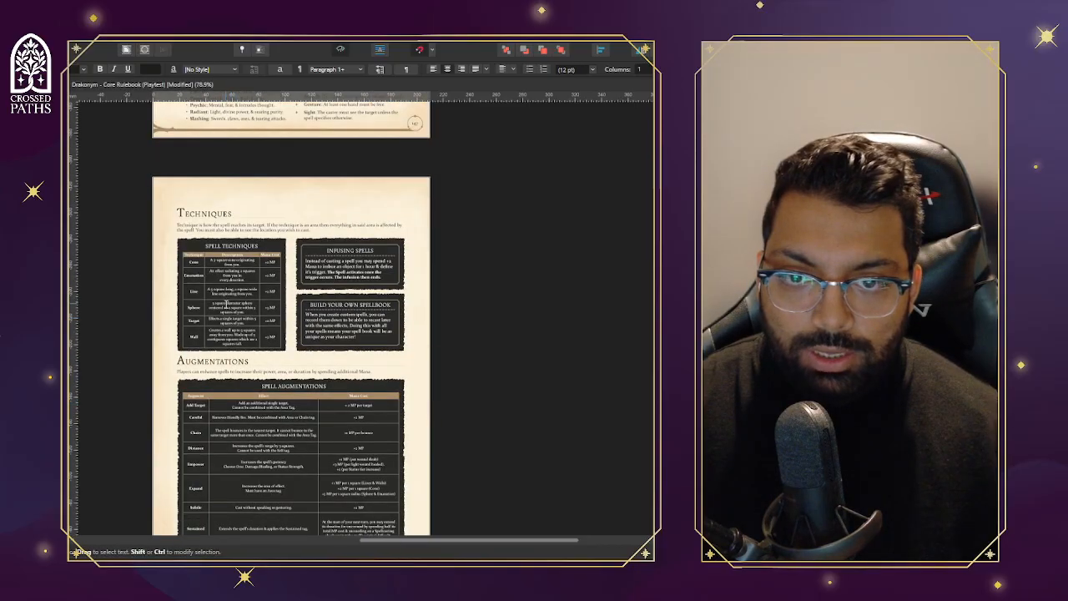
pyautogui.click(223, 319)
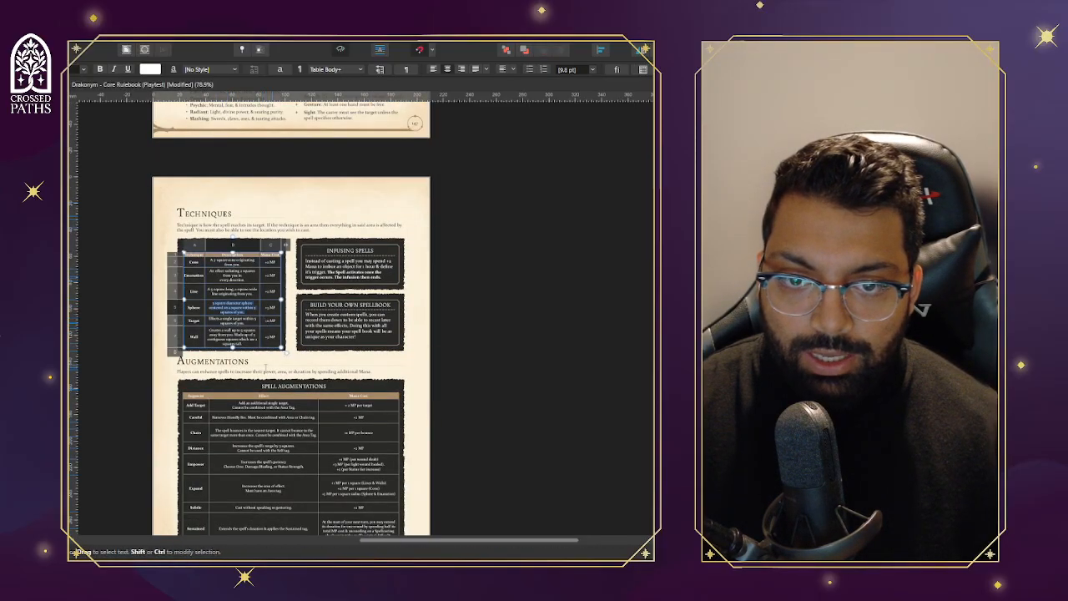
pyautogui.scroll(5, 223, 313)
pyautogui.tripleClick(224, 313)
# Replace the description under the SPHERE label with the copied "3 square diameter sphere centered on a square within 5 squares of you."
pyautogui.scroll(-10, 237, 303)
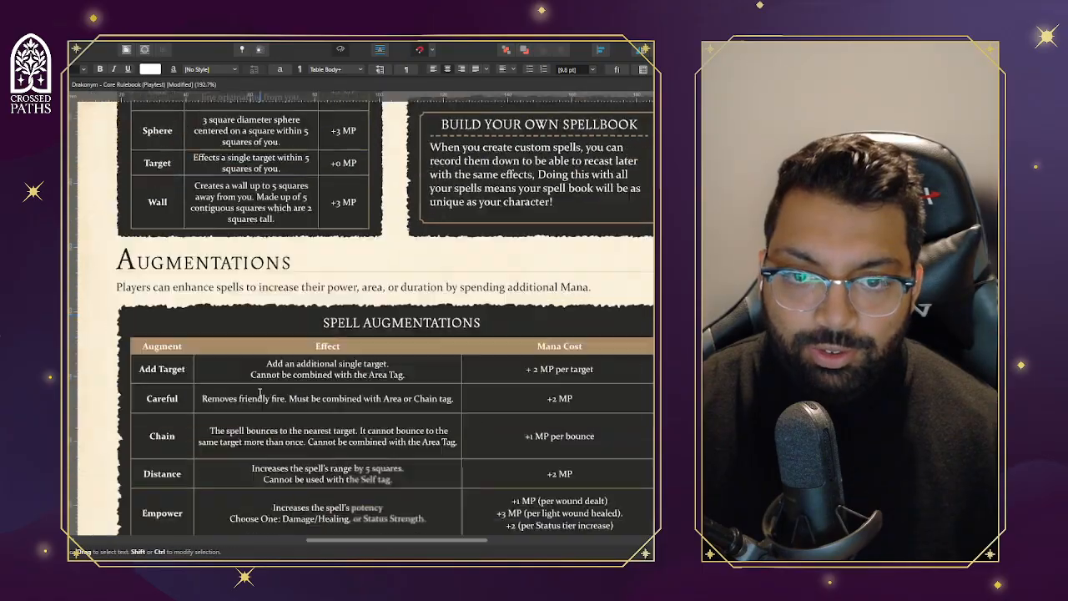
pyautogui.scroll(-5, 341, 309)
pyautogui.scroll(-1, 341, 309)
pyautogui.scroll(8, 325, 273)
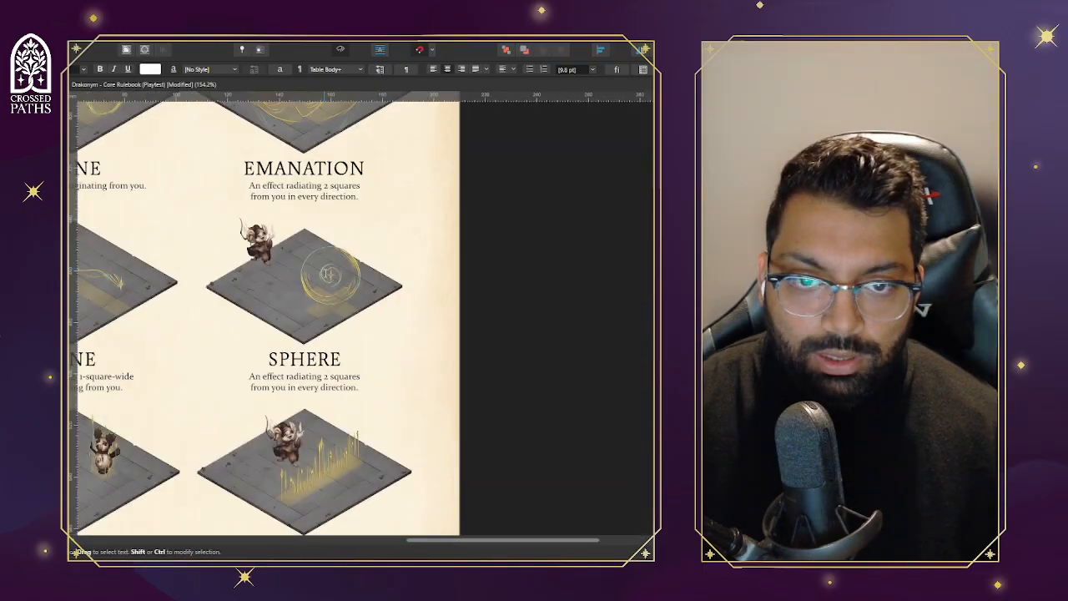
pyautogui.scroll(-2, 309, 273)
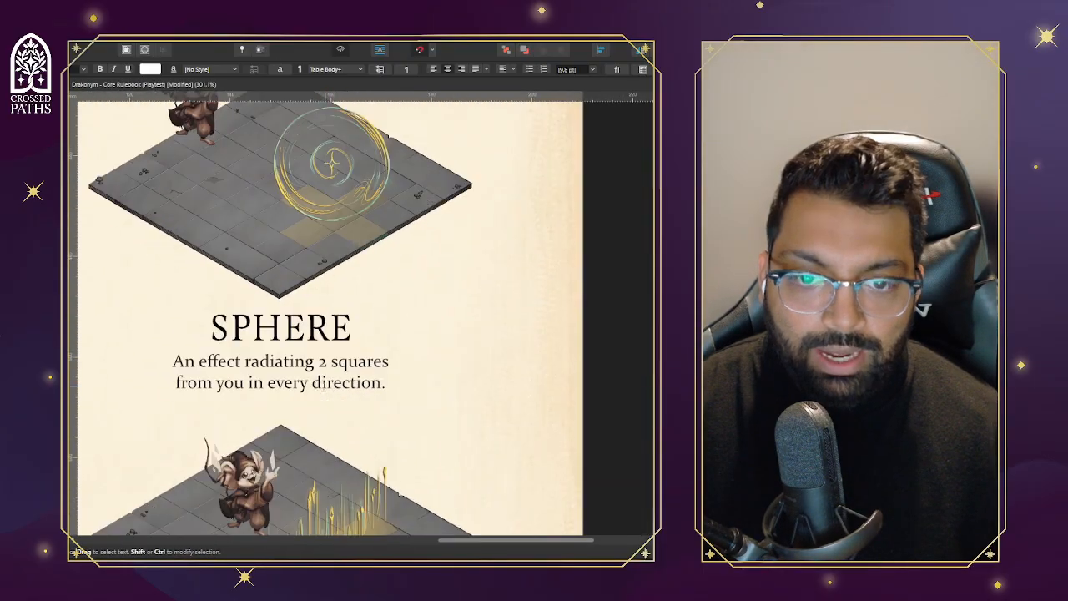
pyautogui.tripleClick(327, 371)
pyautogui.hotkey('ctrl', 'v')
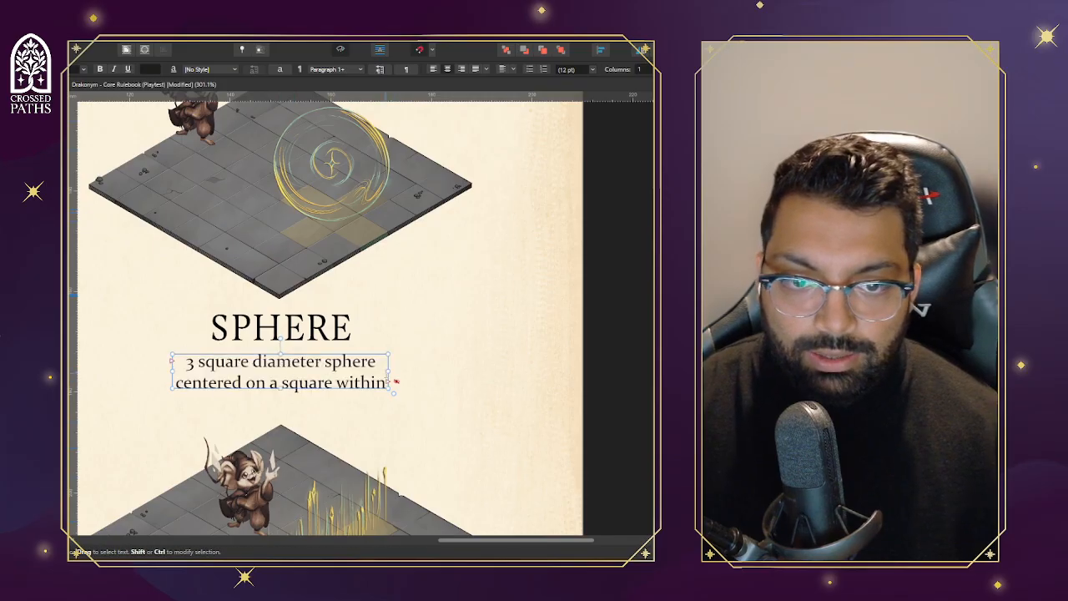
pyautogui.moveTo(390, 372); pyautogui.dragTo(407, 381)
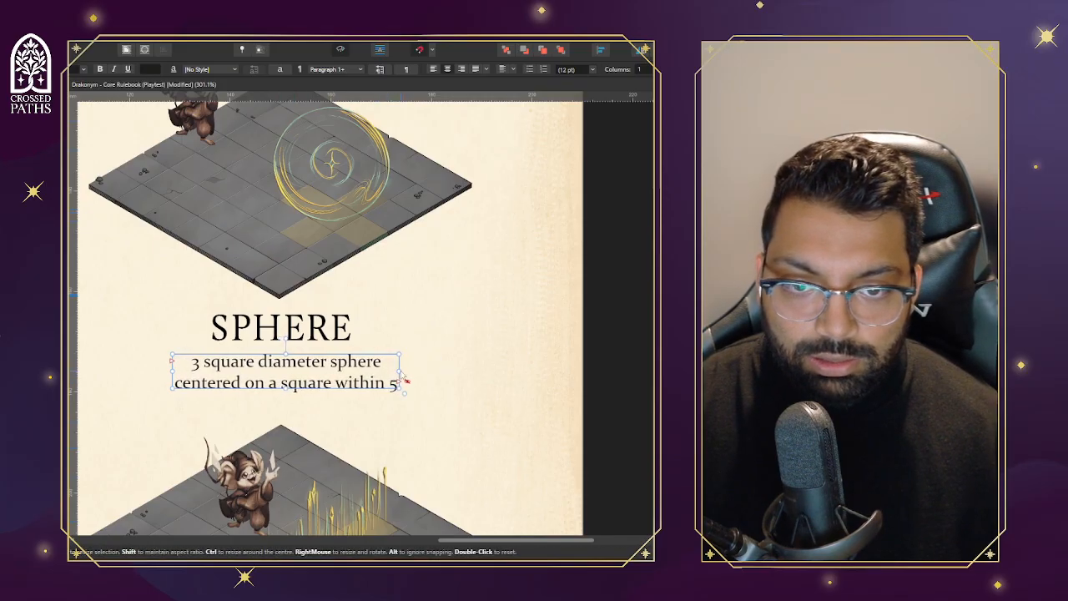
pyautogui.hotkey('ctrl', 'z')
pyautogui.hotkey('ctrl', 'z')
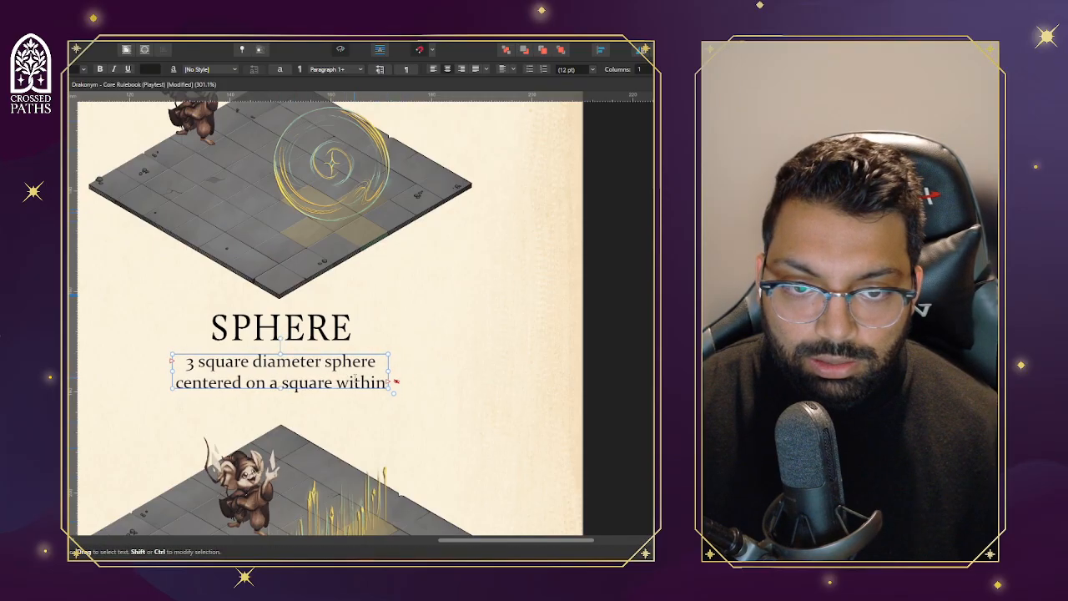
# Widen the sphere description's frame evenly around its centre so the whole text fits on two lines
pyautogui.moveTo(396, 381); pyautogui.dragTo(419, 378)
pyautogui.scroll(-5, 317, 366)
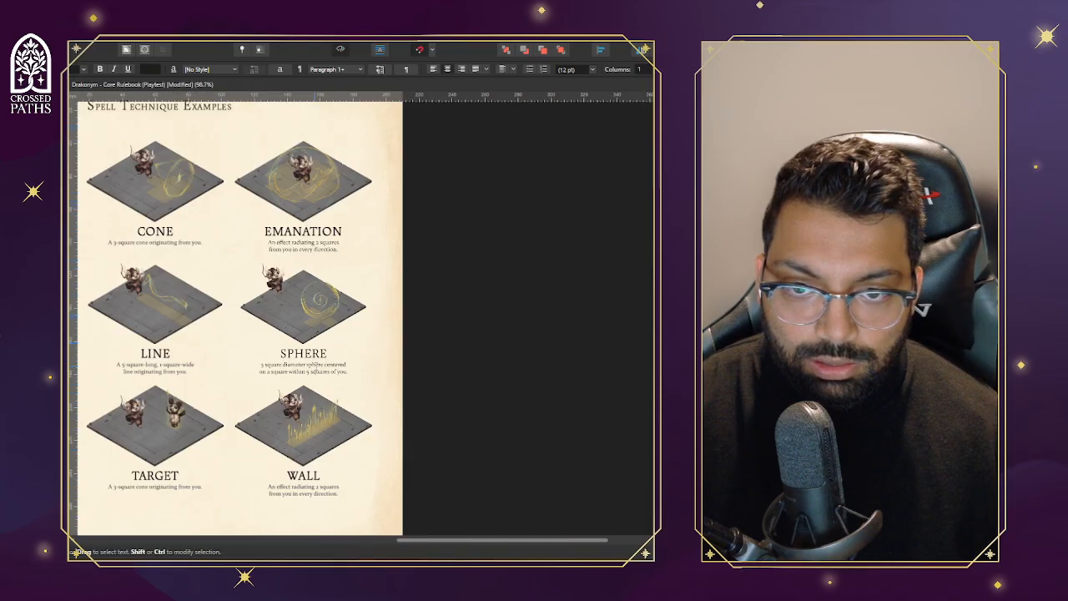
# Replace the description under the TARGET label with the Target row's text copied from the Spell Techniques table
pyautogui.scroll(3, 259, 385)
pyautogui.scroll(8, 259, 385)
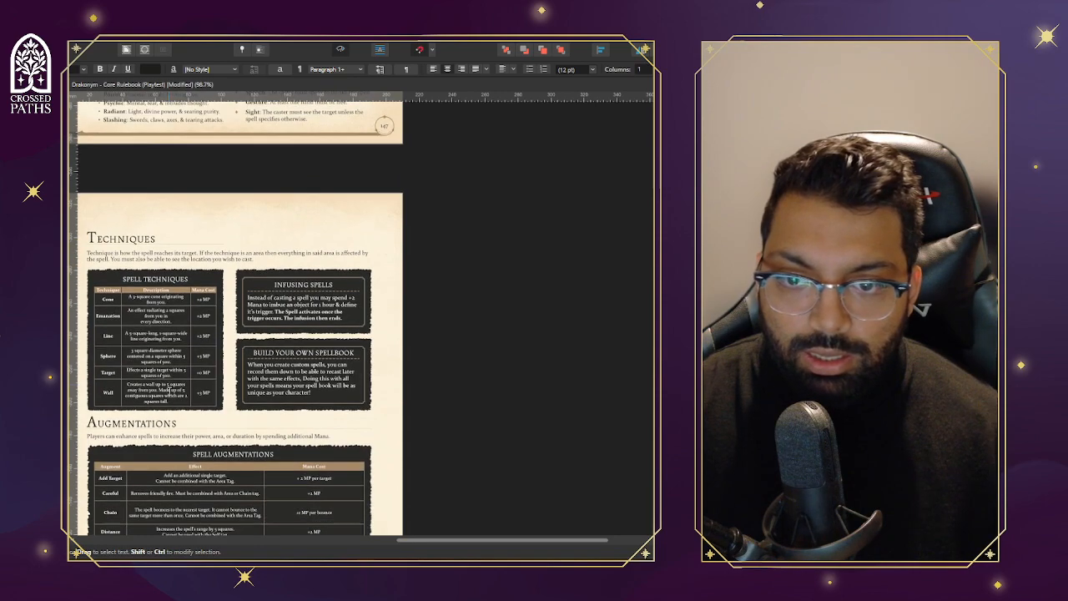
pyautogui.click(164, 373)
pyautogui.scroll(-10, 163, 362)
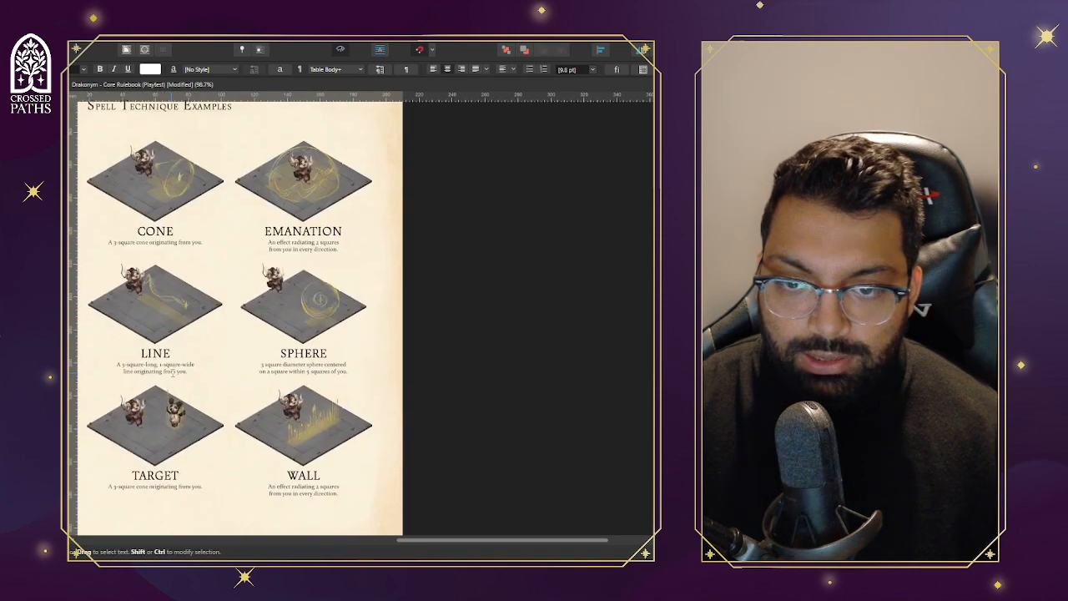
pyautogui.tripleClick(158, 346)
pyautogui.write('Effects a single target within 3 squares')
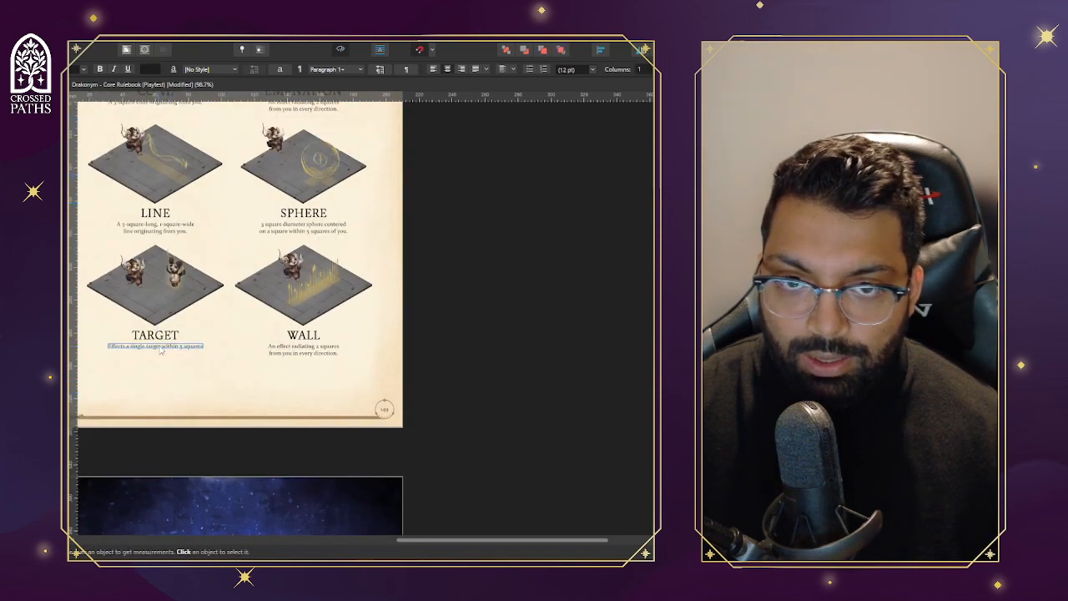
# Shorten the opening of the target description so that it reads "A single target within 5 squares of you."
pyautogui.press('Escape')
pyautogui.scroll(5, 119, 349)
pyautogui.click(143, 347)
pyautogui.hotkey('shift', 'Home')
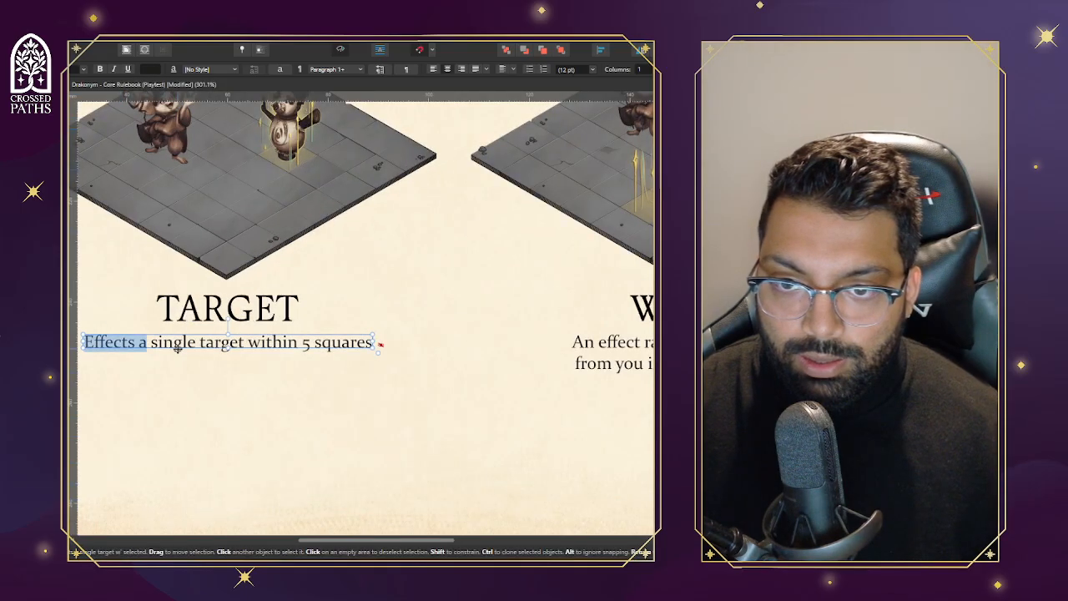
pyautogui.write('a')
pyautogui.press('BackSpace')
pyautogui.write('A')
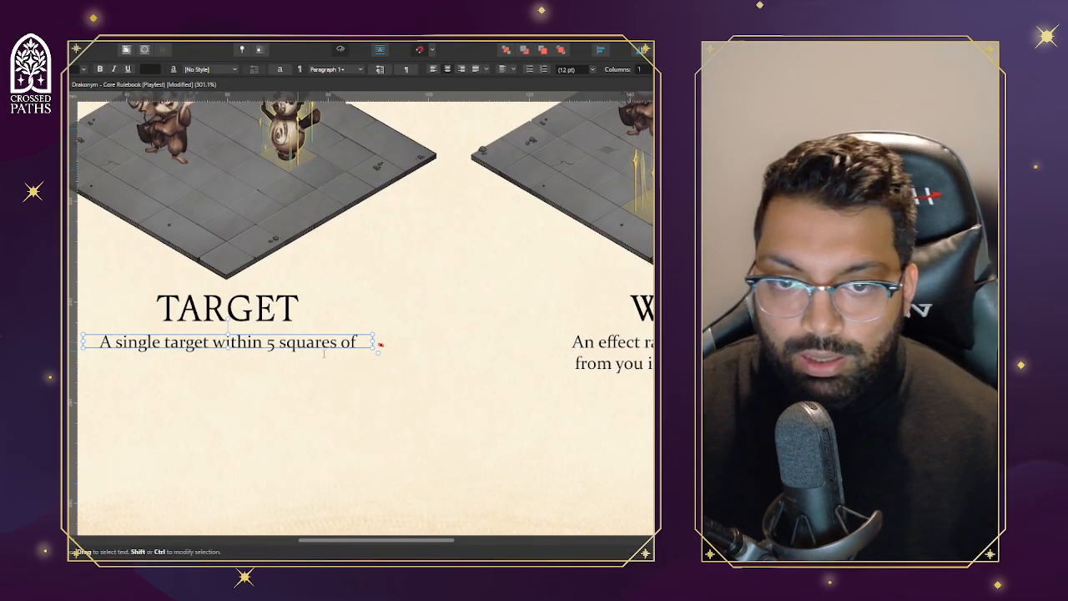
# Widen the target description's frame evenly around its centre so the whole sentence fits on one line
pyautogui.moveTo(227, 344); pyautogui.dragTo(367, 343)
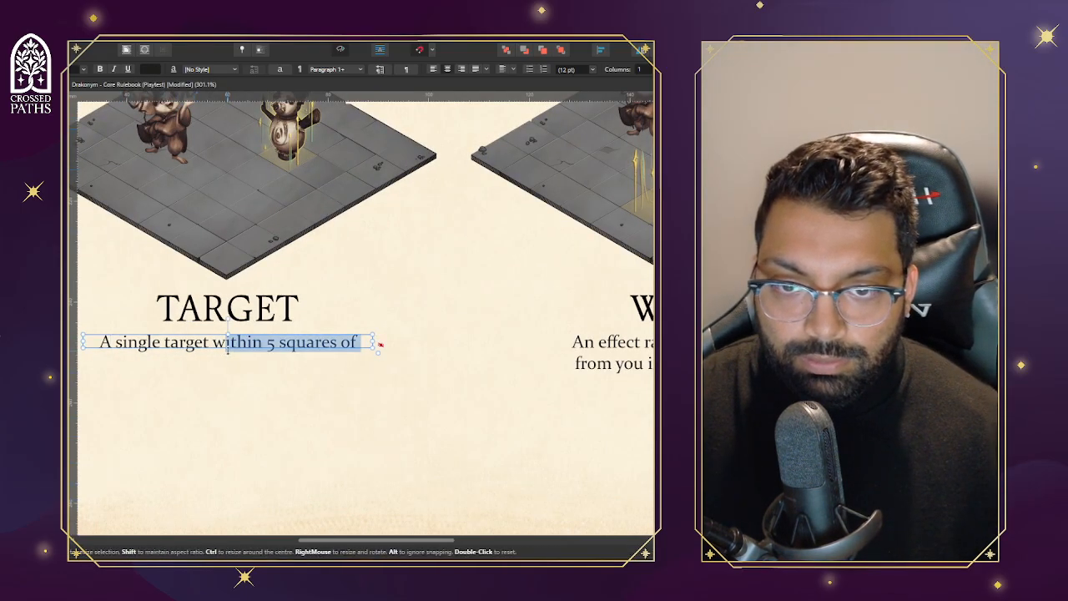
pyautogui.moveTo(227, 351); pyautogui.dragTo(227, 374)
pyautogui.hotkey('ctrl', 'z')
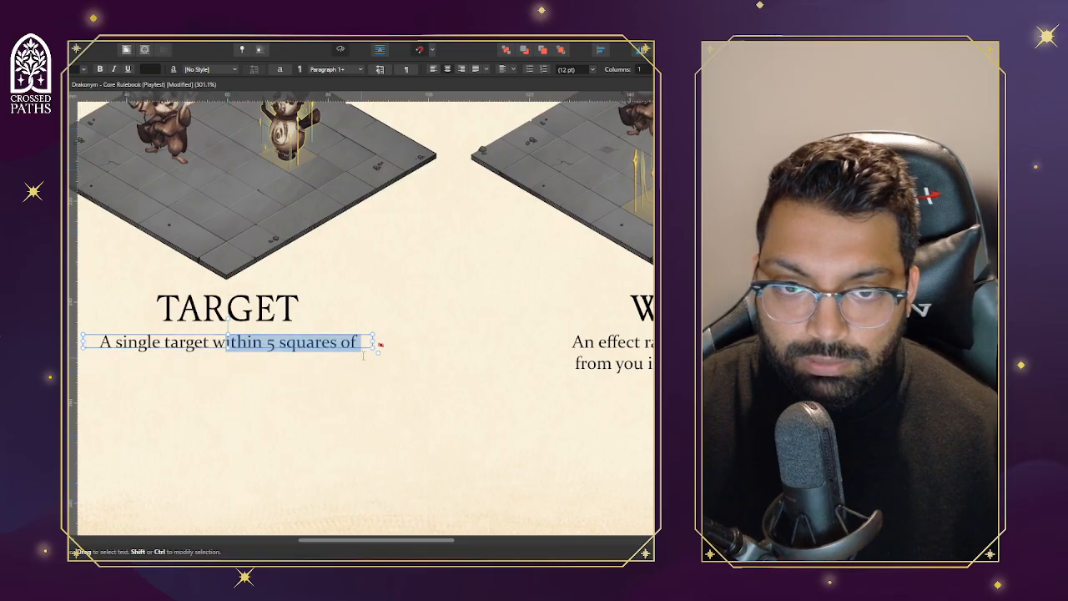
pyautogui.moveTo(374, 343); pyautogui.dragTo(382, 343)
pyautogui.doubleClick(382, 343)
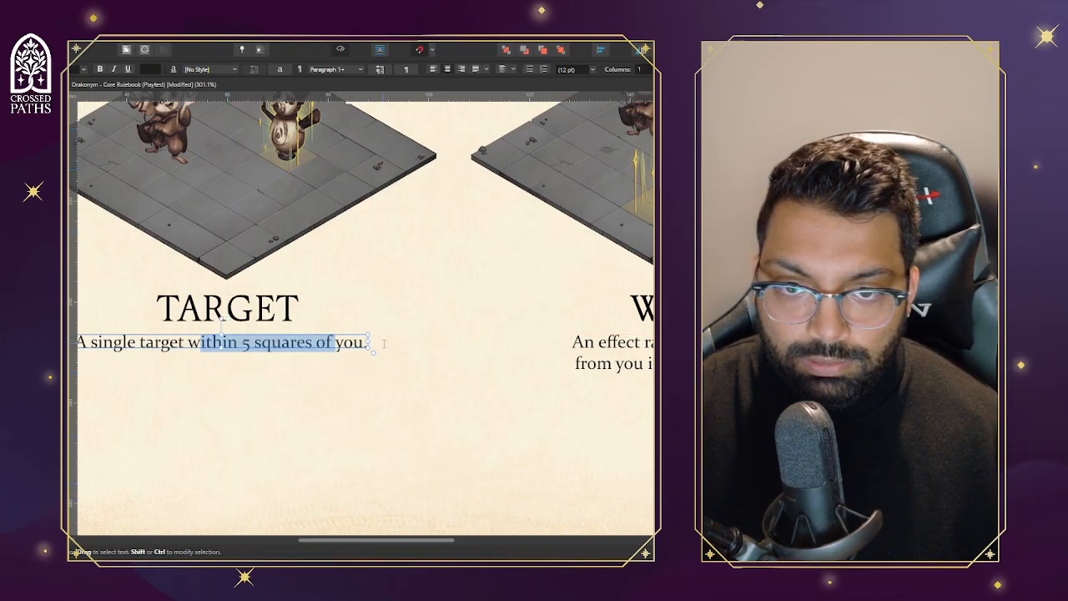
pyautogui.hotkey('ctrl', 'z')
pyautogui.keyDown('ctrl'); pyautogui.scroll(-8, 394, 396); pyautogui.keyUp('ctrl')
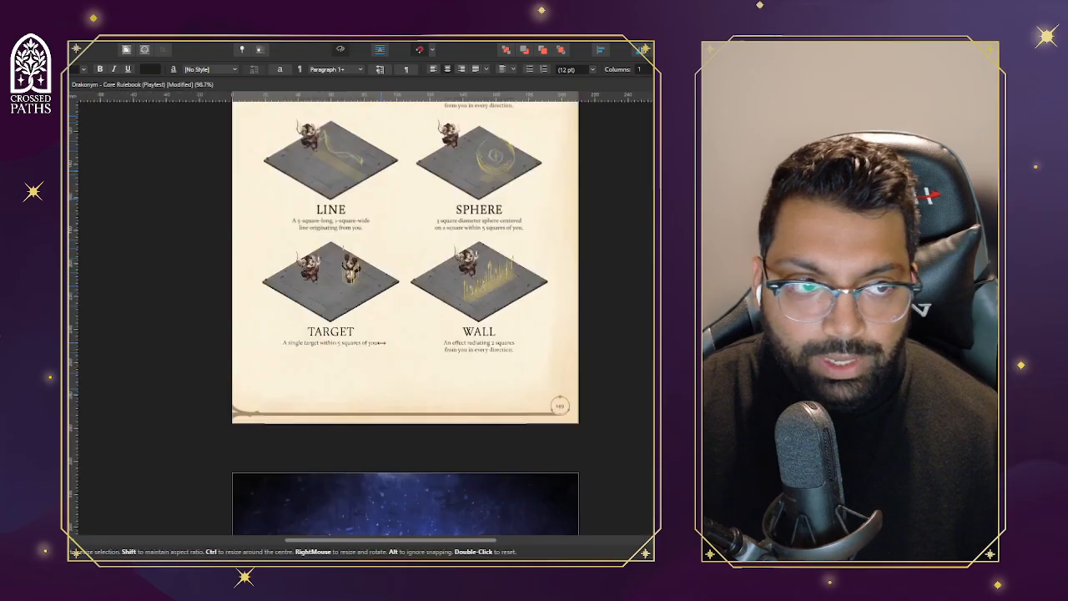
# Replace the description under the WALL label with the Wall row's text copied from the Spell Techniques table
pyautogui.scroll(10, 395, 395)
pyautogui.scroll(3, 394, 396)
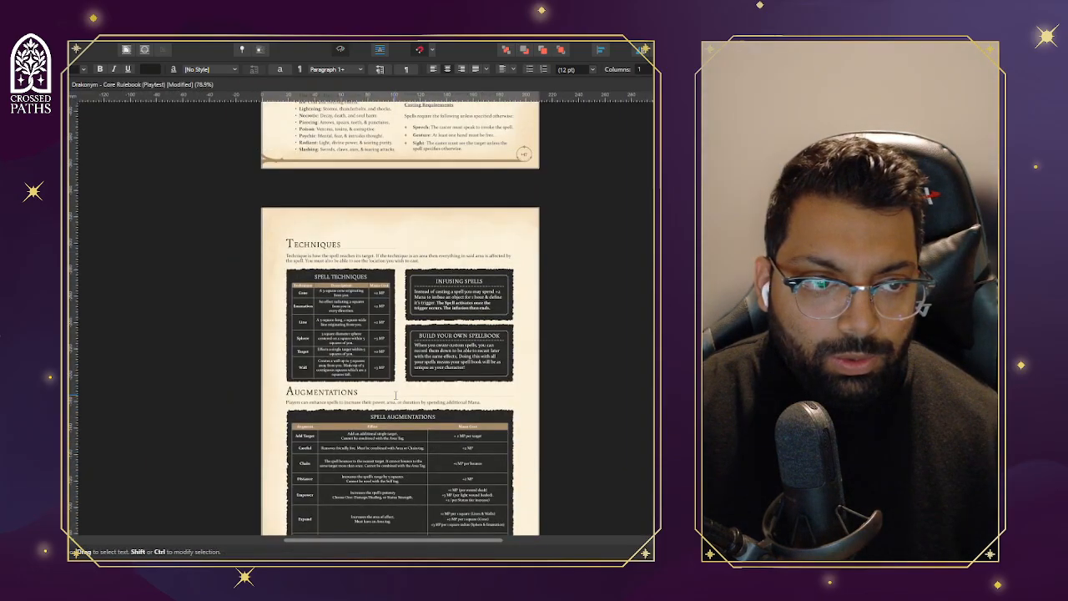
pyautogui.click(328, 373)
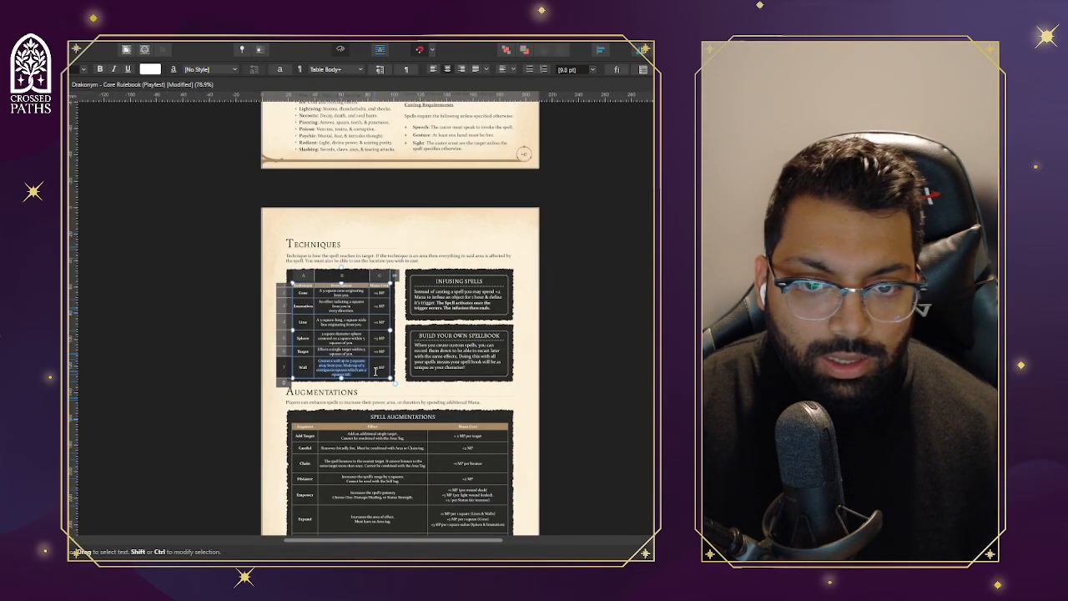
pyautogui.scroll(-10, 423, 403)
pyautogui.keyDown('ctrl'); pyautogui.scroll(7, 482, 380); pyautogui.keyUp('ctrl')
pyautogui.moveTo(501, 319); pyautogui.dragTo(288, 295)
pyautogui.write('Creates a wall up to 5 squares away from you.')
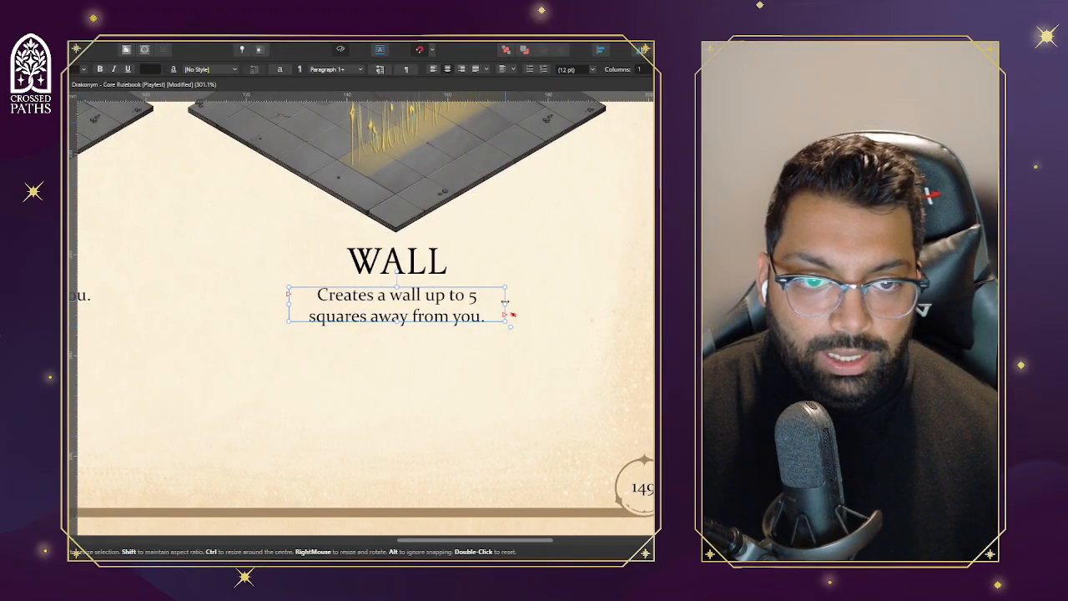
# Enlarge the wall description's frame in width and height so the whole text fits on three lines
pyautogui.moveTo(505, 304); pyautogui.dragTo(539, 310)
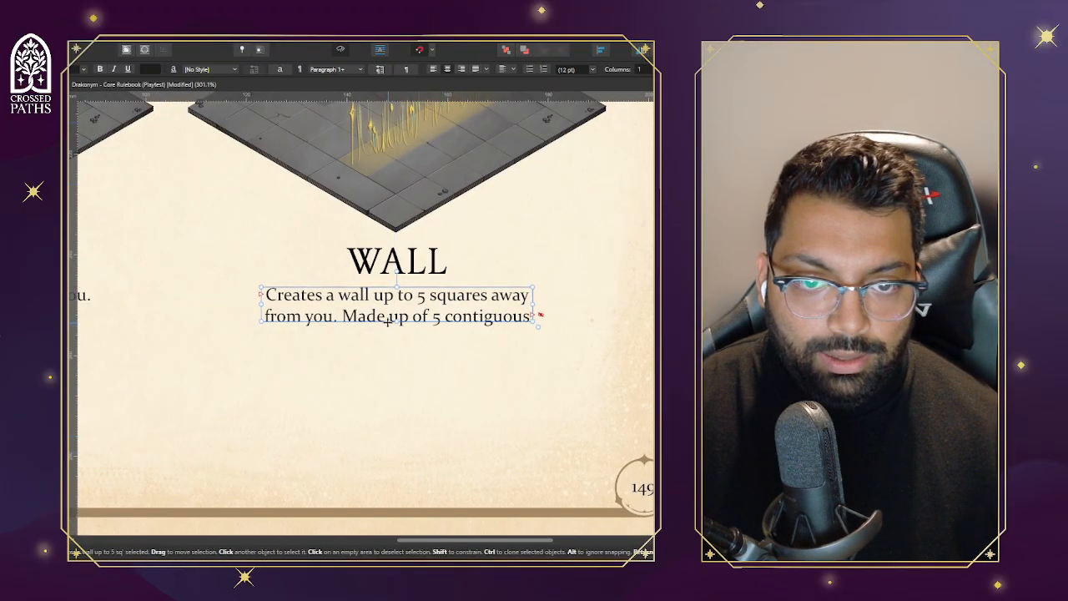
pyautogui.moveTo(397, 322); pyautogui.dragTo(392, 362)
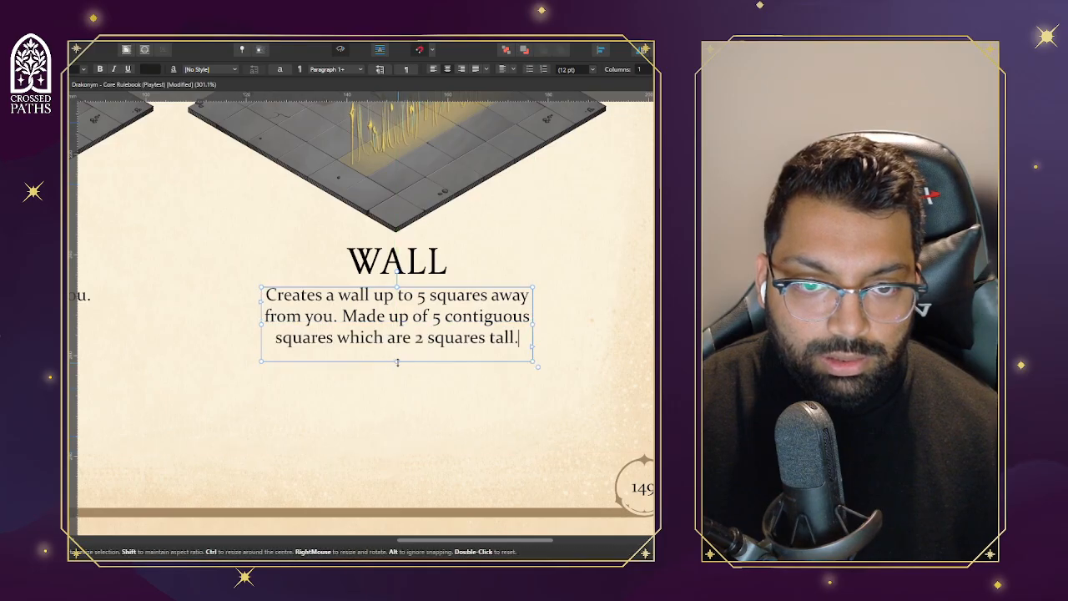
pyautogui.doubleClick(398, 362)
pyautogui.scroll(-2, 399, 362)
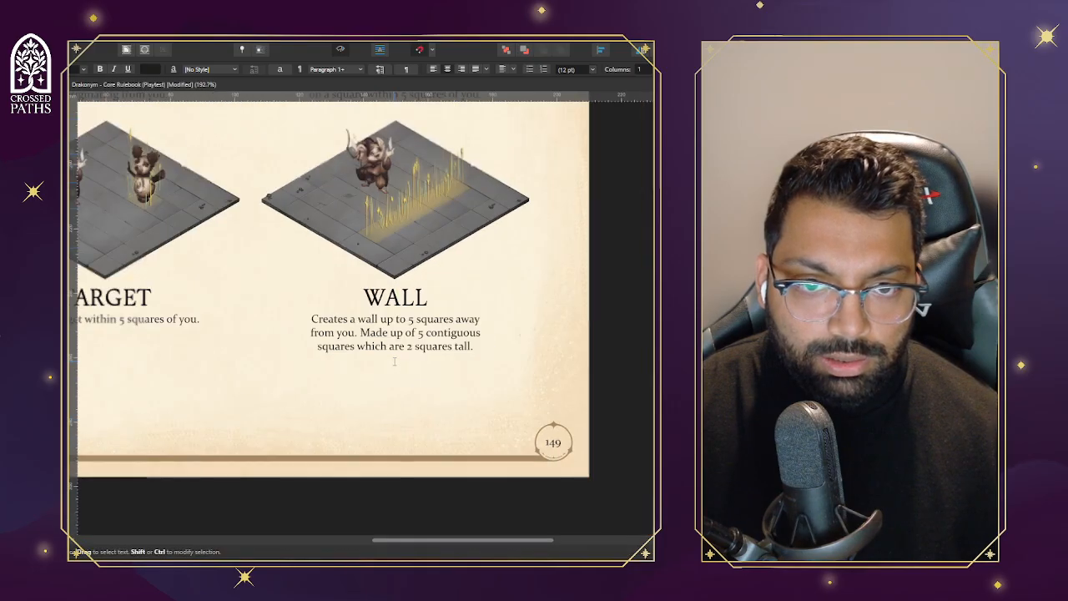
pyautogui.click(524, 267)
# Review the layout of the Spell Technique Examples page and compare it with the preceding Techniques page
pyautogui.scroll(-4, 528, 267)
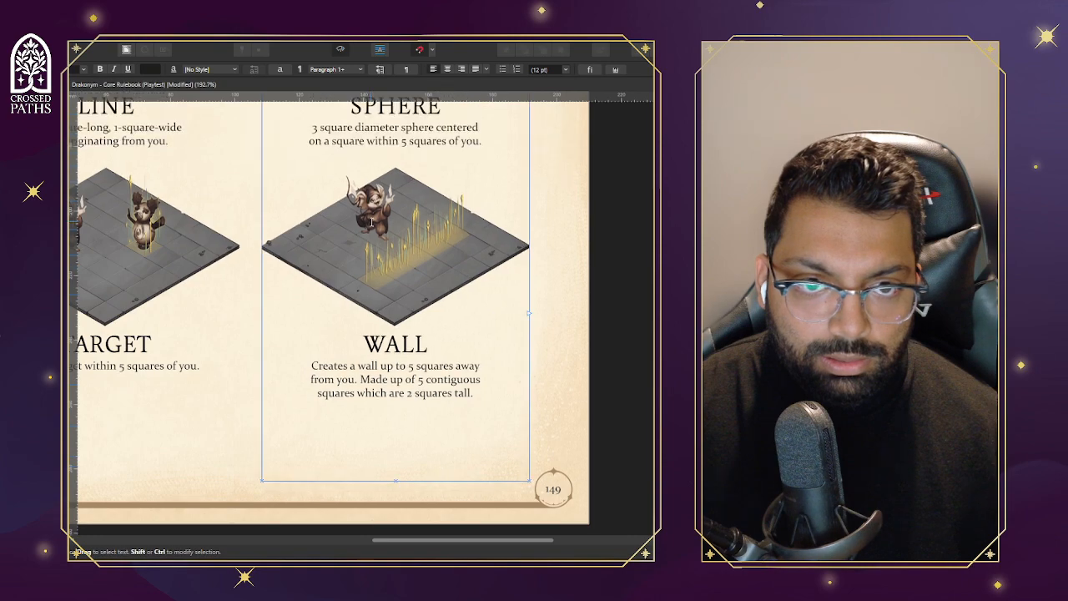
pyautogui.scroll(3, 536, 334)
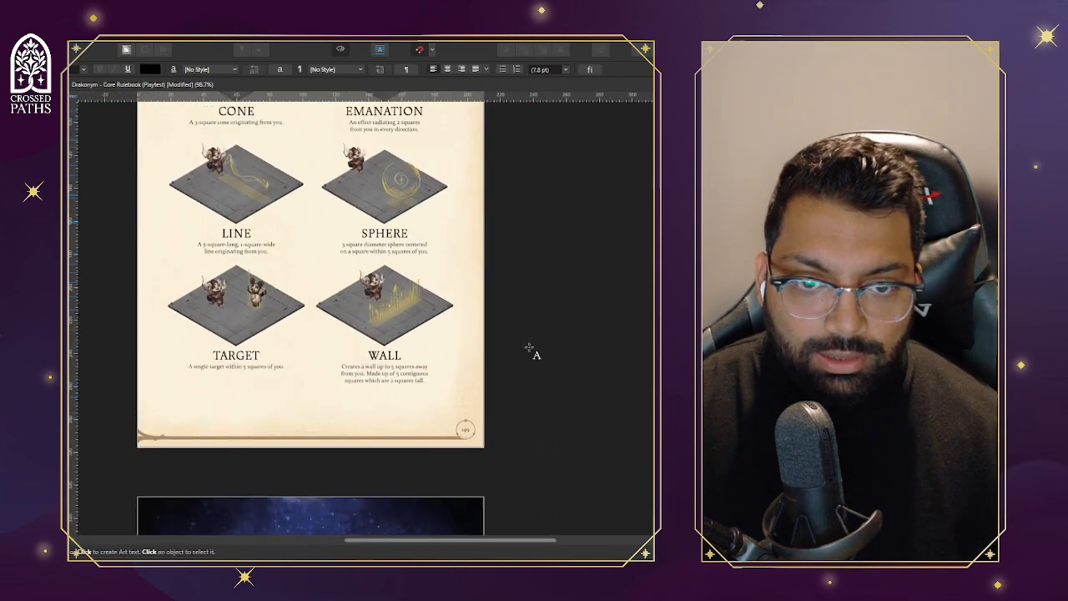
pyautogui.scroll(-1, 527, 351)
pyautogui.scroll(1, 524, 349)
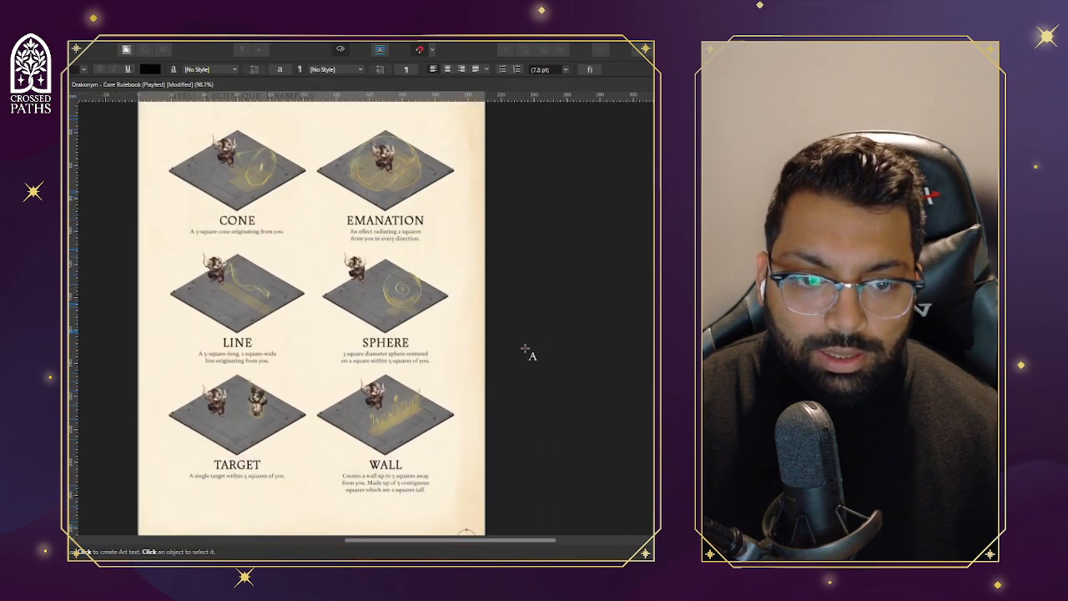
pyautogui.scroll(1, 524, 349)
pyautogui.scroll(-1, 522, 349)
pyautogui.scroll(-1, 522, 349)
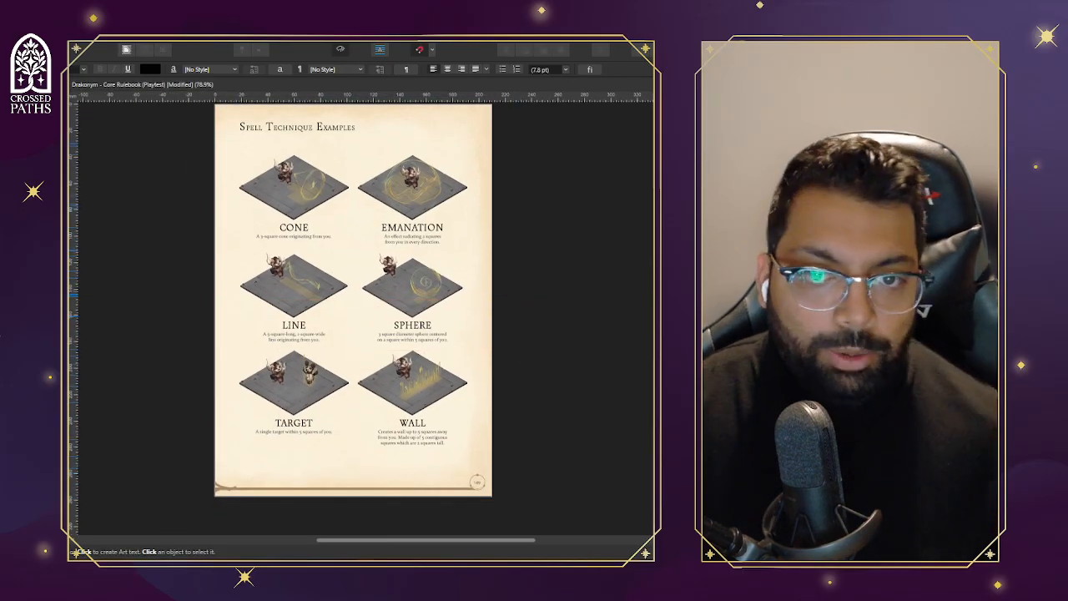
pyautogui.scroll(10, 210, 338)
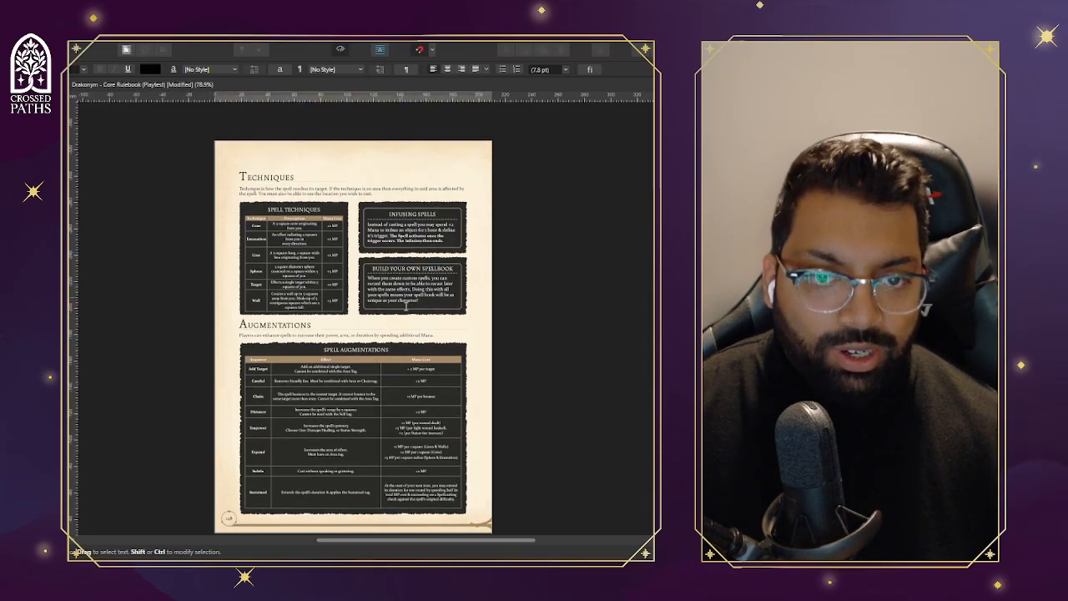
pyautogui.scroll(-10, 347, 339)
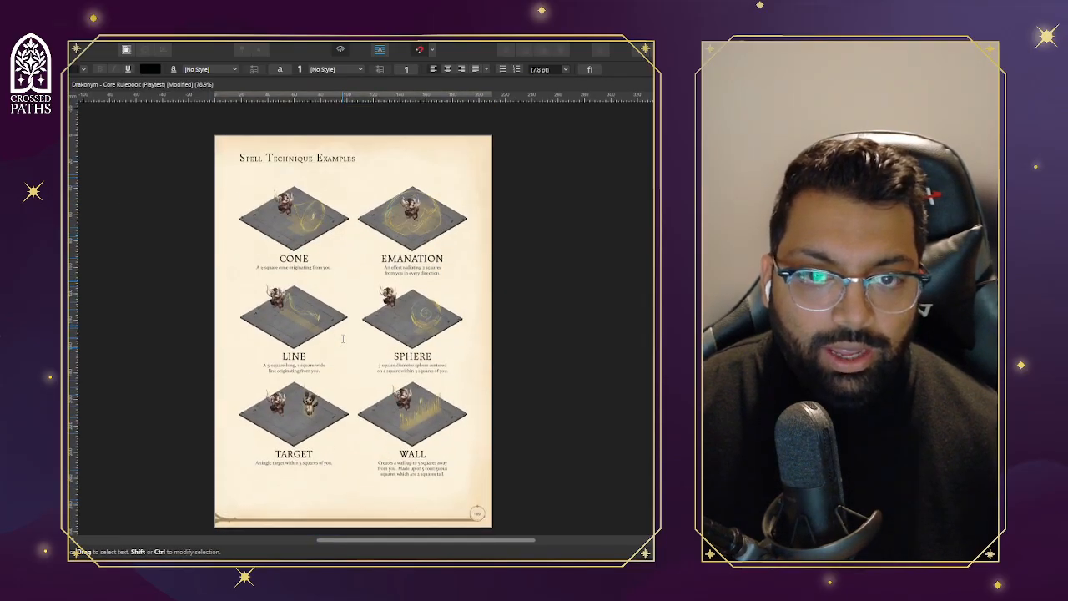
pyautogui.scroll(2, 342, 338)
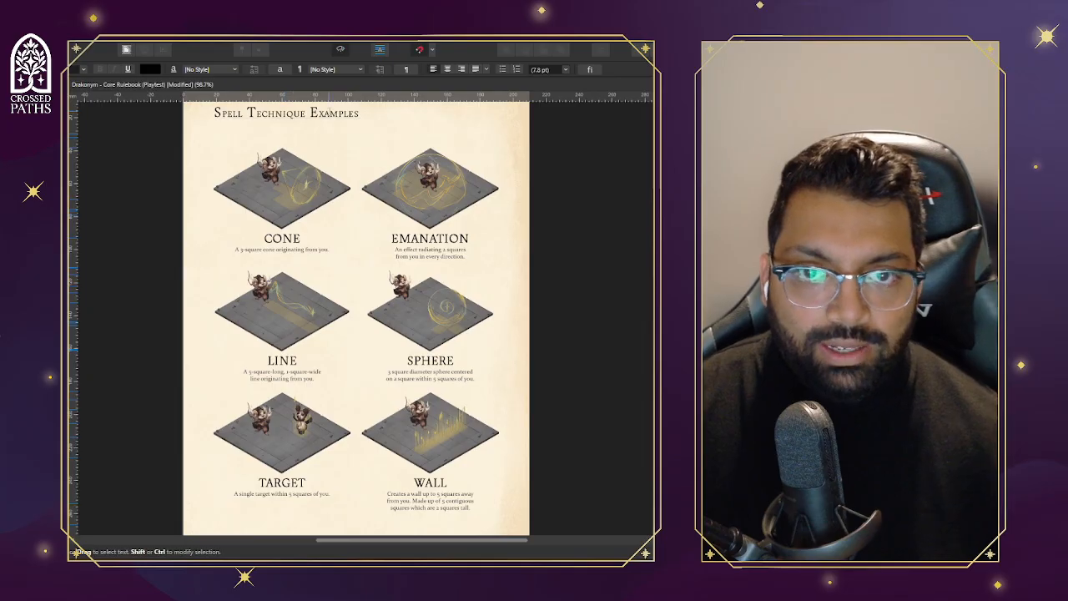
# Change the page heading to "Spell Techniques Guidelines" and widen its frame to fit the text
pyautogui.doubleClick(333, 113)
pyautogui.press('BackSpace')
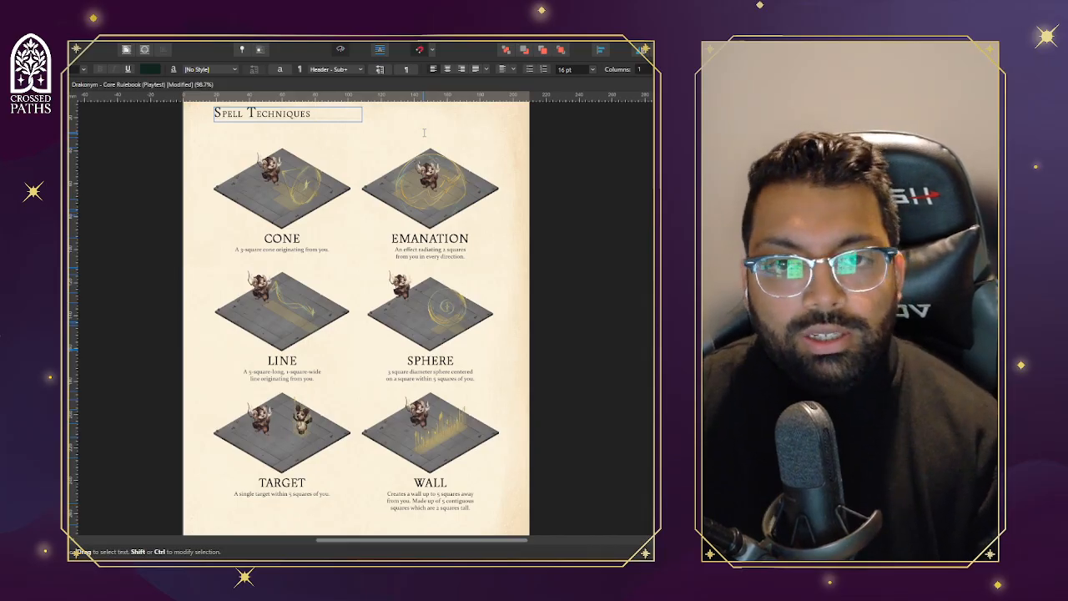
pyautogui.write('Guid')
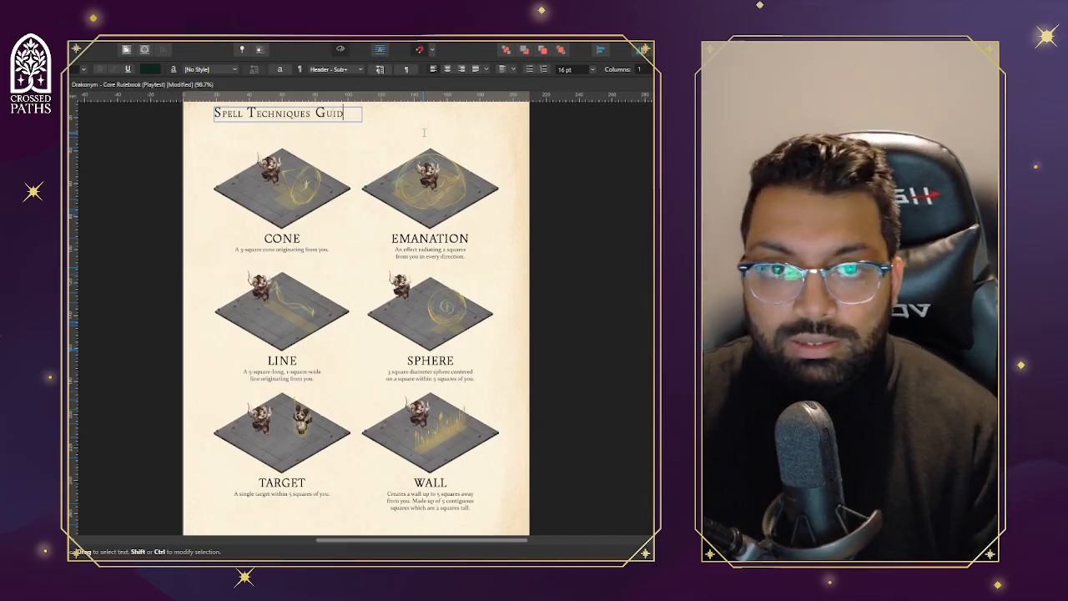
pyautogui.write('elines')
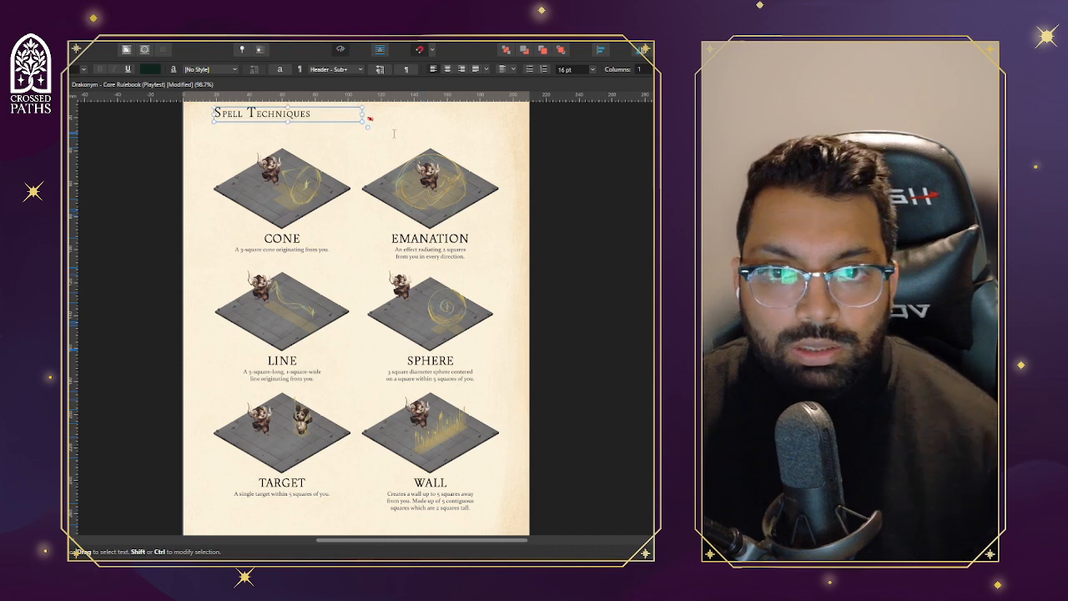
pyautogui.press('Escape')
pyautogui.moveTo(381, 116); pyautogui.dragTo(381, 116)
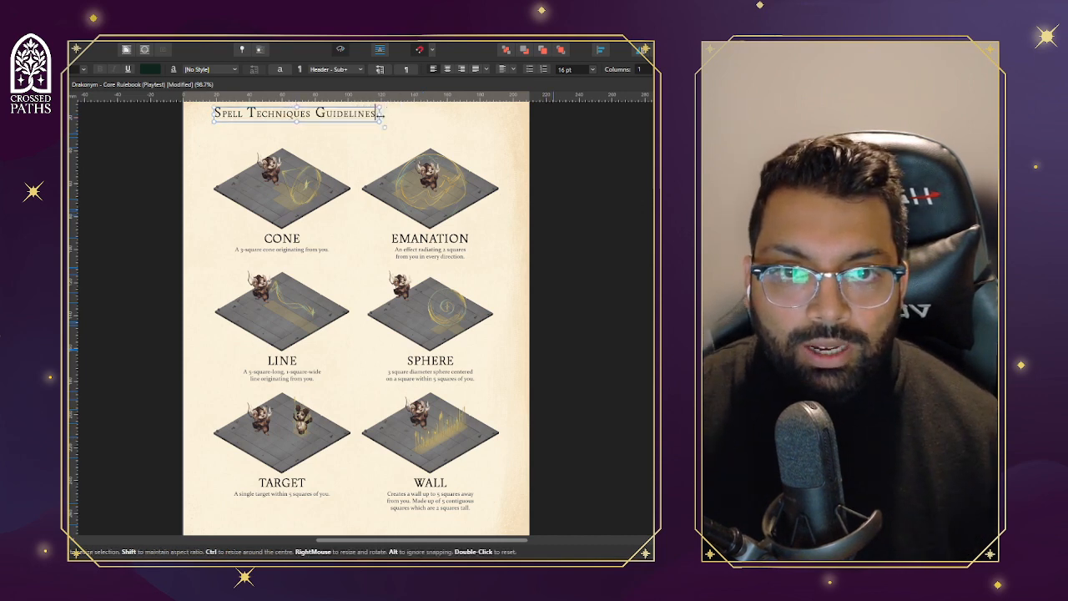
pyautogui.press('Escape')
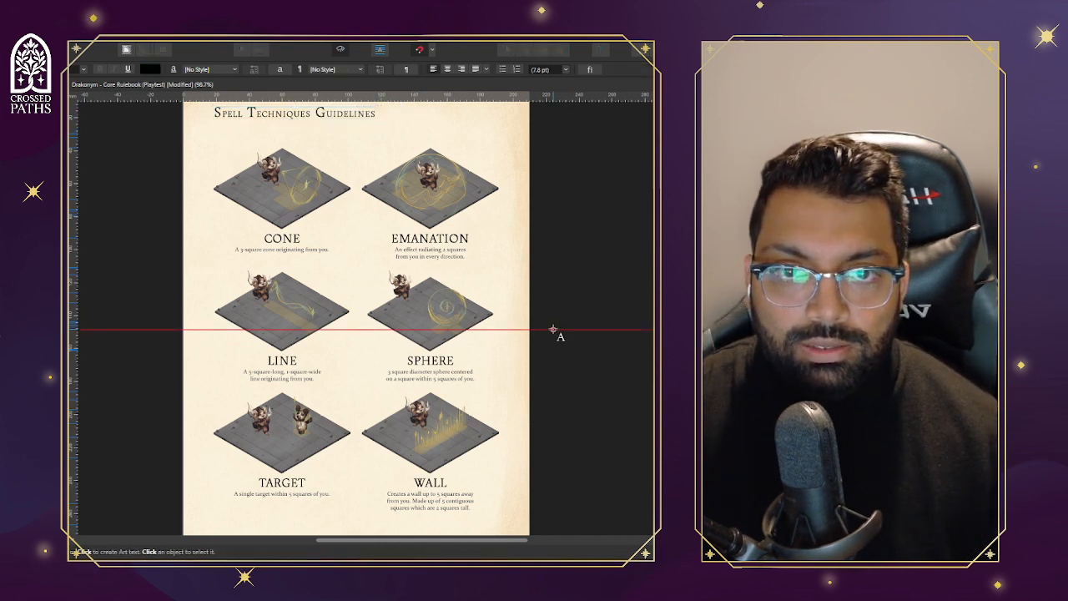
# Replace the word "Guidelines" in the page heading so that it reads "Spell Techniques Templates"
pyautogui.click(315, 112)
pyautogui.doubleClick(360, 112)
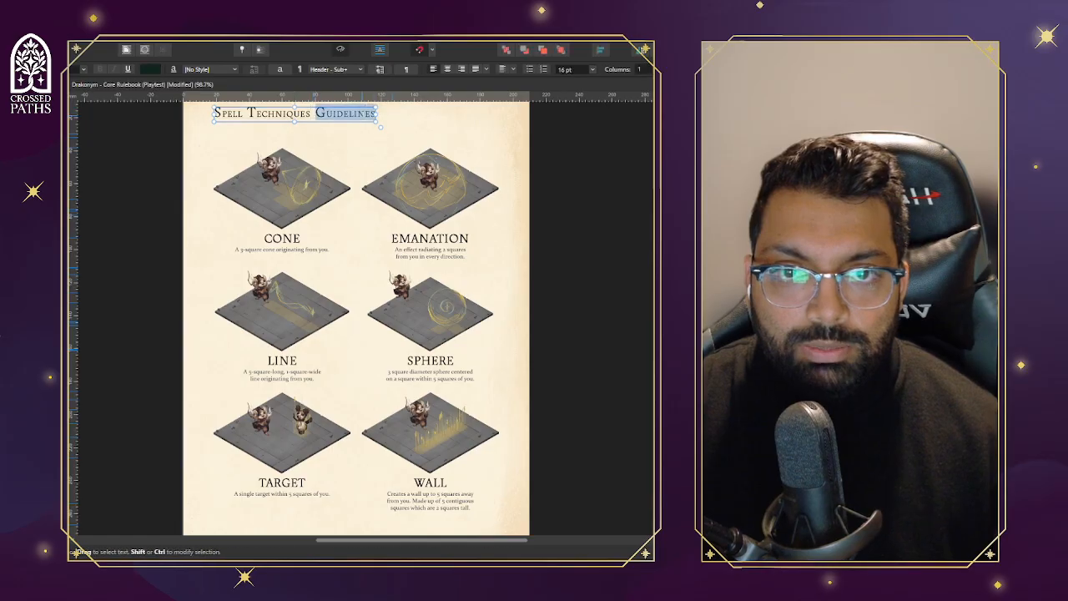
pyautogui.write('TEMpla')
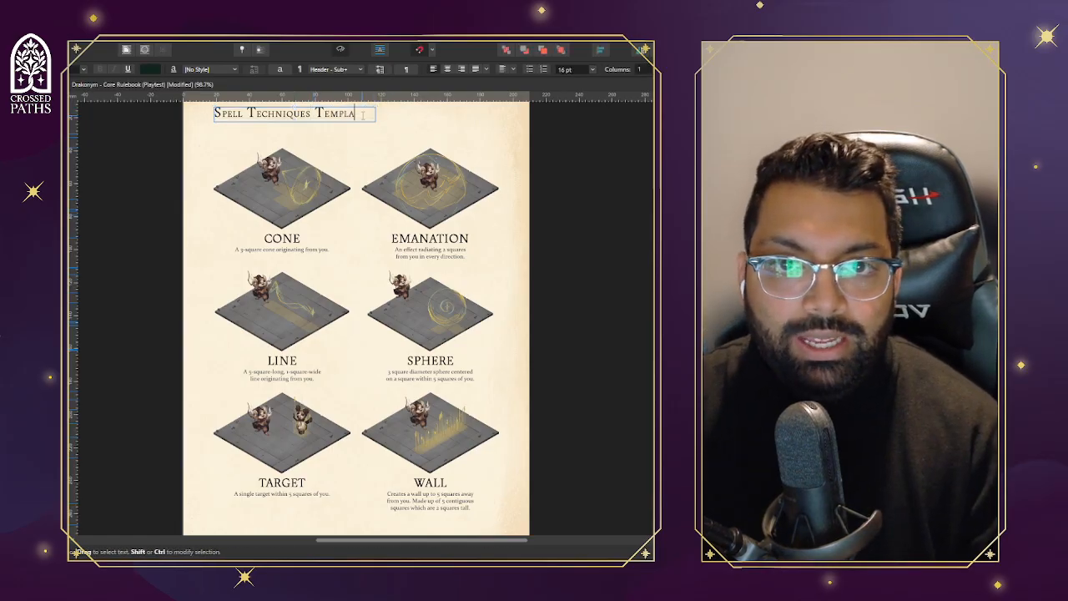
pyautogui.write('tes')
pyautogui.press('Escape')
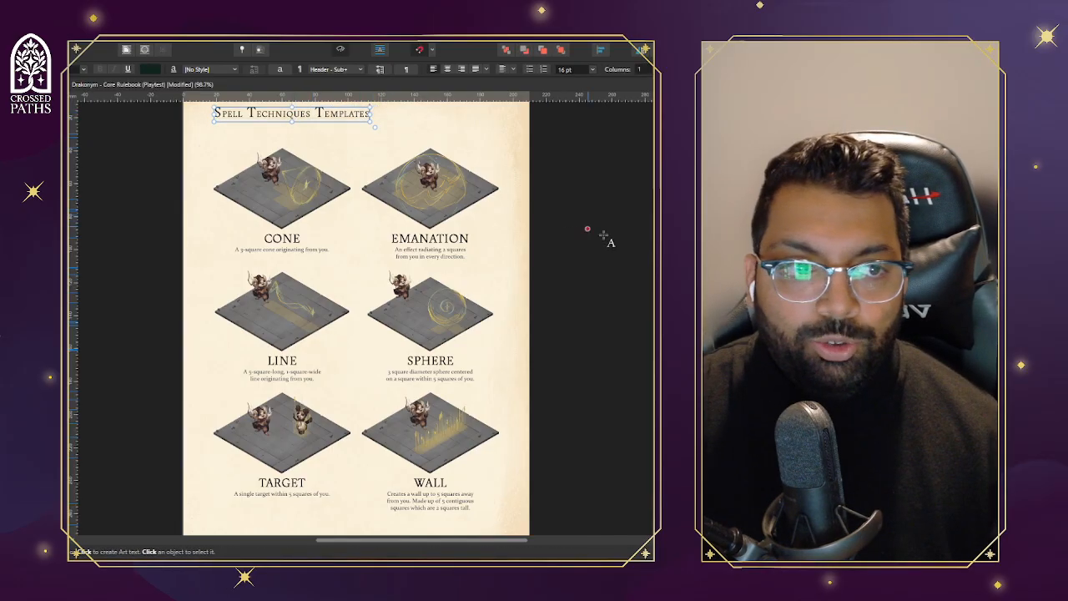
pyautogui.press('Escape')
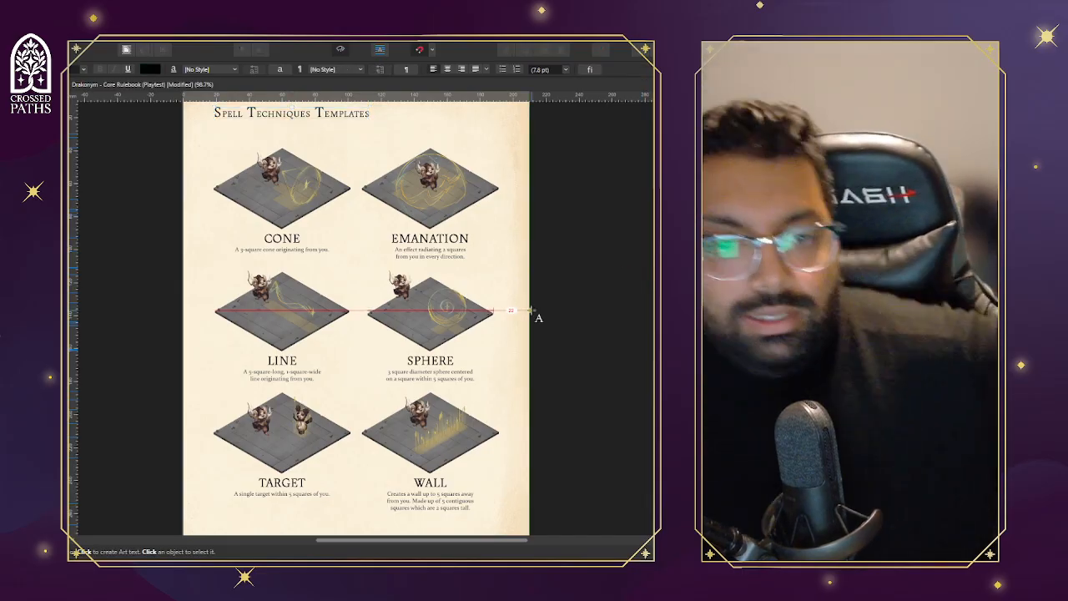
pyautogui.scroll(-2, 565, 319)
pyautogui.scroll(1, 568, 324)
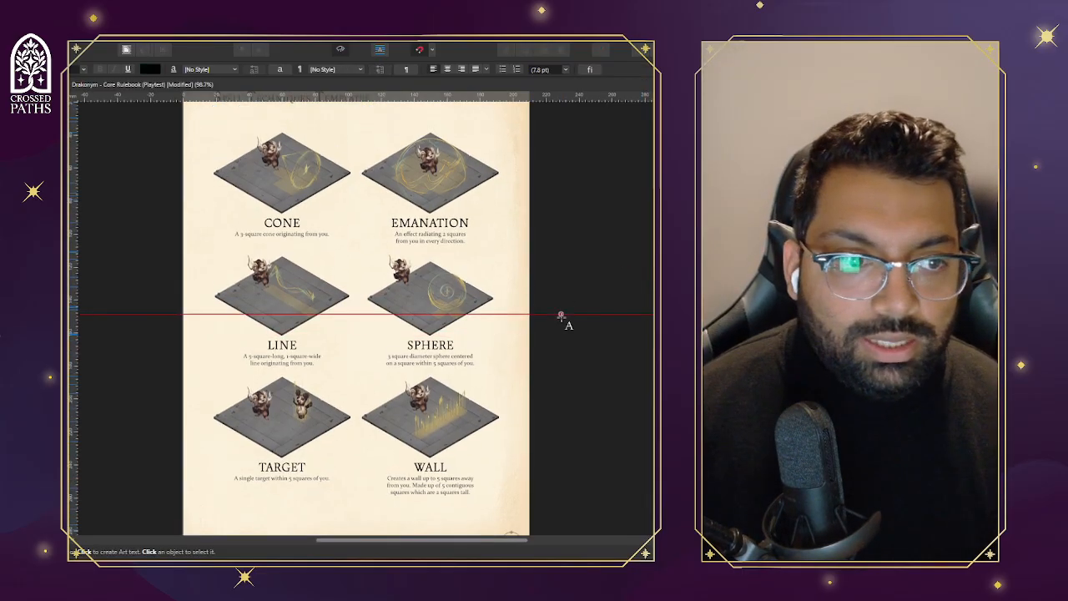
pyautogui.scroll(1, 561, 326)
pyautogui.scroll(-2, 557, 331)
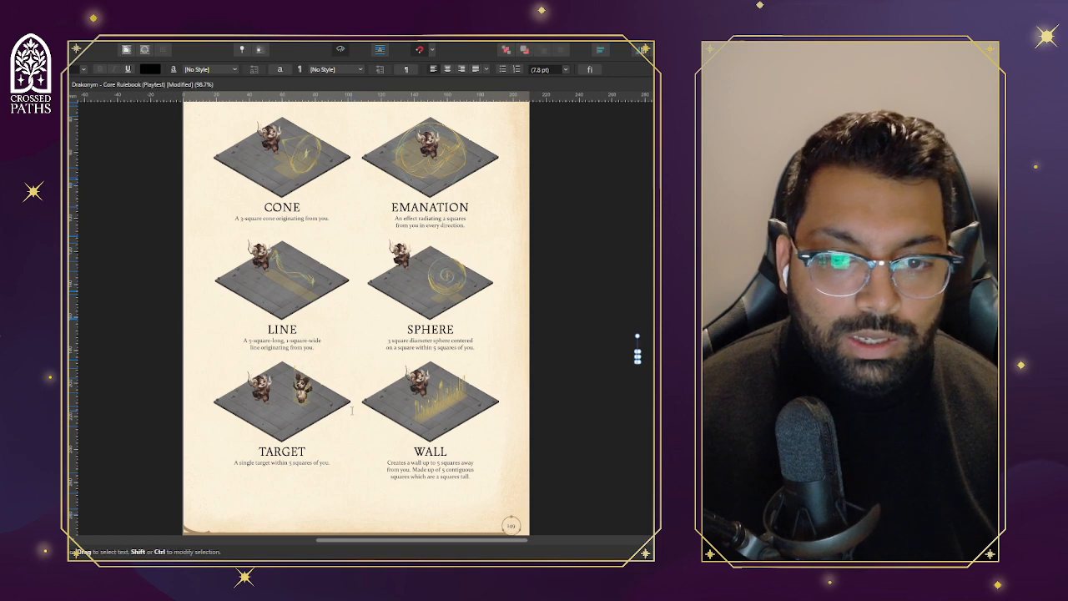
pyautogui.scroll(1, 614, 429)
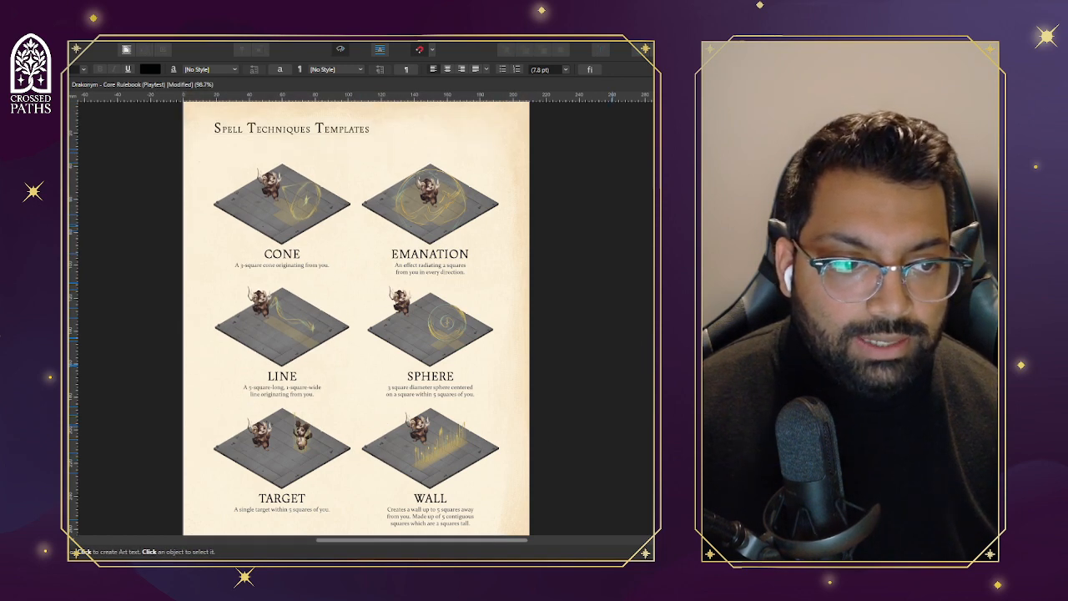
pyautogui.scroll(-3, 567, 174)
pyautogui.scroll(2, 567, 174)
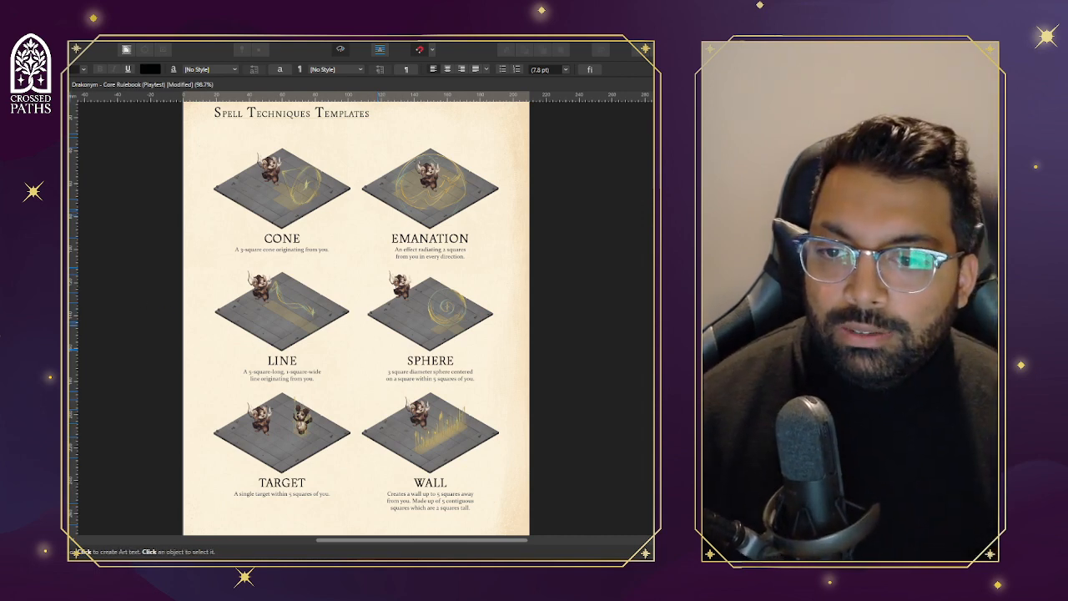
# Remove the torn-edge painting of the orange-robed figure overlapping the lower half of the Spell Techniques Templates page
pyautogui.scroll(3, 356, 317)
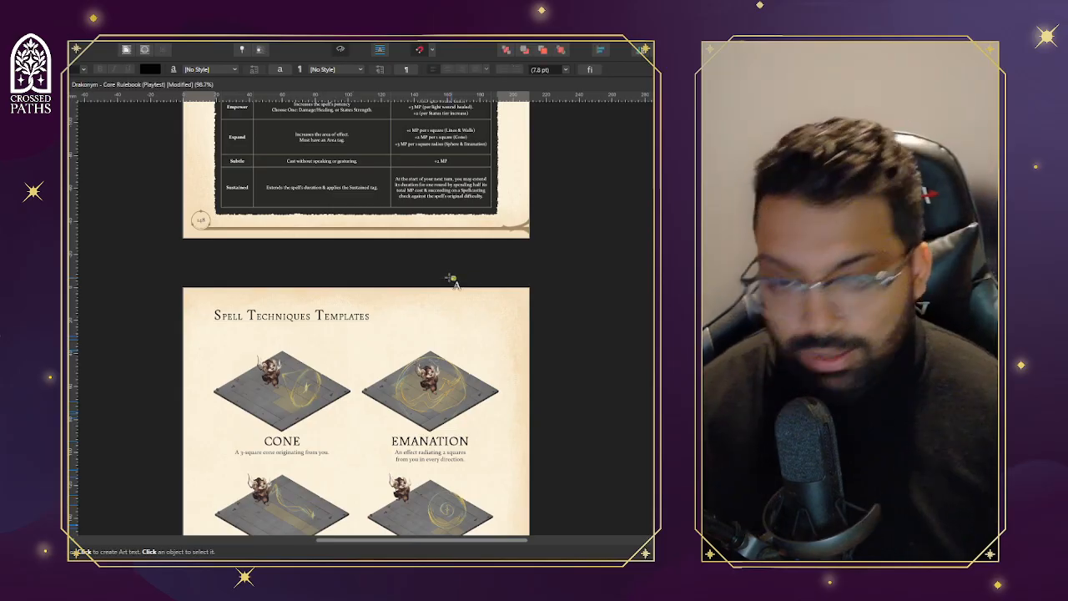
pyautogui.scroll(-5, 450, 279)
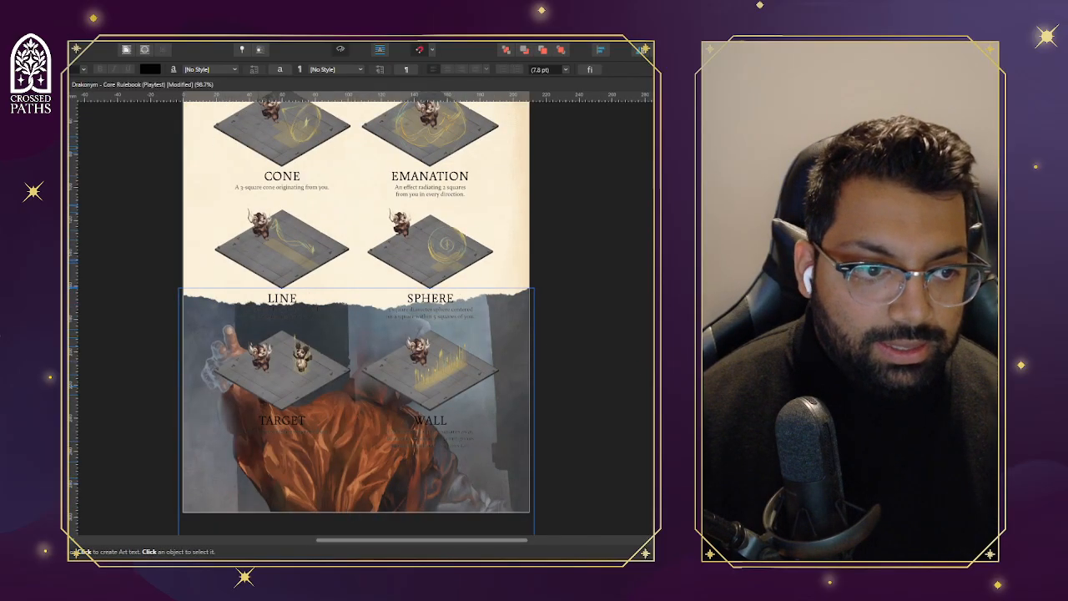
pyautogui.press('Delete')
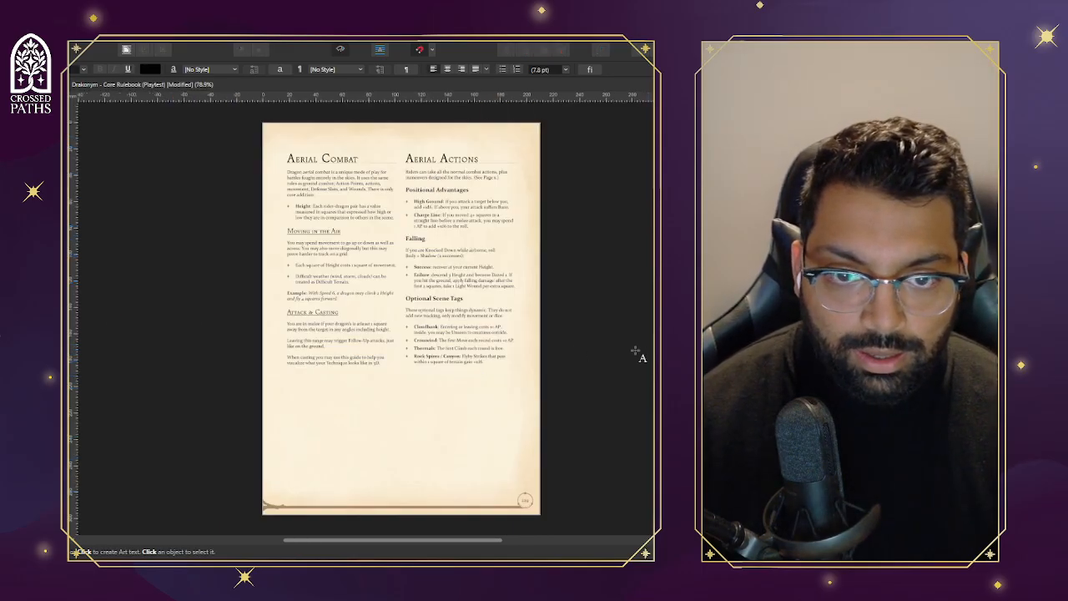
# Paste the torn-edge painting of the orange-robed figure onto the Aerial Combat page and move it just below the text columns
pyautogui.moveTo(635, 352); pyautogui.dragTo(718, 115)
pyautogui.hotkey('ctrl', 'z')
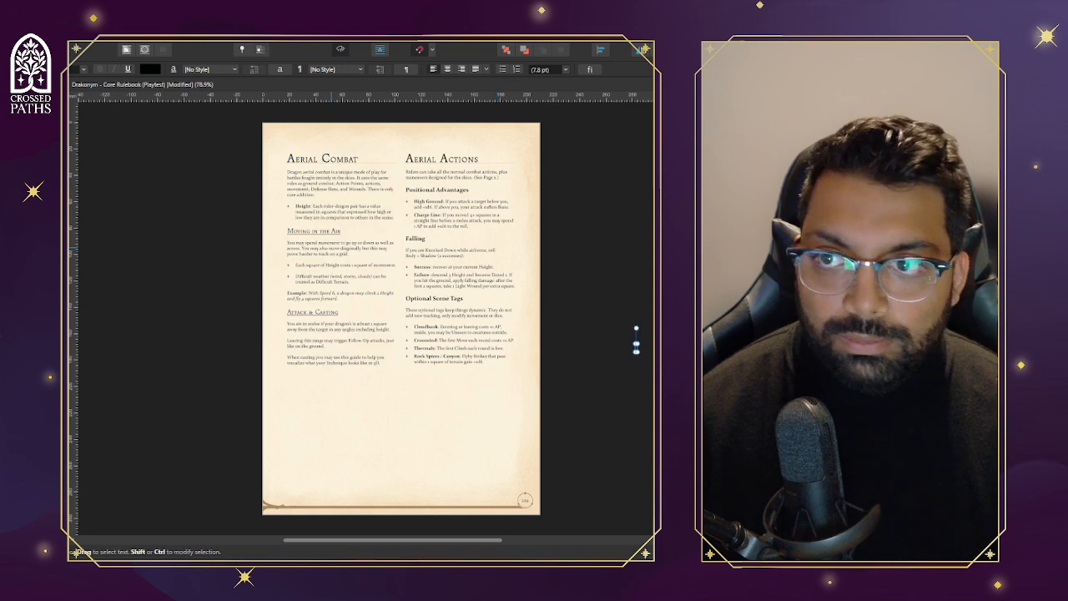
pyautogui.click(174, 215)
pyautogui.hotkey('ctrl', 'v')
pyautogui.scroll(-2, 179, 216)
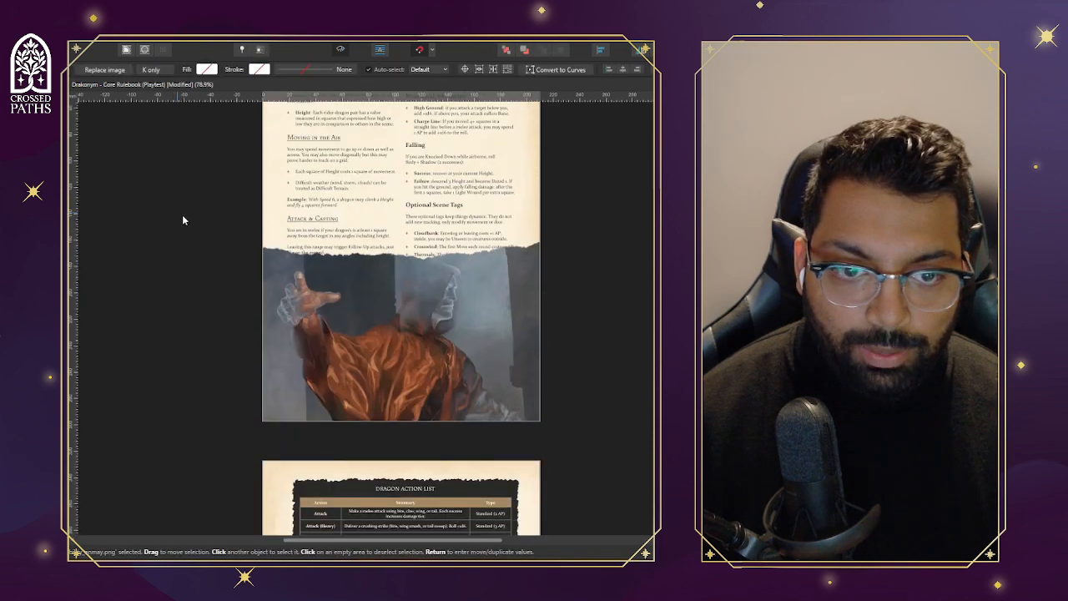
pyautogui.moveTo(425, 282); pyautogui.dragTo(426, 309)
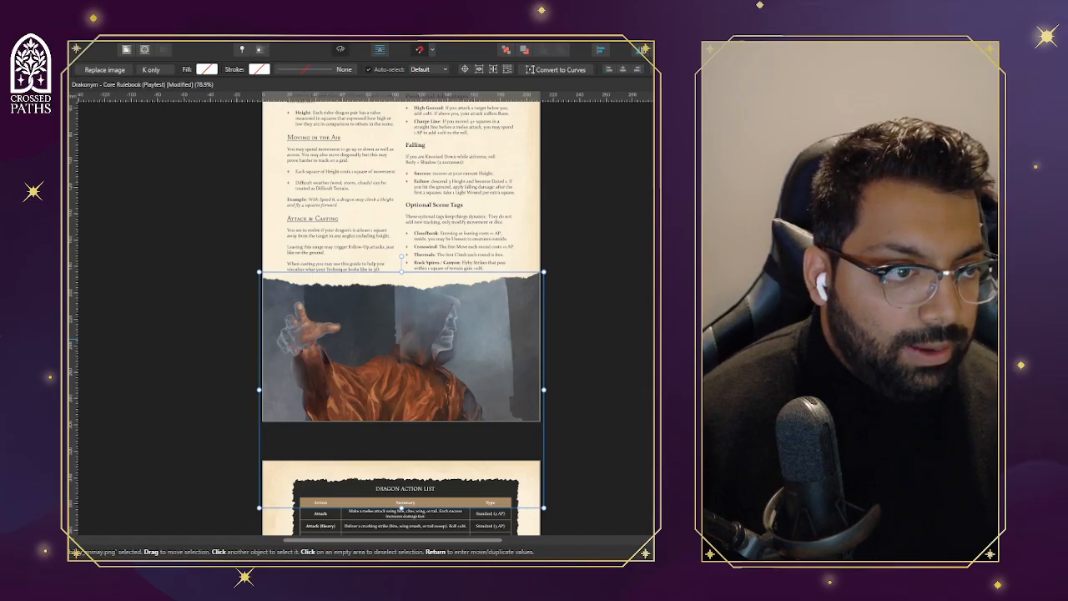
pyautogui.scroll(2, 579, 282)
pyautogui.scroll(-2, 580, 282)
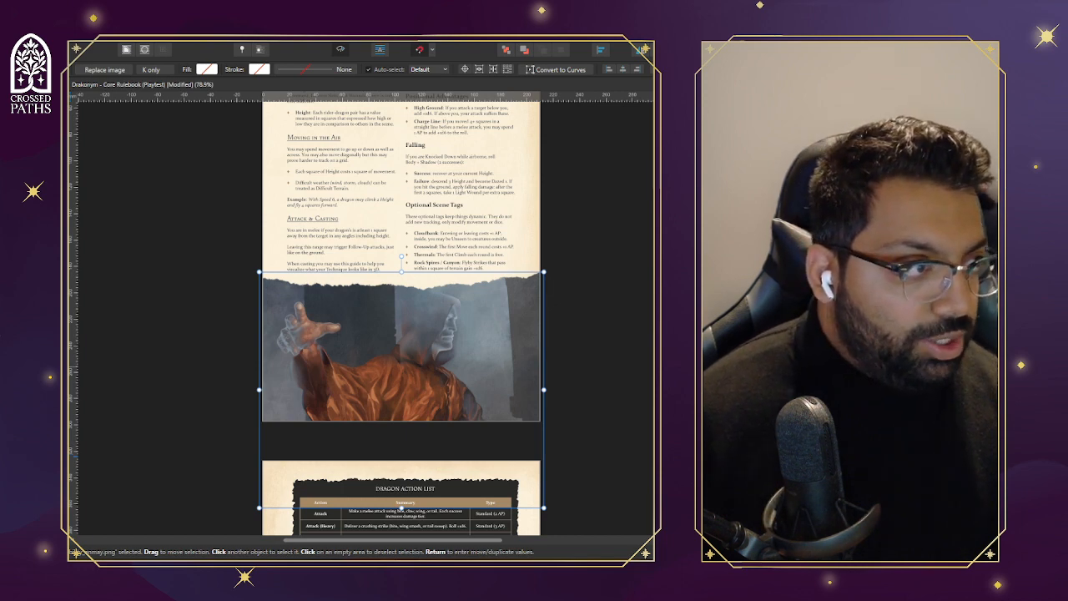
# Paste the dark rocky landscape image, shrink it to about the page width, and centre it over the bottom of the Aerial Combat page
pyautogui.hotkey('ctrl', 'v')
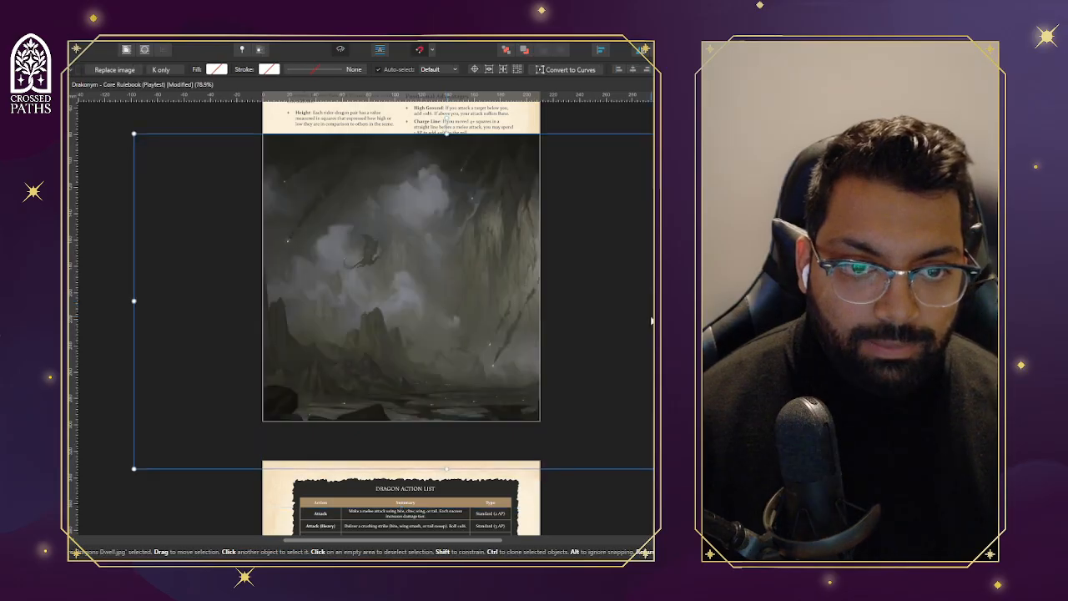
pyautogui.moveTo(457, 250); pyautogui.dragTo(406, 203)
pyautogui.scroll(1, 406, 203)
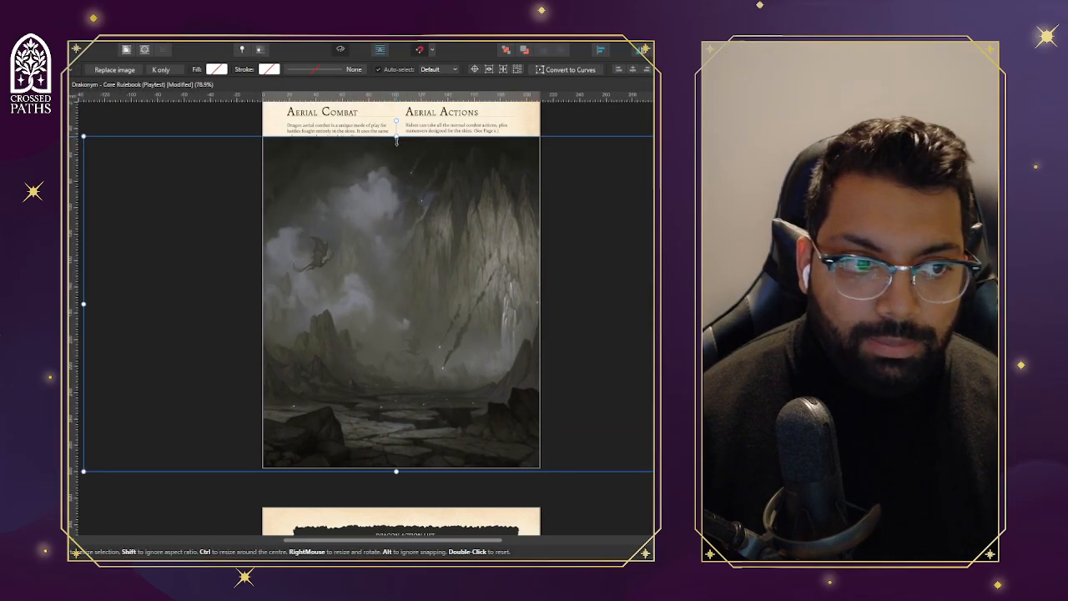
pyautogui.moveTo(396, 140); pyautogui.dragTo(397, 314)
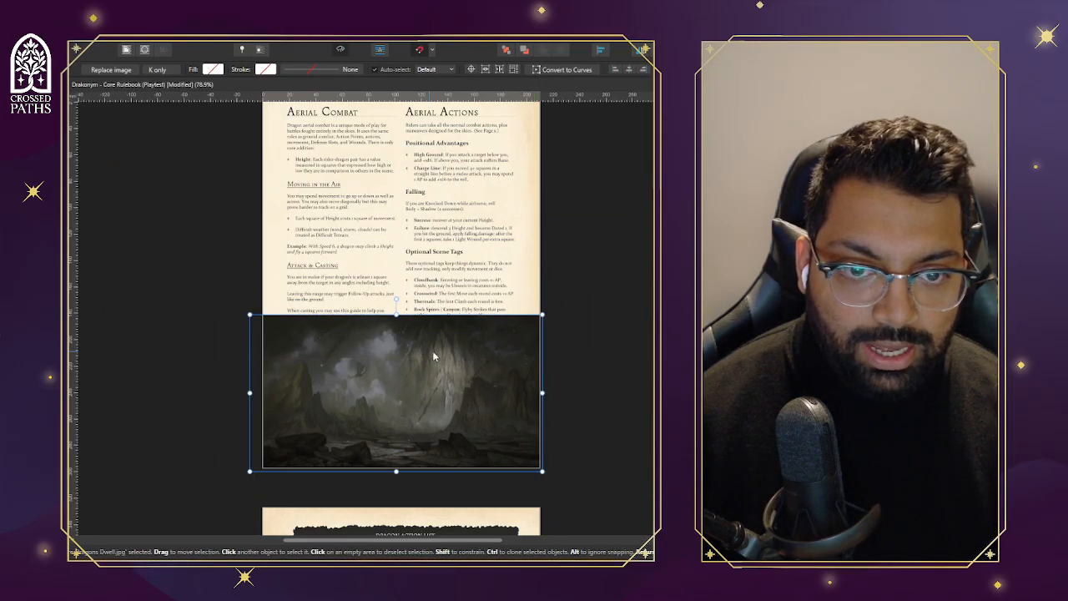
pyautogui.moveTo(433, 357); pyautogui.dragTo(438, 357)
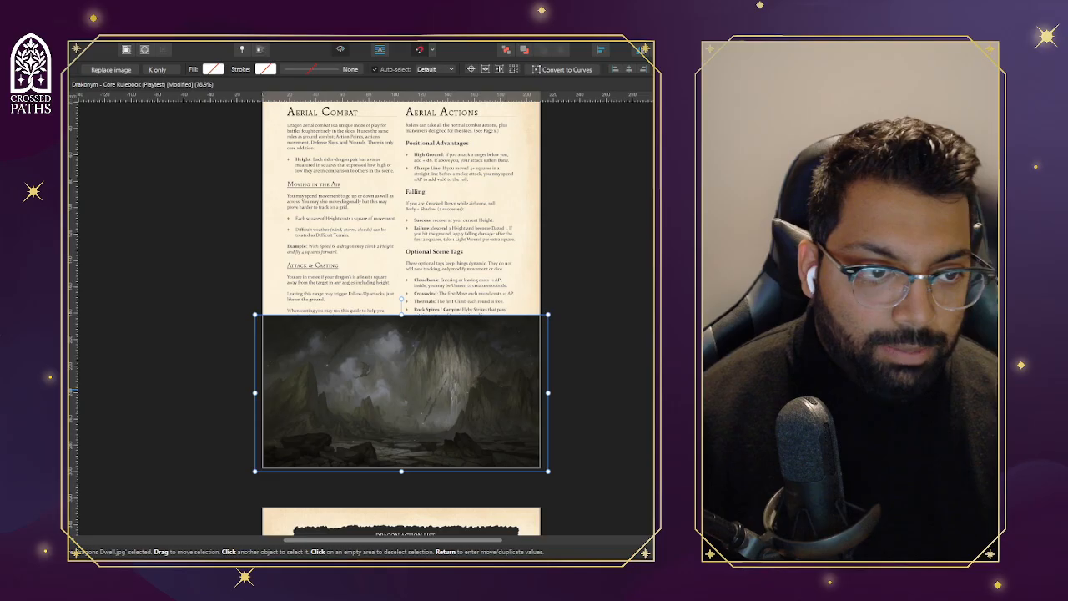
# Place the landscape behind the orange-robed figure painting within the torn-edge artwork and delete that painting
pyautogui.hotkey('ctrl', '[')
pyautogui.click(417, 390)
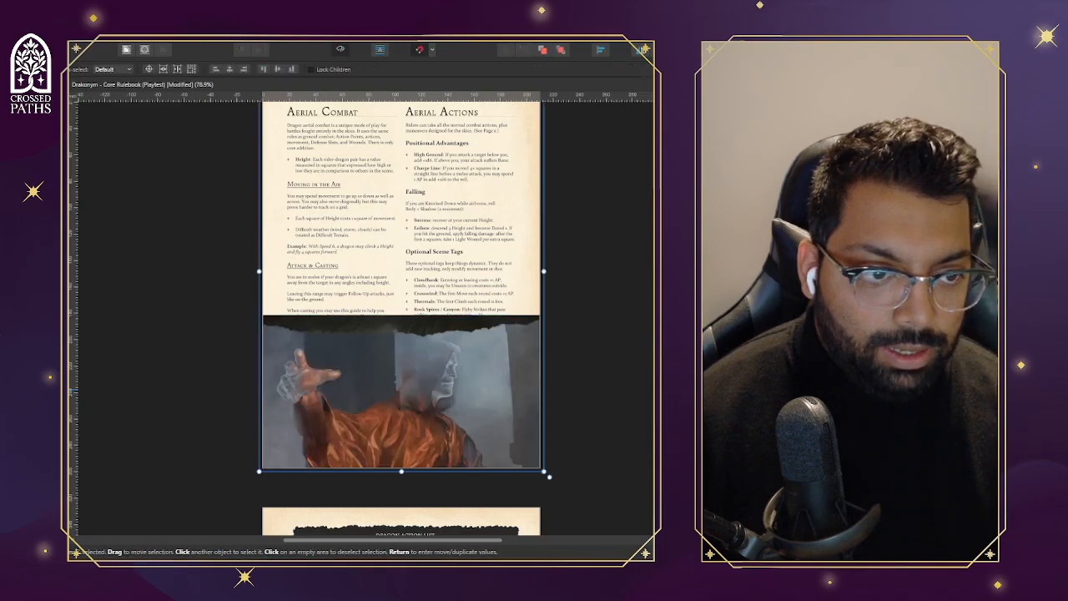
pyautogui.doubleClick(417, 390)
pyautogui.press('Delete')
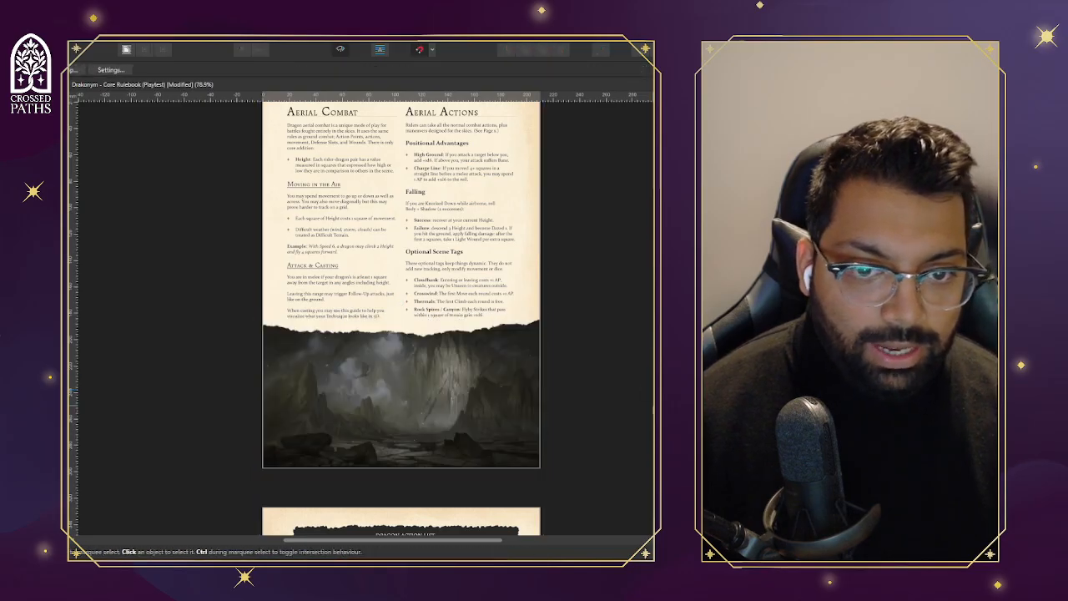
pyautogui.scroll(3, 518, 334)
pyautogui.scroll(-2, 526, 346)
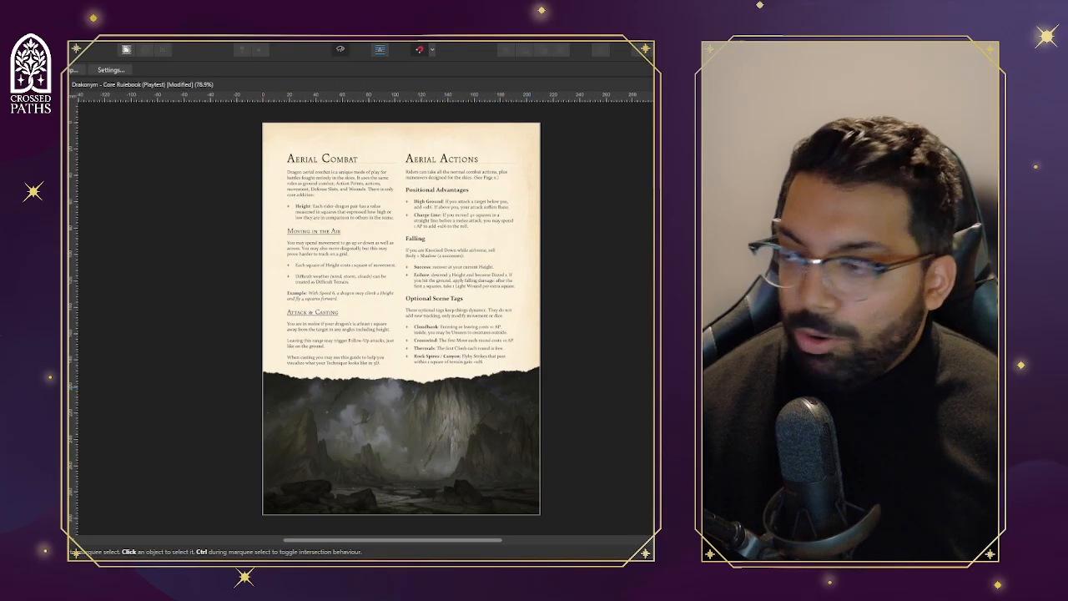
# Review the Dragon Combat & Aerial Battles page and the rules text on the following Aerial Combat and Aerial Actions page
pyautogui.scroll(5, 623, 371)
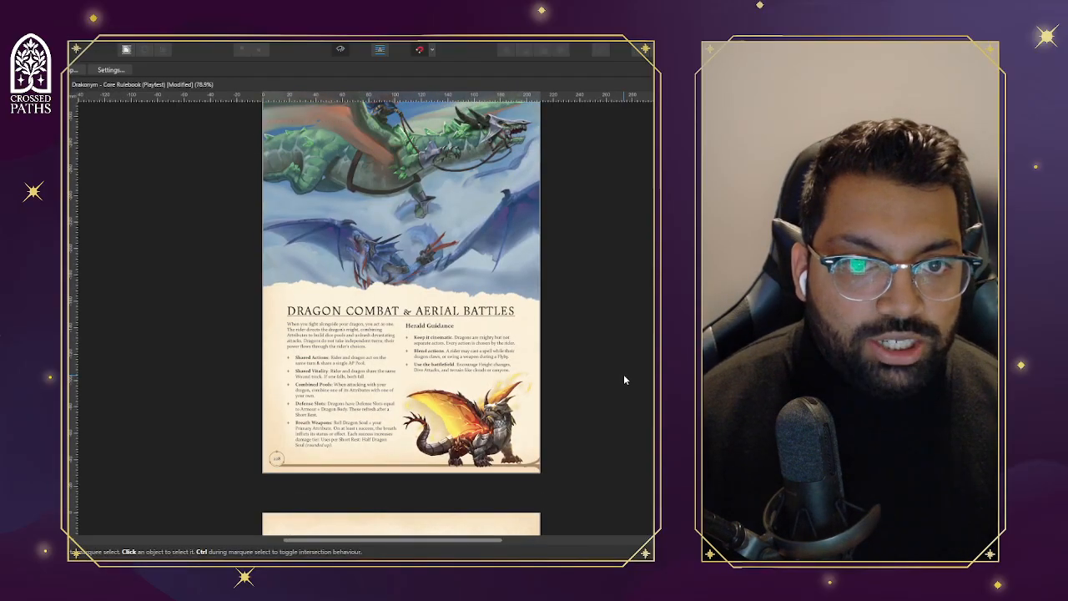
pyautogui.scroll(1, 623, 379)
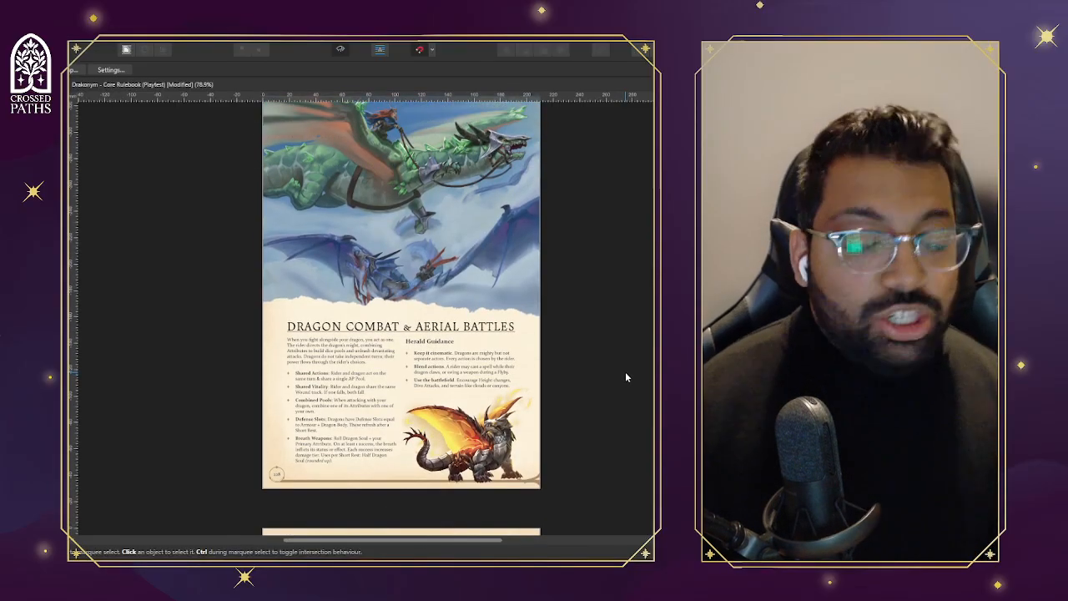
pyautogui.scroll(3, 410, 381)
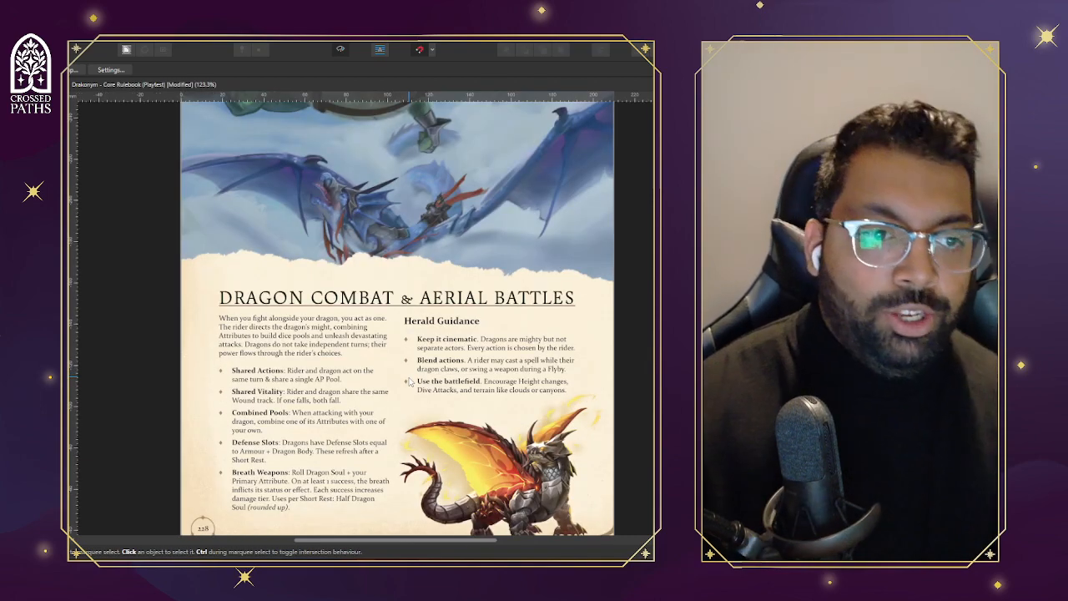
pyautogui.scroll(5, 413, 380)
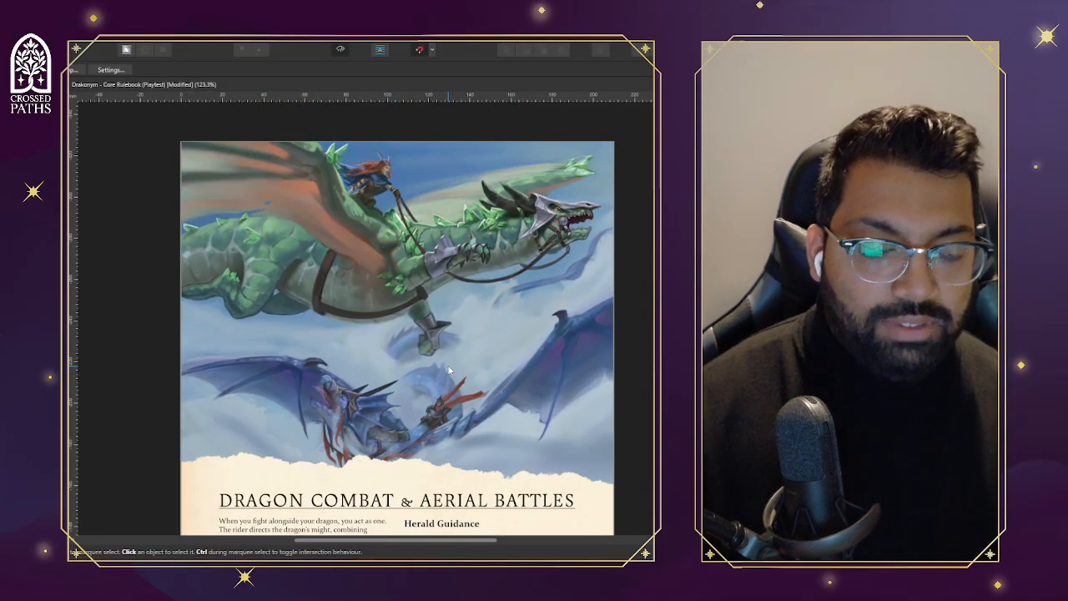
pyautogui.scroll(-7, 450, 341)
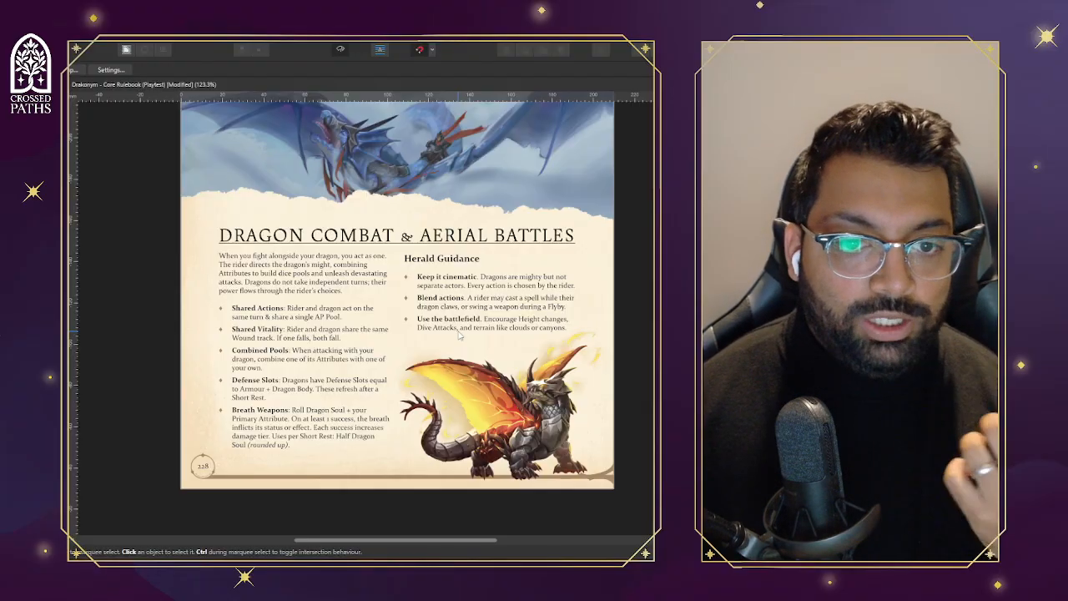
pyautogui.scroll(-2, 458, 335)
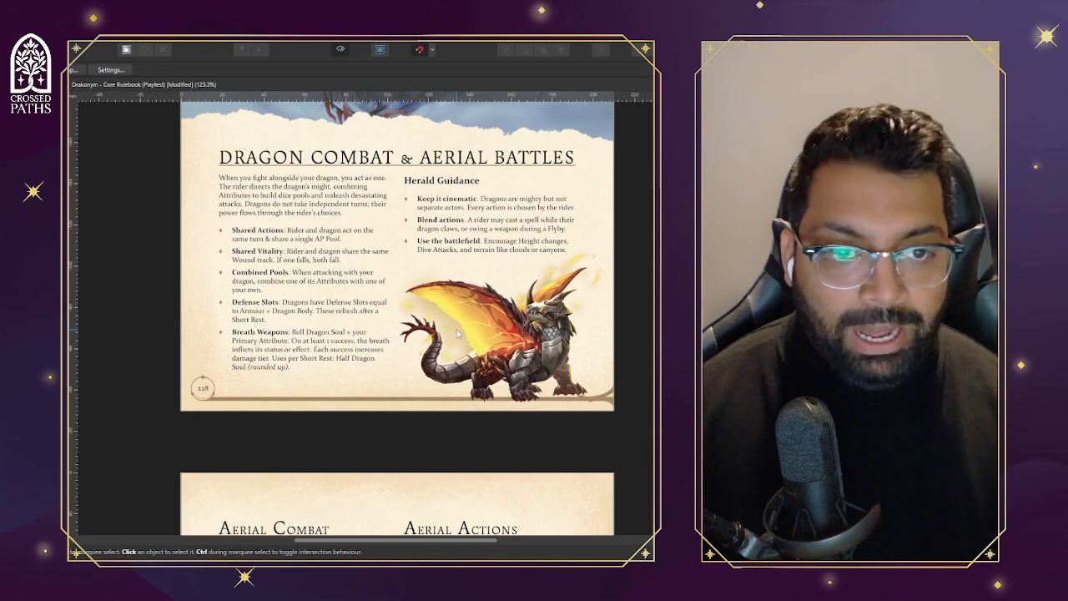
pyautogui.scroll(-8, 454, 336)
pyautogui.scroll(-2, 450, 338)
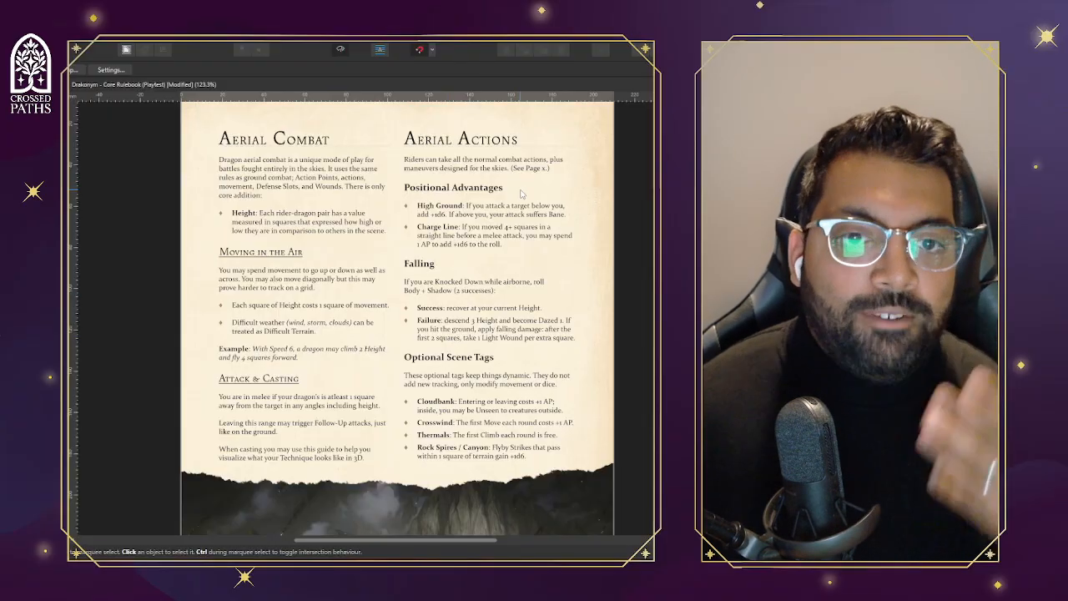
pyautogui.scroll(3, 523, 193)
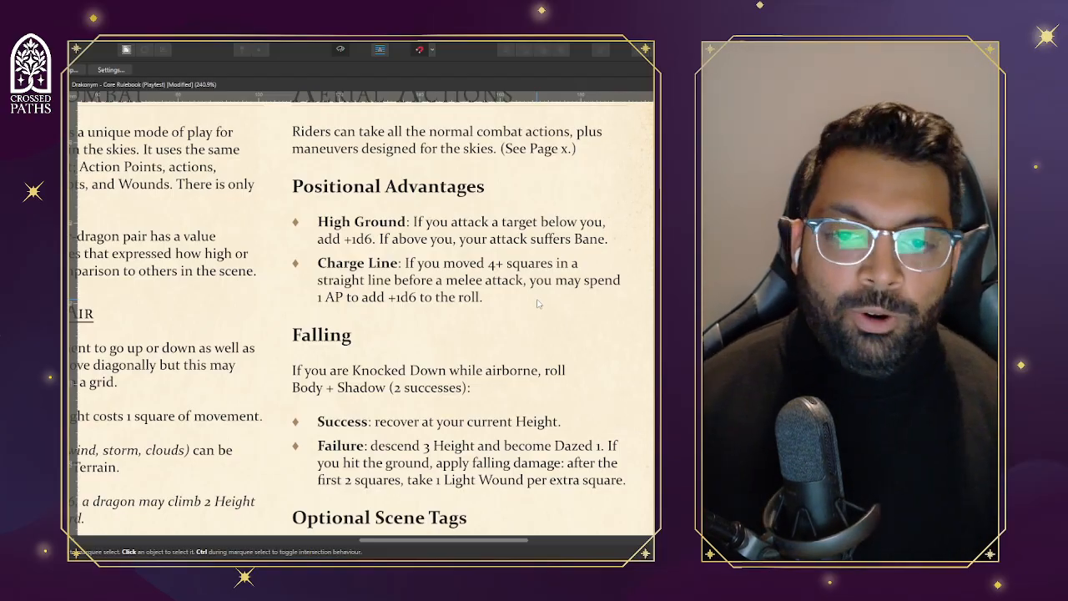
pyautogui.scroll(-3, 538, 303)
pyautogui.scroll(-3, 530, 306)
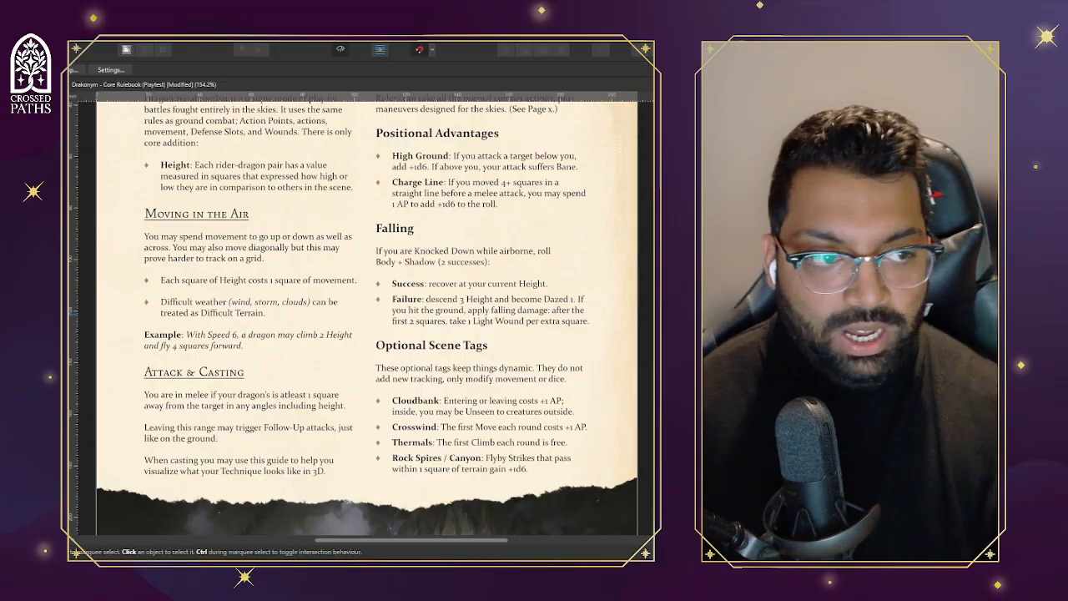
pyautogui.scroll(-5, 521, 477)
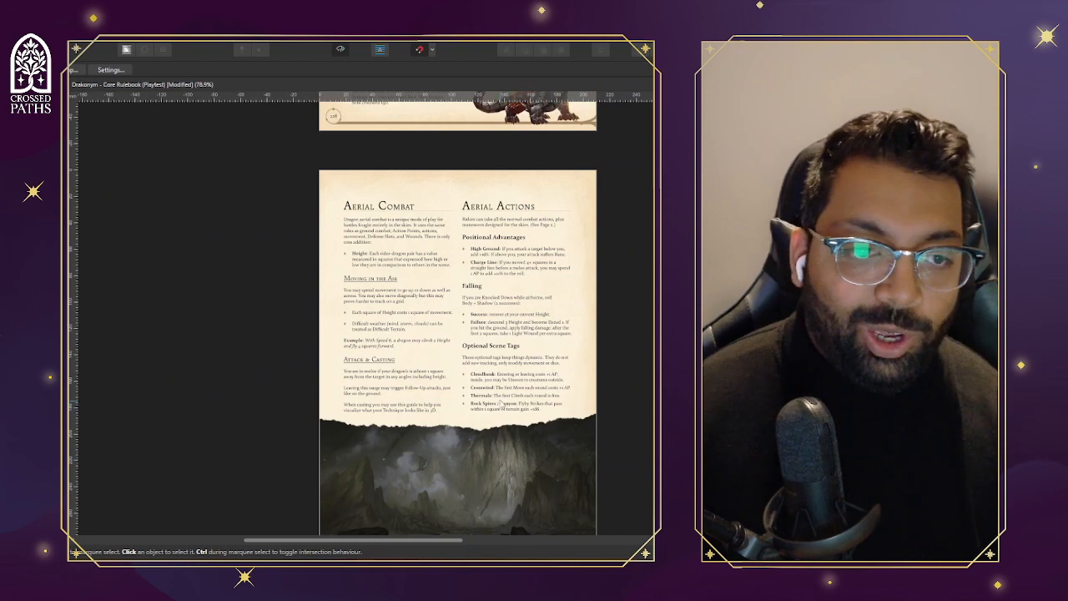
pyautogui.scroll(3, 507, 370)
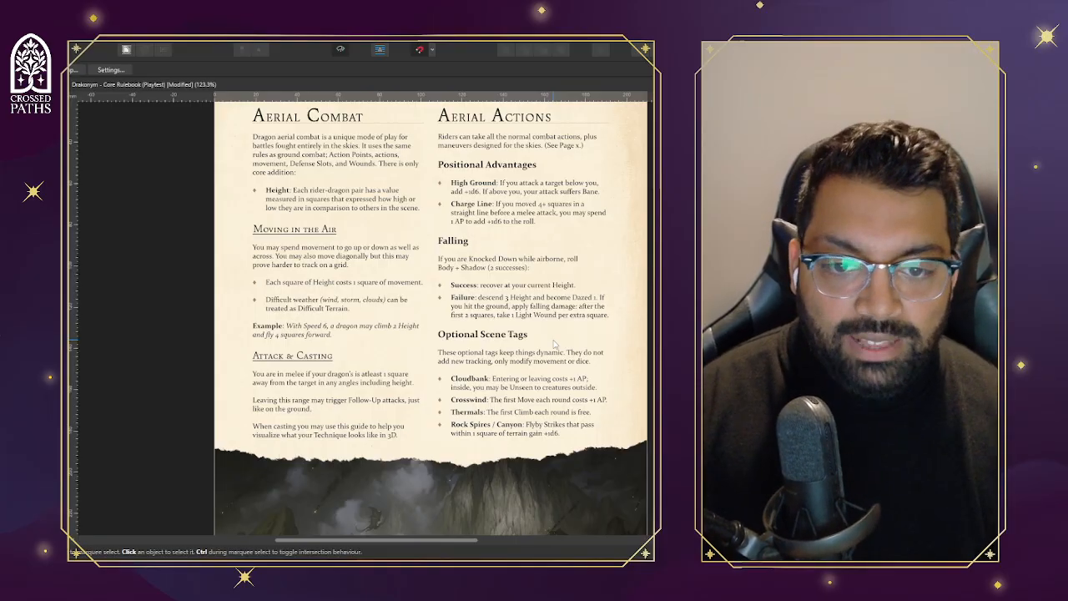
# Reword the last Attack & Casting paragraph to say "use the templates on Page x" instead of "this guide"
pyautogui.scroll(4, 308, 448)
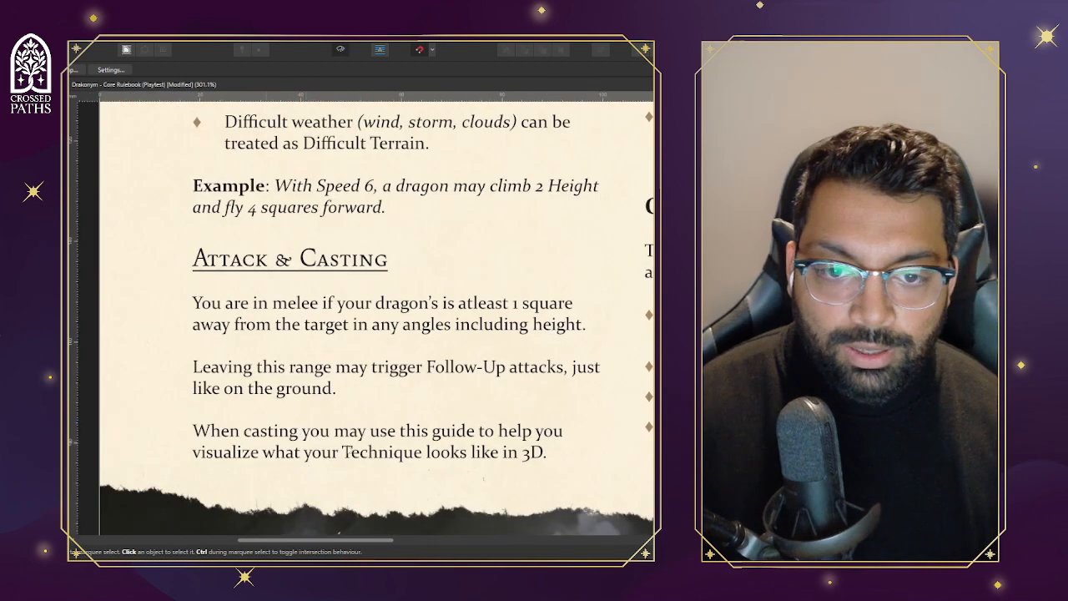
pyautogui.doubleClick(422, 433)
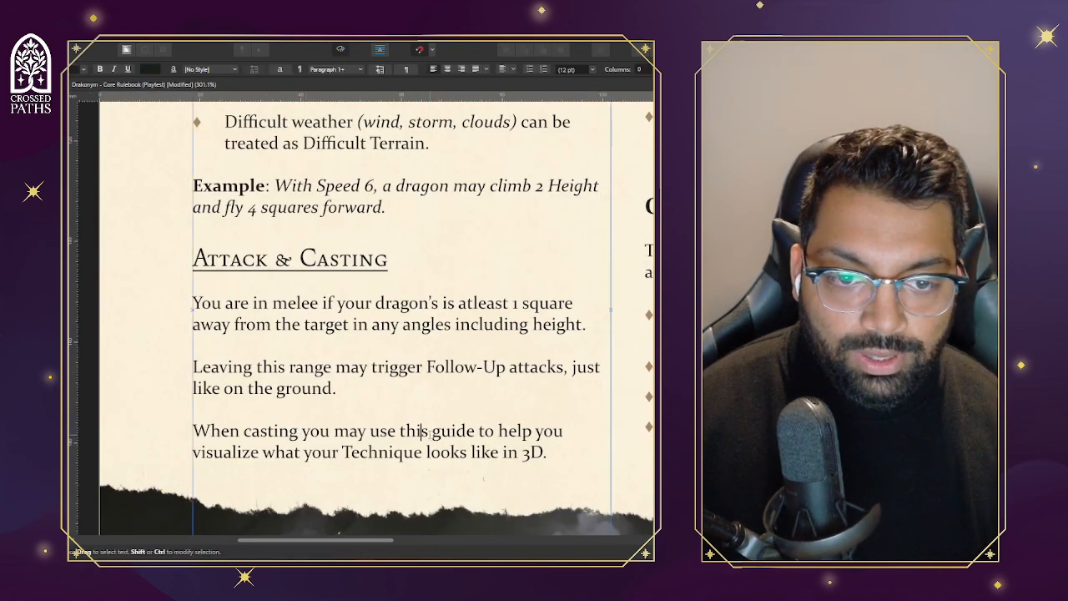
pyautogui.moveTo(416, 432); pyautogui.dragTo(428, 432)
pyautogui.write('e')
pyautogui.click(475, 431)
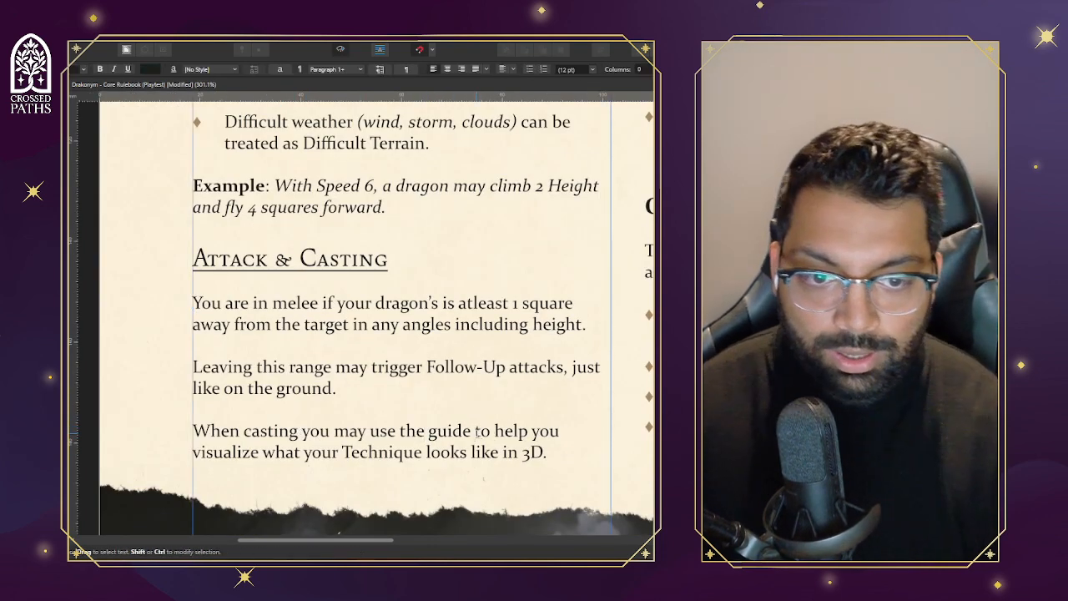
pyautogui.write('on Page x')
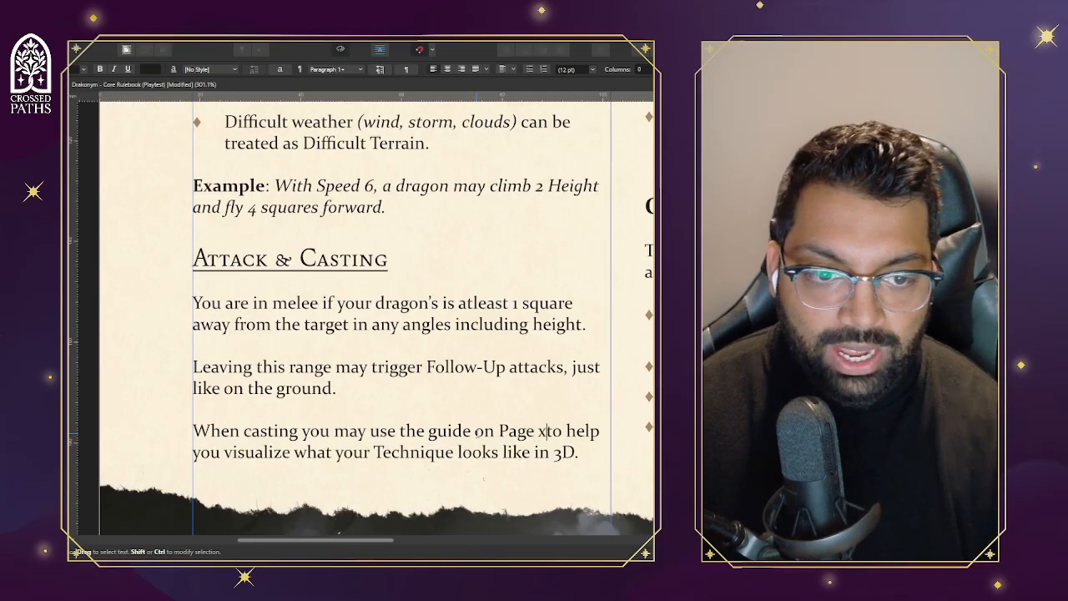
pyautogui.doubleClick(449, 432)
pyautogui.write('template')
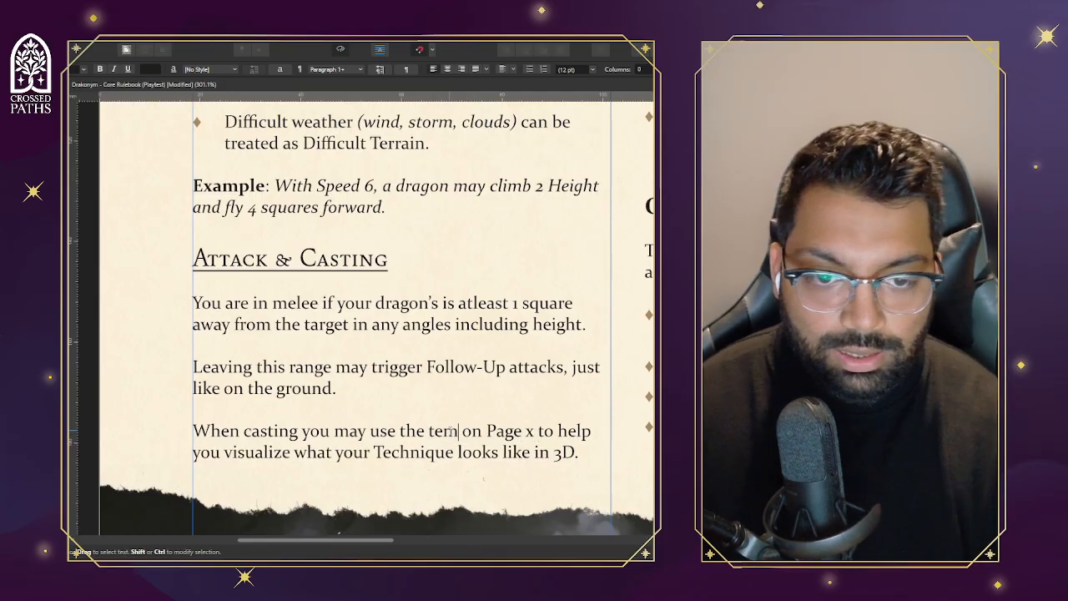
pyautogui.write('s')
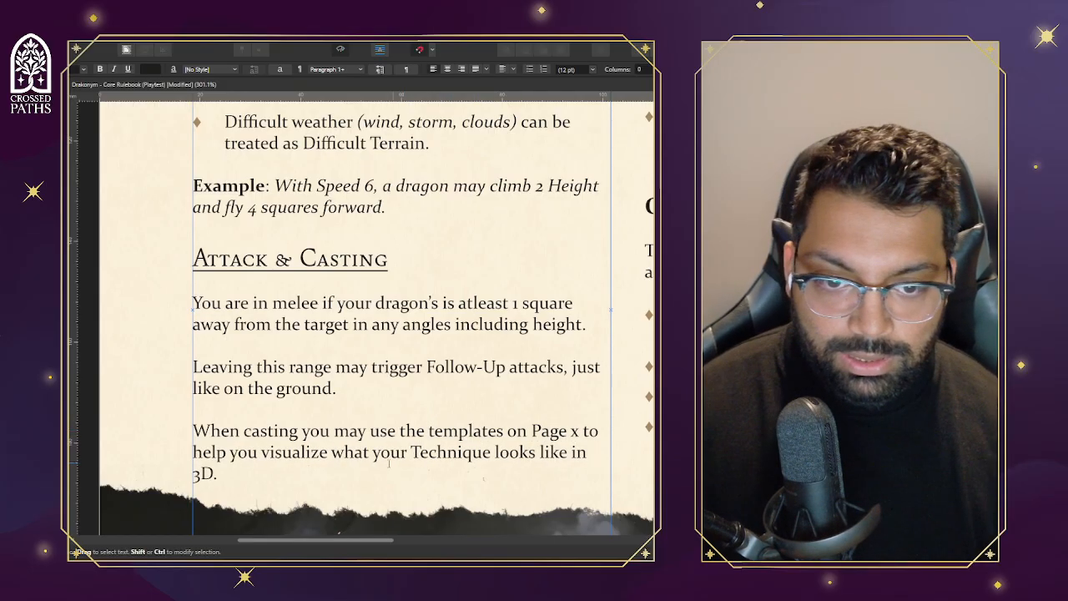
# Change "your Technique" to "Techniques" in the last Attack & Casting paragraph
pyautogui.doubleClick(390, 451)
pyautogui.press('BackSpace')
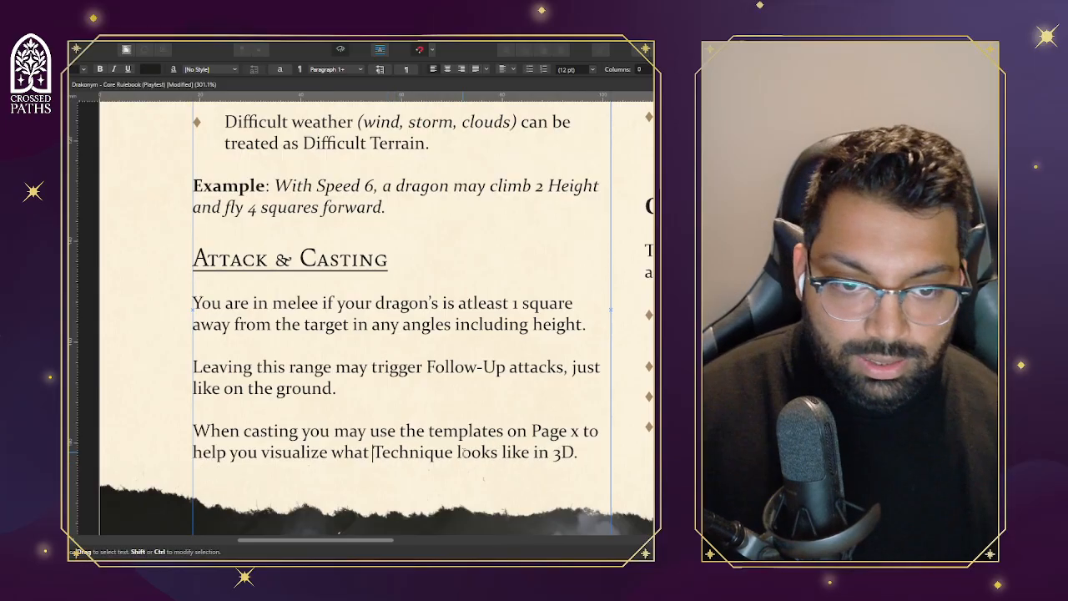
pyautogui.write('s')
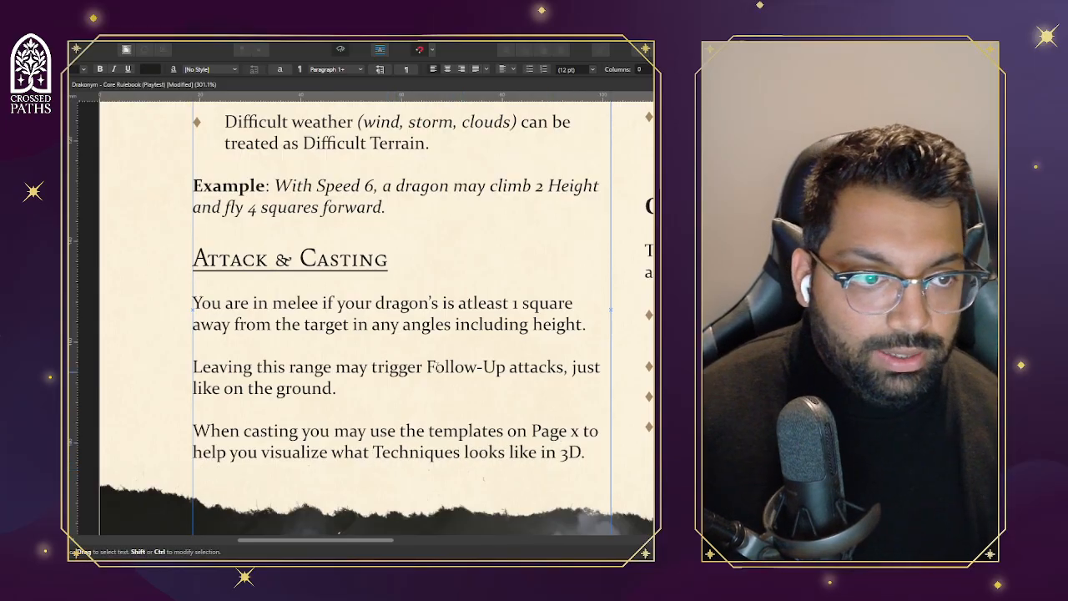
# Examine the Positional Advantages rules on the Aerial Combat page, especially the wording of the Charge Line bullet
pyautogui.keyDown('ctrl'); pyautogui.scroll(-2, 434, 368); pyautogui.keyUp('ctrl')
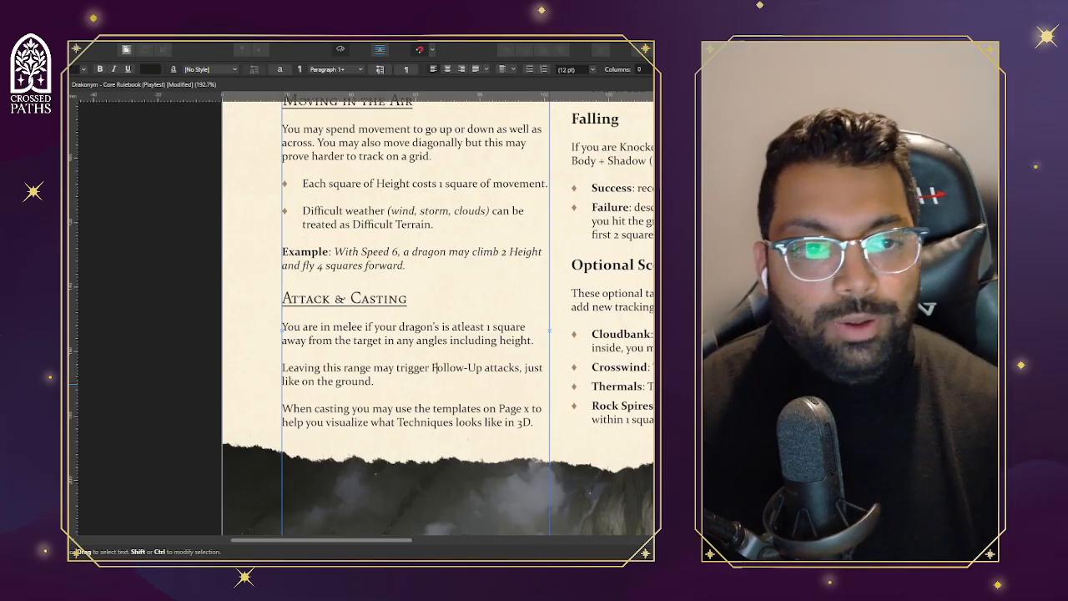
pyautogui.moveTo(394, 540); pyautogui.dragTo(519, 531)
pyautogui.scroll(3, 509, 336)
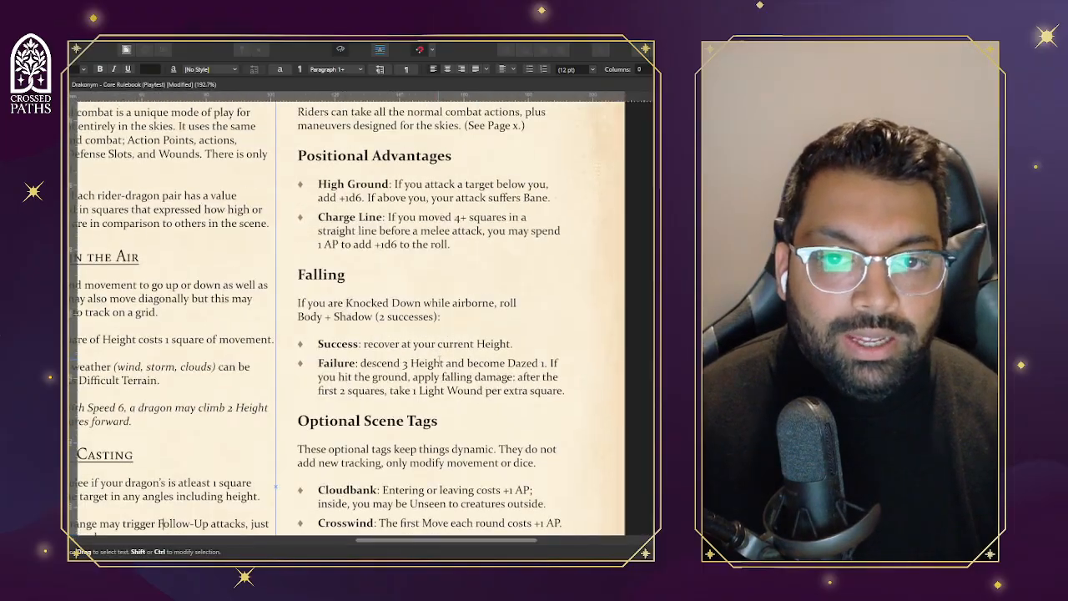
pyautogui.scroll(3, 508, 334)
pyautogui.moveTo(138, 259); pyautogui.dragTo(254, 261)
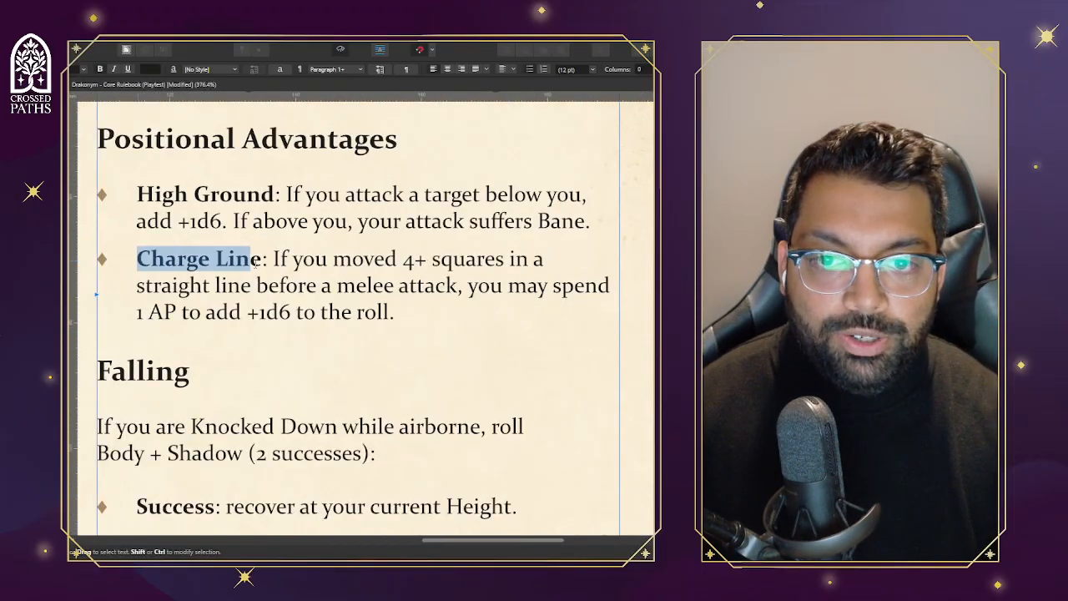
pyautogui.hotkey('ctrl', 'b')
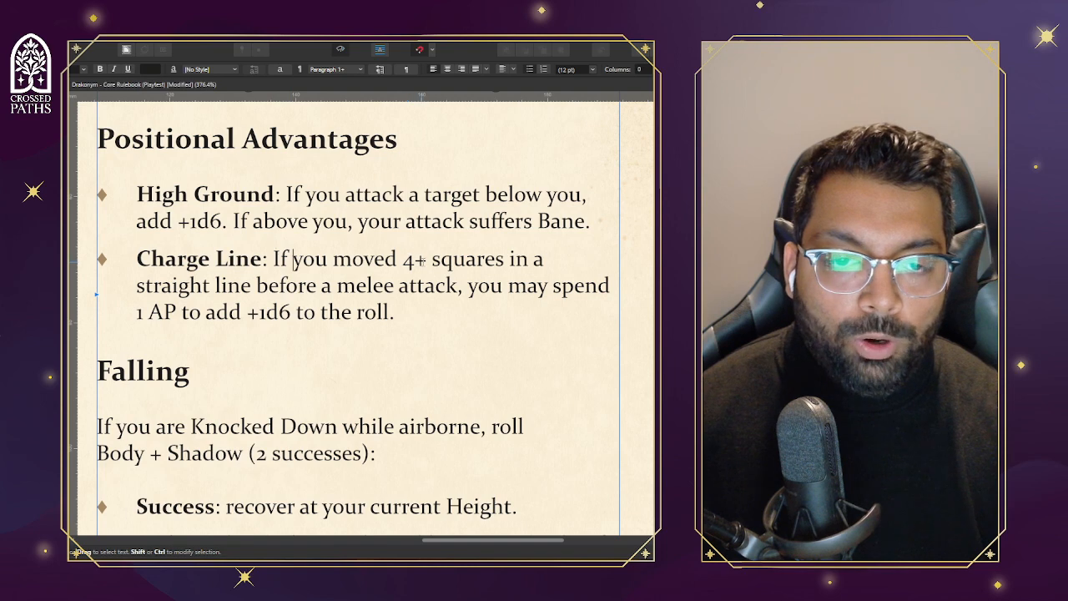
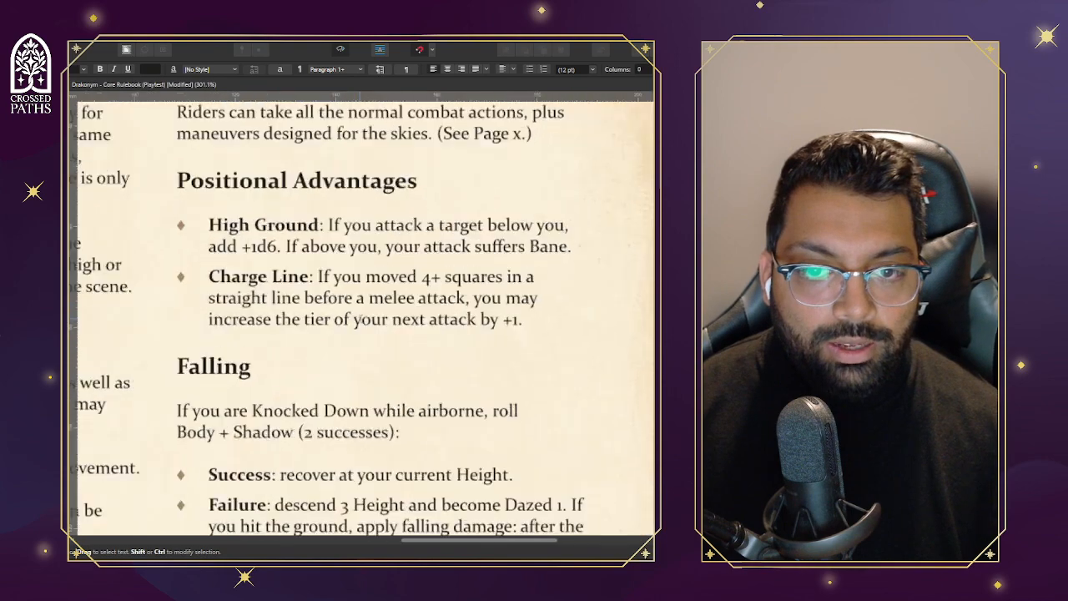
# Replace the Charge Line wording after "you may" with "automatically gain +", keeping the closing period
pyautogui.moveTo(520, 318); pyautogui.dragTo(578, 325)
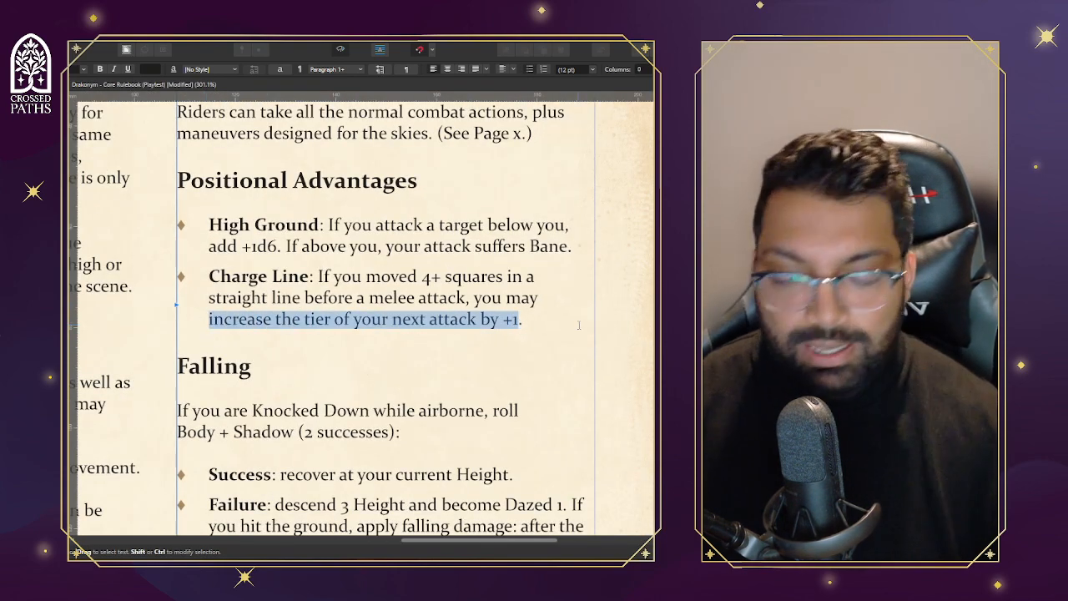
pyautogui.write('automi')
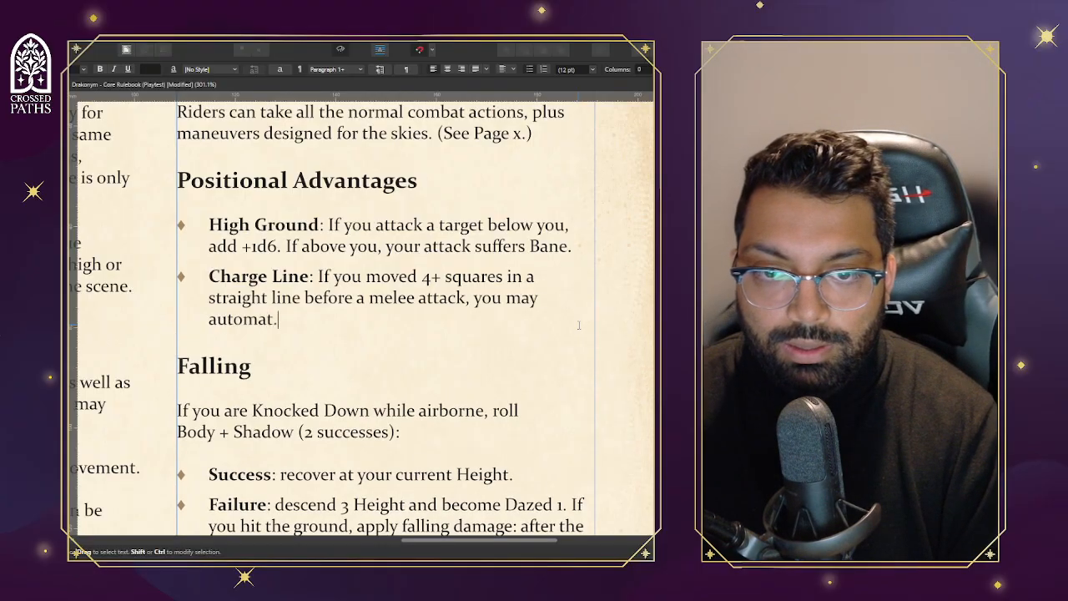
pyautogui.write('tically gain +')
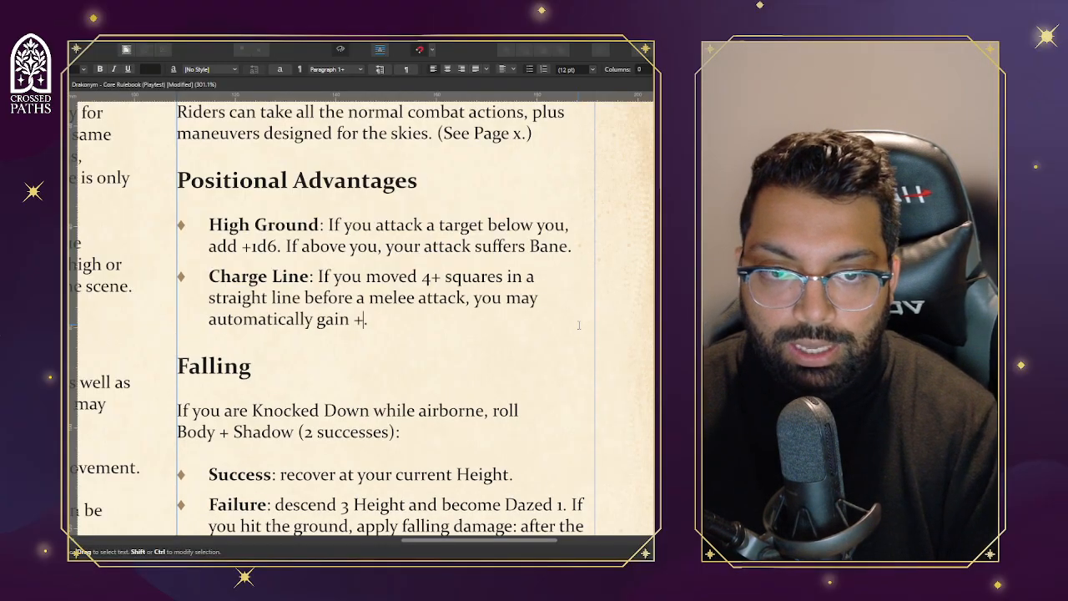
# Continue the end of the Charge Line bullet after "gain +" with "1 success on you"
pyautogui.write('1 success')
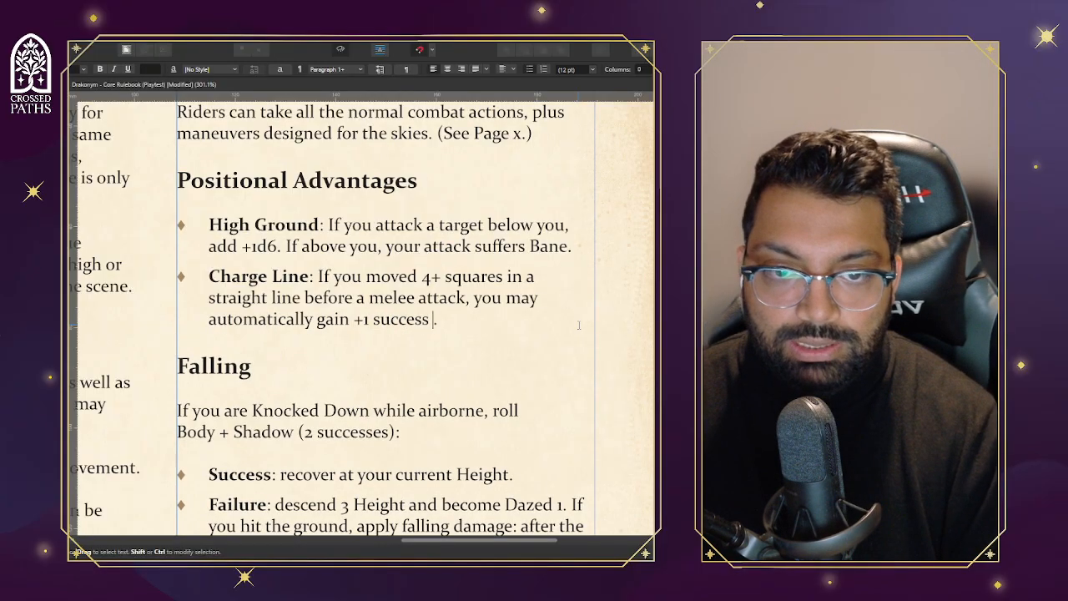
pyautogui.write(' on you')
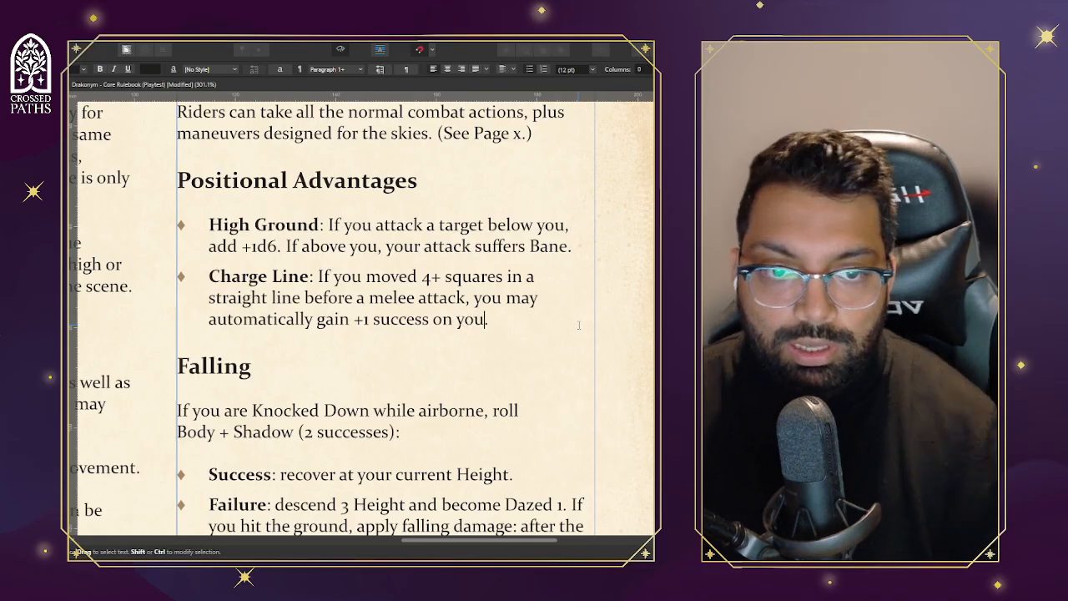
# Try to change "a melee attack" to "an attack" in the Charge Line bullet
pyautogui.moveTo(397, 298); pyautogui.dragTo(369, 298)
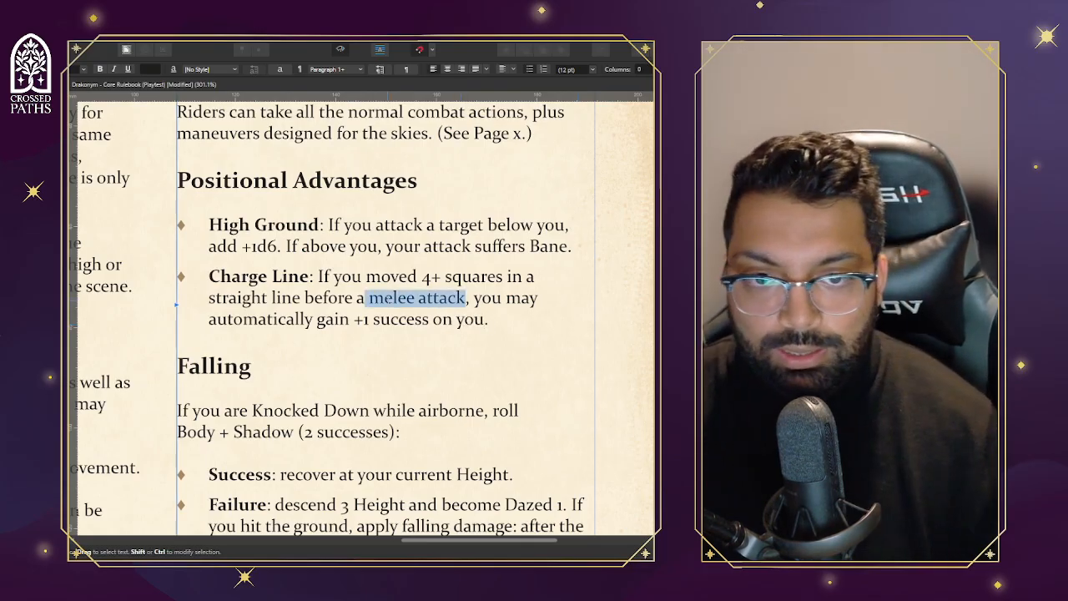
pyautogui.click(415, 298)
pyautogui.doubleClick(408, 297)
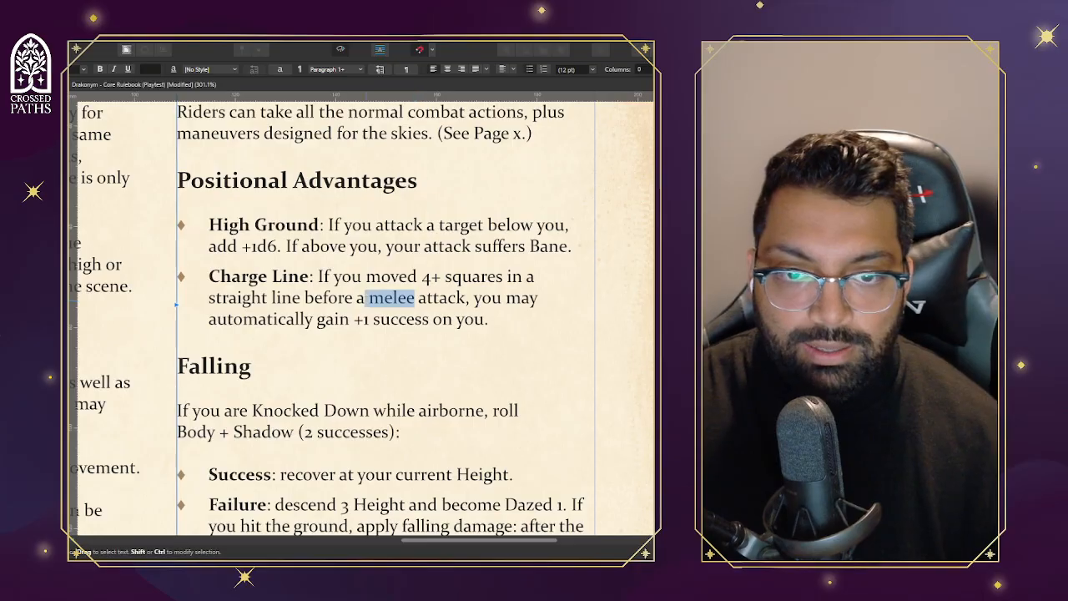
pyautogui.press('BackSpace')
pyautogui.write('n you')
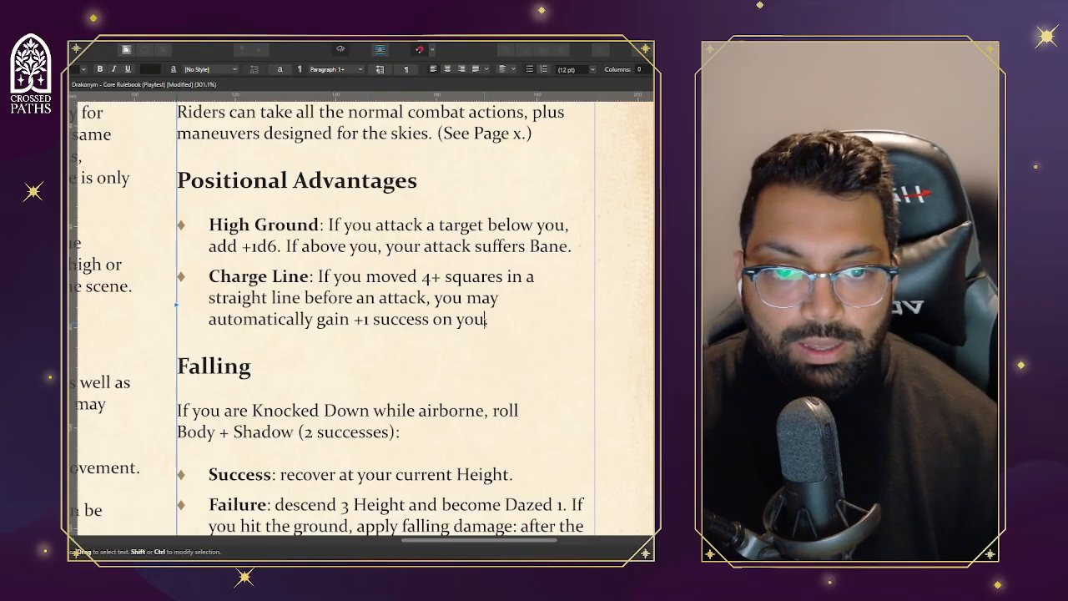
pyautogui.write('.')
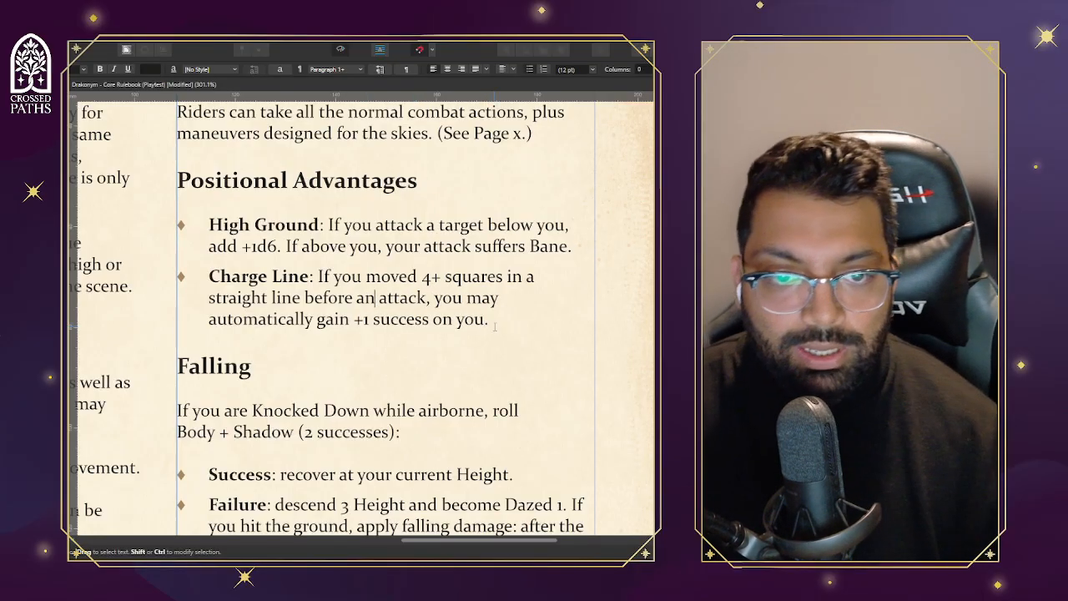
pyautogui.hotkey('ctrl', 'z')
pyautogui.hotkey('ctrl', 'z')
pyautogui.hotkey('ctrl', 'z')
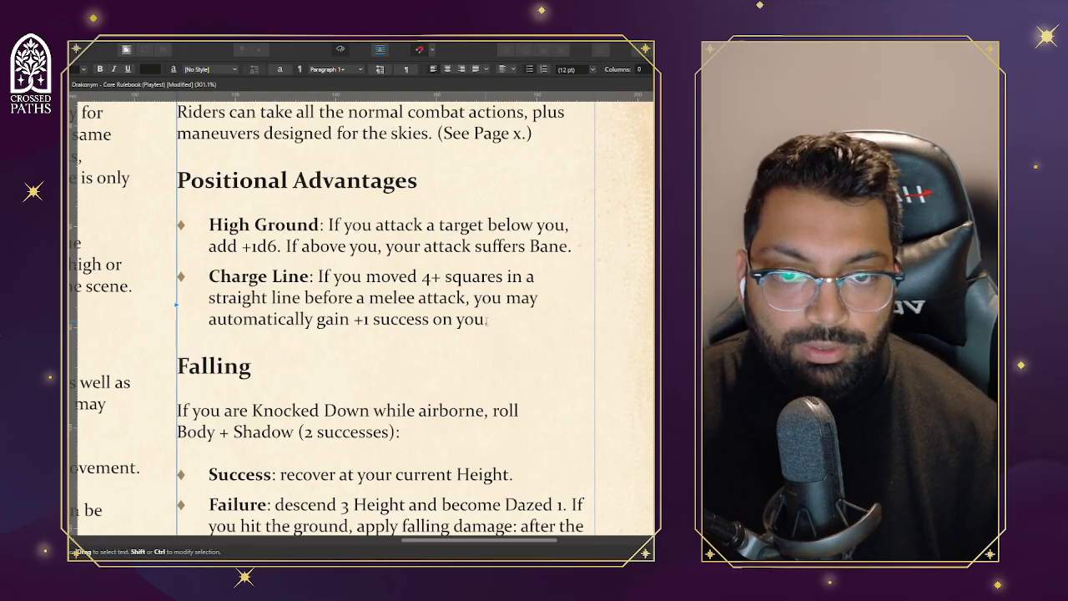
# Replace "on you" with "it" at the end of the Charge Line bullet
pyautogui.write('r ')
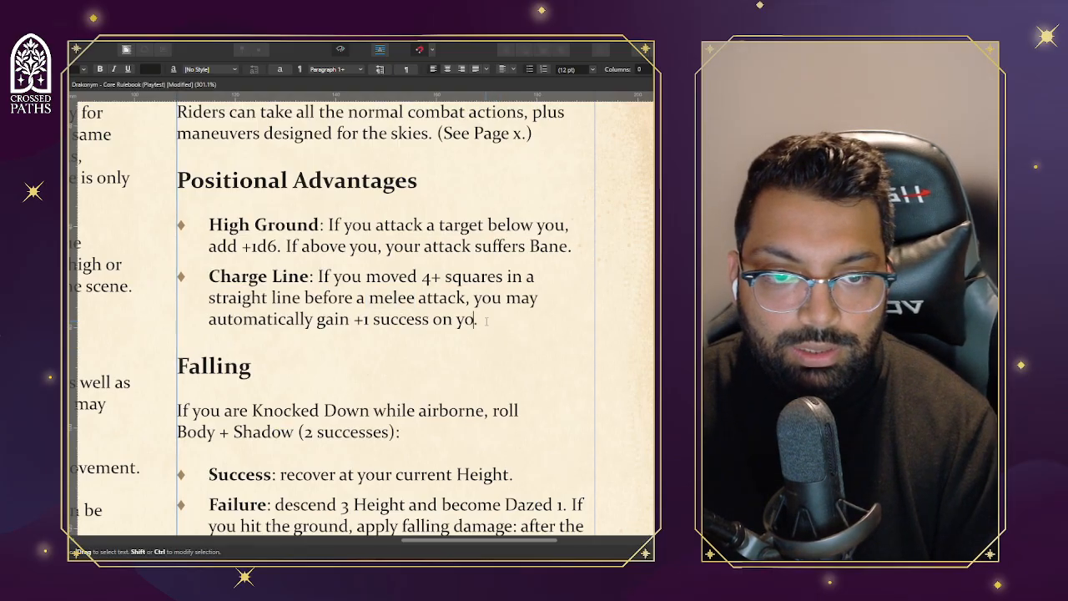
pyautogui.write('t')
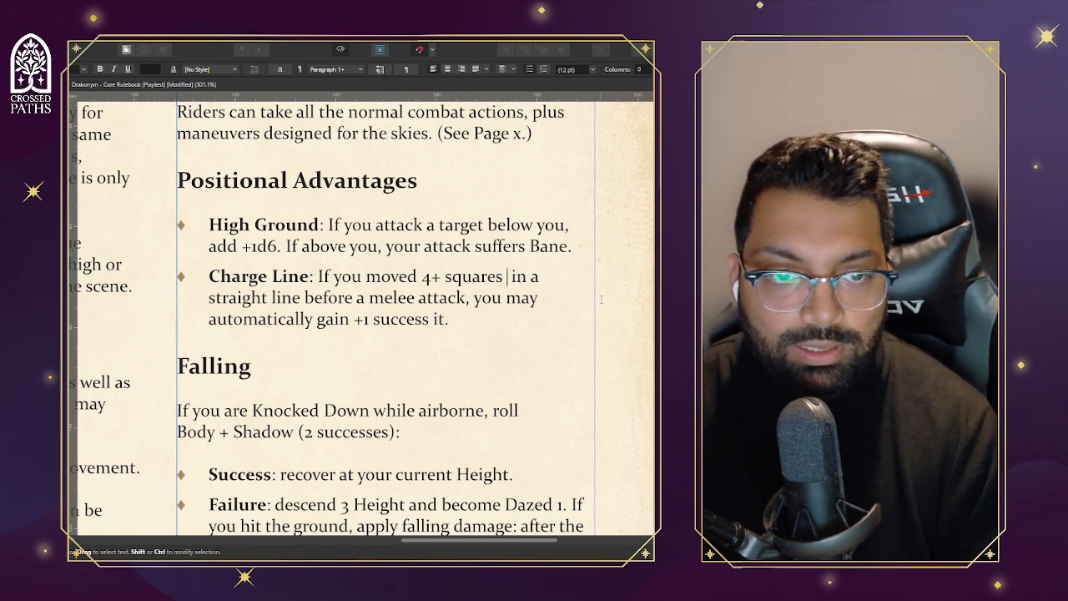
pyautogui.write('in a lin')
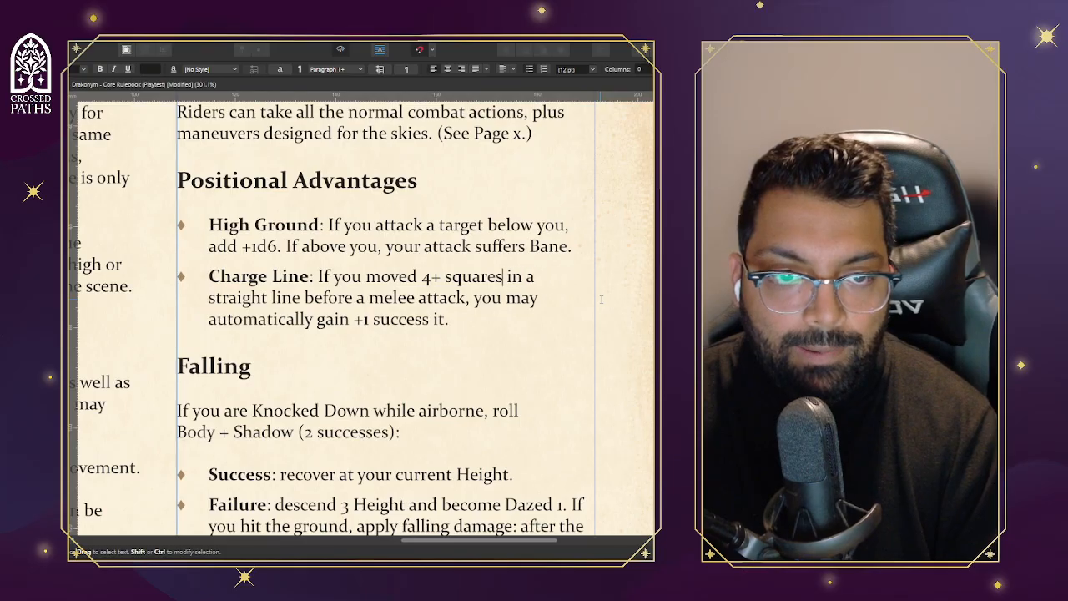
pyautogui.write(' I nthe')
pyautogui.press('BackSpace')
pyautogui.press('BackSpace')
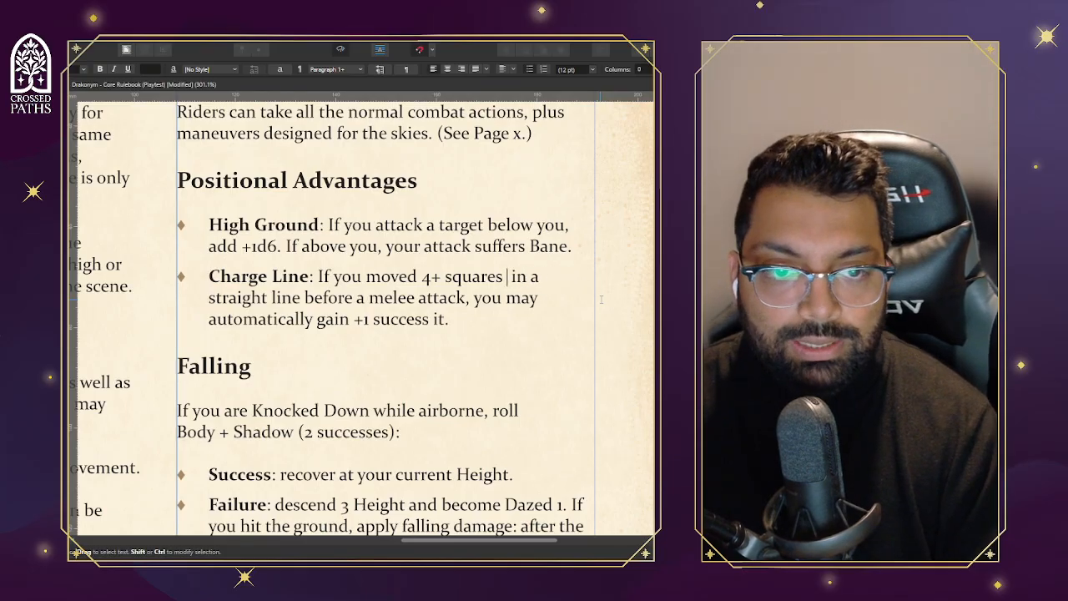
# Insert "downwards or in the horizontal" after "4+ squares" in the Charge Line bullet
pyautogui.write('downards or')
pyautogui.press('BackSpace')
pyautogui.press('BackSpace')
pyautogui.press('BackSpace')
pyautogui.press('BackSpace')
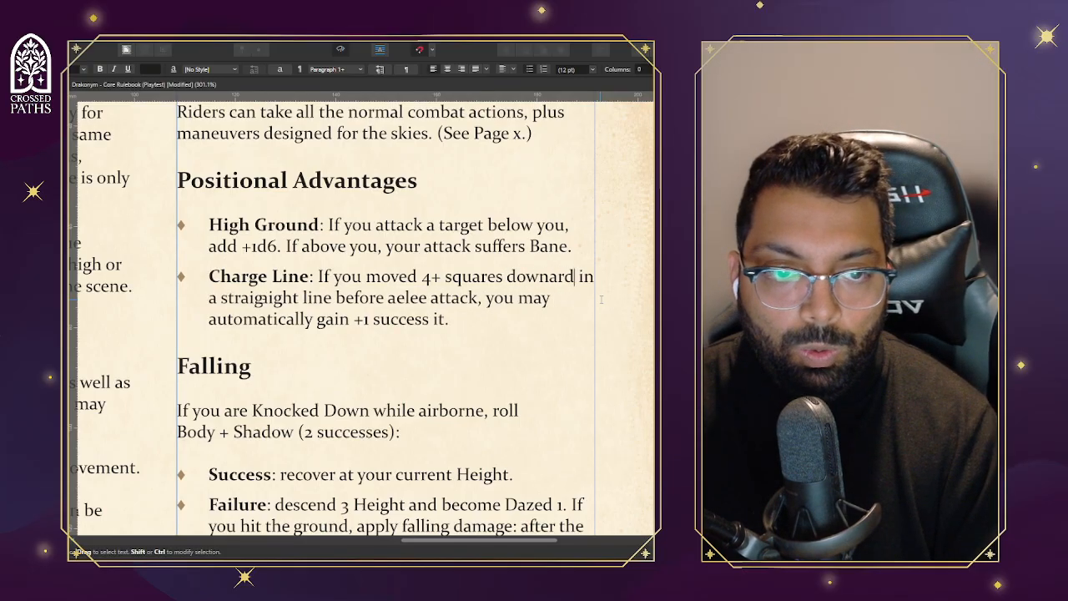
pyautogui.press('BackSpace')
pyautogui.press('BackSpace')
pyautogui.press('BackSpace')
pyautogui.write('wards or i')
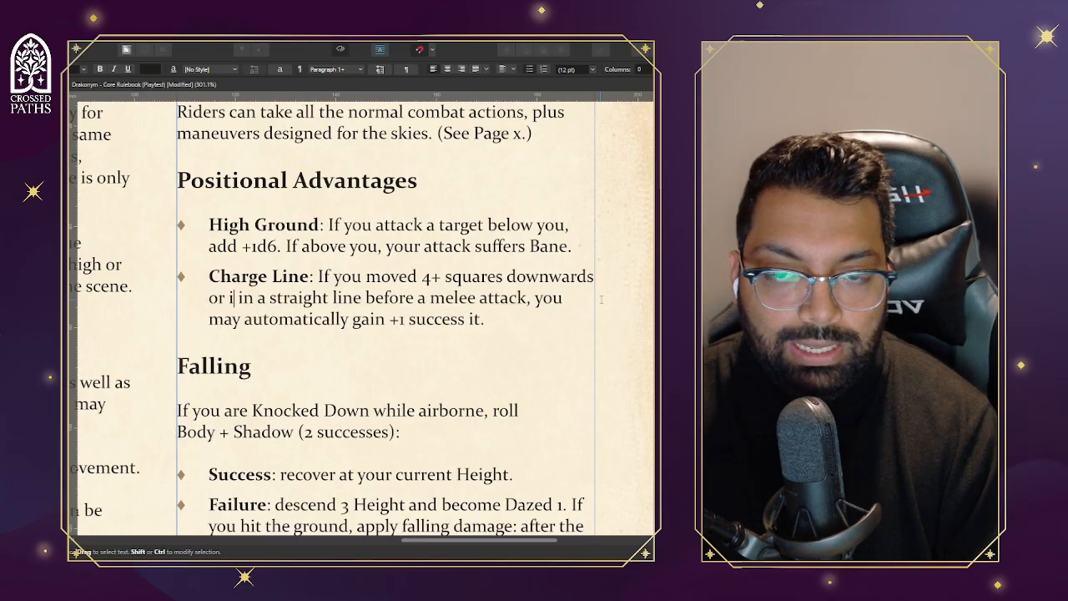
pyautogui.write('n the ver')
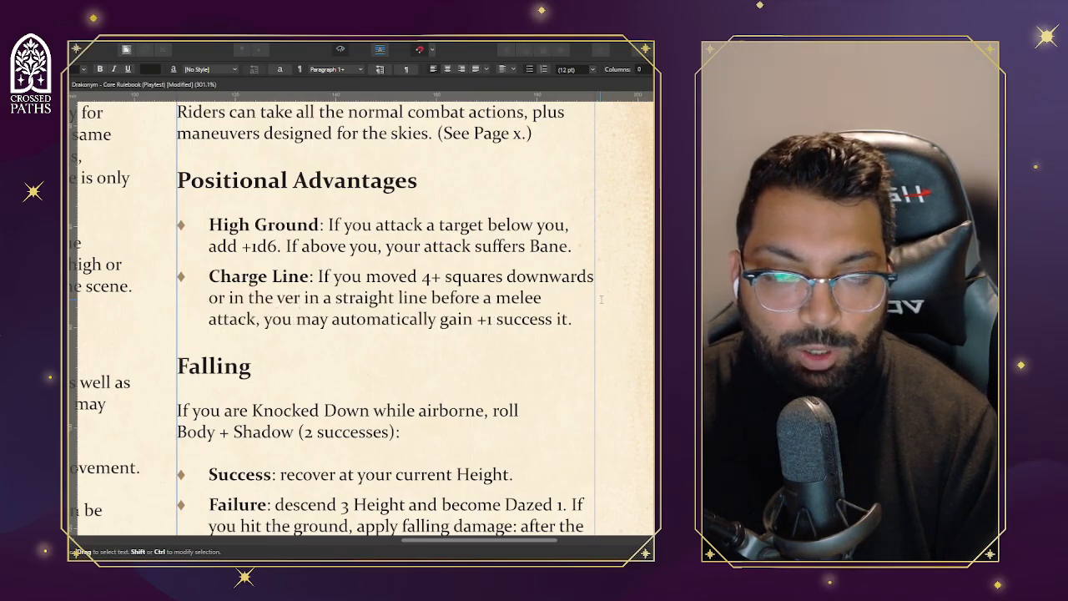
pyautogui.press('BackSpace')
pyautogui.press('BackSpace')
pyautogui.press('BackSpace')
pyautogui.write('horizo')
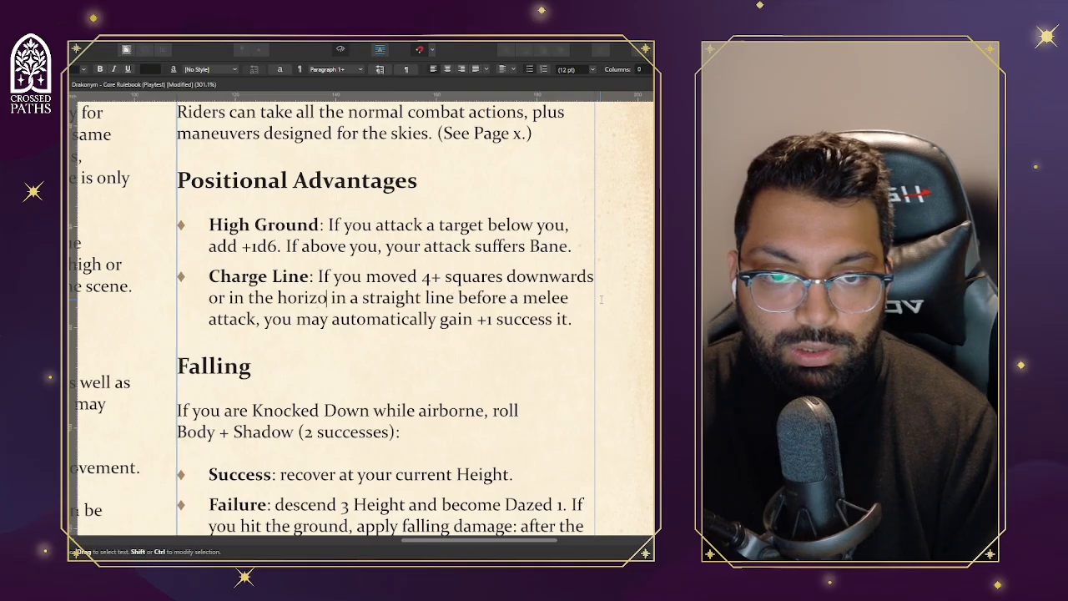
pyautogui.write('ntal')
# Delete "in a straight line" from the Charge Line bullet and insert "straight" before "downwards"
pyautogui.hotkey('ctrl', 'shift', 'Right')
pyautogui.hotkey('ctrl', 'shift', 'Right')
pyautogui.hotkey('ctrl', 'shift', 'Right')
pyautogui.hotkey('ctrl', 'shift', 'Right')
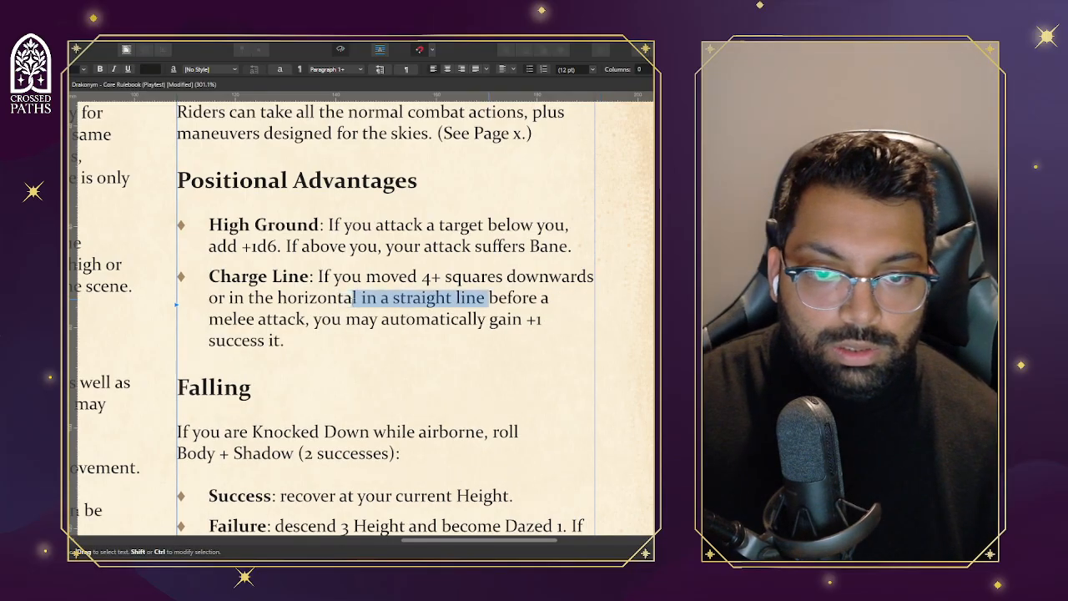
pyautogui.press('BackSpace')
pyautogui.click(507, 276)
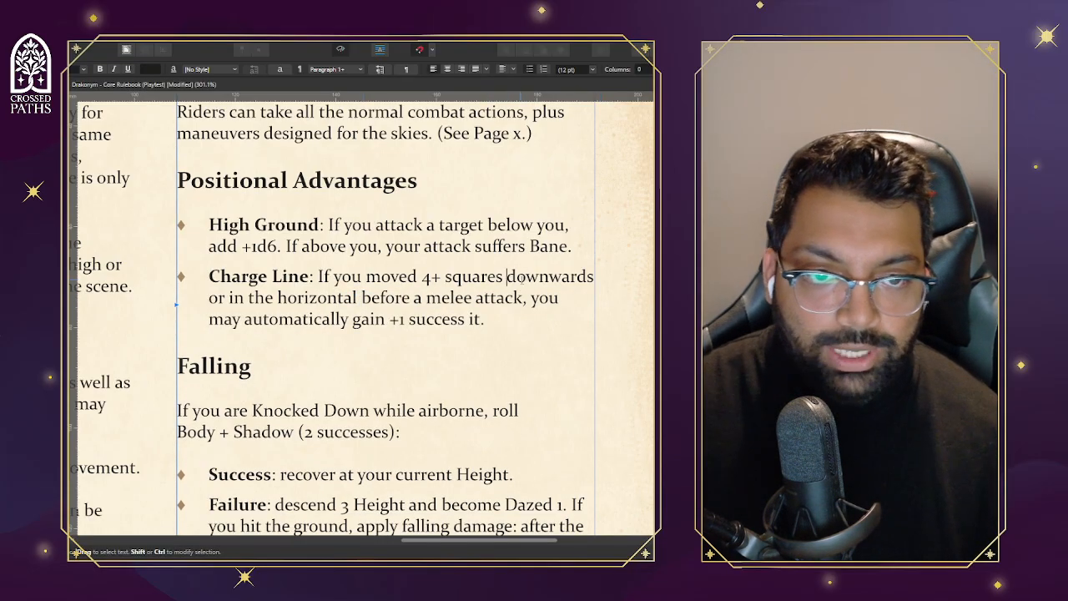
pyautogui.write('sta')
pyautogui.press('BackSpace')
pyautogui.write('raight')
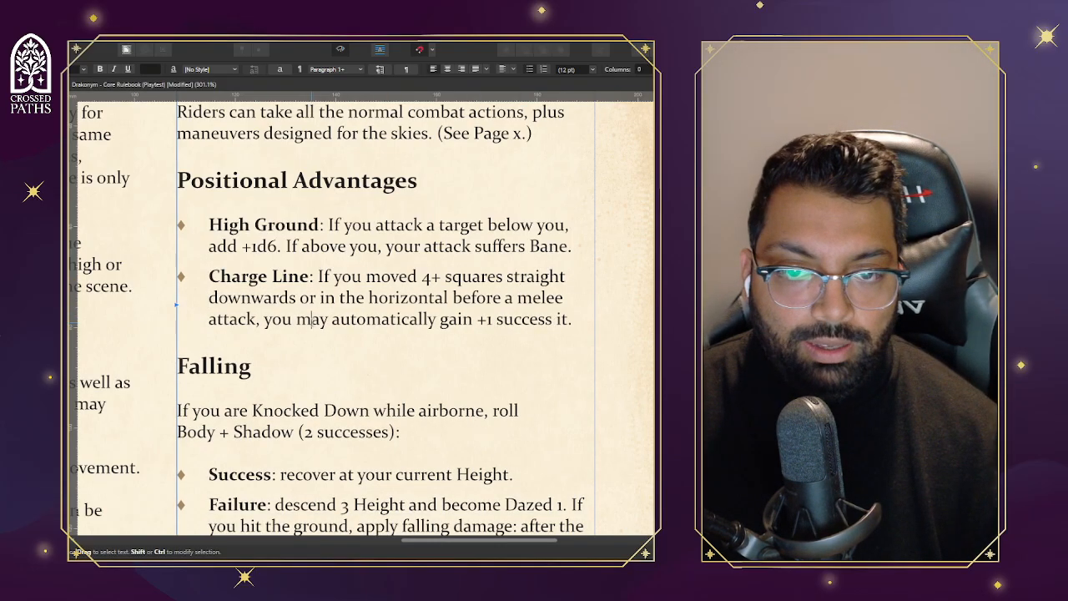
# Remove "may" from the Charge Line bullet and make its ending read "+1 success on it."
pyautogui.doubleClick(310, 319)
pyautogui.press('BackSpace')
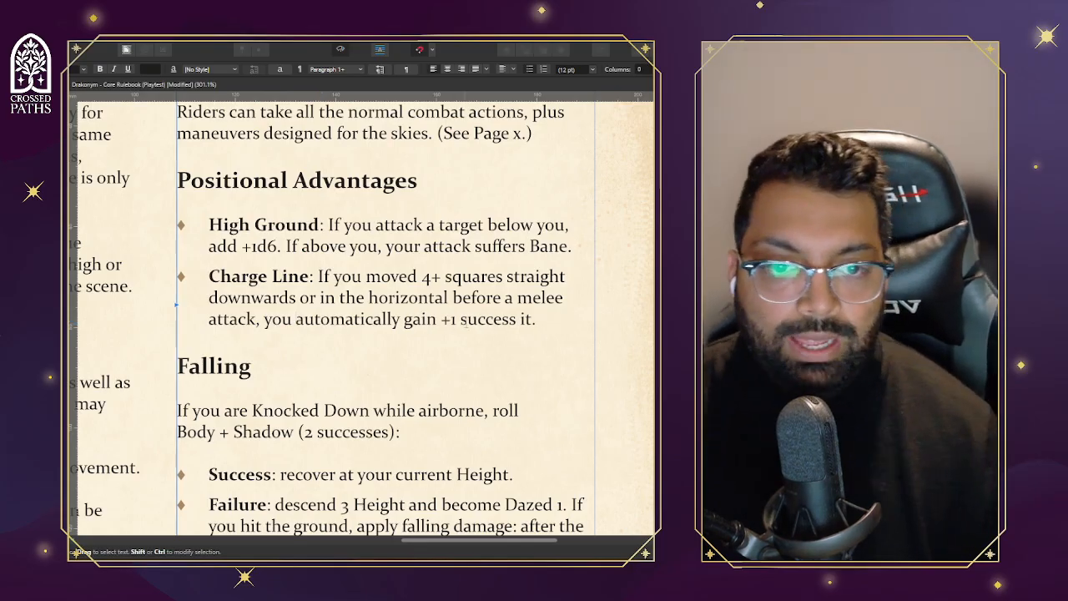
pyautogui.click(532, 320)
pyautogui.press('BackSpace')
pyautogui.press('BackSpace')
pyautogui.write('o')
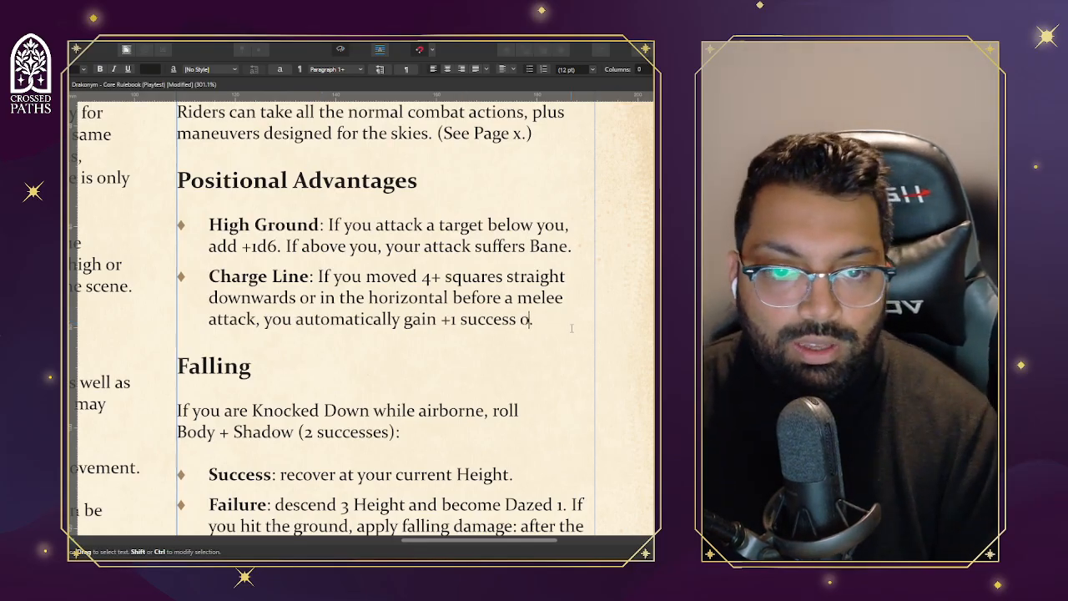
pyautogui.write('n it.')
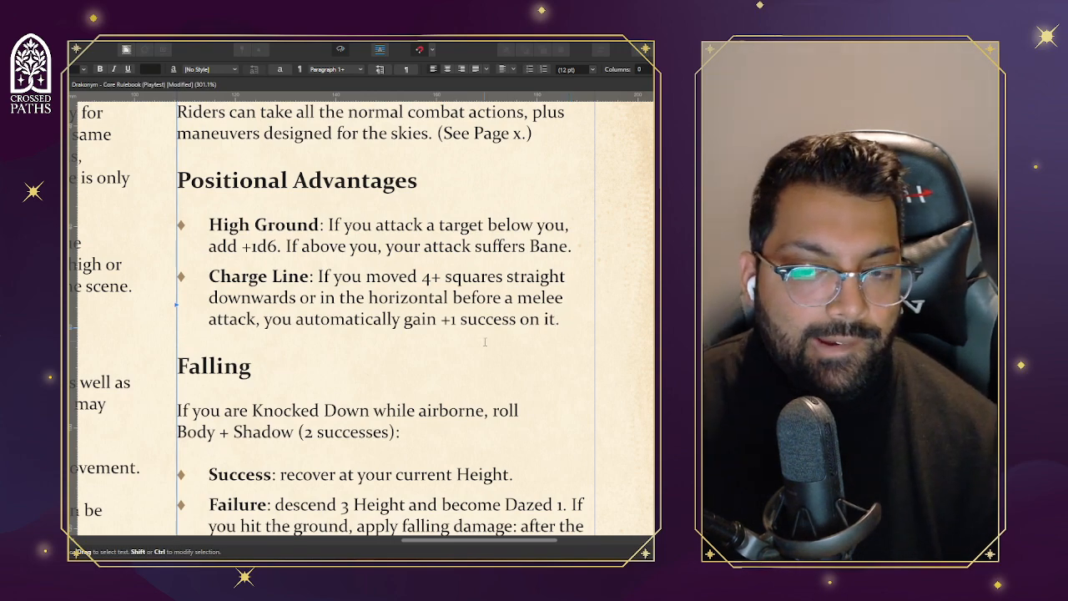
# In the first bullet under Moving in the Air, replace "of Height" with "upwards"
pyautogui.scroll(-3, 484, 342)
pyautogui.keyDown('ctrl'); pyautogui.scroll(-1, 484, 342); pyautogui.keyUp('ctrl')
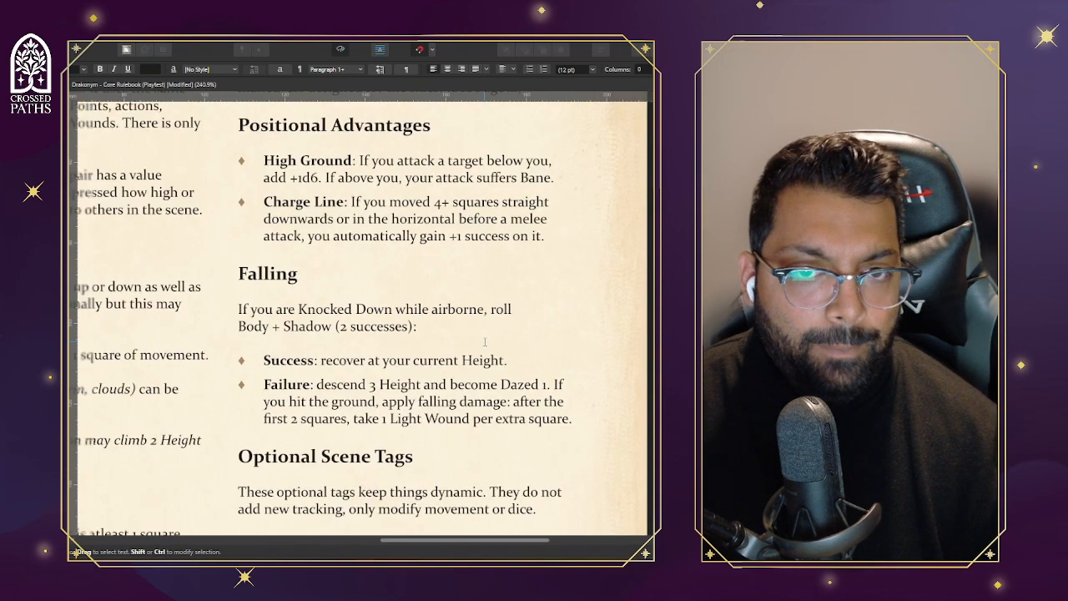
pyautogui.keyDown('ctrl'); pyautogui.scroll(-1, 484, 342); pyautogui.keyUp('ctrl')
pyautogui.scroll(-2, 484, 342)
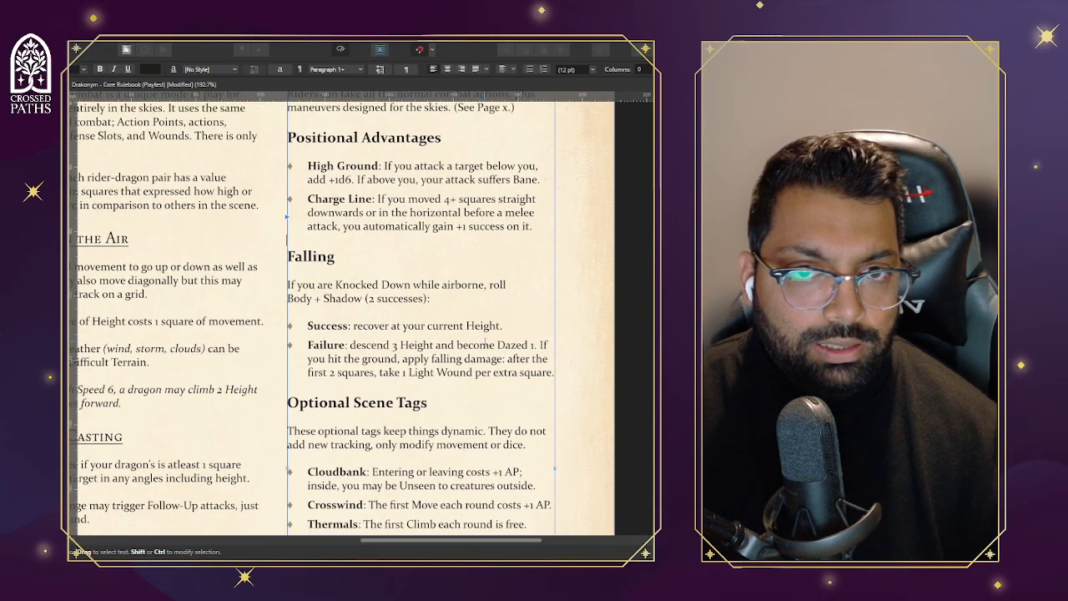
pyautogui.moveTo(476, 543); pyautogui.dragTo(367, 543)
pyautogui.keyDown('ctrl'); pyautogui.scroll(2, 397, 343); pyautogui.keyUp('ctrl')
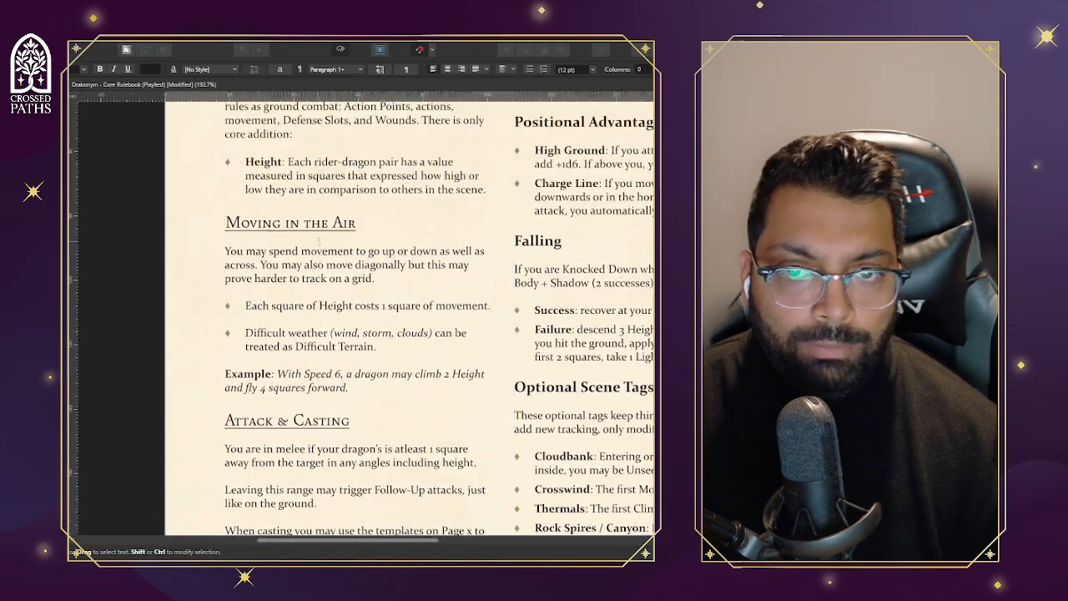
pyautogui.click(391, 343)
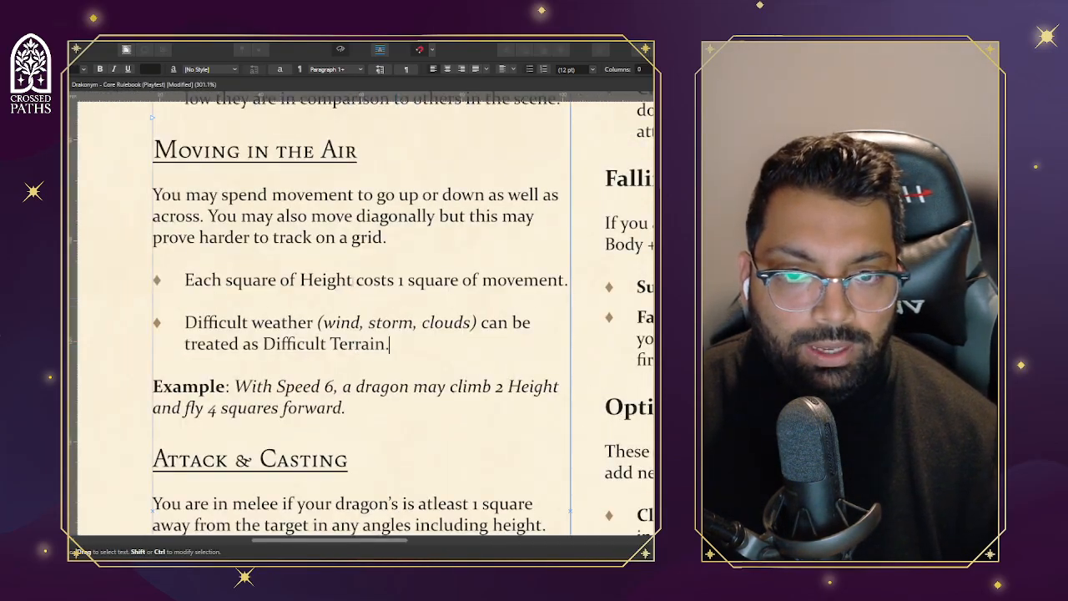
pyautogui.keyDown('ctrl'); pyautogui.scroll(-1, 224, 270); pyautogui.keyUp('ctrl')
pyautogui.keyDown('ctrl'); pyautogui.scroll(1, 335, 279); pyautogui.keyUp('ctrl')
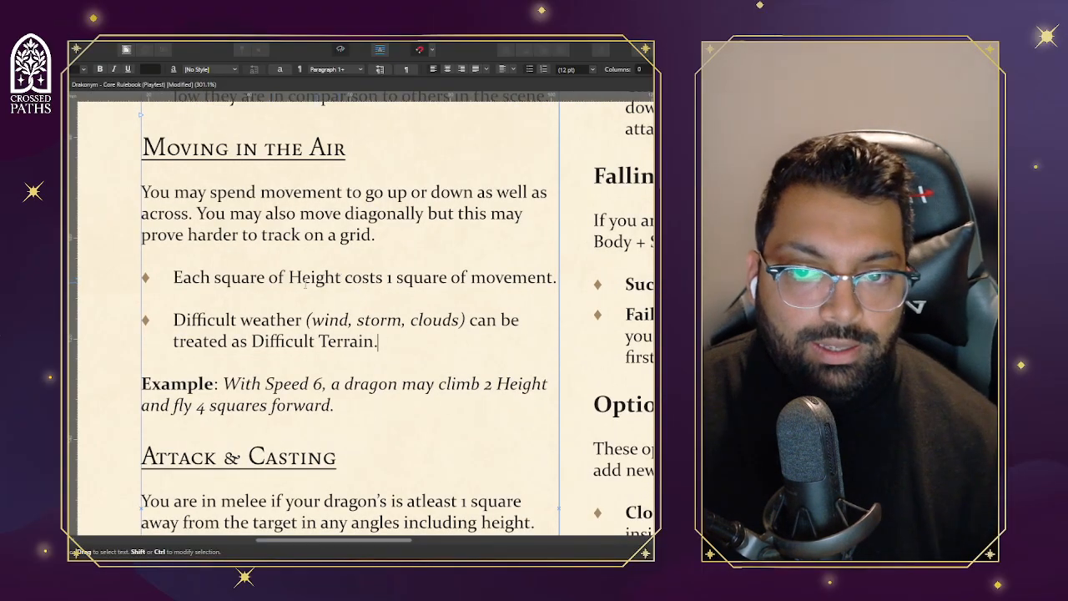
pyautogui.moveTo(341, 277); pyautogui.dragTo(269, 277)
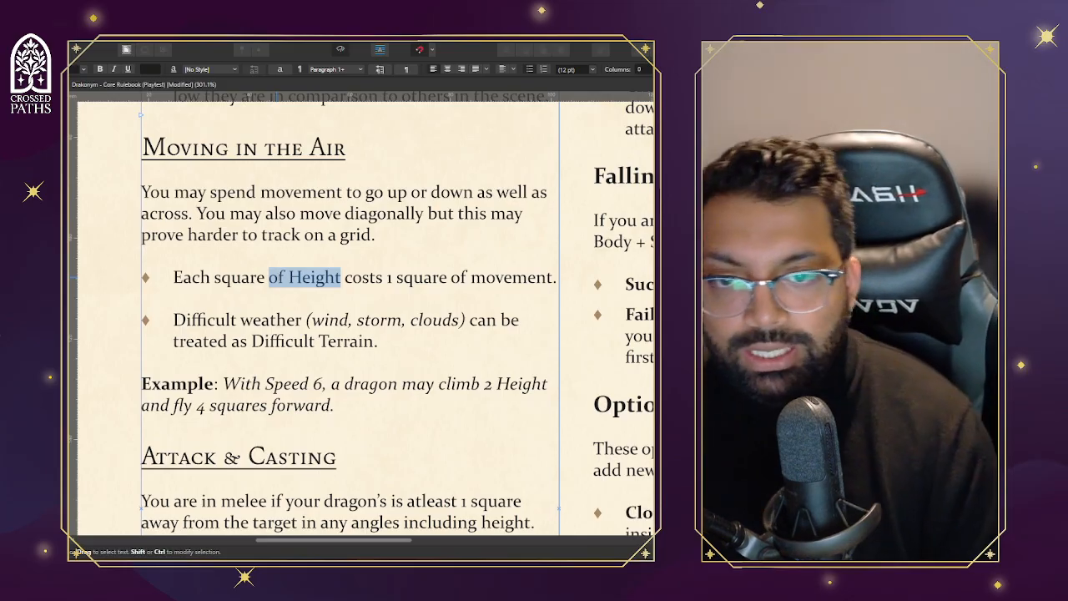
pyautogui.press('BackSpace')
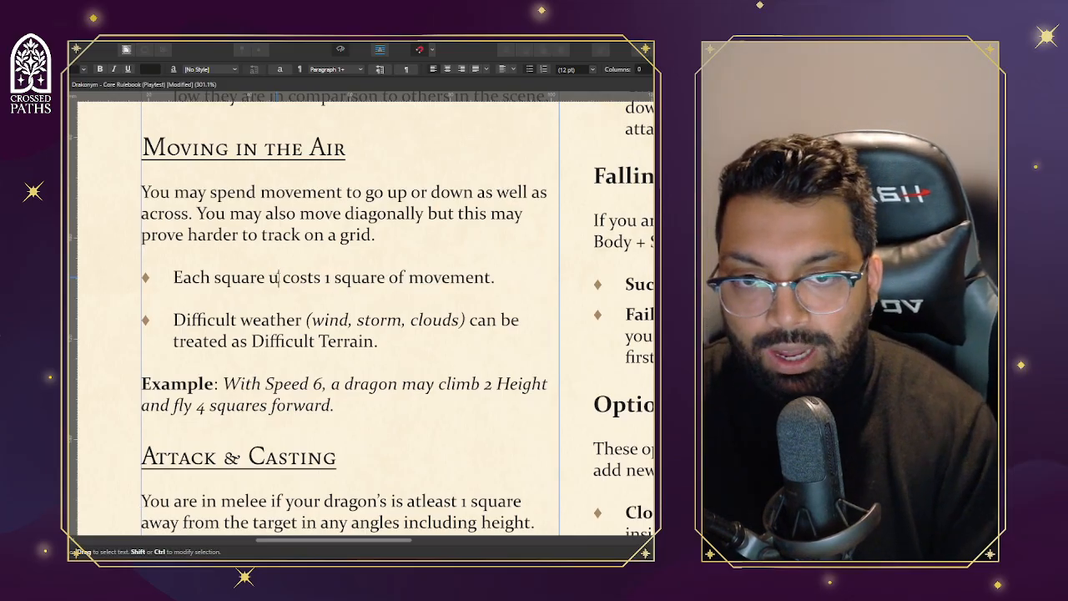
pyautogui.write('upwards')
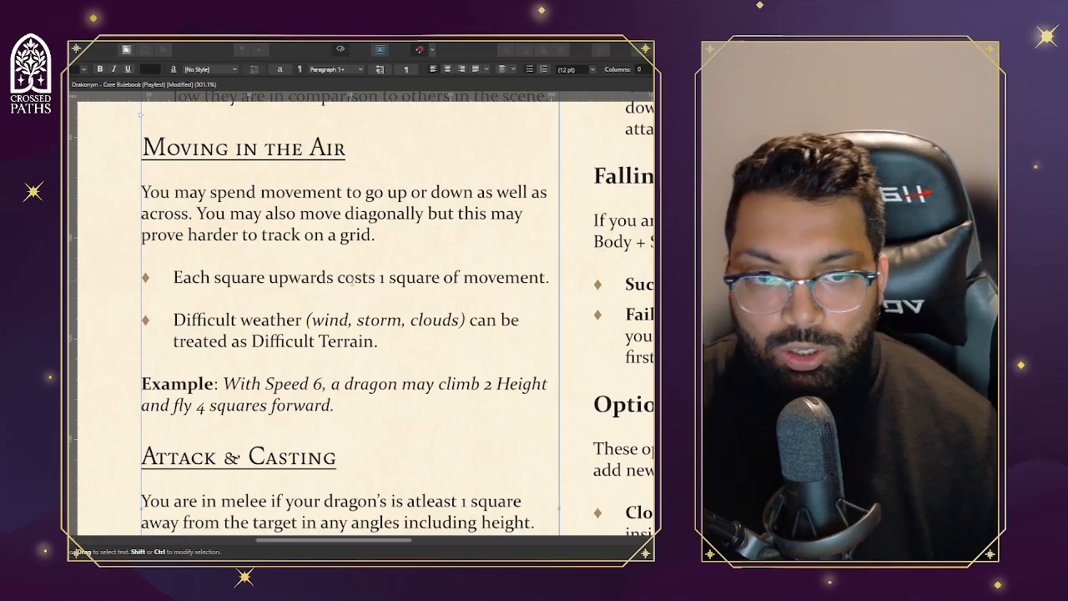
# Change the movement cost in the "Each square upwards" bullet to "2 of your movement"
pyautogui.click(375, 279)
pyautogui.press('Right')
pyautogui.press('Delete')
pyautogui.write('2')
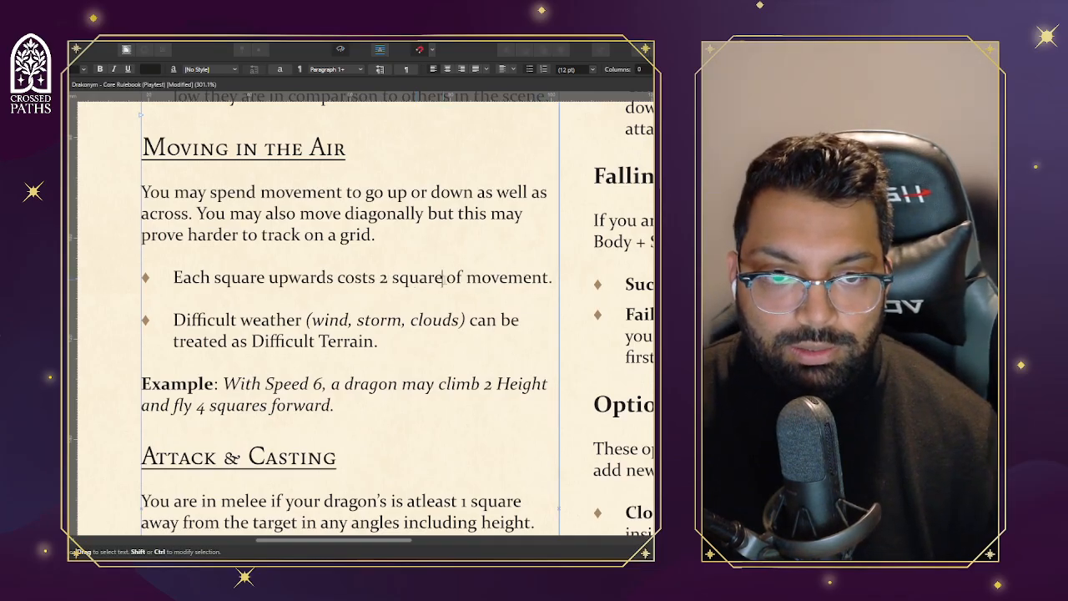
pyautogui.doubleClick(408, 277)
pyautogui.press('BackSpace')
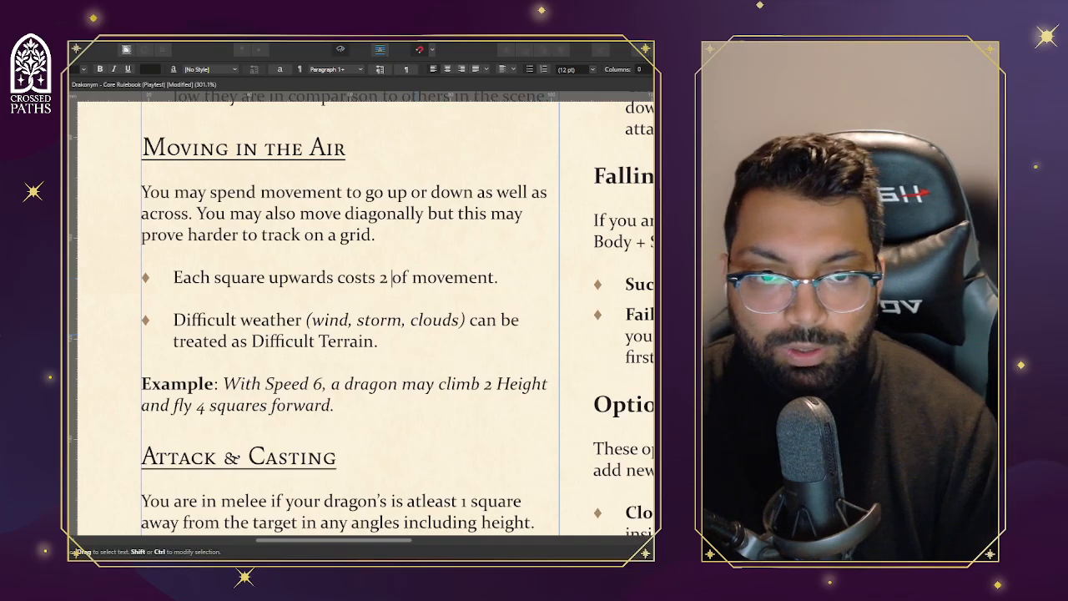
pyautogui.click(408, 277)
pyautogui.write('your')
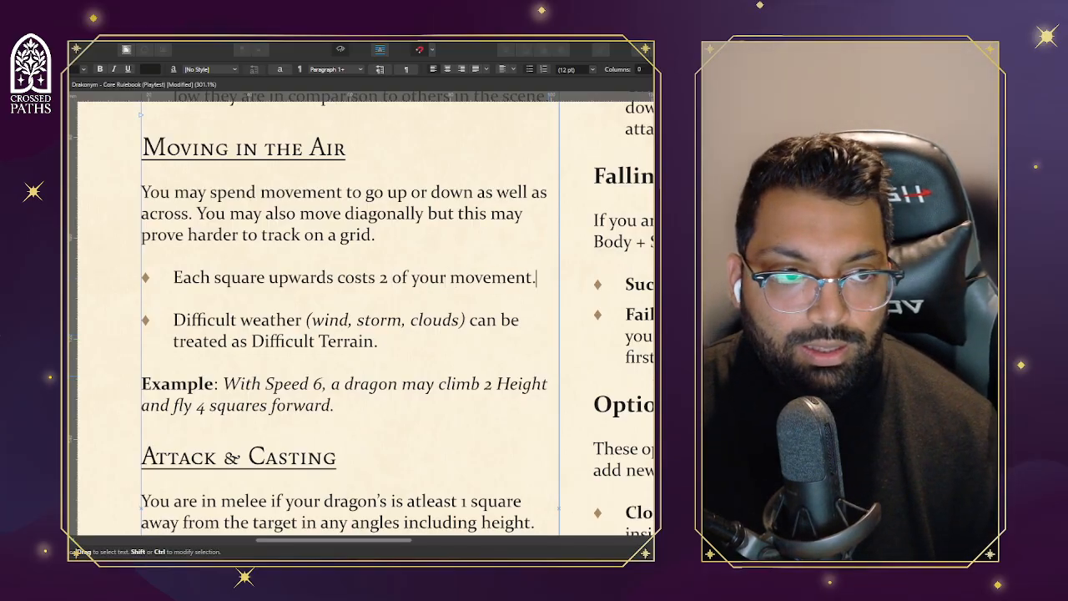
pyautogui.hscroll(5, 536, 278)
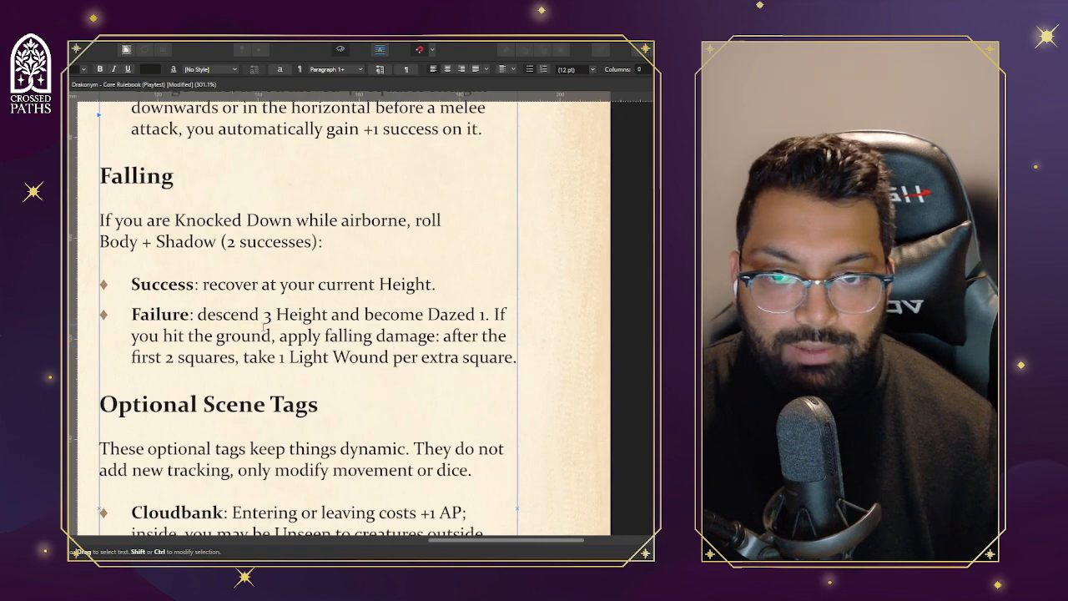
pyautogui.scroll(2, 264, 326)
pyautogui.hscroll(-5, 492, 524)
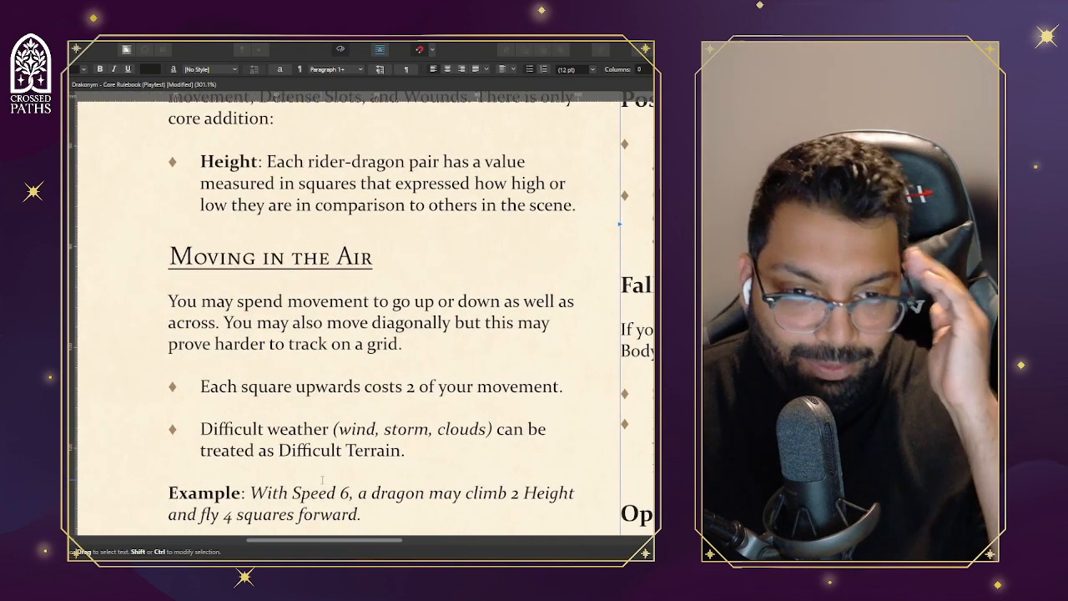
pyautogui.scroll(-6, 252, 446)
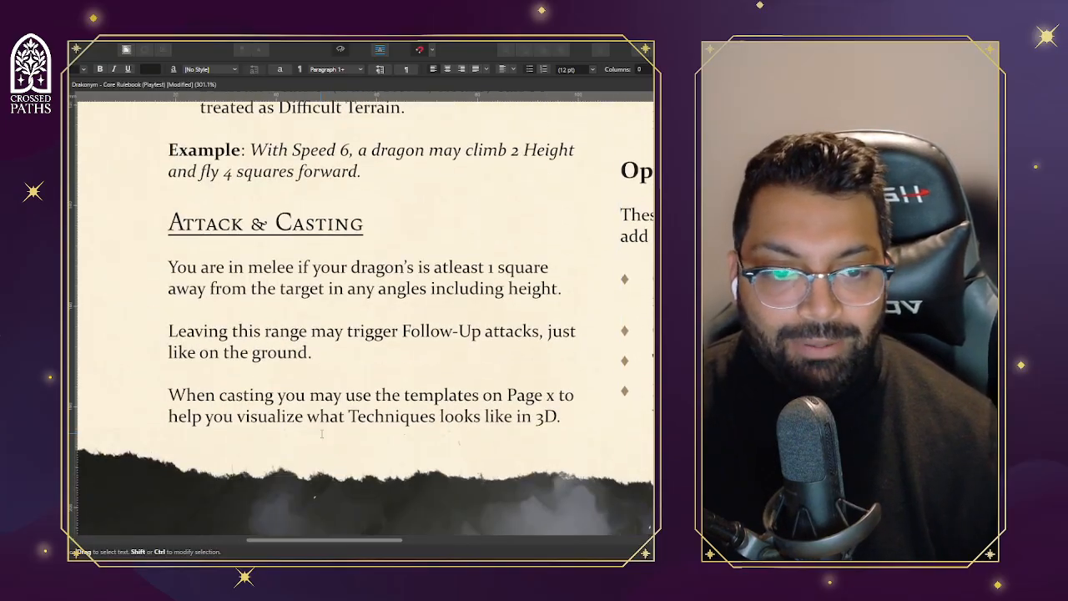
# Add the line "Square downwards are spent as normal." to the first bullet under Moving in the Air
pyautogui.scroll(3, 357, 392)
pyautogui.scroll(2, 358, 391)
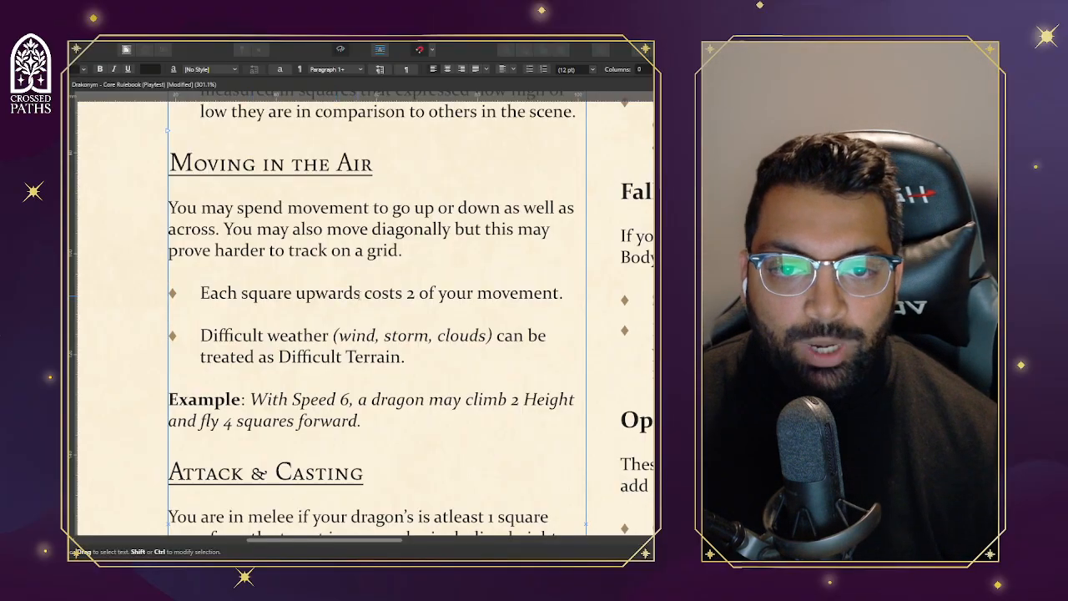
pyautogui.click(569, 294)
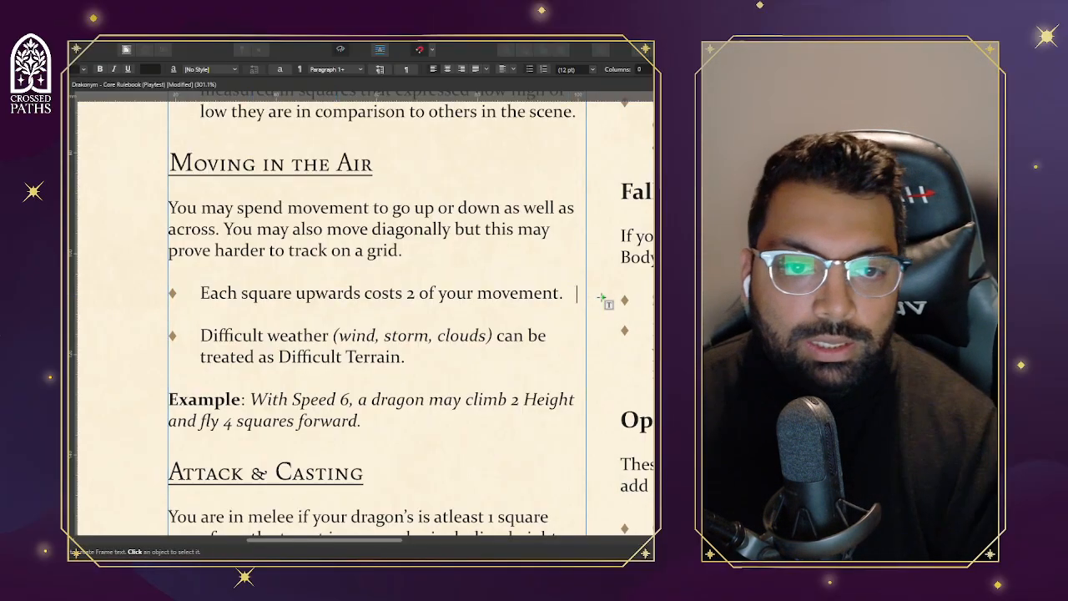
pyautogui.hotkey('shift', 'Return')
pyautogui.write('Square do')
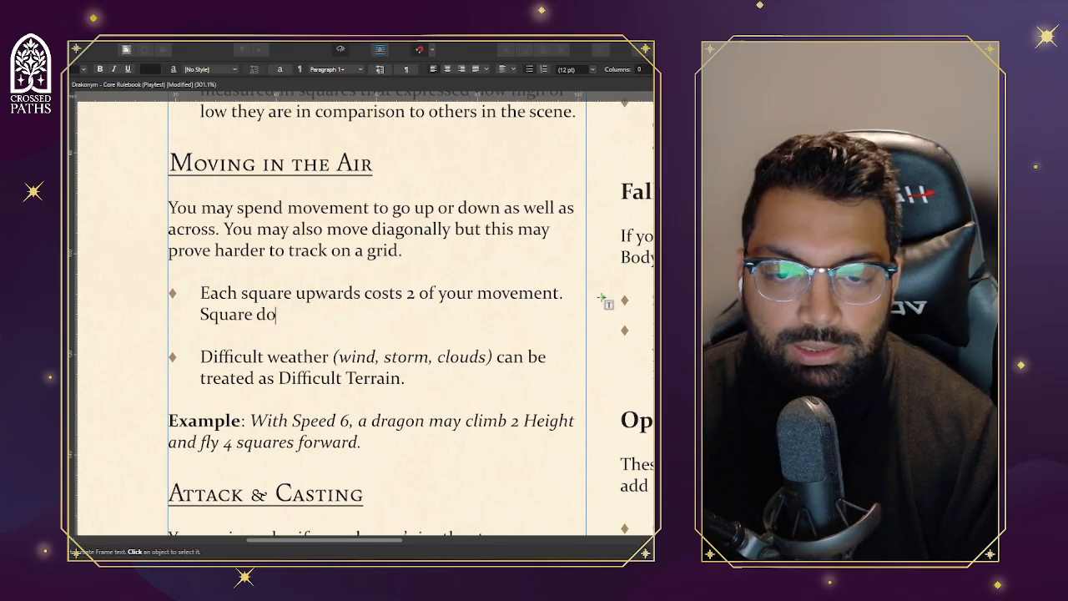
pyautogui.write('wnwards')
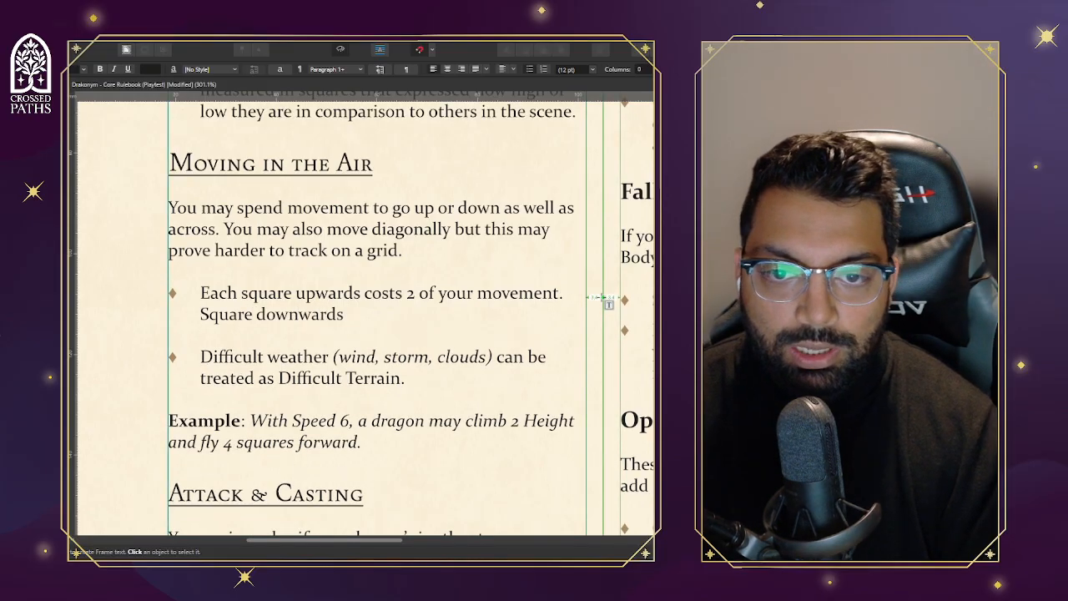
pyautogui.press('BackSpace')
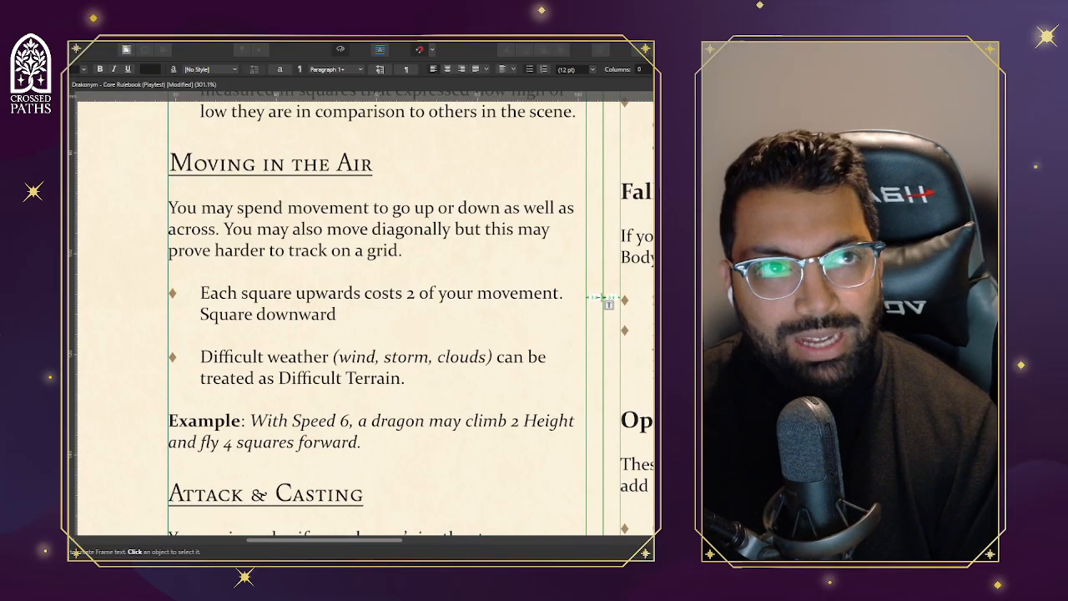
pyautogui.write('s are spent ')
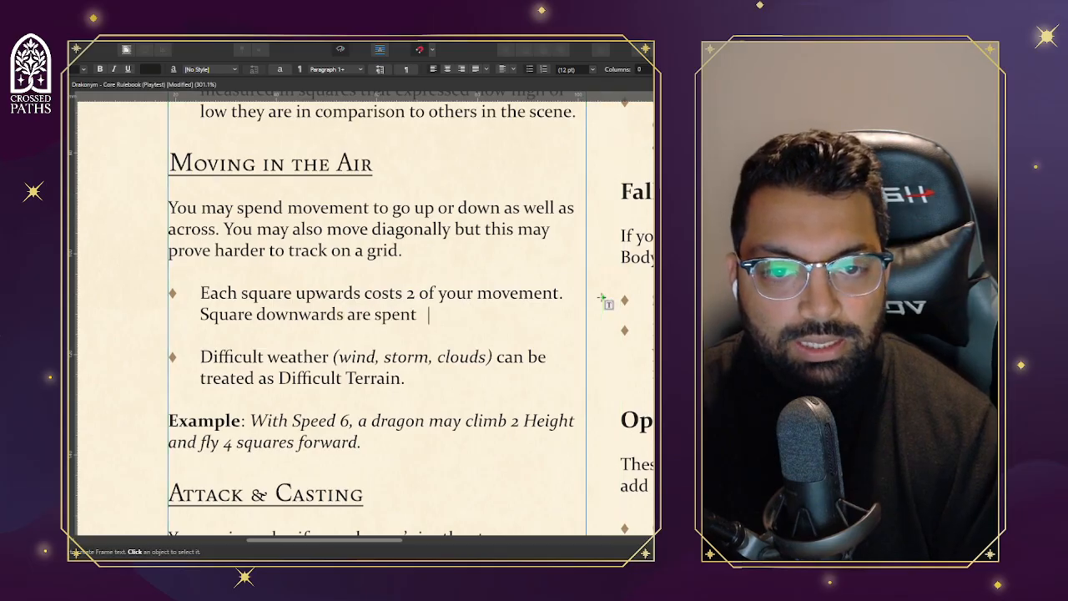
pyautogui.write('as normal.')
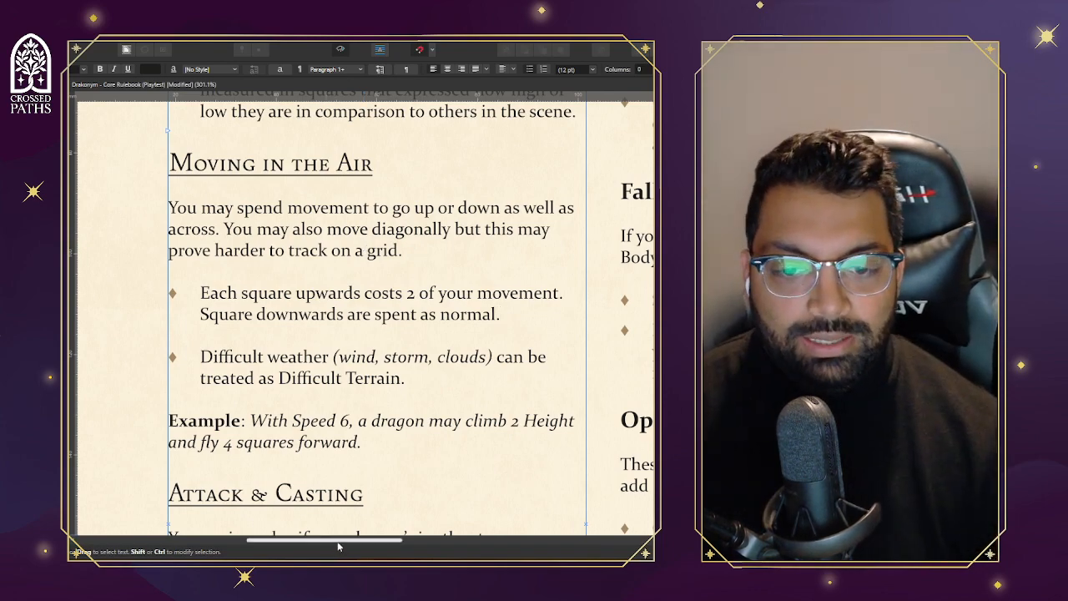
pyautogui.moveTo(333, 541); pyautogui.dragTo(496, 541)
pyautogui.scroll(3, 403, 489)
pyautogui.doubleClick(395, 211)
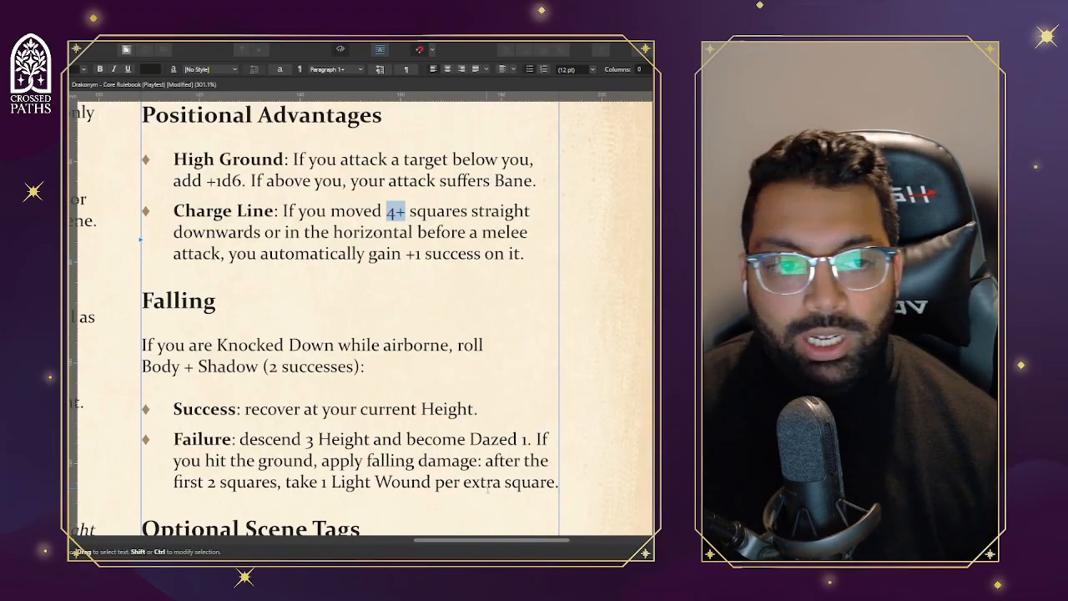
pyautogui.moveTo(499, 548); pyautogui.dragTo(334, 547)
# Change the climb in the Moving in the Air example to "1 Height"
pyautogui.scroll(-2, 417, 334)
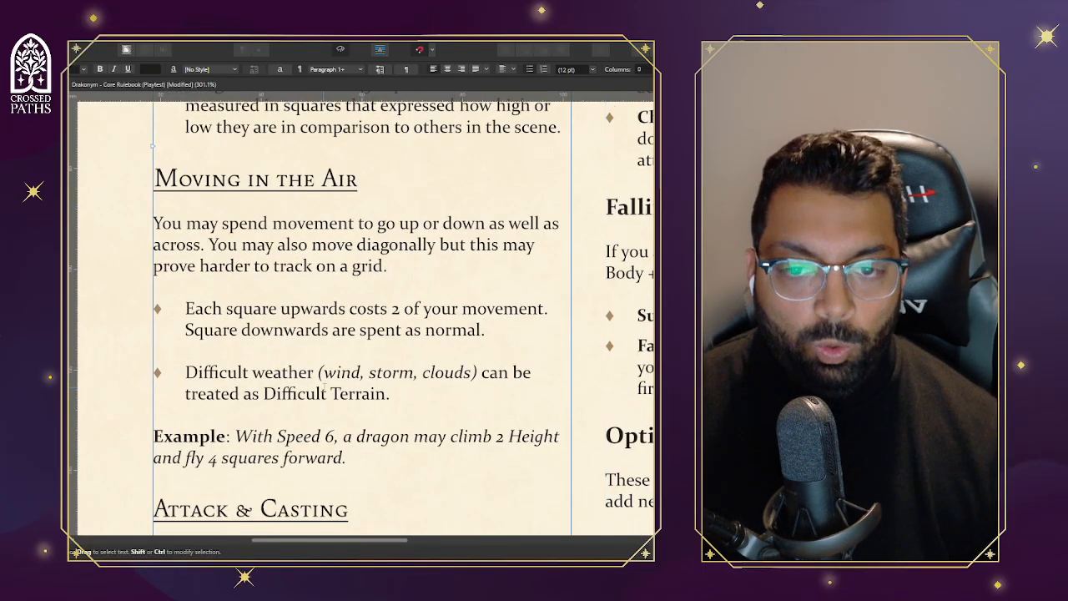
pyautogui.scroll(-2, 324, 388)
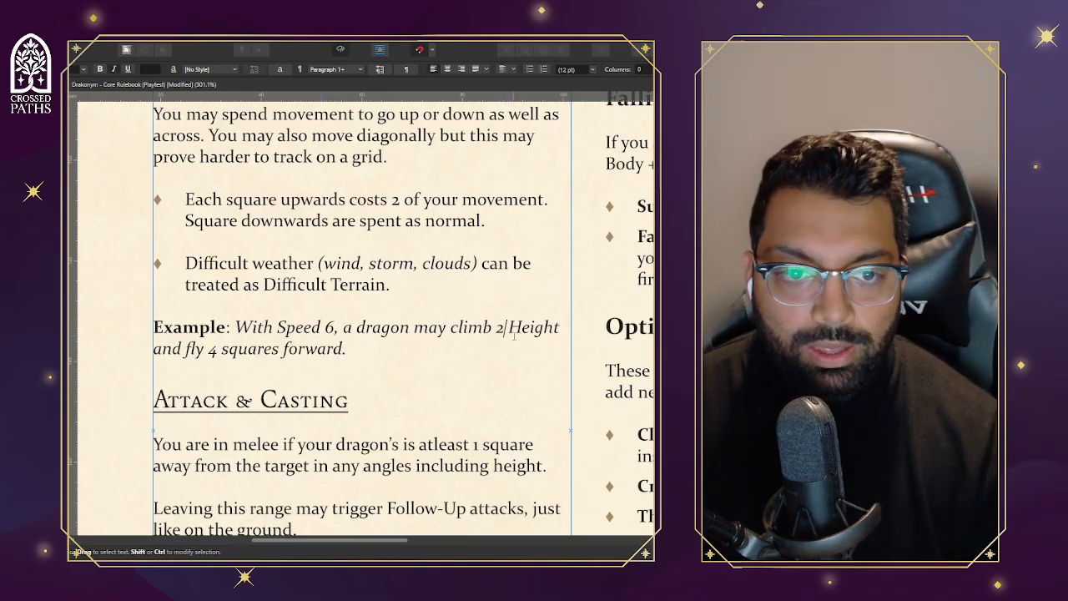
pyautogui.press('BackSpace')
pyautogui.write('1')
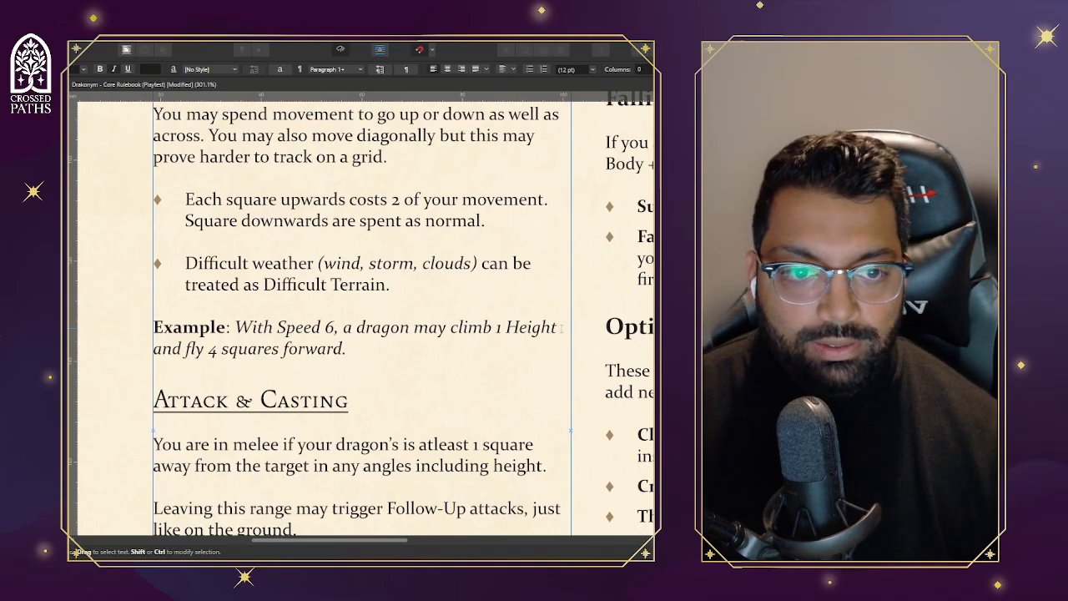
# Replace "upwards" with "you ascend" in the first bullet under Moving in the Air
pyautogui.scroll(1, 350, 210)
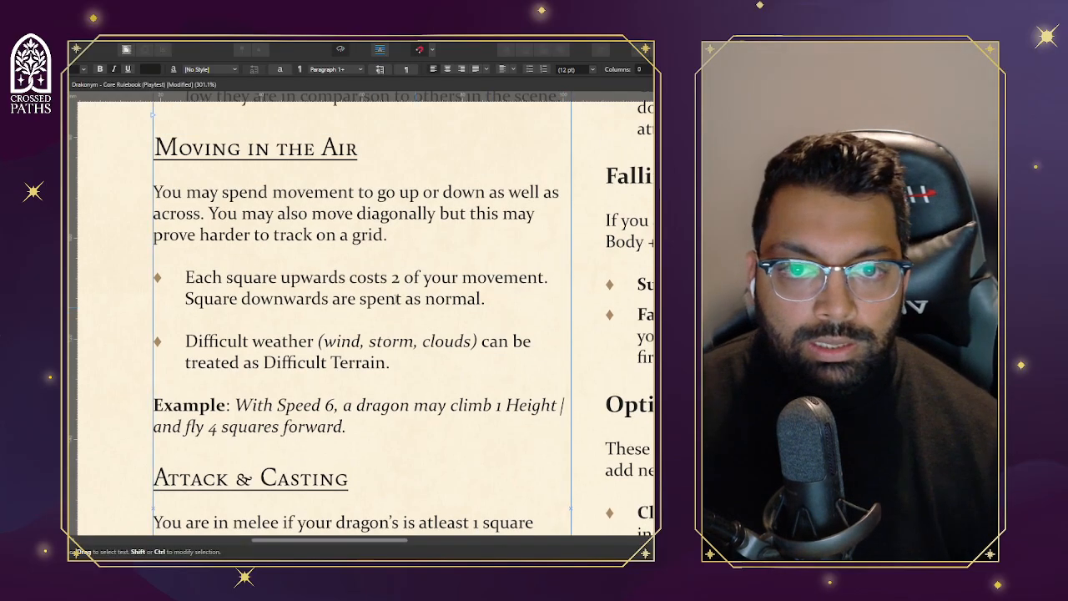
pyautogui.doubleClick(296, 277)
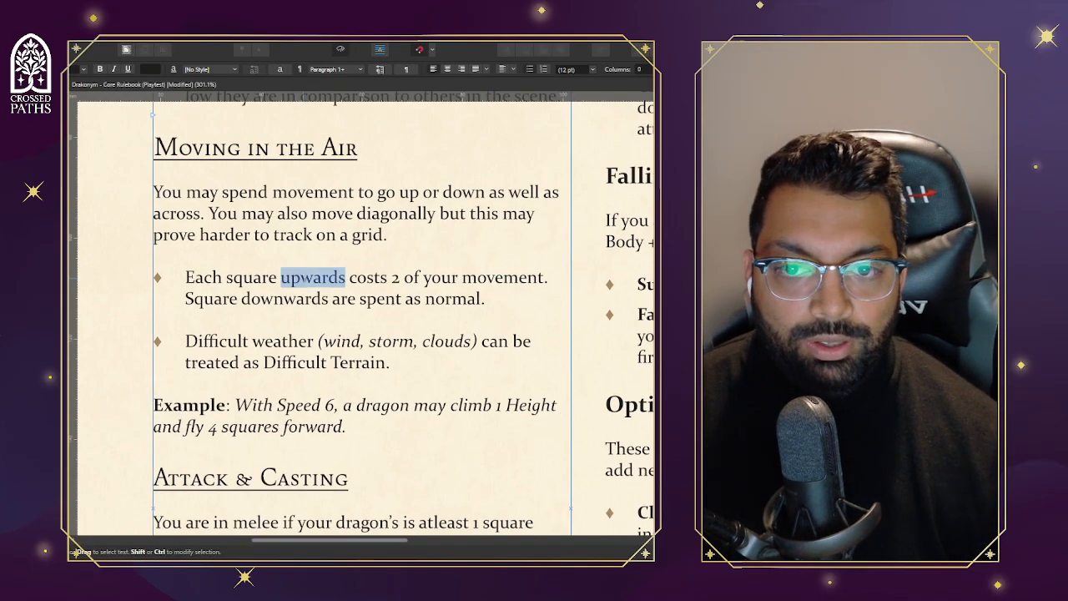
pyautogui.write('you a')
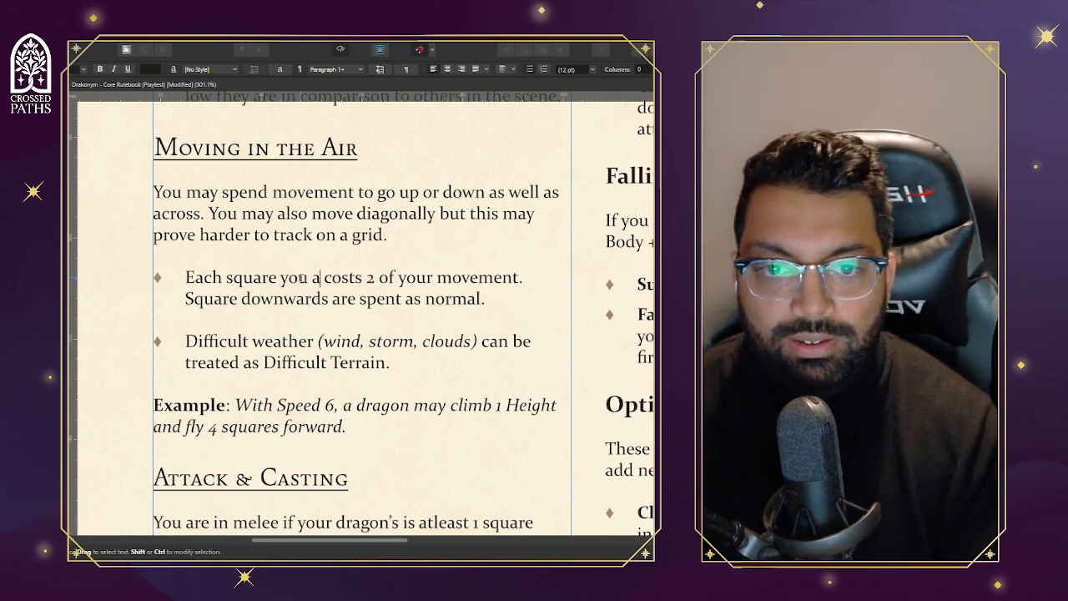
pyautogui.write('scend')
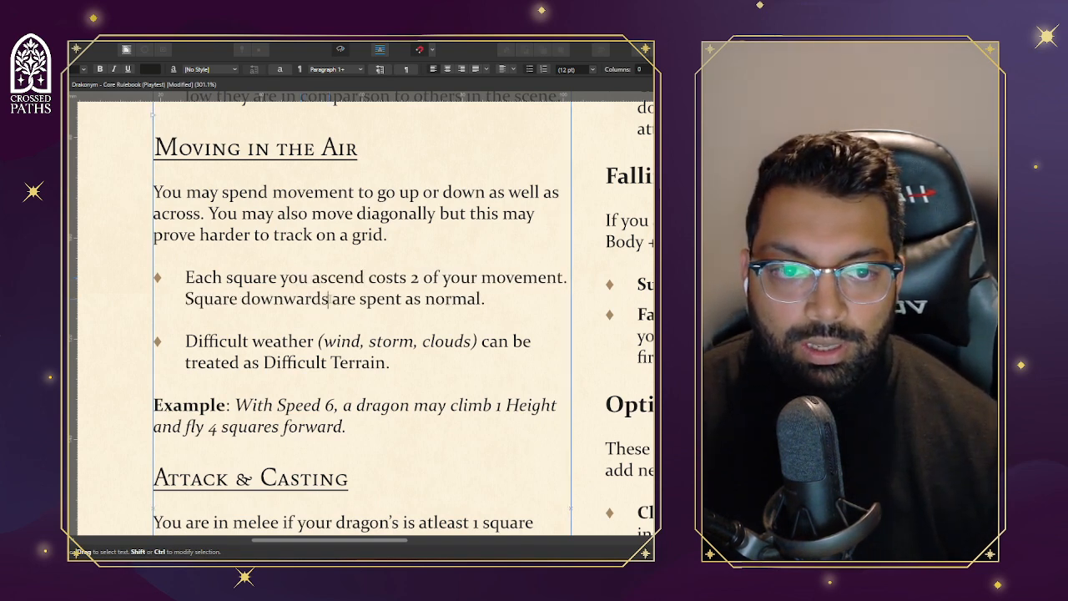
# Replace "Square downwards" with "Descending squares" in the second sentence of the movement cost bullet
pyautogui.moveTo(329, 299); pyautogui.dragTo(185, 298)
pyautogui.write('Dec')
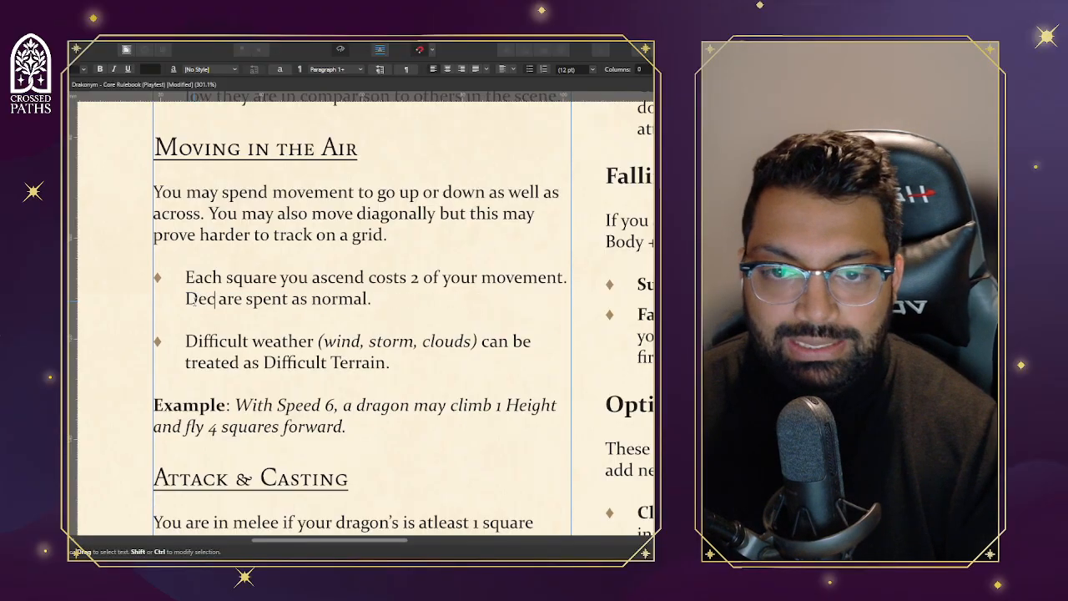
pyautogui.press('BackSpace')
pyautogui.press('BackSpace')
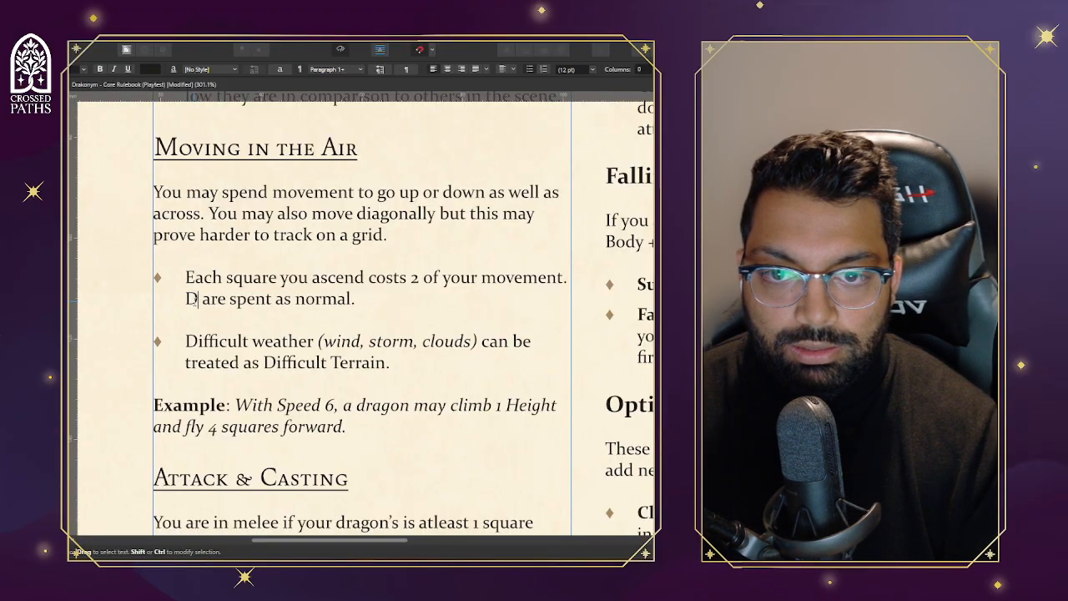
pyautogui.write('es')
pyautogui.write('cending')
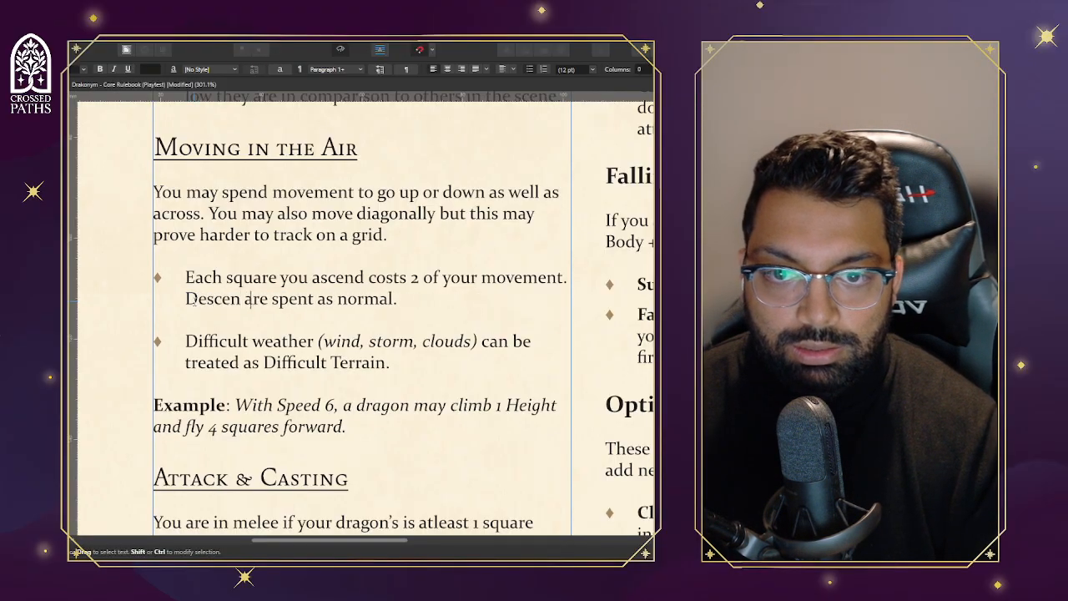
pyautogui.write(' squares')
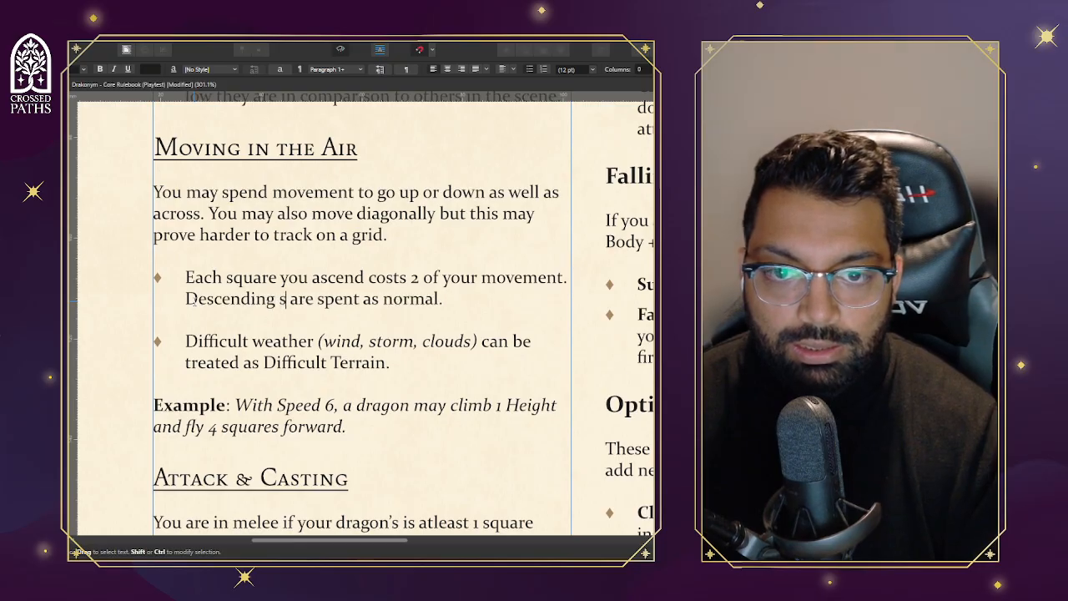
# Replace "are spent as normal" after "Descending squares" with "have no change in cost"
pyautogui.press('Delete')
pyautogui.press('Delete')
pyautogui.press('Delete')
pyautogui.press('Delete')
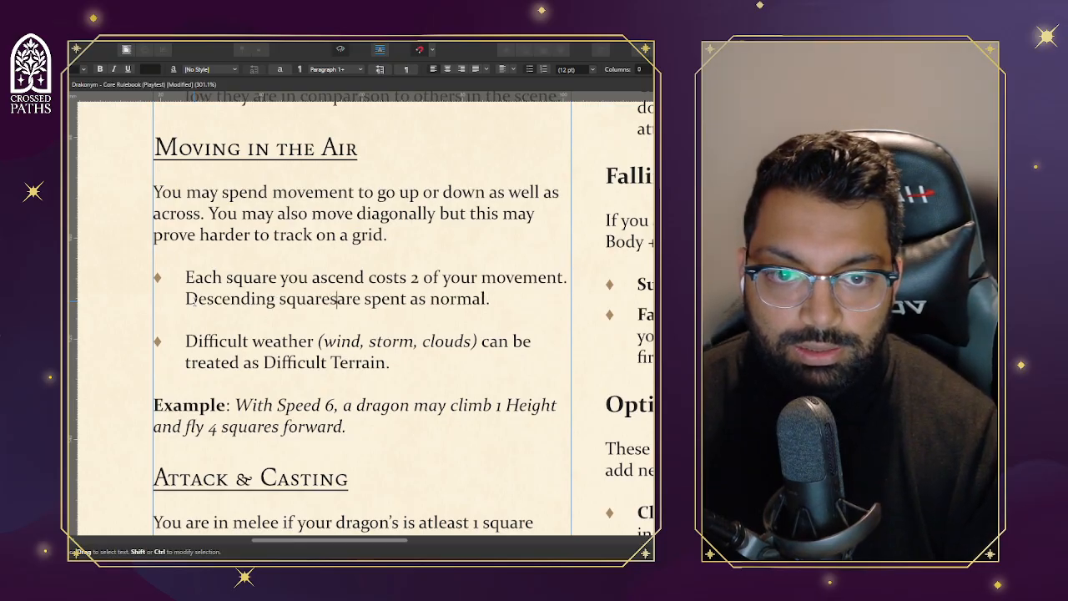
pyautogui.press('Delete')
pyautogui.press('Delete')
pyautogui.press('Delete')
pyautogui.press('Delete')
pyautogui.press('Delete')
pyautogui.press('Delete')
pyautogui.press('Delete')
pyautogui.press('Delete')
pyautogui.press('Delete')
pyautogui.press('Delete')
pyautogui.press('Delete')
pyautogui.press('Delete')
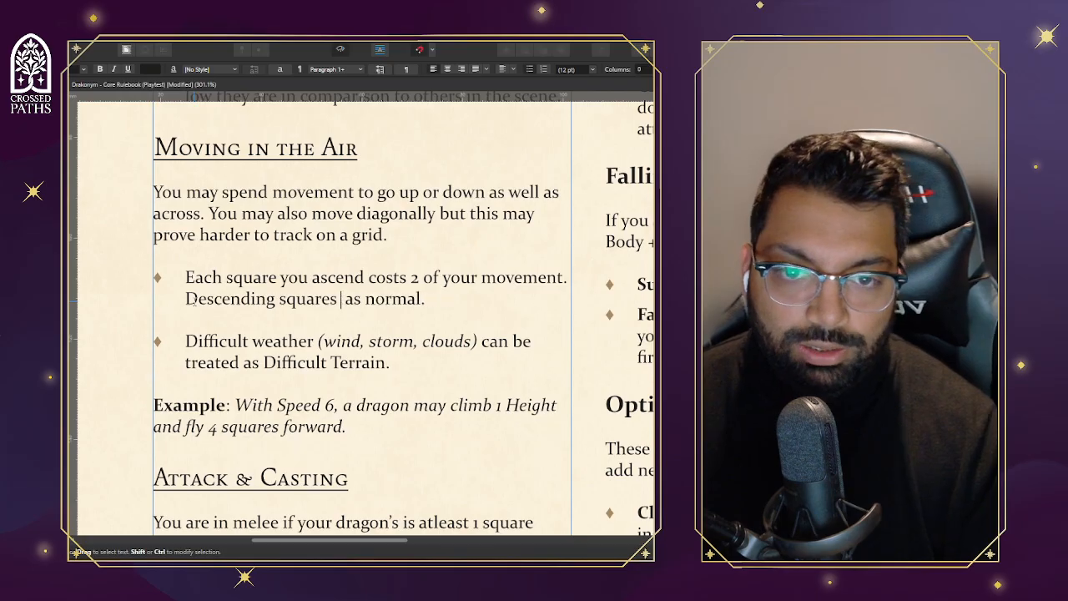
pyautogui.write('have')
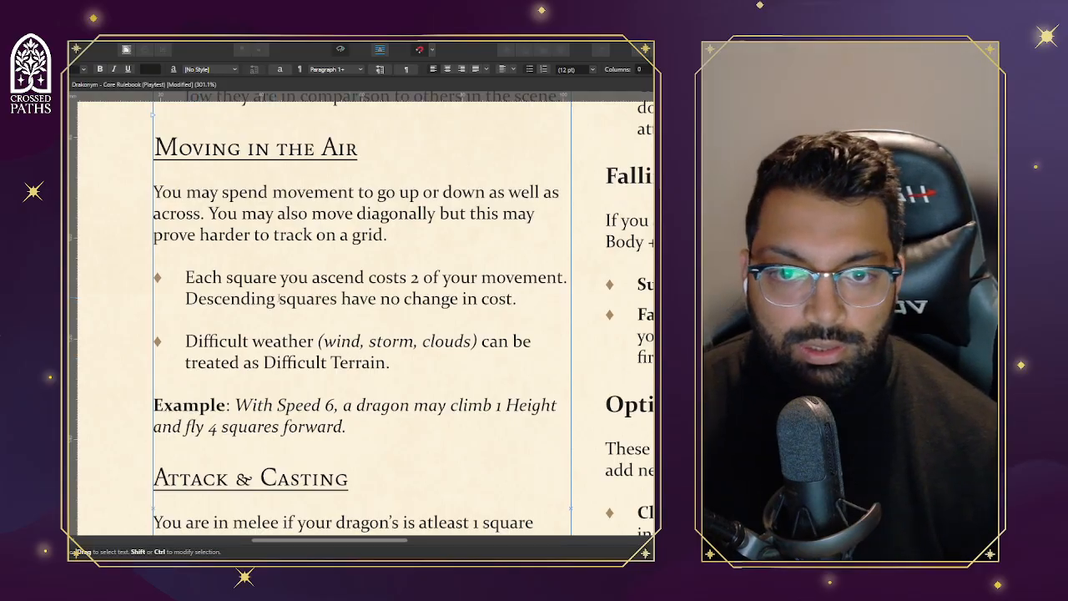
# Insert "(spending 2 movement)" after "1 Height" in the Moving in the Air example
pyautogui.scroll(-1, 344, 347)
pyautogui.scroll(-2, 344, 347)
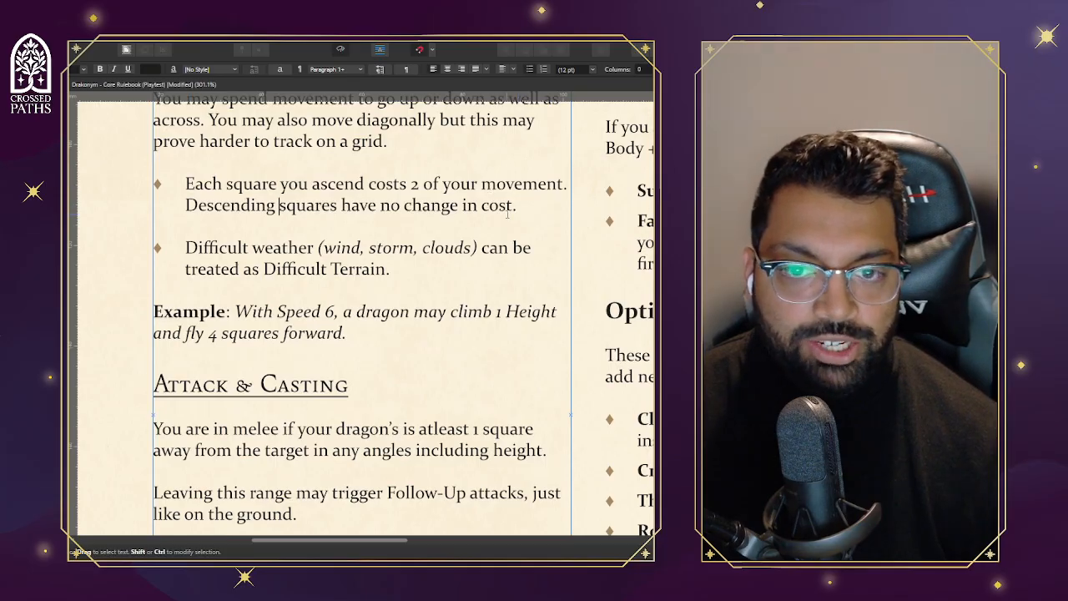
pyautogui.click(359, 335)
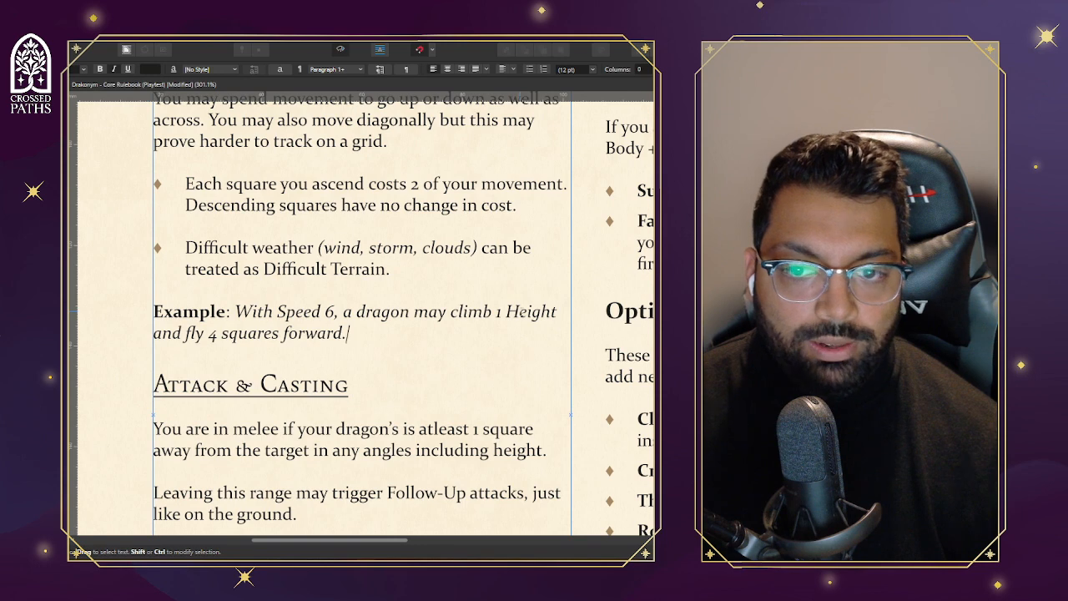
pyautogui.write('(spending')
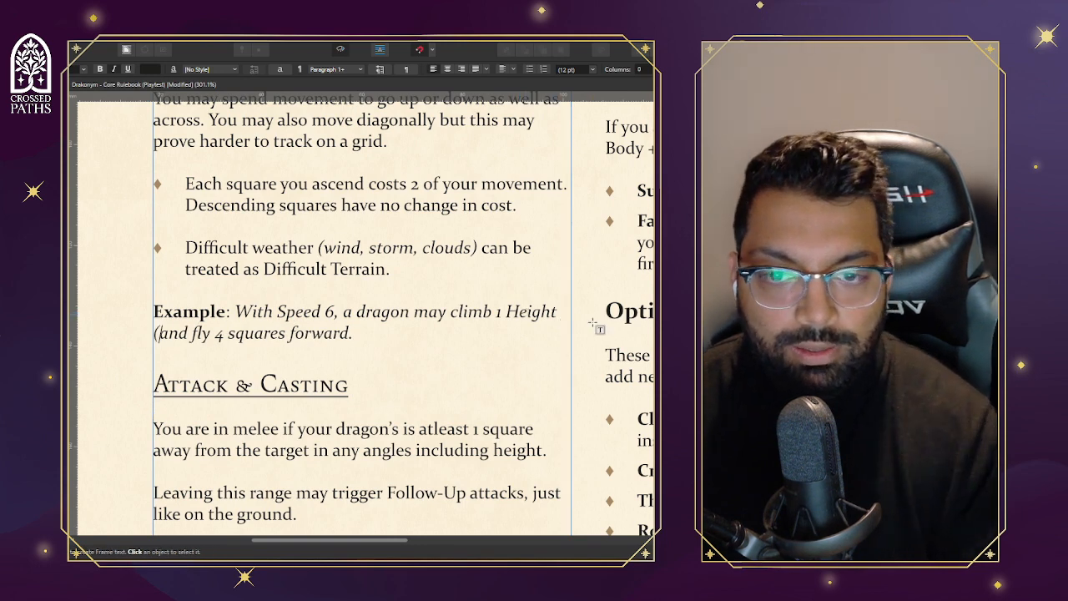
pyautogui.write(' 2 ')
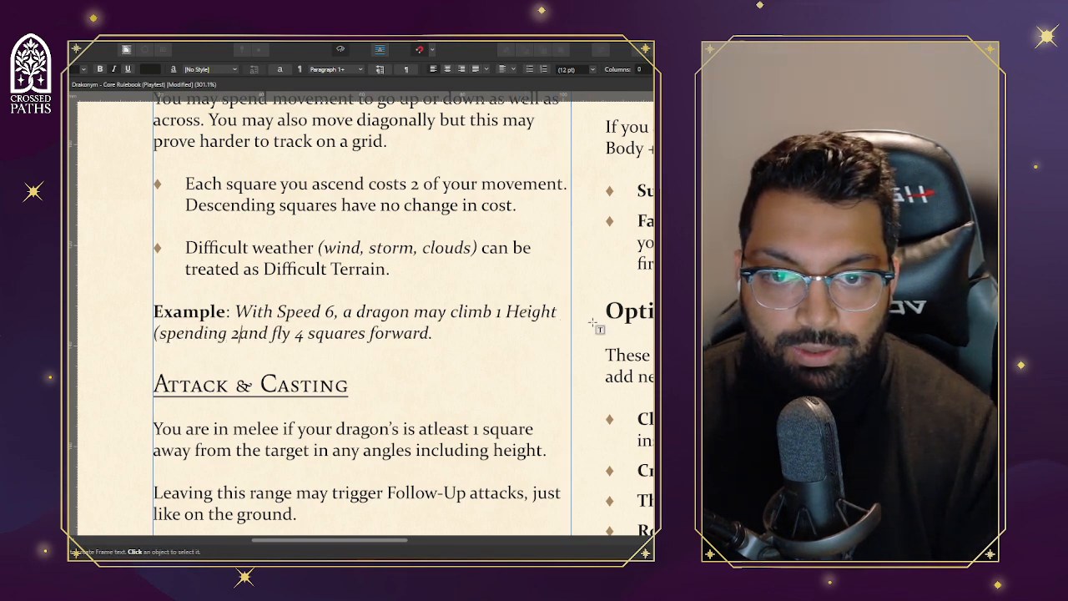
pyautogui.write('movement)')
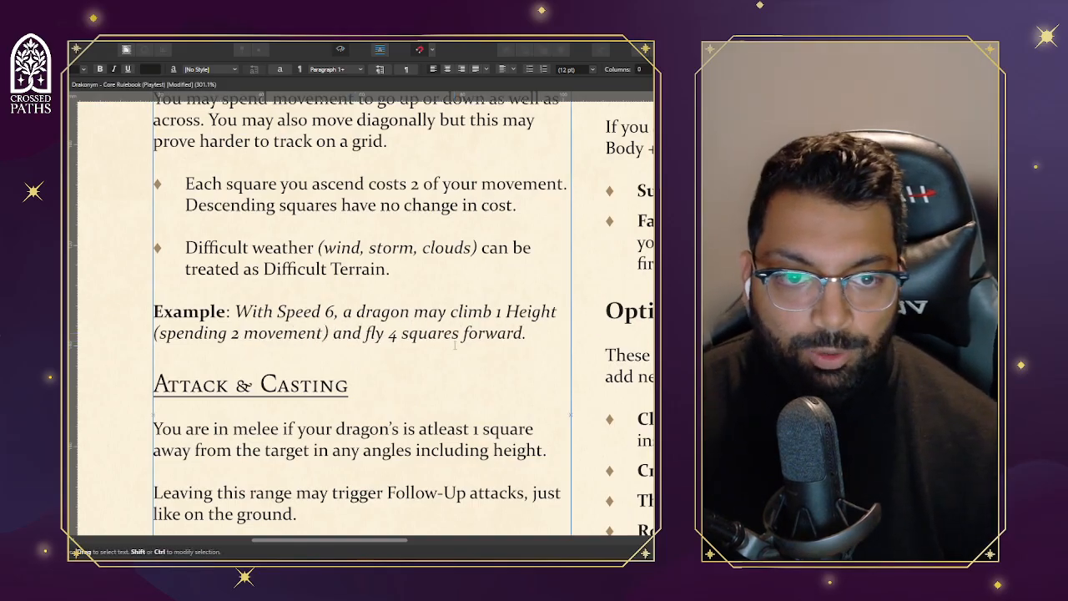
# Replace "moved" with "decend" in the Charge Line bullet under Positional Advantages
pyautogui.scroll(-3, 454, 345)
pyautogui.moveTo(370, 542); pyautogui.dragTo(458, 551)
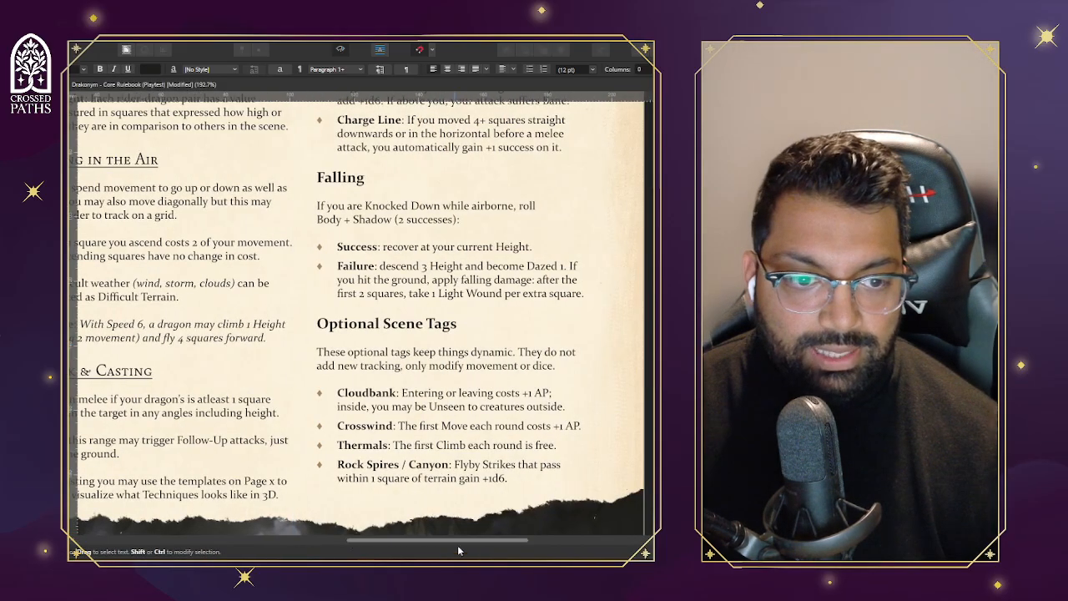
pyautogui.scroll(3, 461, 250)
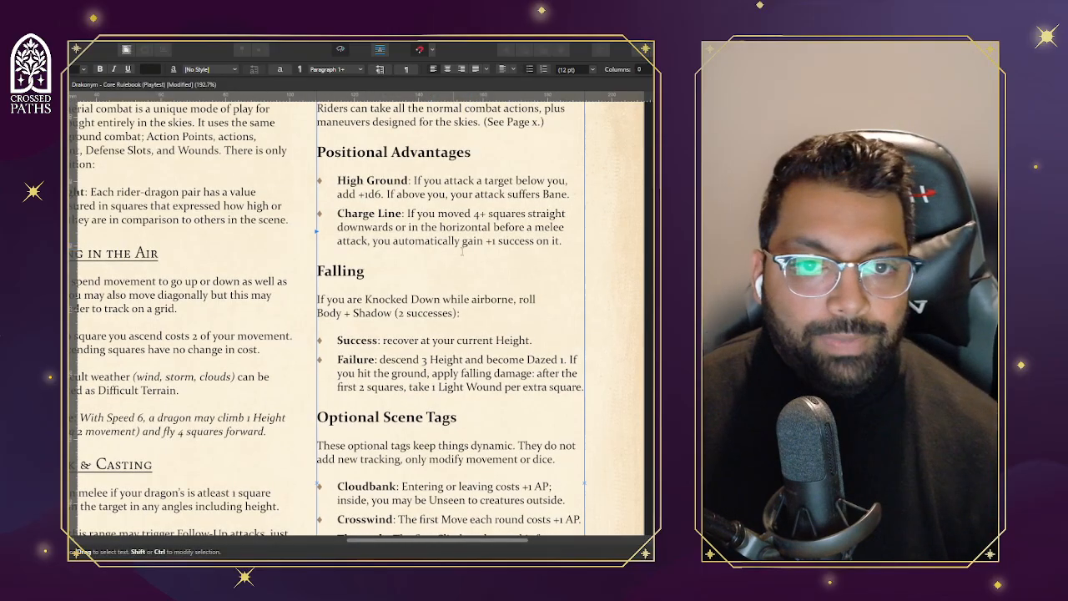
pyautogui.scroll(3, 461, 250)
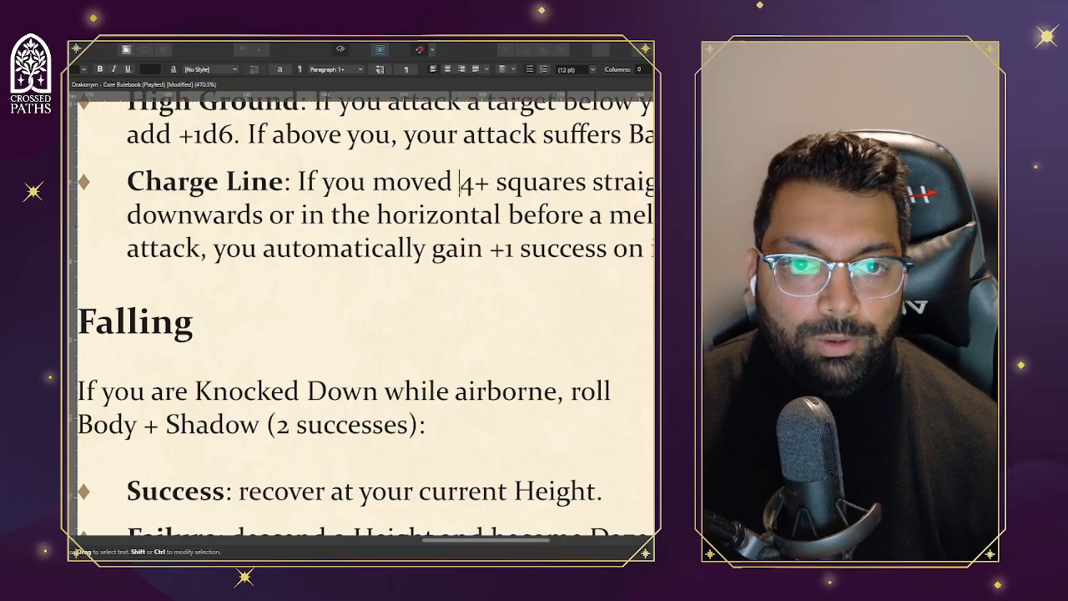
pyautogui.doubleClick(411, 181)
pyautogui.write('decend')
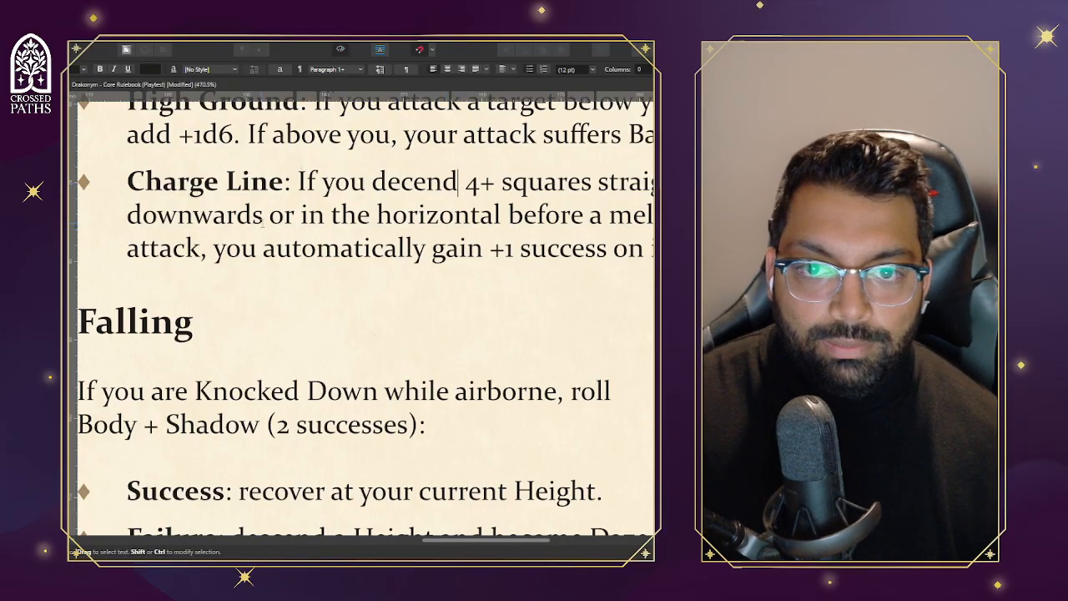
# In the Charge Line bullet, shorten "downwards" to "down" and replace "in the horizontal" with "charge forward"
pyautogui.moveTo(263, 215); pyautogui.dragTo(432, 215)
pyautogui.press('BackSpace')
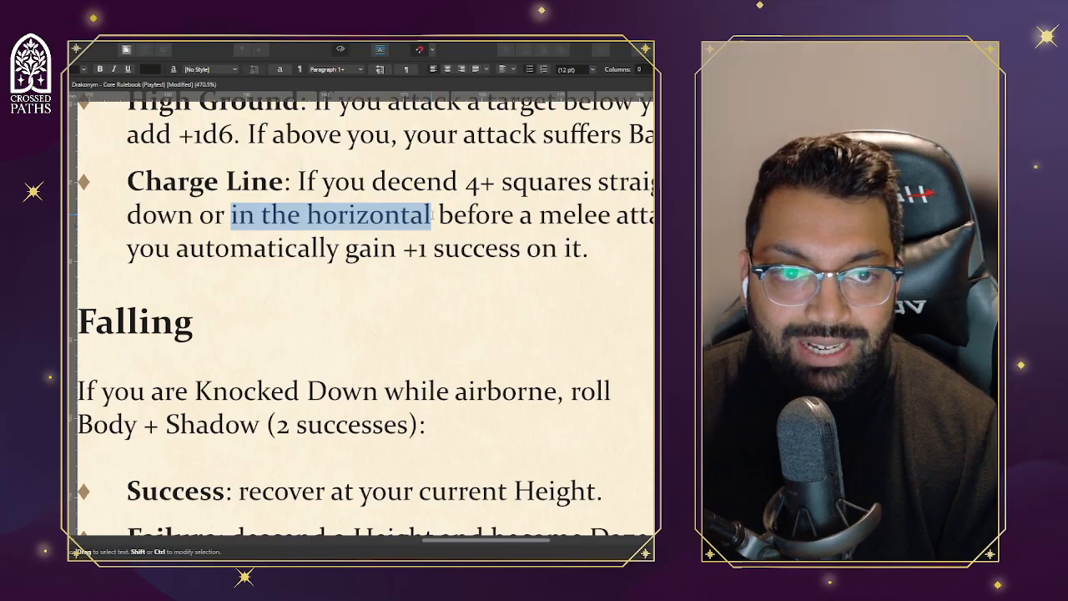
pyautogui.write('charge forwar')
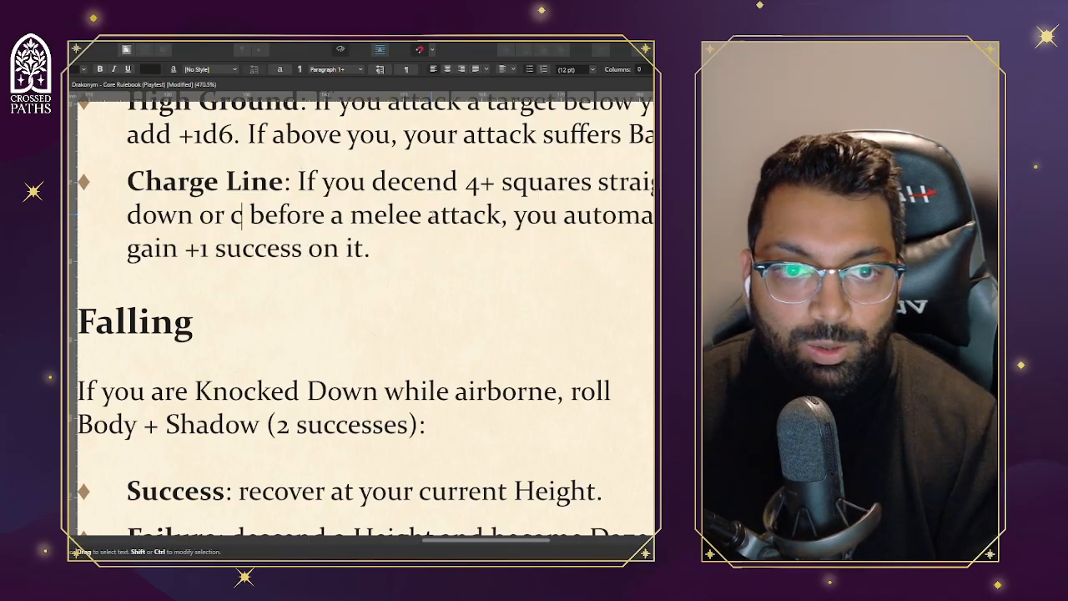
pyautogui.write('d')
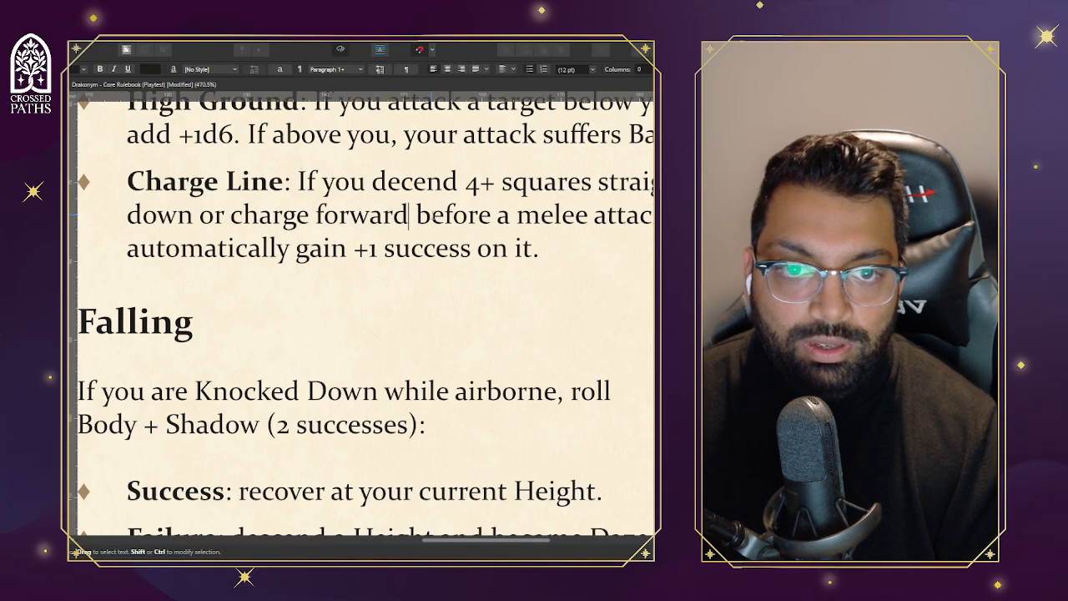
pyautogui.scroll(-1, 525, 268)
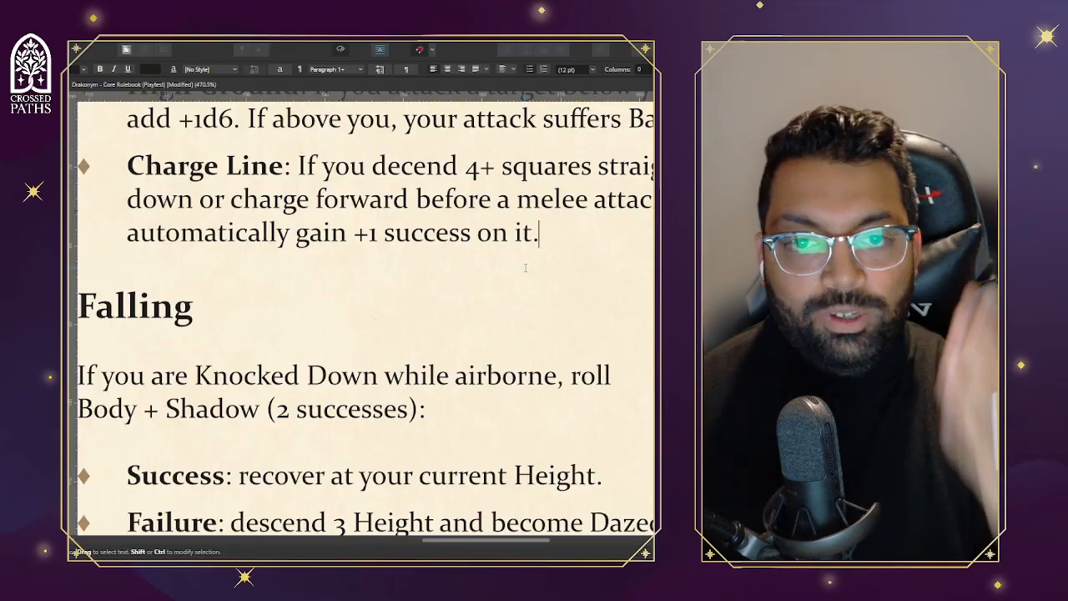
# Review the Charge Line bullet, the rest of the aerial rules page, and the Dragon Action and Aerial Maneuver tables
pyautogui.keyDown('ctrl'); pyautogui.scroll(-3, 515, 269); pyautogui.keyUp('ctrl')
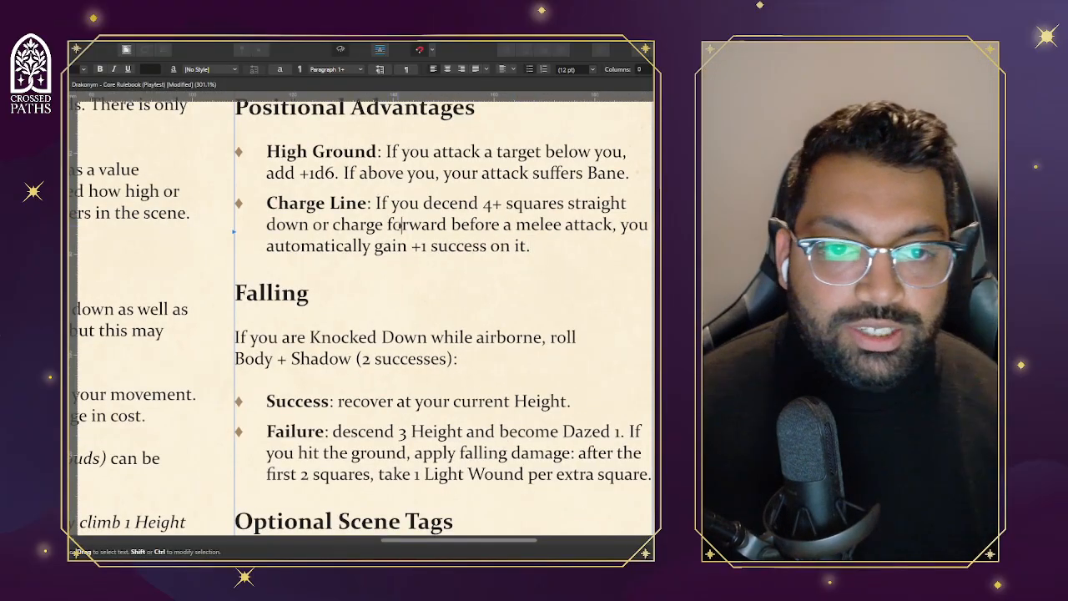
pyautogui.doubleClick(417, 225)
pyautogui.click(381, 225)
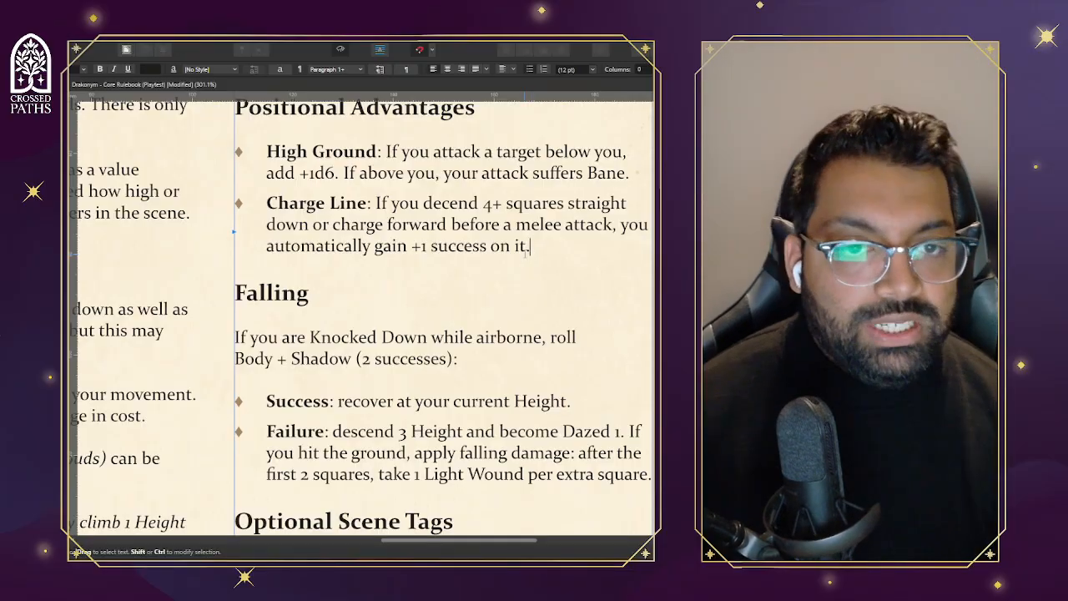
pyautogui.scroll(-3, 484, 253)
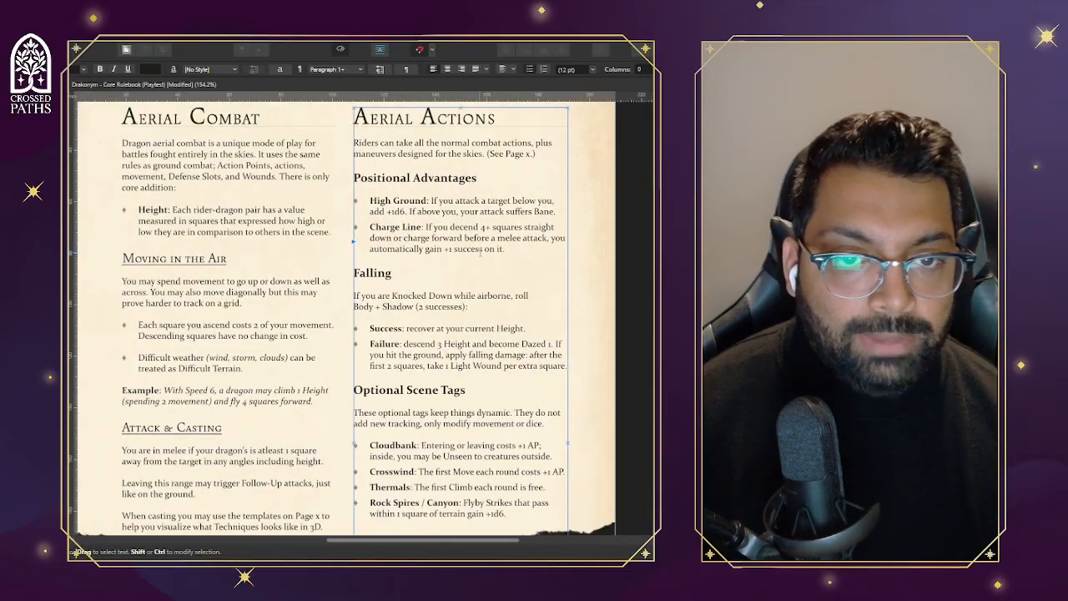
pyautogui.scroll(-3, 498, 248)
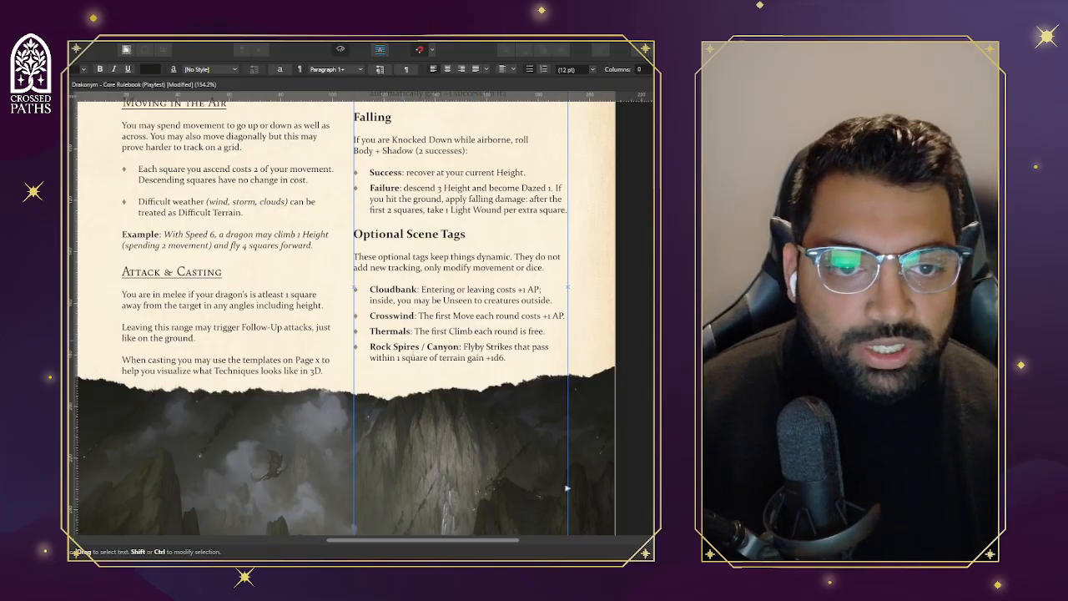
pyautogui.scroll(-10, 417, 346)
pyautogui.scroll(-1, 403, 338)
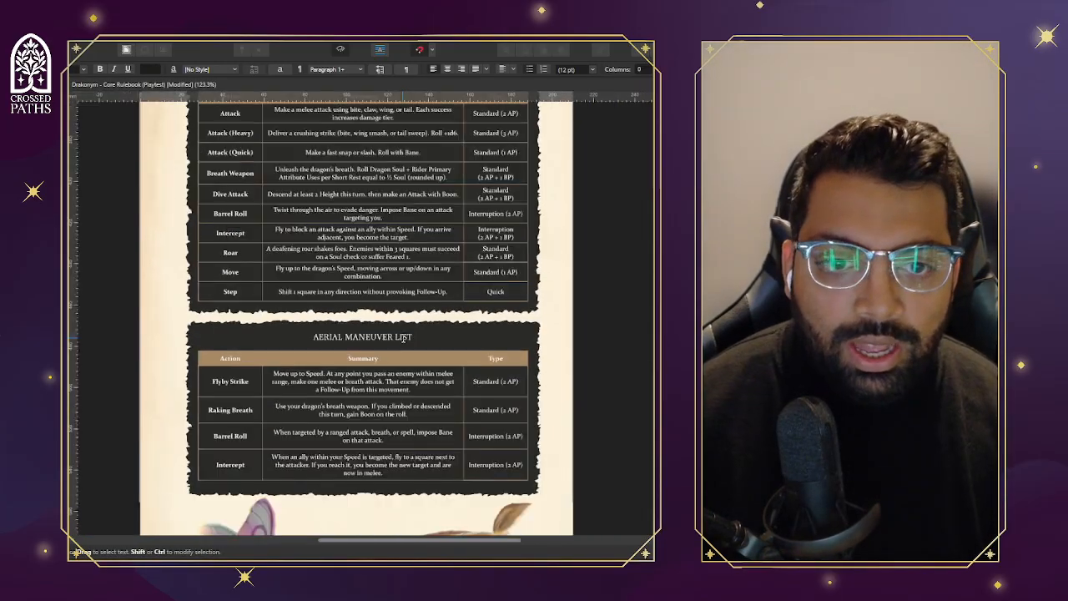
pyautogui.scroll(1, 403, 337)
pyautogui.scroll(1, 259, 127)
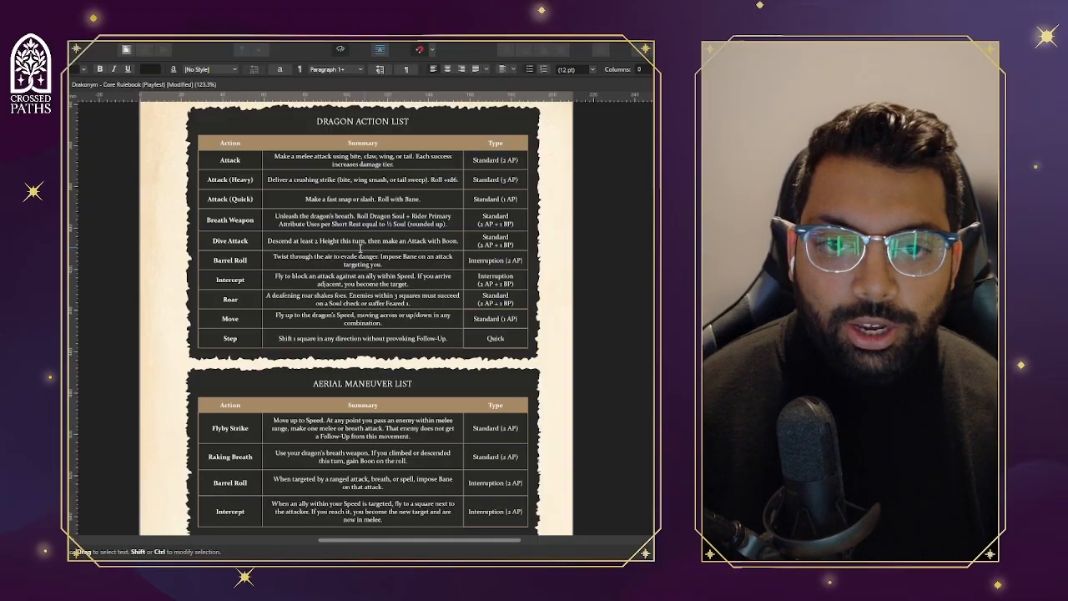
pyautogui.scroll(4, 223, 164)
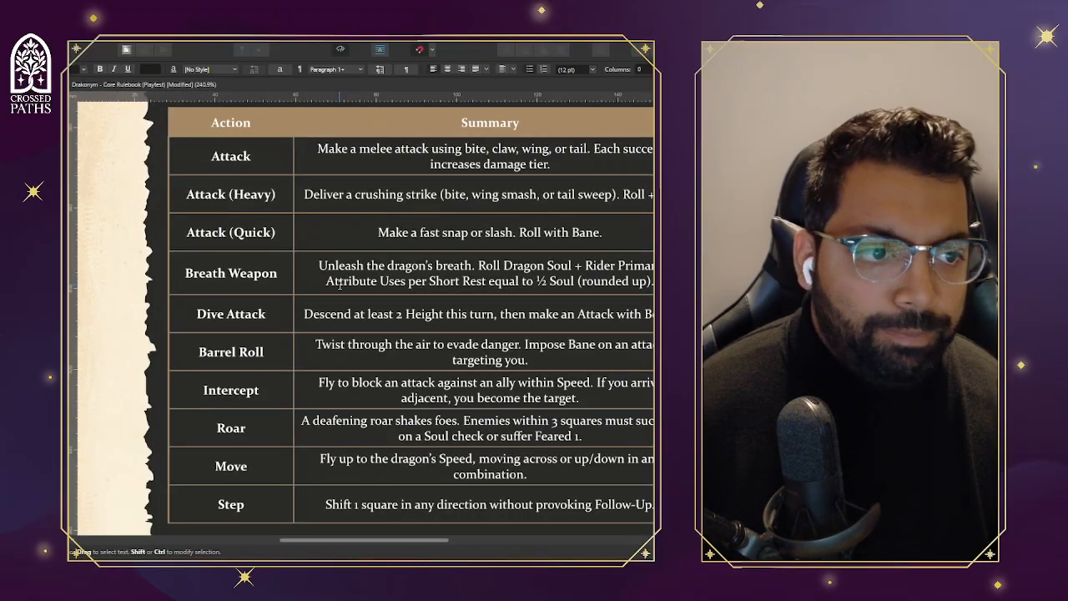
pyautogui.scroll(-4, 334, 284)
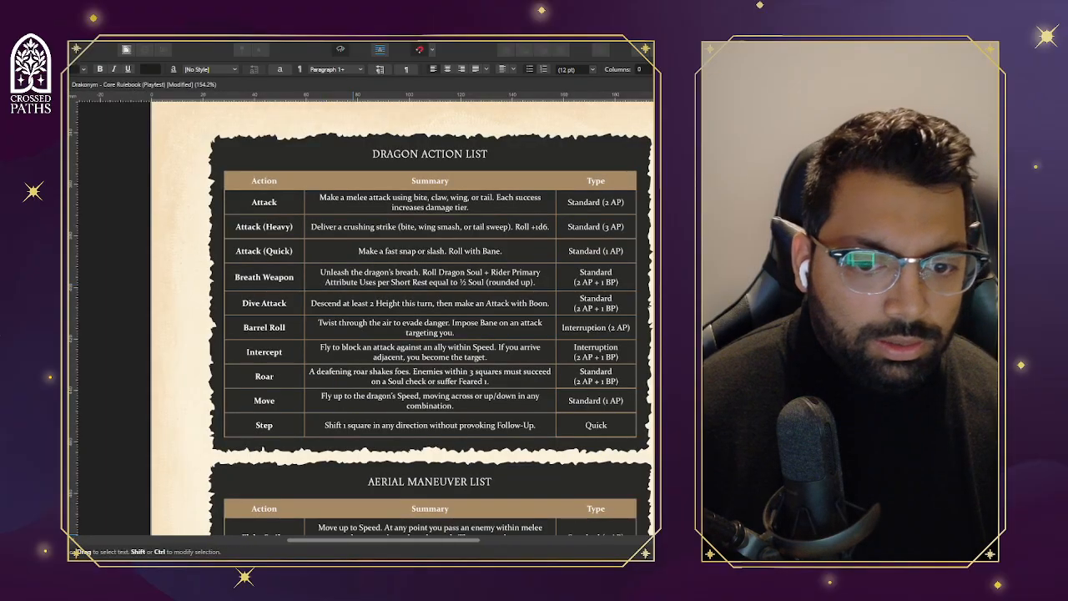
pyautogui.moveTo(381, 547); pyautogui.dragTo(433, 545)
pyautogui.scroll(10, 375, 333)
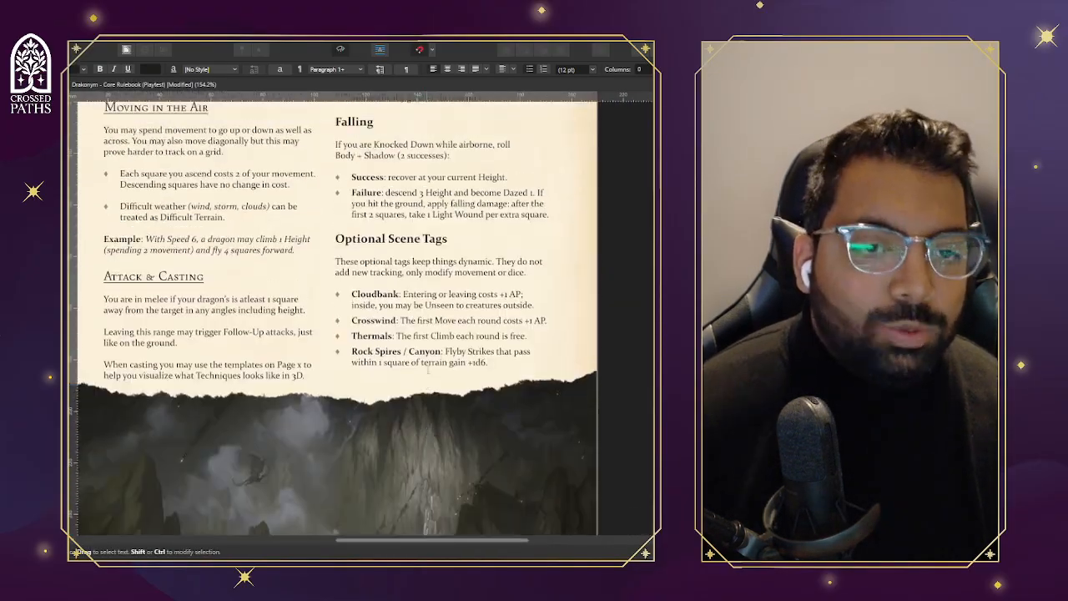
pyautogui.scroll(3, 492, 190)
# In the Charge Line bullet, replace "decend" with "move" and insert "in" before "straight"
pyautogui.scroll(3, 491, 190)
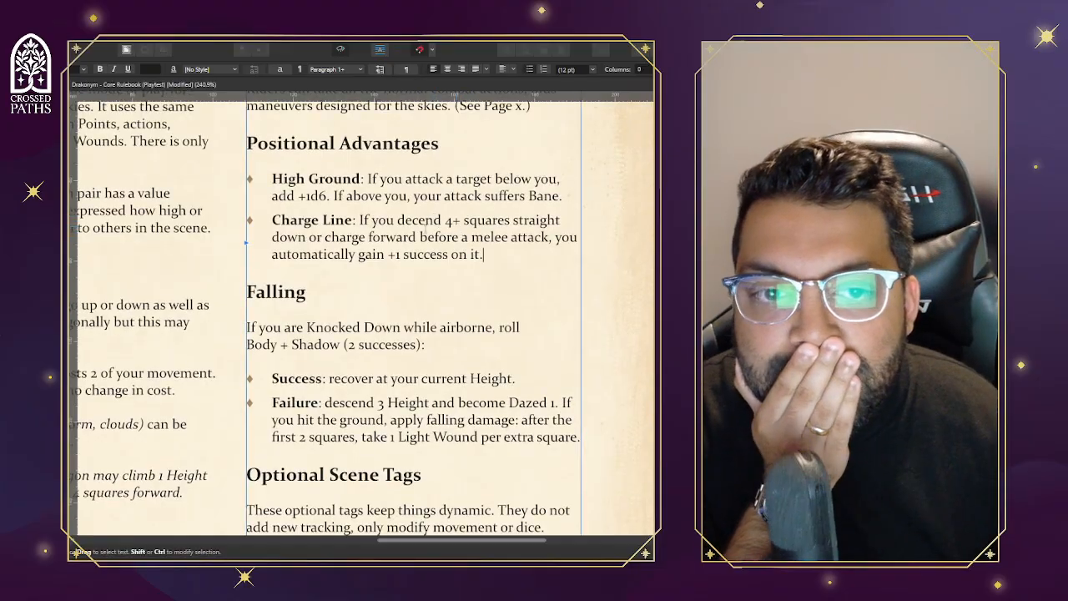
pyautogui.doubleClick(417, 221)
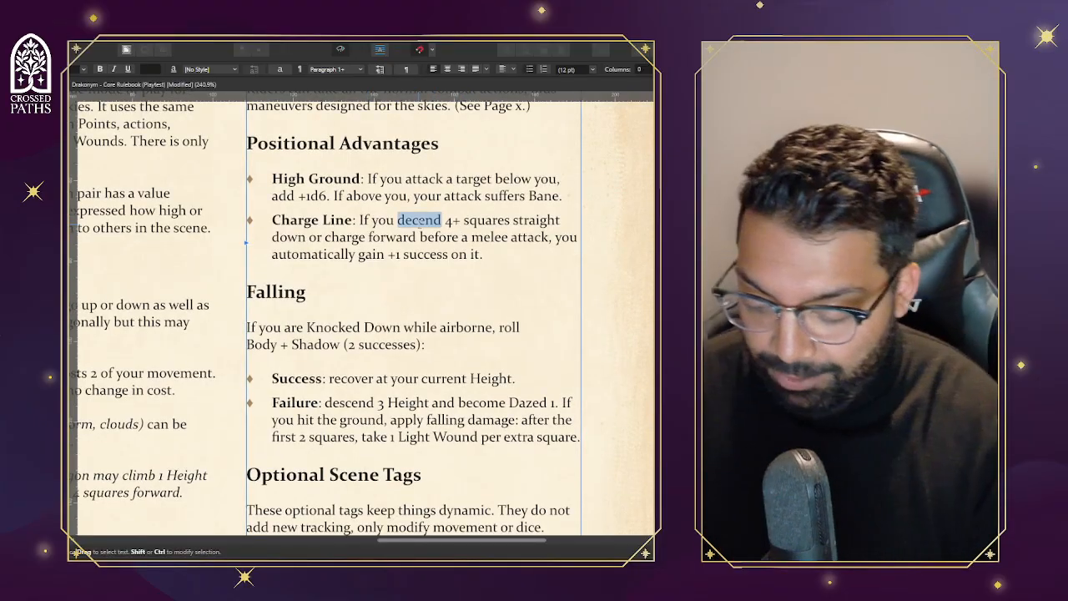
pyautogui.write('move')
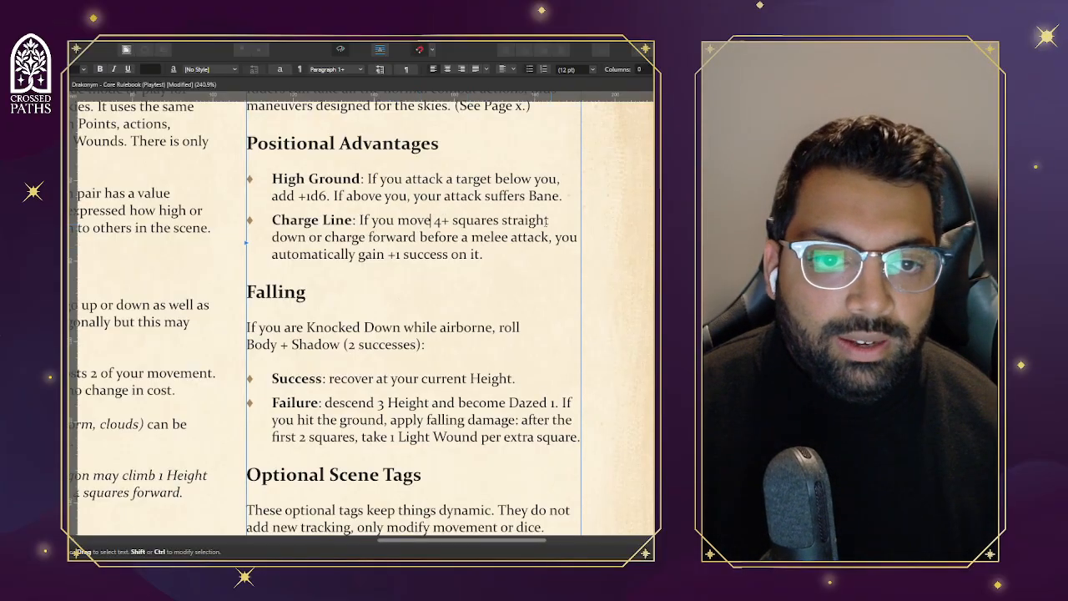
pyautogui.write('in')
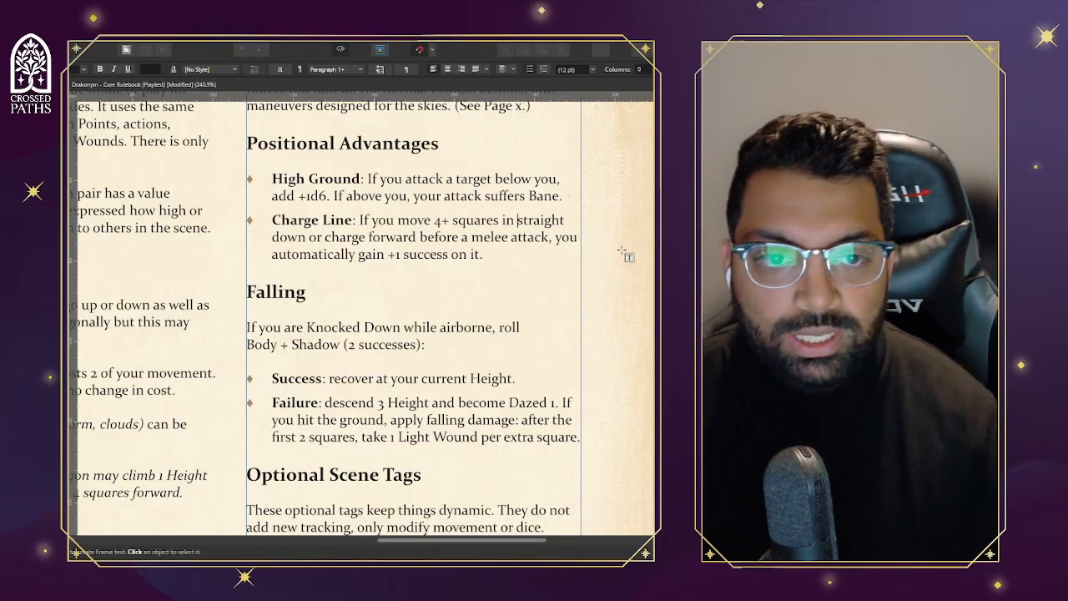
# Replace "down or charge forward" with "line" in the Charge Line bullet and break the line before "gain"
pyautogui.moveTo(418, 237); pyautogui.dragTo(280, 237)
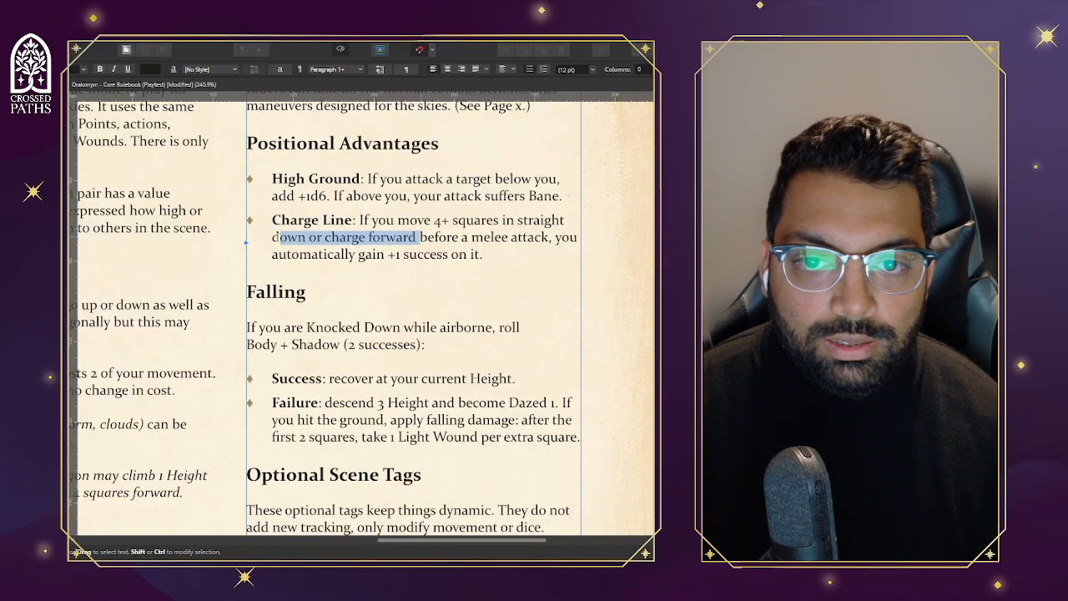
pyautogui.press('BackSpace')
pyautogui.write('line')
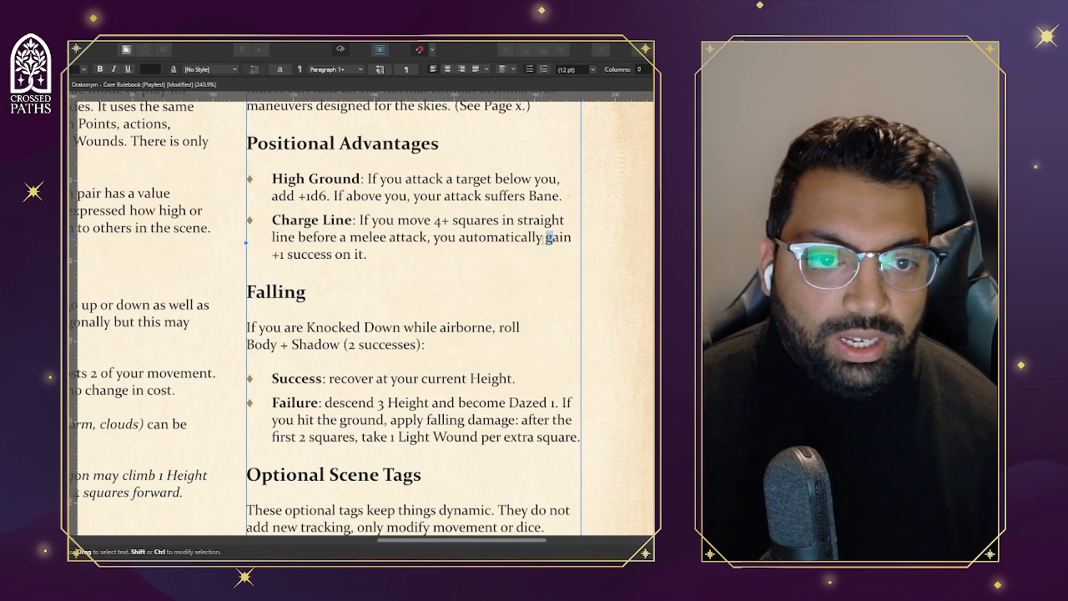
pyautogui.press('BackSpace')
pyautogui.hotkey('shift', 'Return')
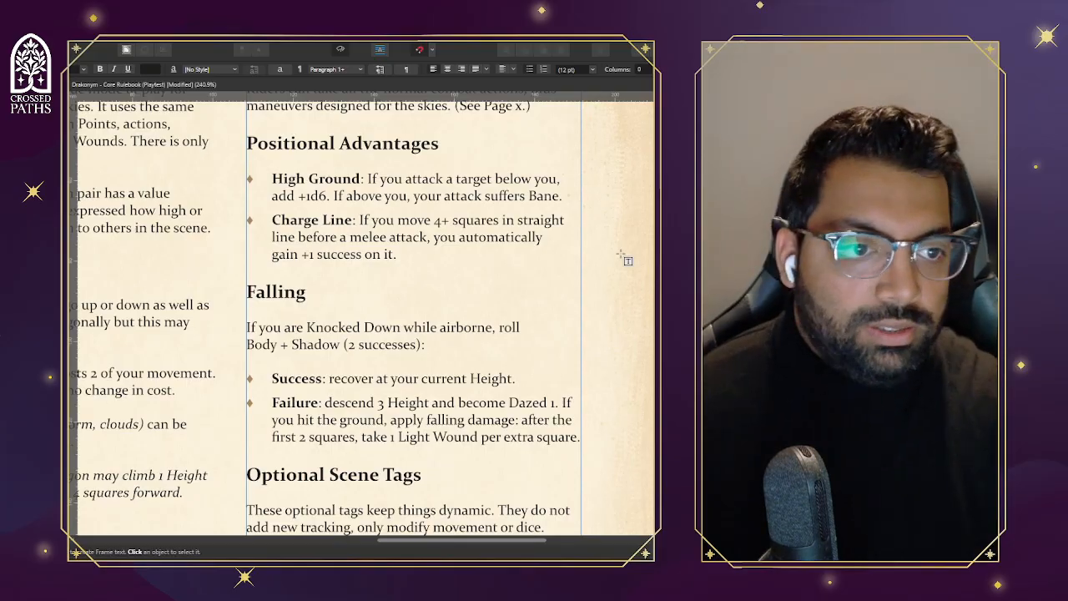
# Remove "+ 1 BP" from the Roar cost in the Dragon Action List
pyautogui.scroll(-2, 625, 250)
pyautogui.scroll(-10, 465, 312)
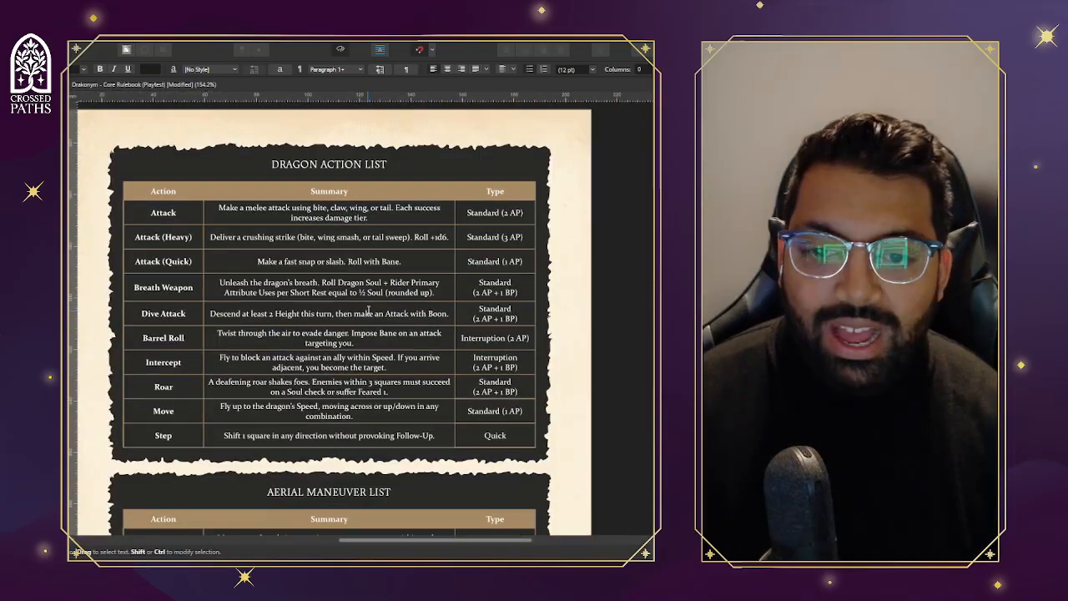
pyautogui.scroll(-1, 376, 288)
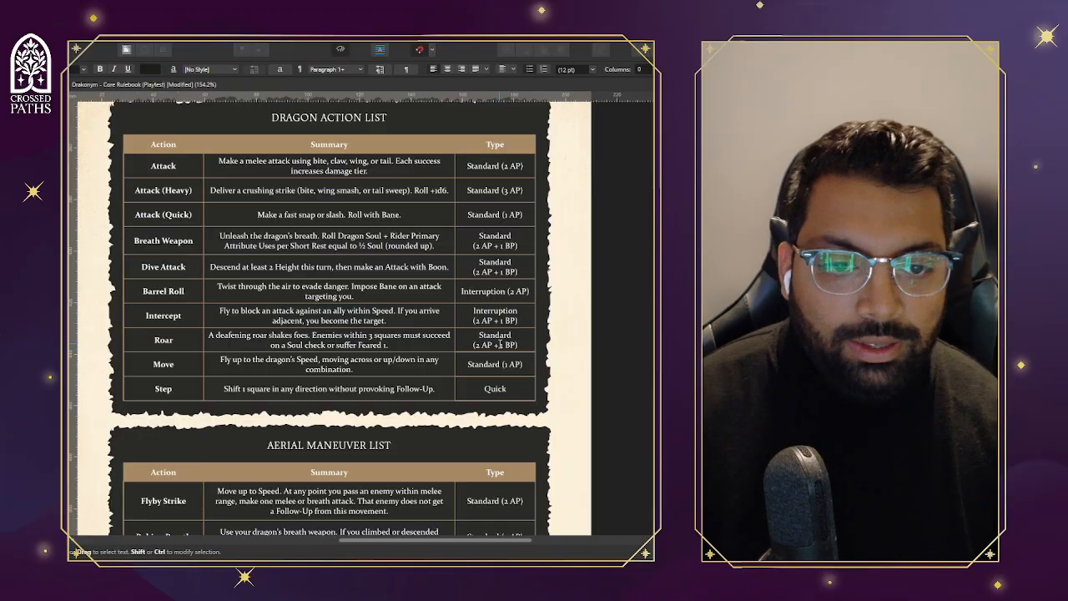
pyautogui.moveTo(499, 344); pyautogui.dragTo(515, 345)
pyautogui.press('BackSpace')
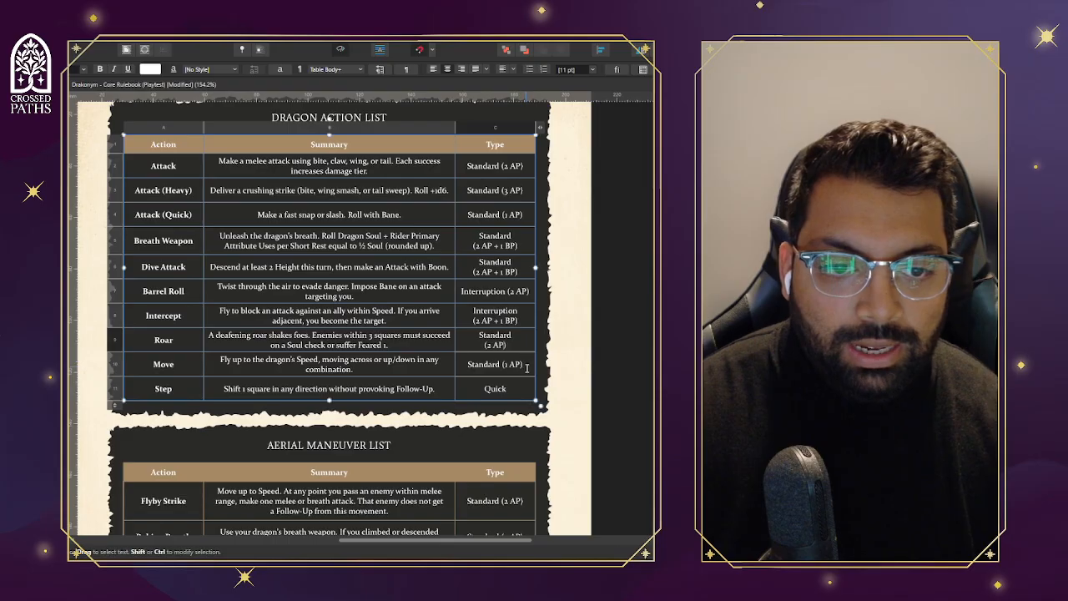
# Remove "+ 1 BP" from the Intercept cost and put Barrel Roll's "(2 AP)" on its own line in the Dragon Action List
pyautogui.click(292, 295)
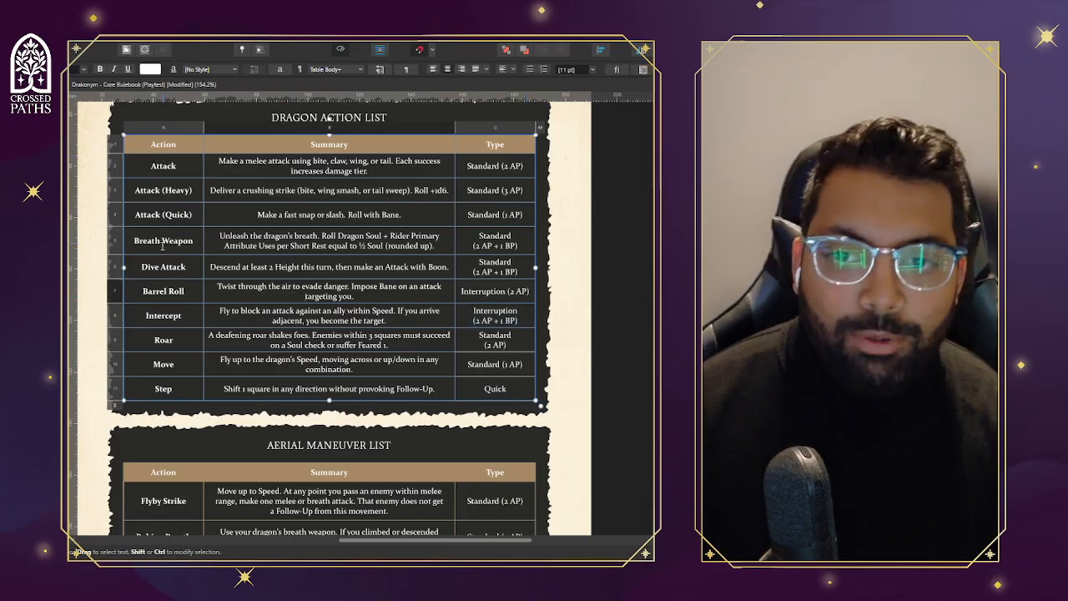
pyautogui.click(514, 320)
pyautogui.press('BackSpace')
pyautogui.press('BackSpace')
pyautogui.press('BackSpace')
pyautogui.press('BackSpace')
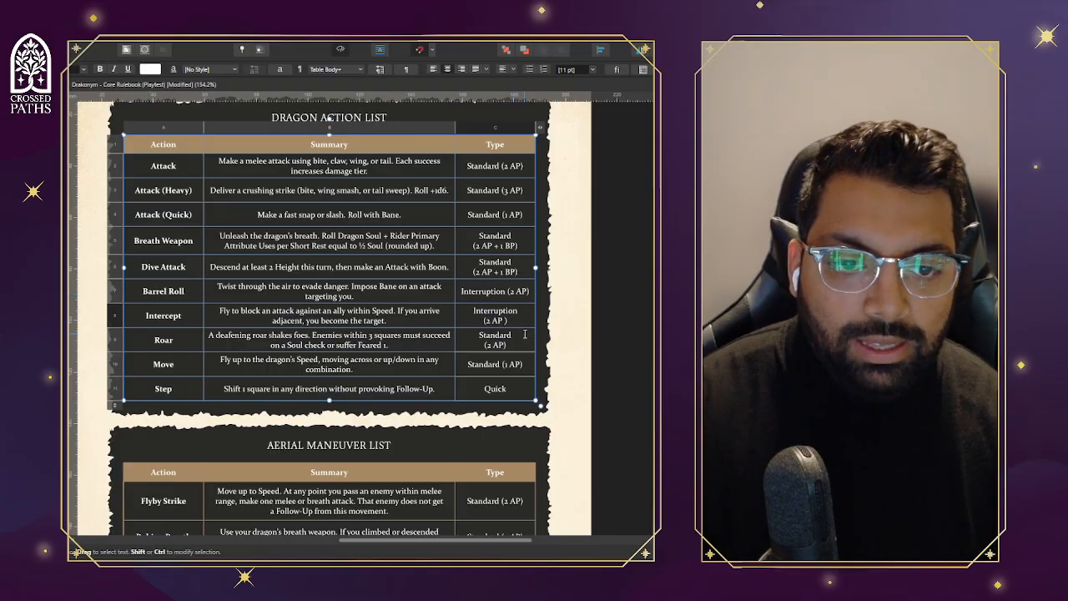
pyautogui.click(488, 288)
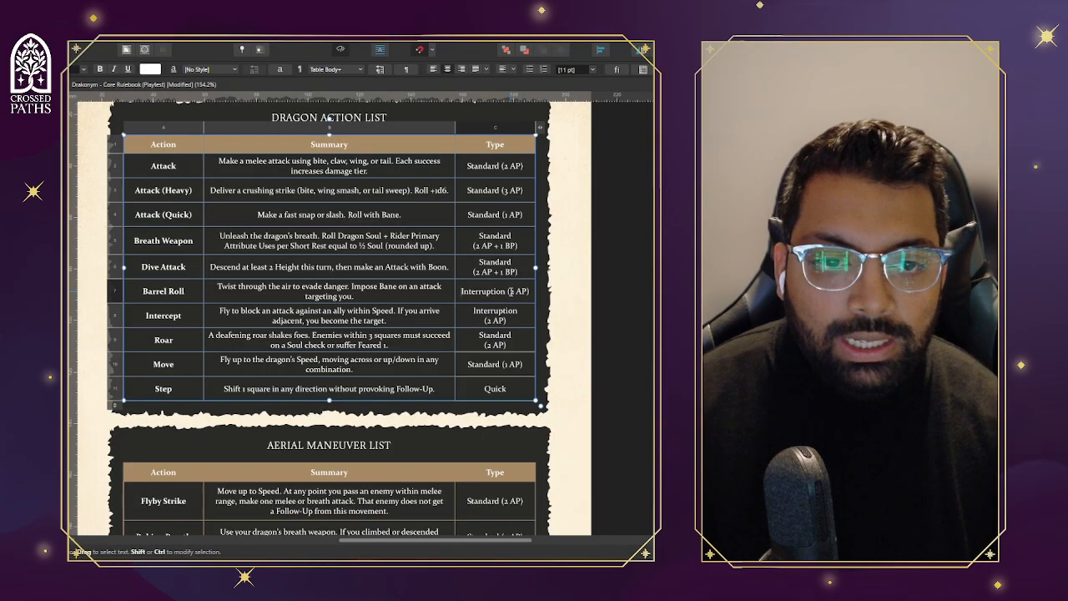
pyautogui.press('Return')
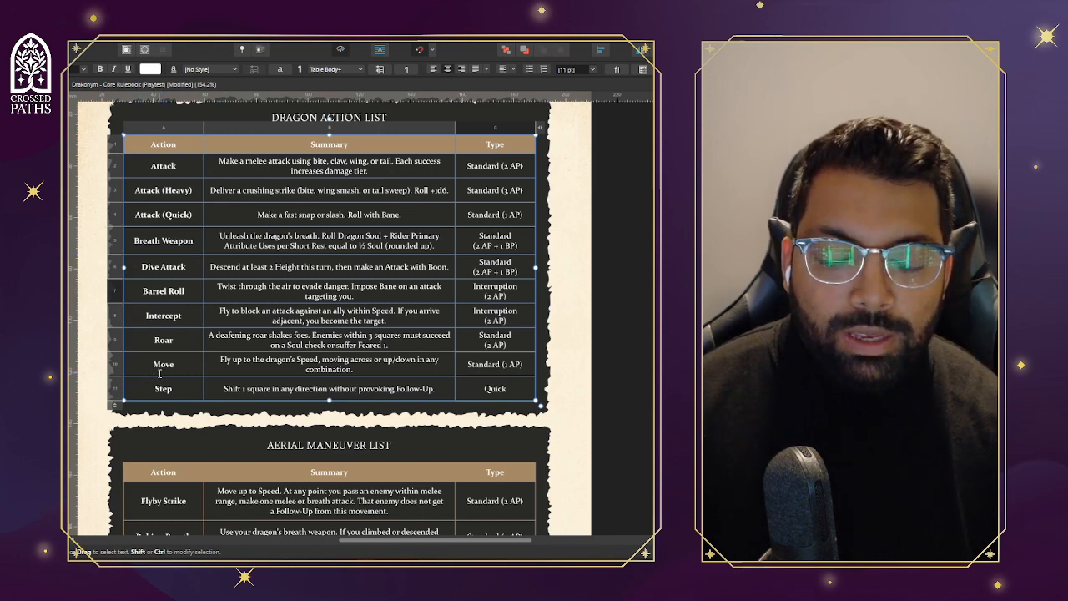
# Copy the Move row of the Dragon Action List over its Barrel Roll row
pyautogui.scroll(-5, 322, 326)
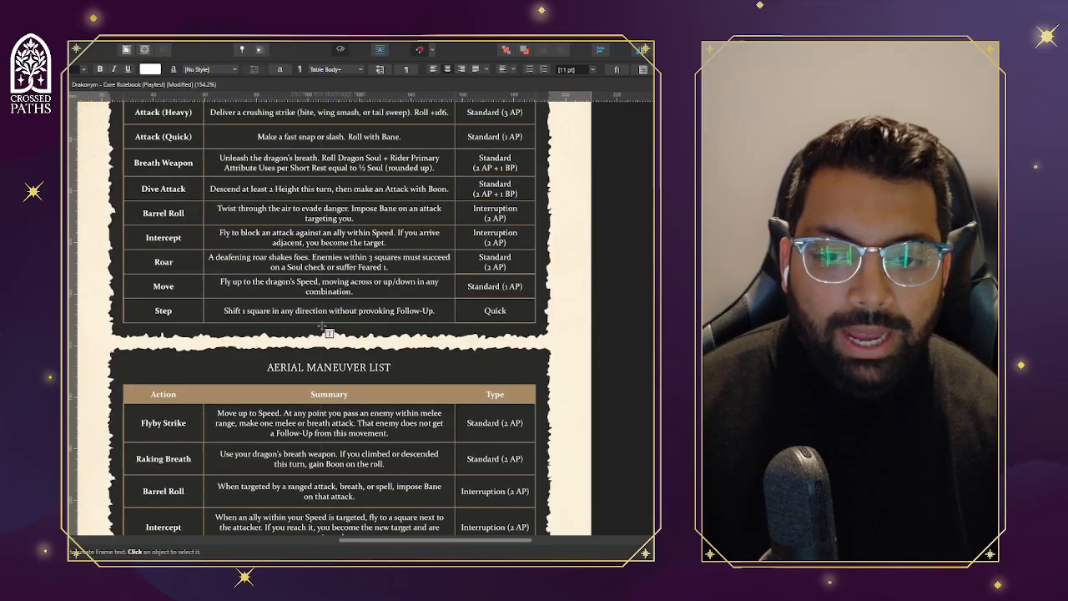
pyautogui.scroll(3, 322, 327)
pyautogui.moveTo(115, 213); pyautogui.dragTo(115, 239)
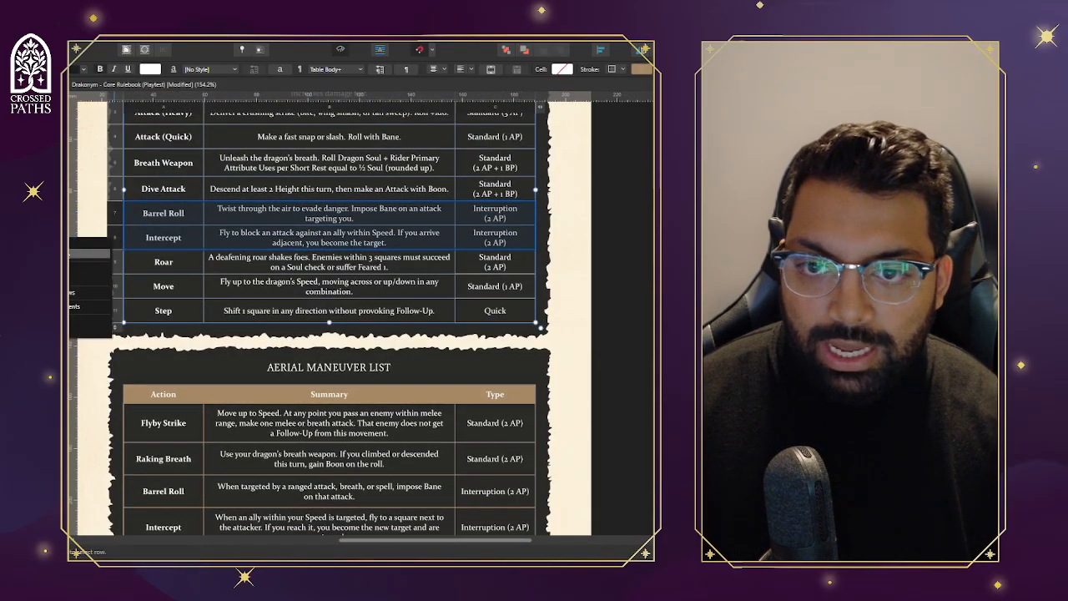
pyautogui.click(116, 286)
pyautogui.scroll(1, 143, 284)
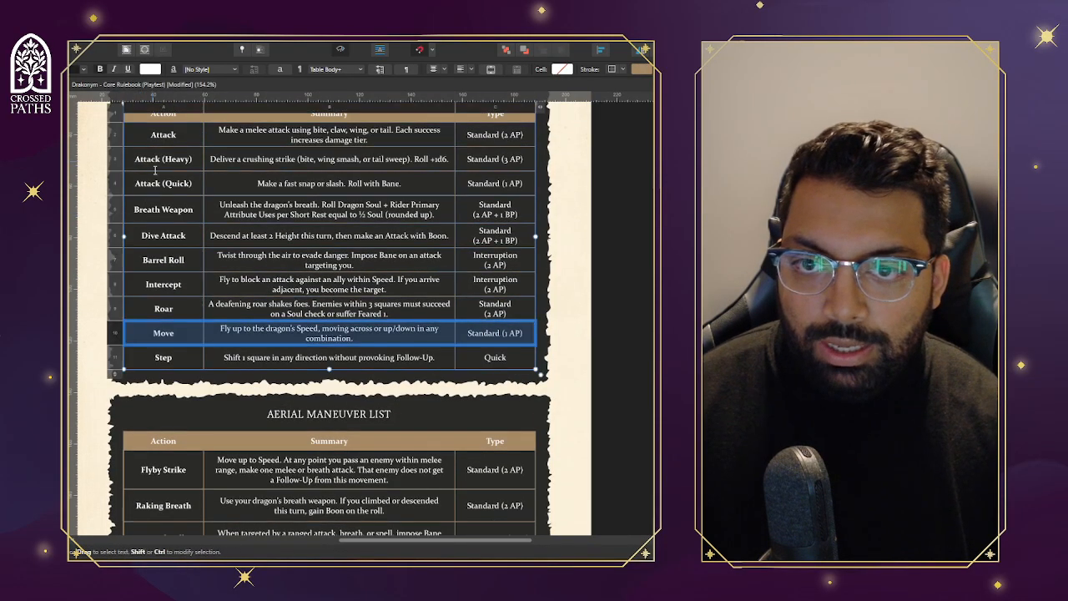
pyautogui.click(127, 263)
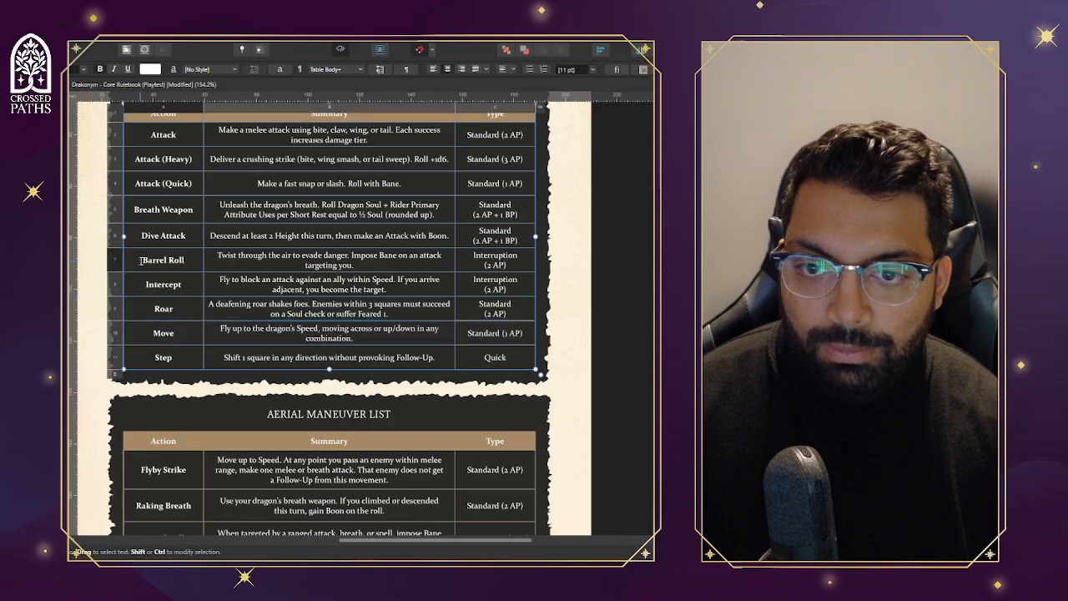
pyautogui.write("Move\tFly up to the dragon's Speed, moving across or up/down in any combination.\tStandard (1 AP)")
pyautogui.click(143, 358)
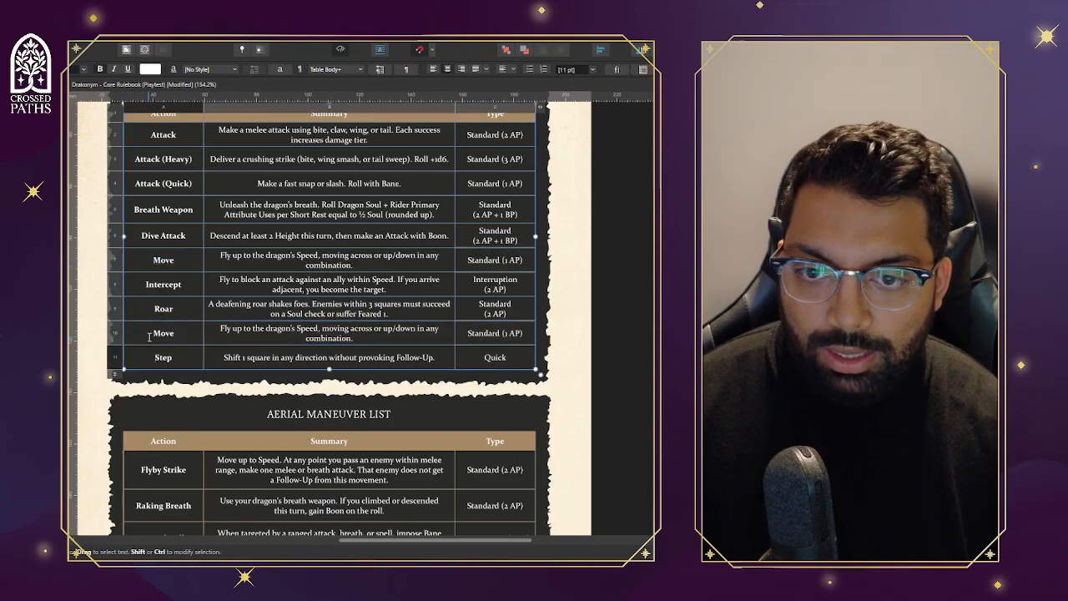
# Delete the Intercept, Roar and duplicate lower Move rows from the Dragon Action List
pyautogui.moveTo(115, 285); pyautogui.dragTo(114, 331)
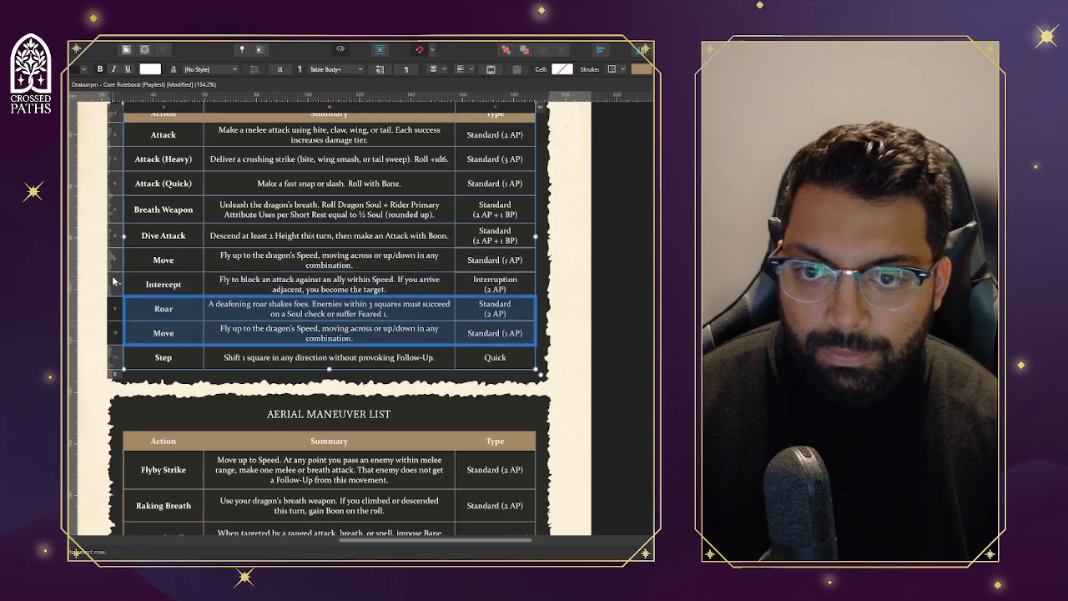
pyautogui.moveTo(115, 283); pyautogui.dragTo(113, 328)
pyautogui.rightClick(113, 327)
pyautogui.click(90, 343)
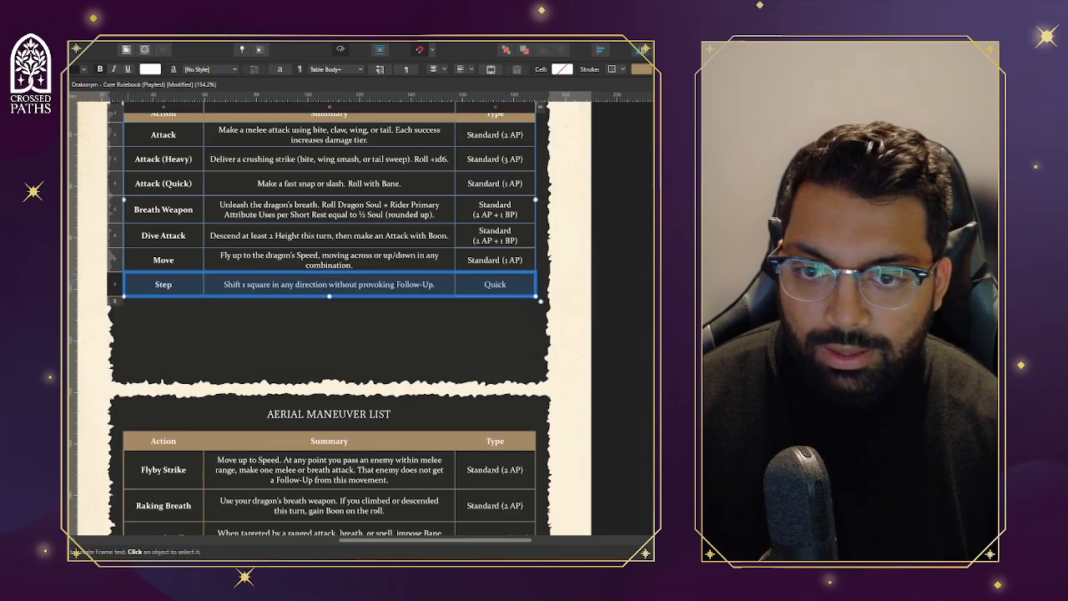
# Shorten the Dragon Action List background to end just below the Step row, and move the Aerial Maneuver List up beneath it
pyautogui.press('Escape')
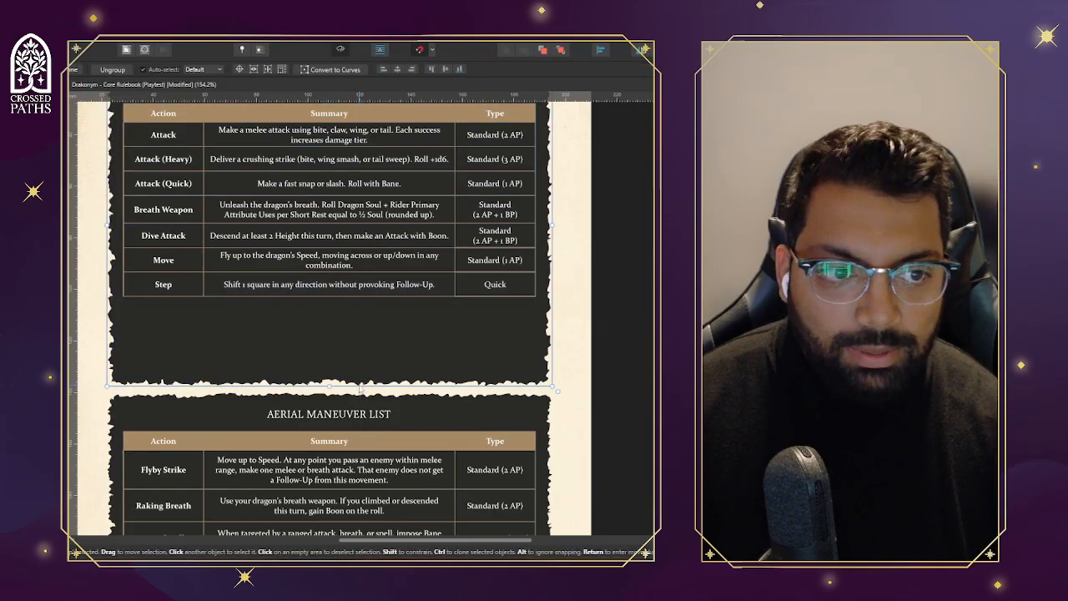
pyautogui.moveTo(326, 388); pyautogui.dragTo(348, 305)
pyautogui.scroll(-3, 320, 335)
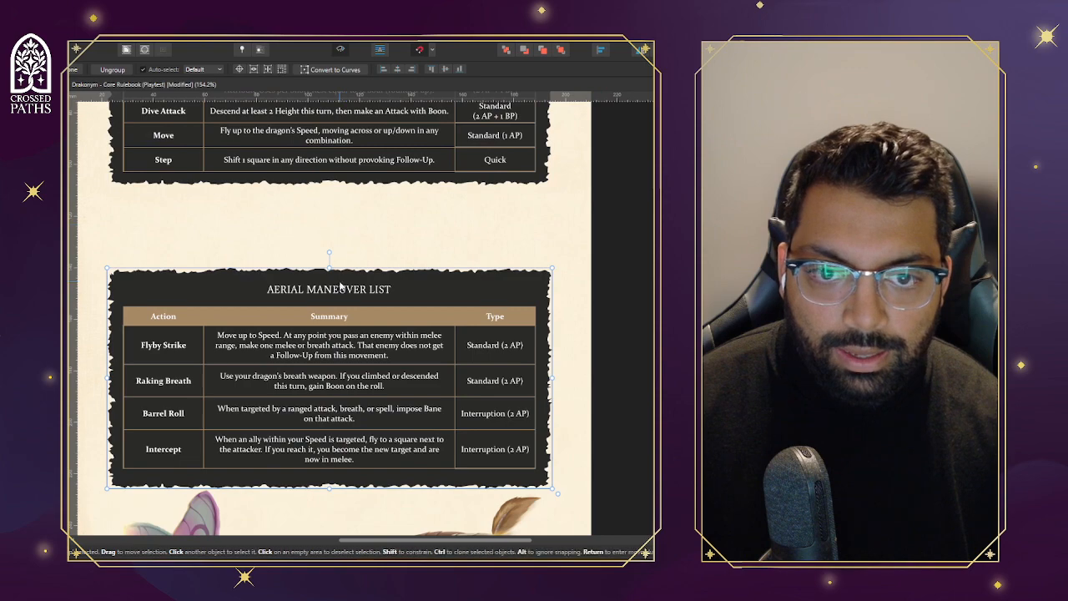
pyautogui.scroll(-4, 340, 250)
# Move both dragon illustrations at the foot of the page up slightly and enlarge them together
pyautogui.click(417, 434)
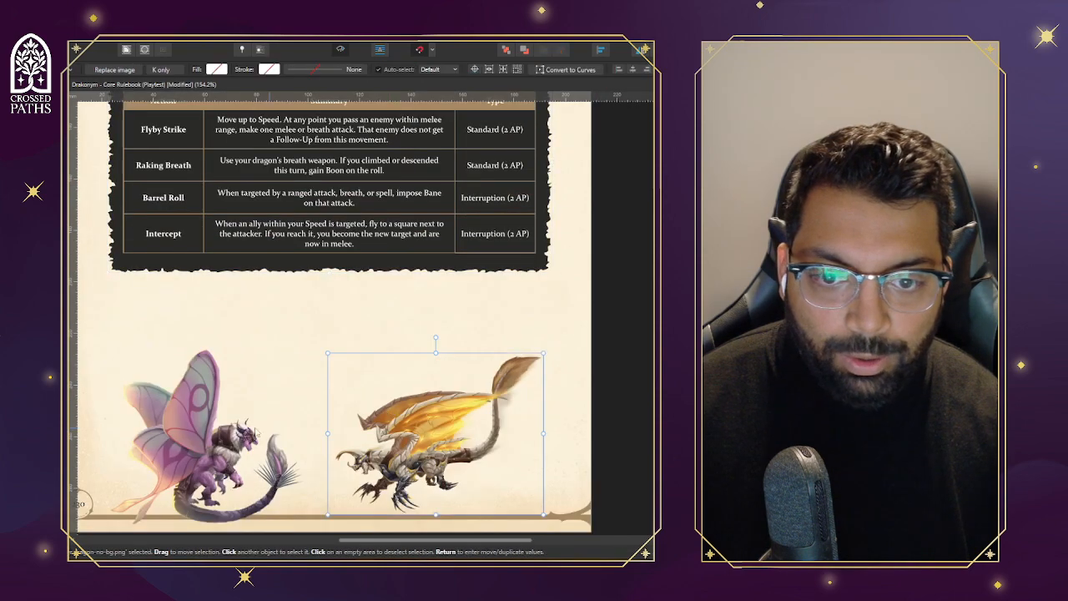
pyautogui.keyDown('shift'); pyautogui.click(227, 449); pyautogui.keyUp('shift')
pyautogui.moveTo(225, 449)
pyautogui.mouseDown()
pyautogui.moveTo(225, 400)
pyautogui.moveTo(228, 440)
pyautogui.mouseUp()
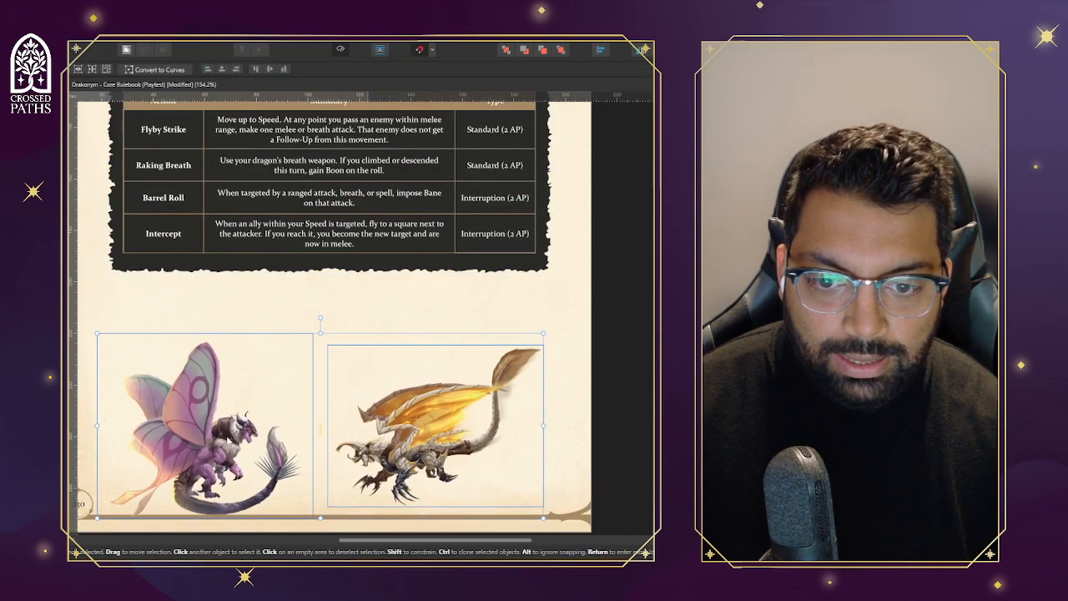
pyautogui.moveTo(321, 333); pyautogui.dragTo(321, 293)
pyautogui.click(354, 290)
# Reposition the purple and golden dragon illustrations individually in the space between the Aerial Maneuver List and the footer line
pyautogui.moveTo(175, 441)
pyautogui.mouseDown()
pyautogui.moveTo(185, 415)
pyautogui.moveTo(186, 423)
pyautogui.mouseUp()
pyautogui.click(419, 440)
pyautogui.moveTo(418, 440); pyautogui.dragTo(415, 427)
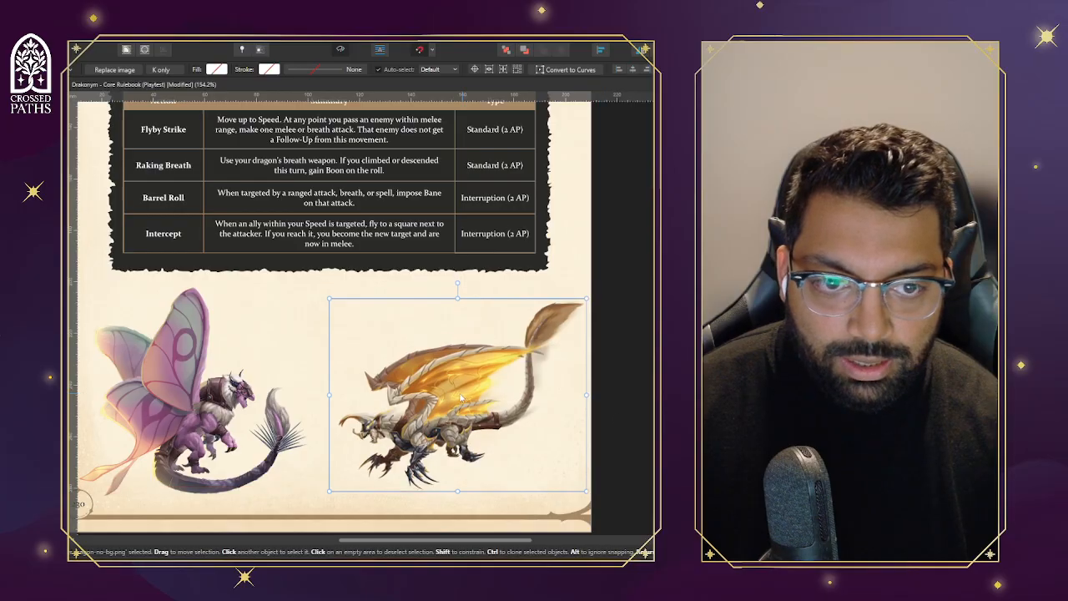
# Nudge the golden dragon slightly left and the purple dragon slightly right, closing the gap between the two illustrations below the Aerial Maneuver List
pyautogui.moveTo(462, 396); pyautogui.dragTo(454, 396)
pyautogui.click(624, 419)
pyautogui.click(266, 408)
pyautogui.moveTo(206, 403); pyautogui.dragTo(215, 403)
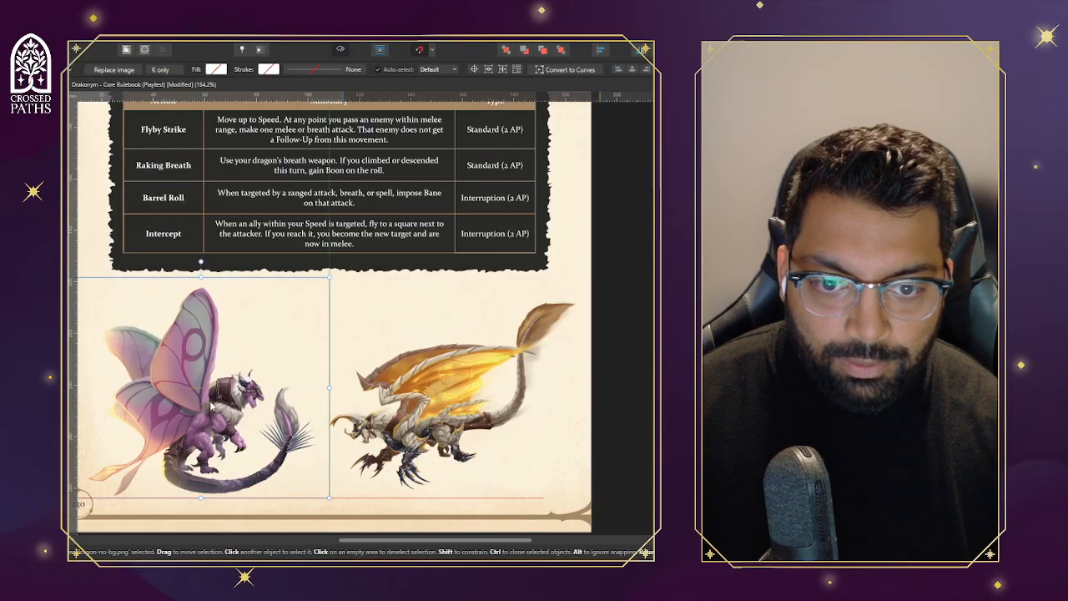
pyautogui.click(624, 418)
pyautogui.click(452, 407)
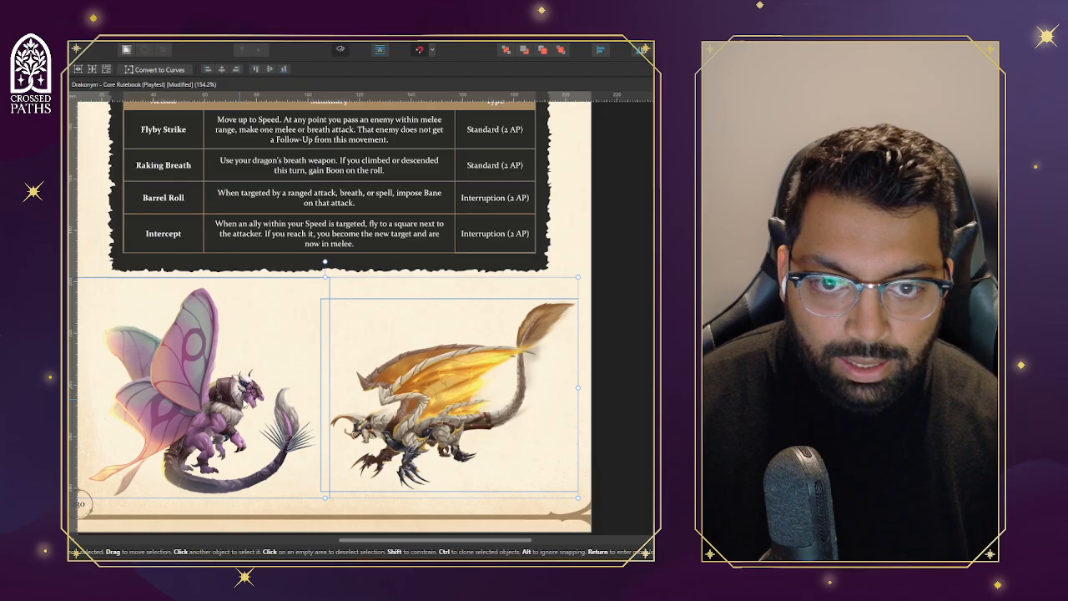
pyautogui.click(635, 393)
pyautogui.scroll(-2, 550, 377)
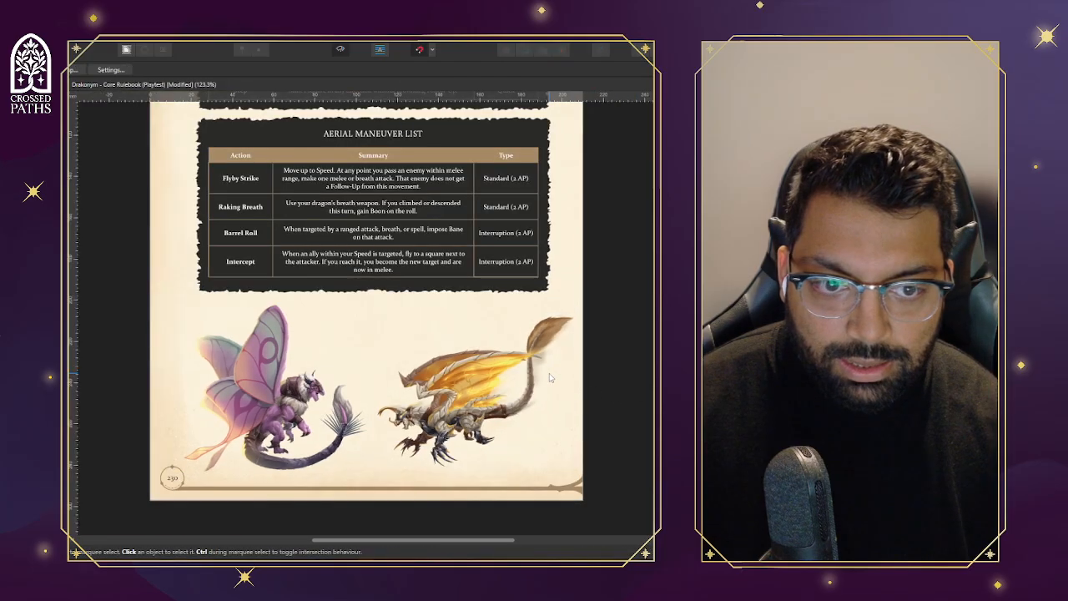
pyautogui.moveTo(542, 379); pyautogui.dragTo(537, 379)
pyautogui.click(598, 364)
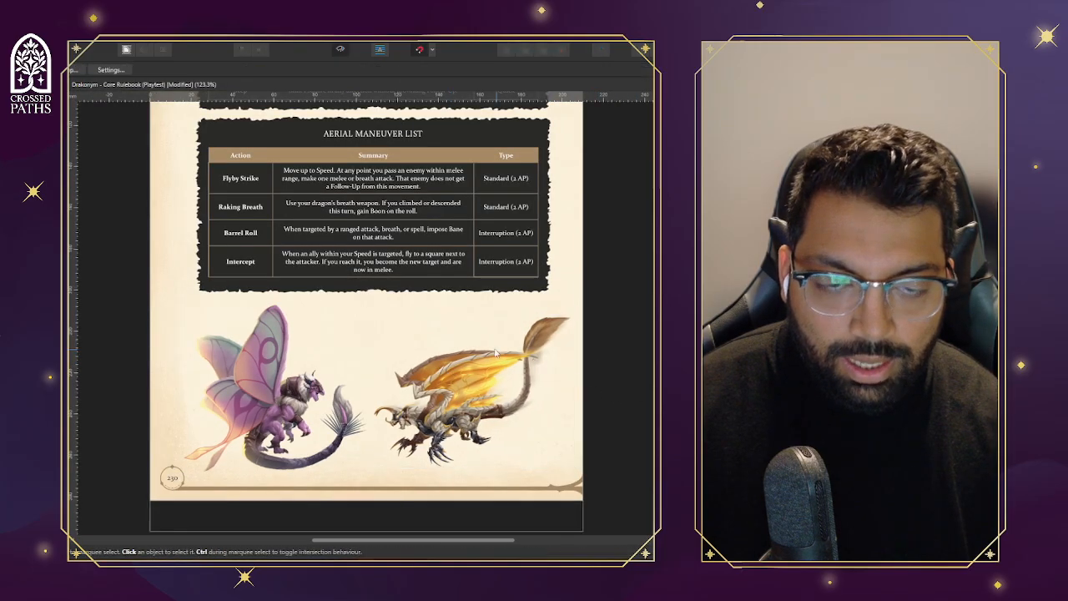
# Look over the Aerial Maneuver List and the damage, healing, status and scar pages that follow it, and save the rulebook
pyautogui.scroll(3, 347, 313)
pyautogui.scroll(2, 359, 306)
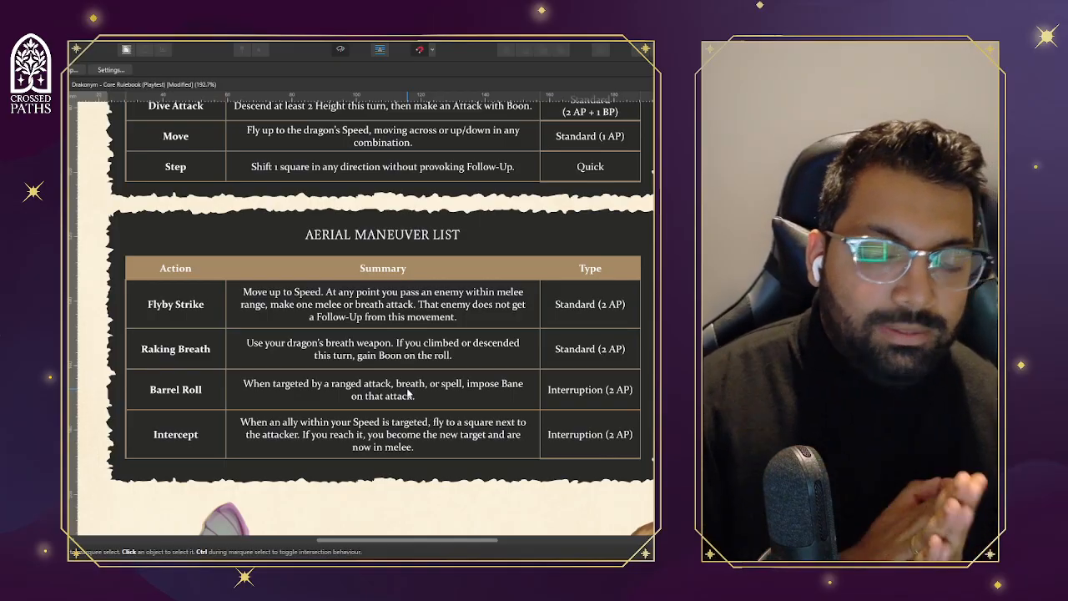
pyautogui.scroll(-4, 482, 382)
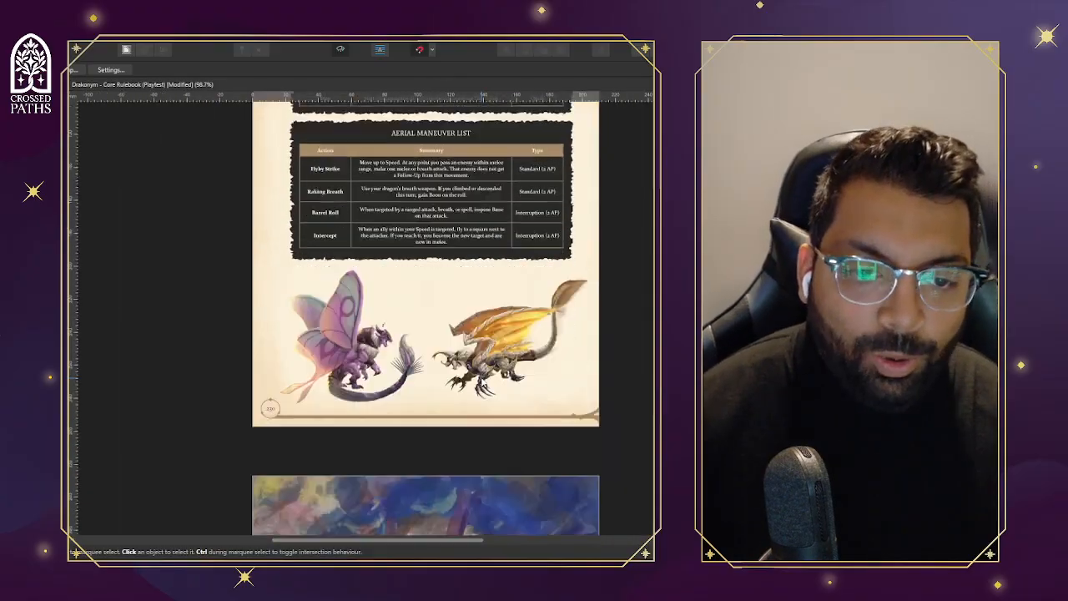
pyautogui.scroll(-10, 480, 384)
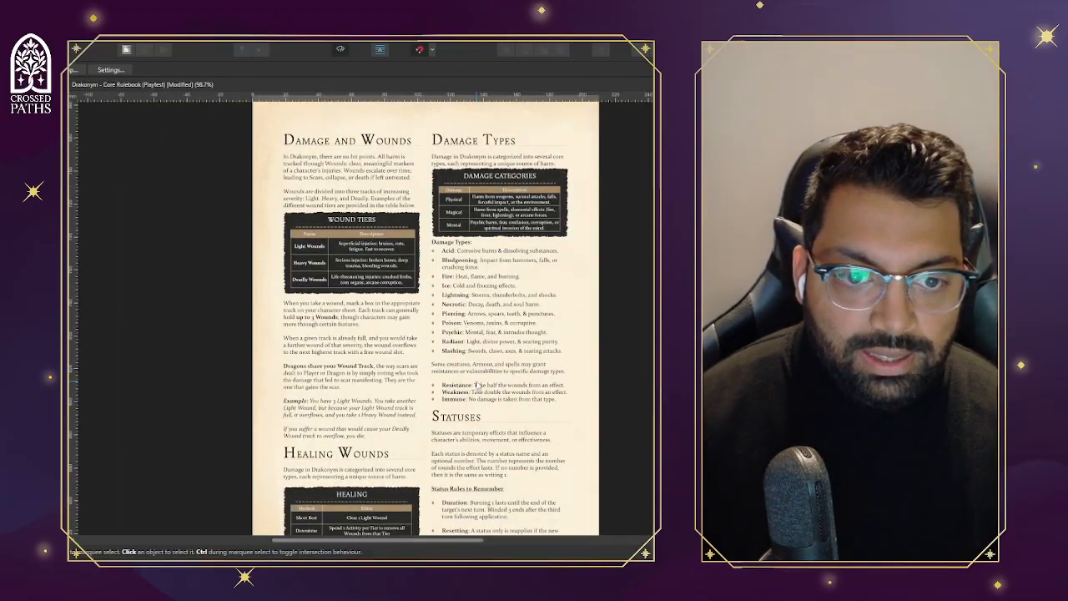
pyautogui.scroll(-8, 478, 383)
pyautogui.scroll(7, 480, 382)
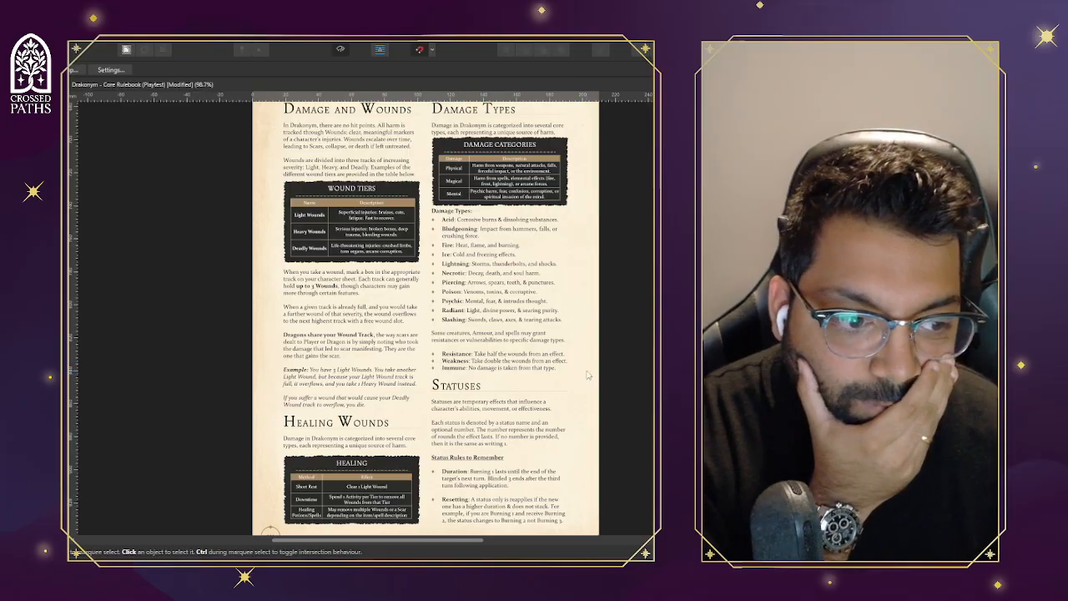
pyautogui.scroll(-3, 587, 376)
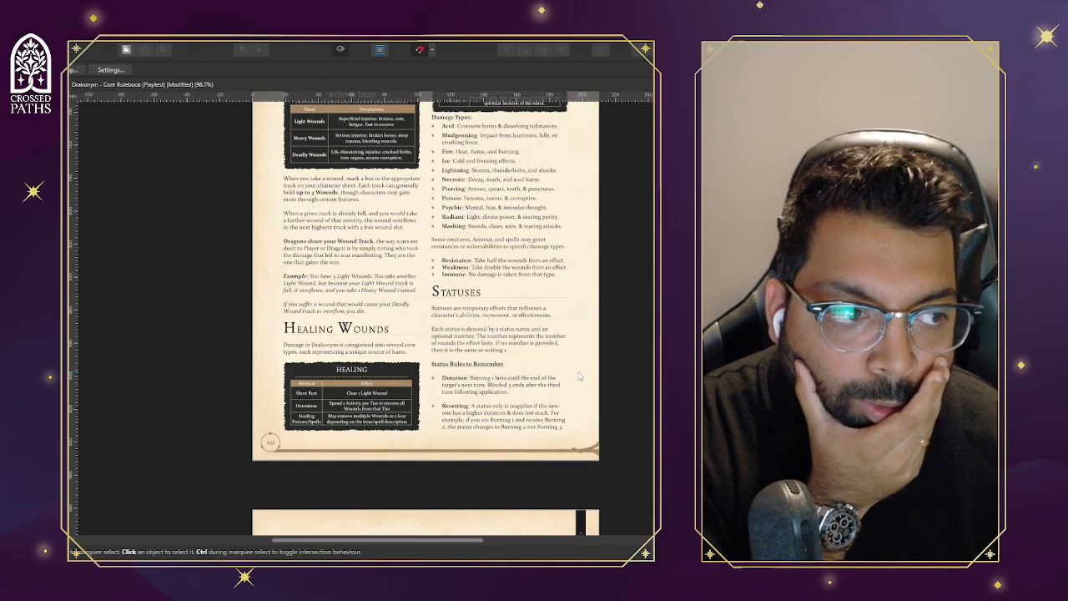
pyautogui.scroll(-15, 567, 375)
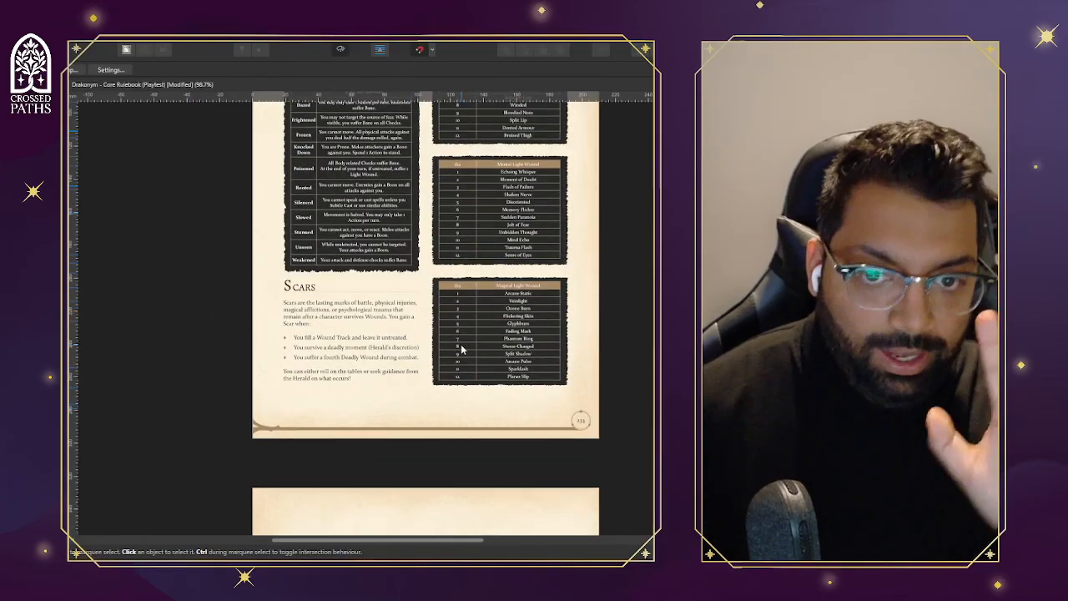
pyautogui.hotkey('ctrl', 's')
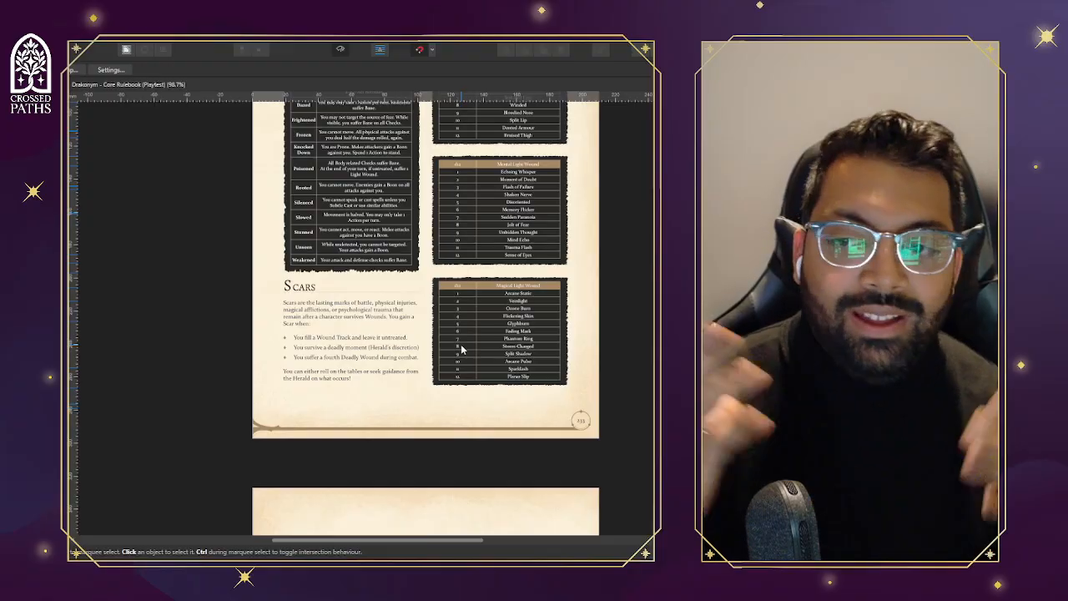
# Go to the Storm Dragon page and examine its attacks, core perk, minor perks and major perks
pyautogui.scroll(1, 73, 436)
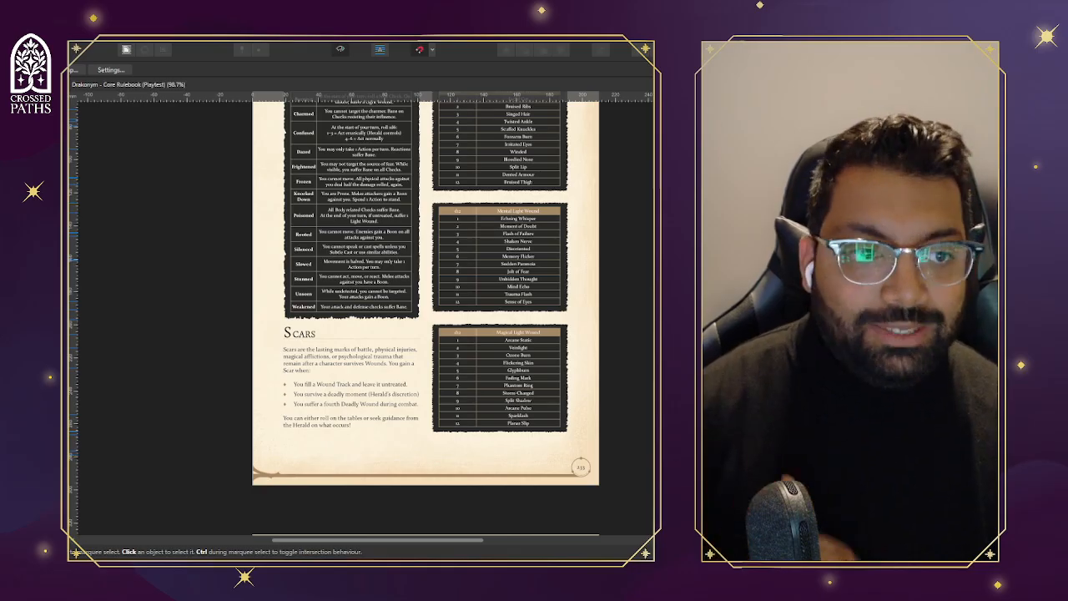
pyautogui.moveTo(262, 122); pyautogui.dragTo(541, 515)
pyautogui.scroll(5, 487, 251)
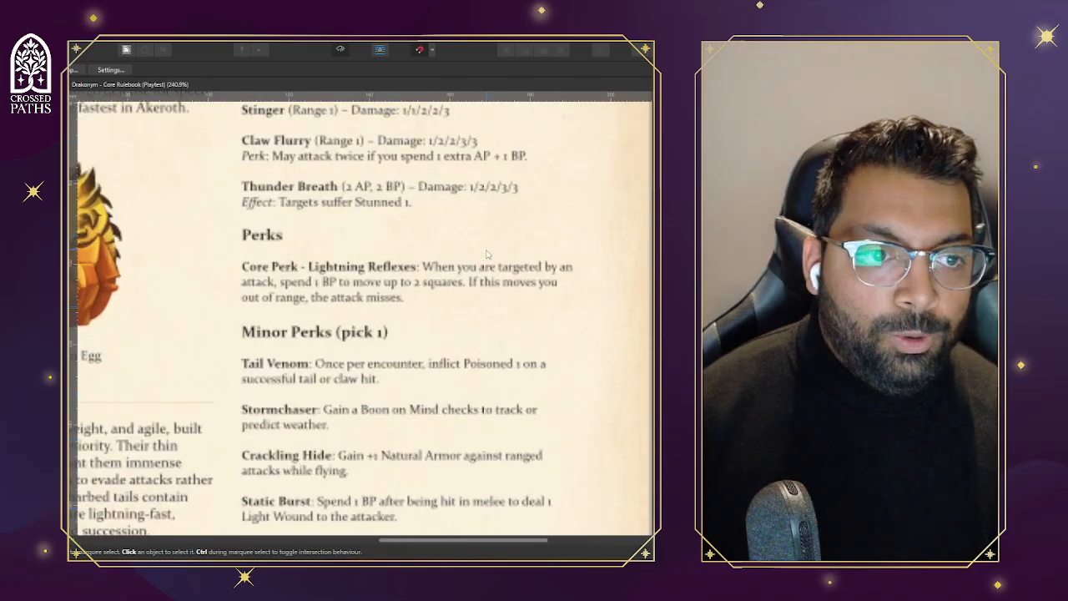
pyautogui.scroll(-1, 487, 252)
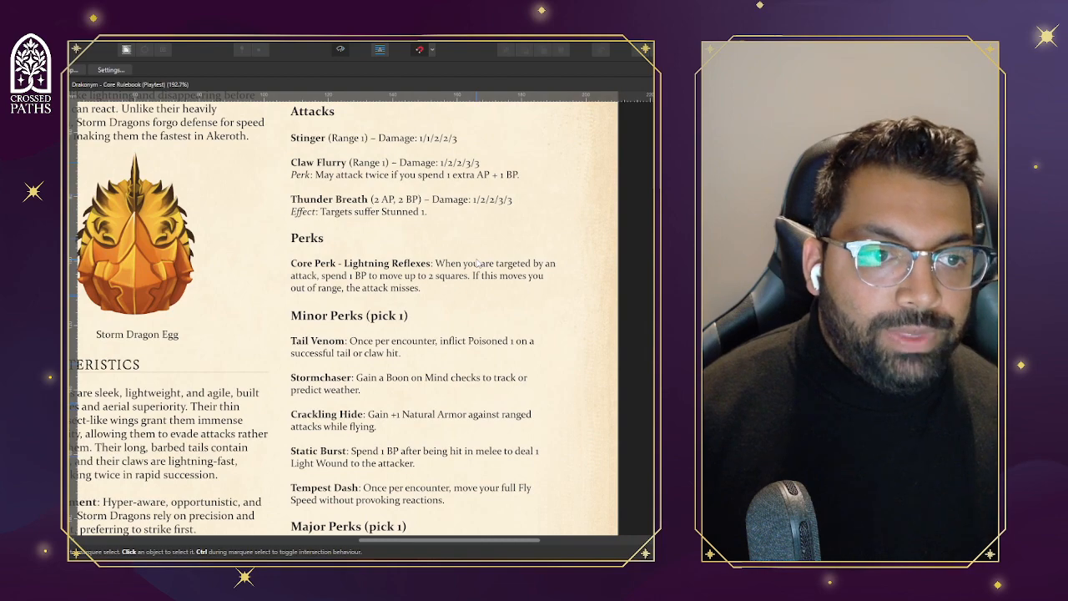
pyautogui.scroll(-2, 477, 264)
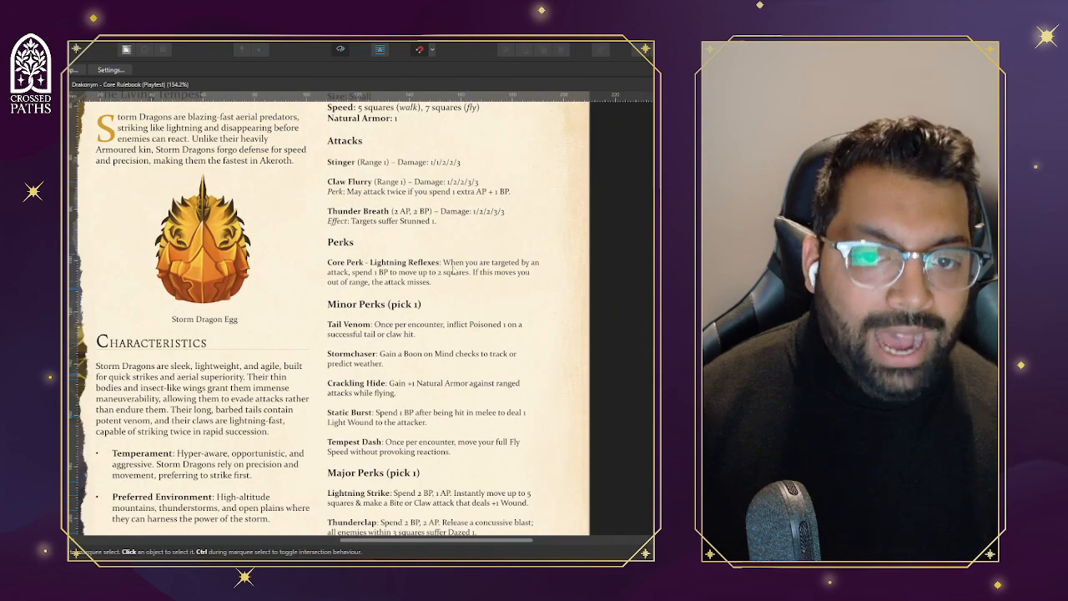
pyautogui.scroll(-3, 454, 270)
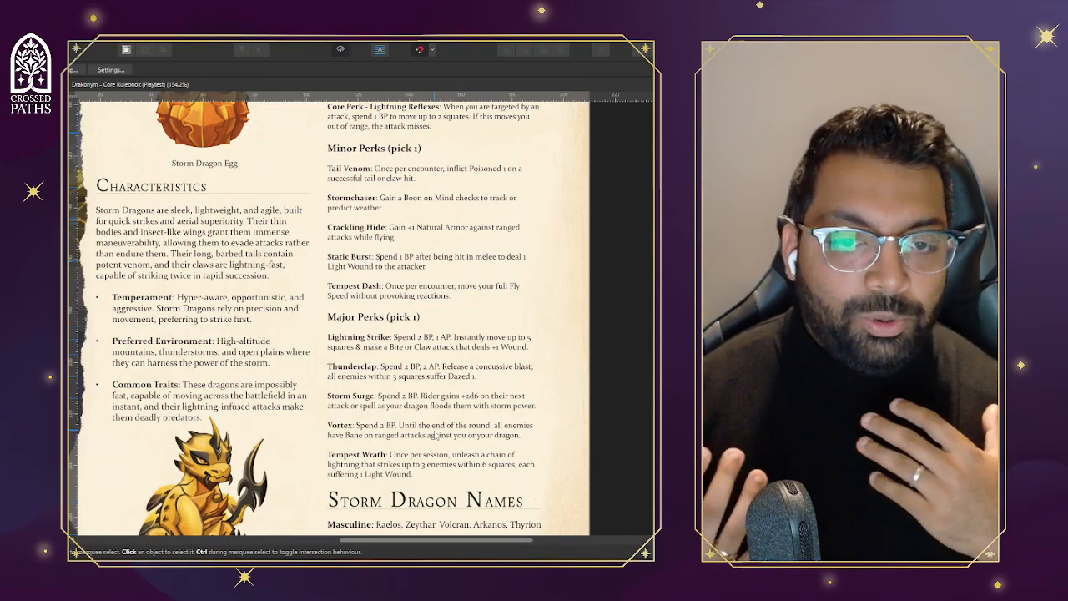
pyautogui.scroll(3, 399, 209)
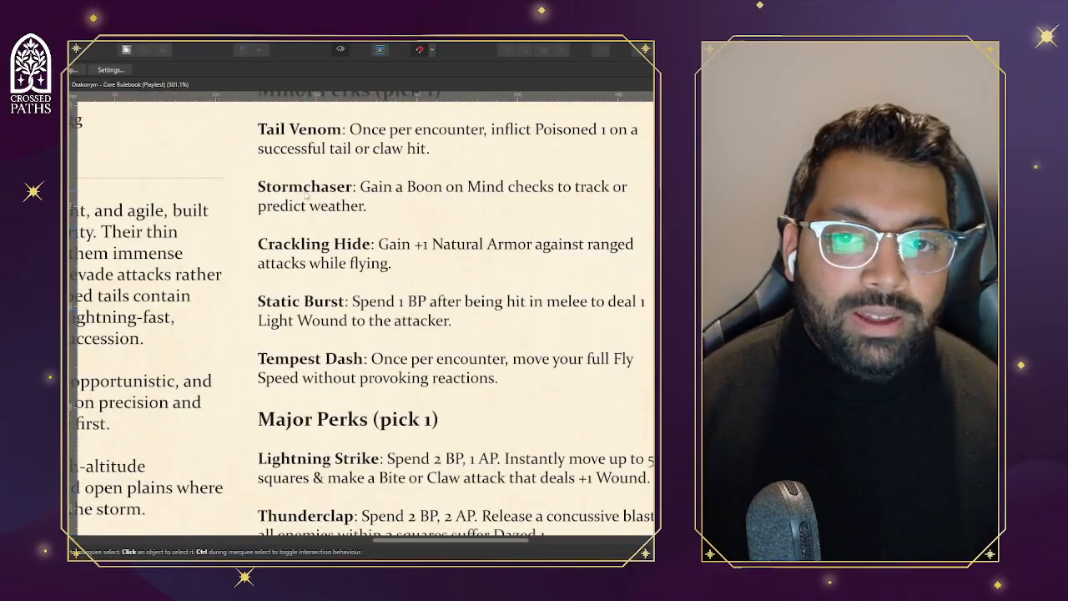
# Highlight the Stormchaser perk and the effect text of Crackling Hide in turn to compare the two minor perks
pyautogui.doubleClick(367, 209)
pyautogui.moveTo(367, 208); pyautogui.dragTo(244, 195)
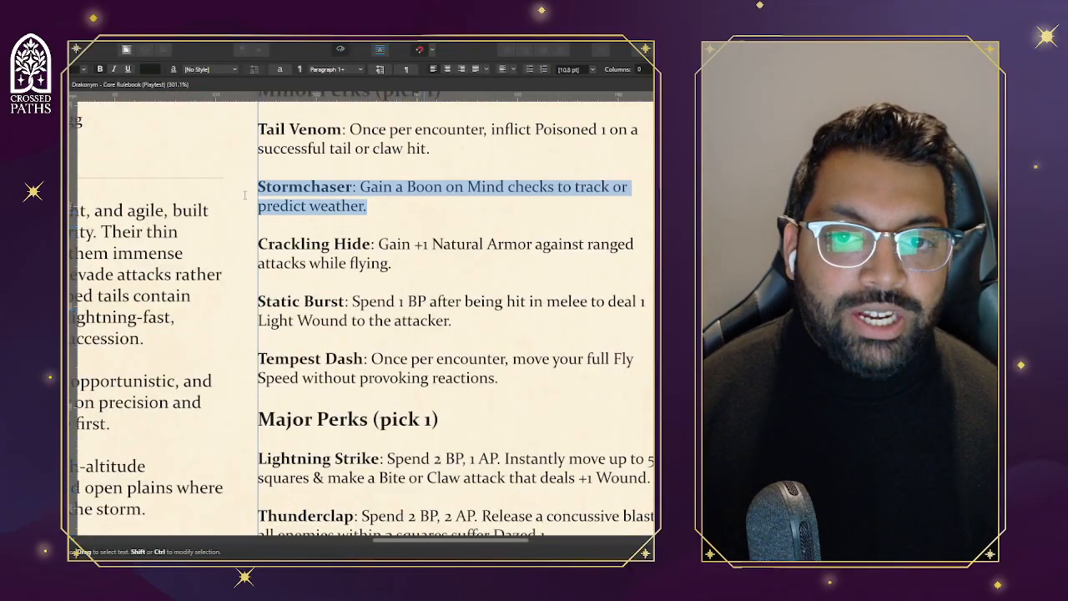
pyautogui.click(435, 207)
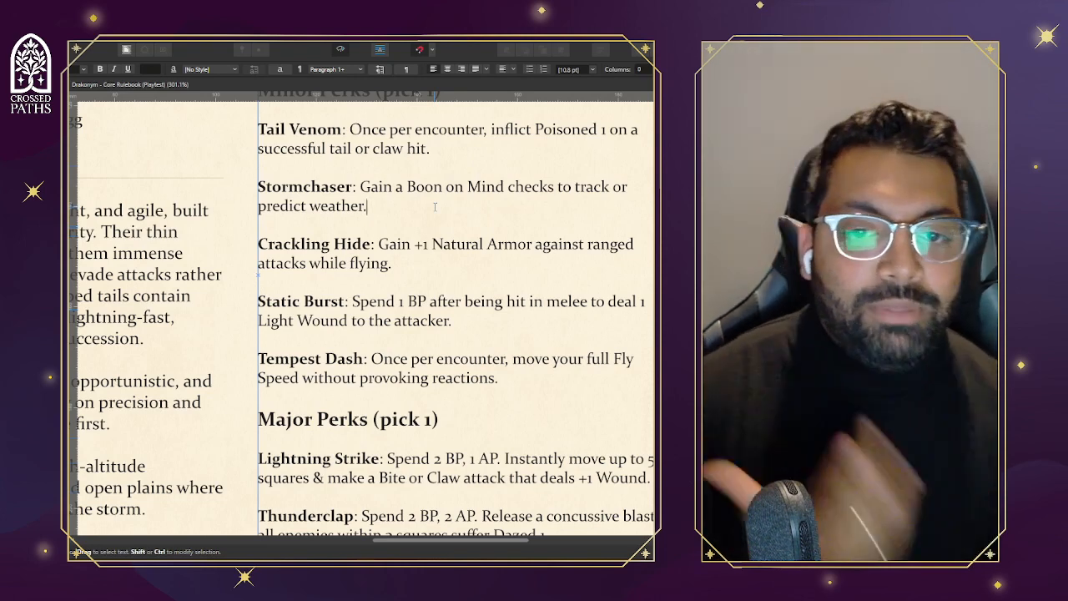
pyautogui.moveTo(394, 263); pyautogui.dragTo(379, 244)
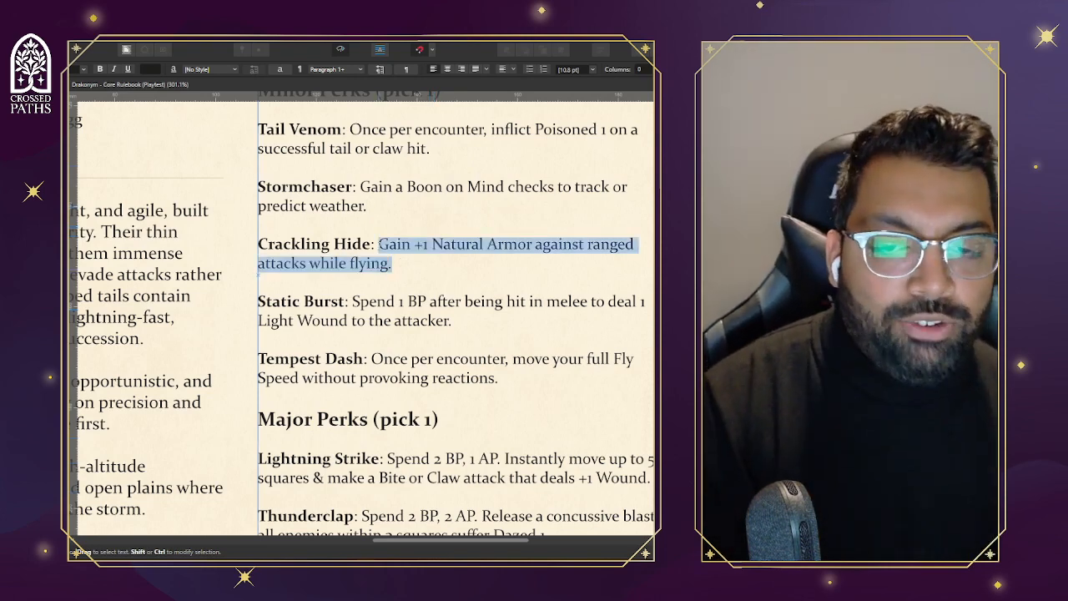
pyautogui.click(406, 264)
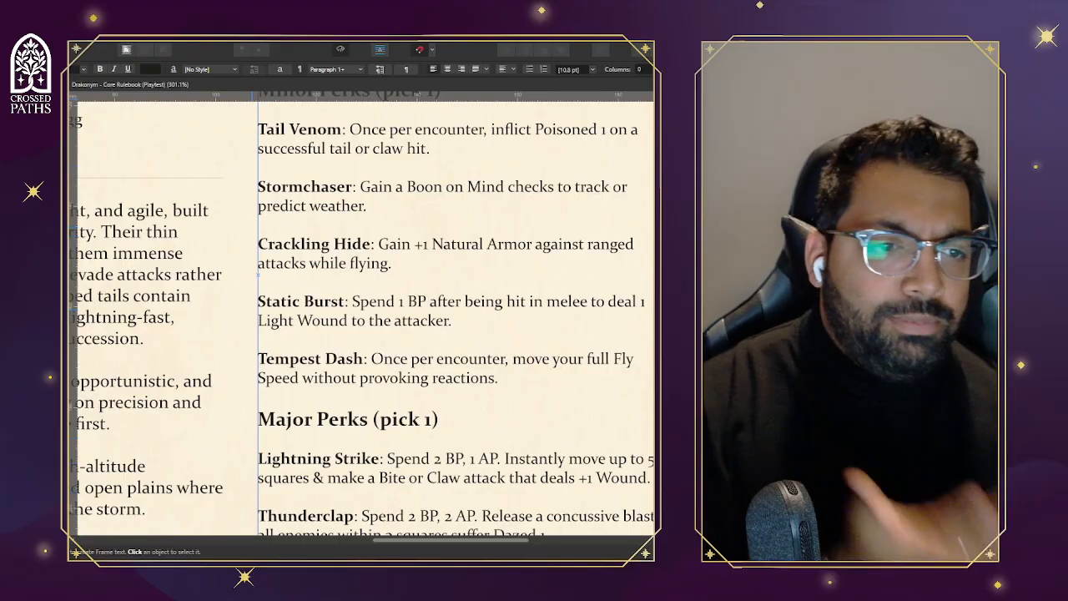
# Open the Drakonym - Creator Guide document from the recent files
pyautogui.moveTo(70, 96)
pyautogui.click(72, 205)
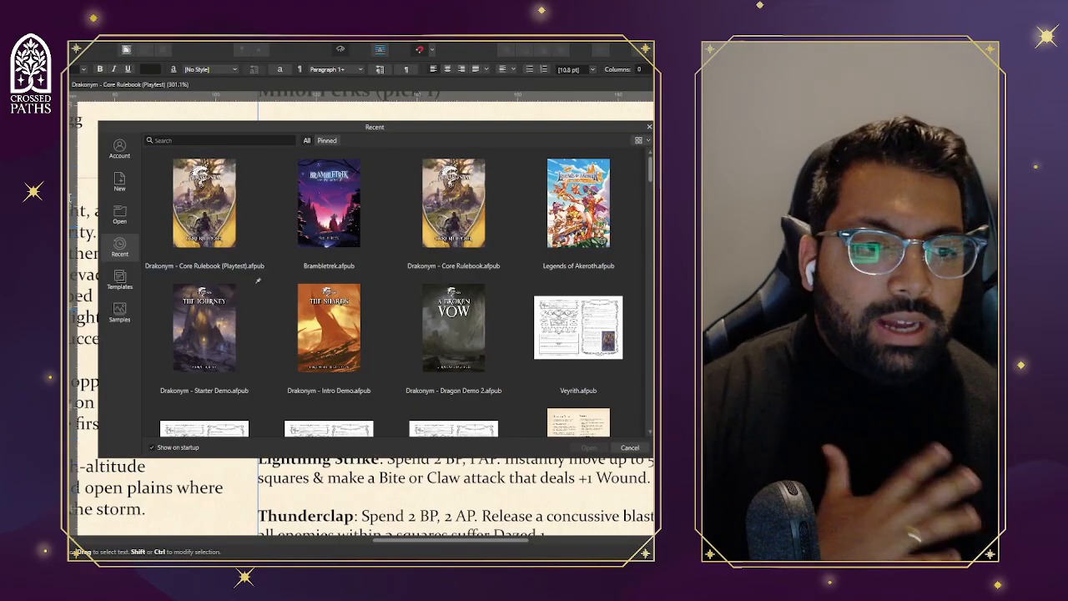
pyautogui.scroll(-2, 407, 323)
pyautogui.scroll(-1, 365, 334)
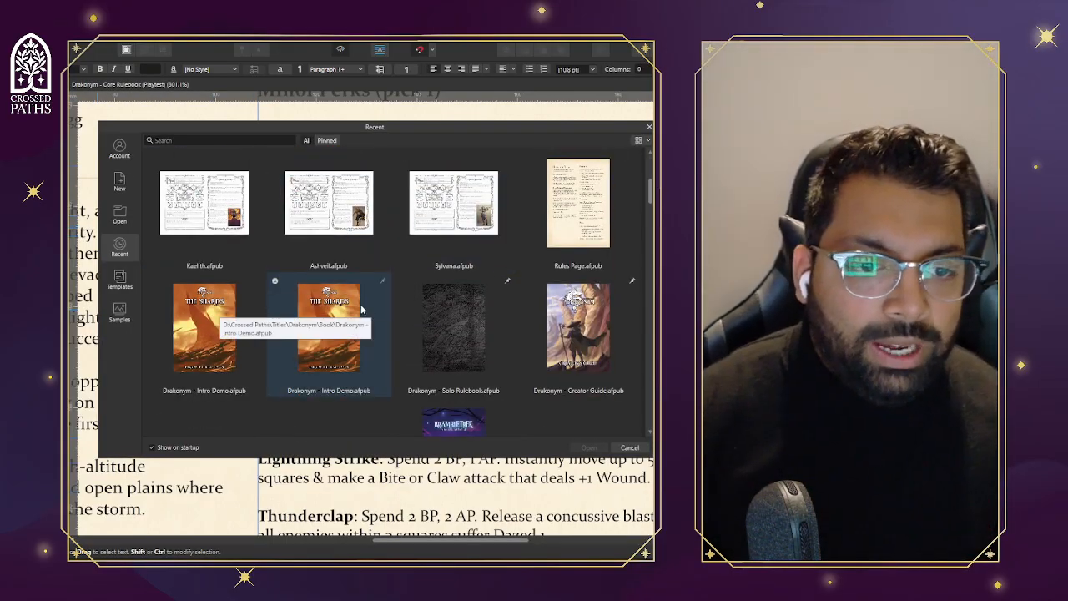
pyautogui.scroll(2, 379, 343)
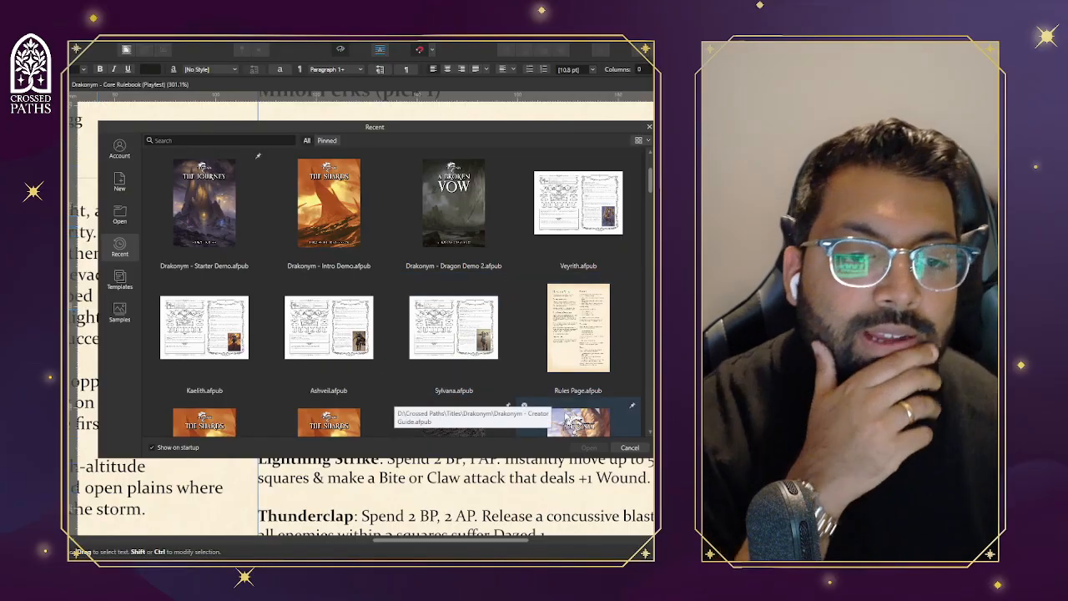
pyautogui.press('Escape')
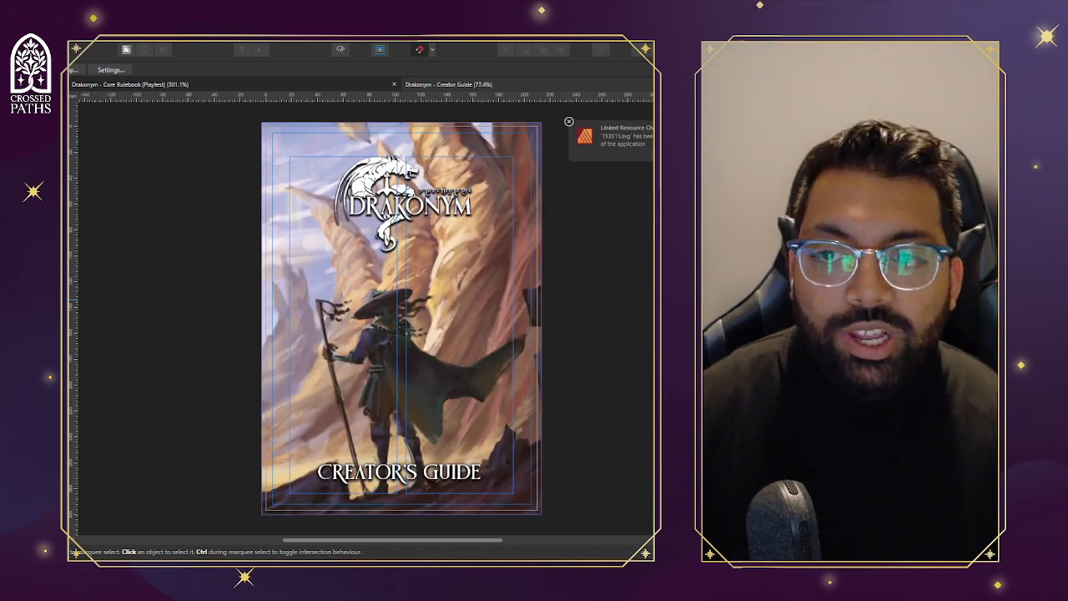
# Examine the Creator Guide from its cover through The Four Pillars to the Narrative First page
pyautogui.press('pagedown')
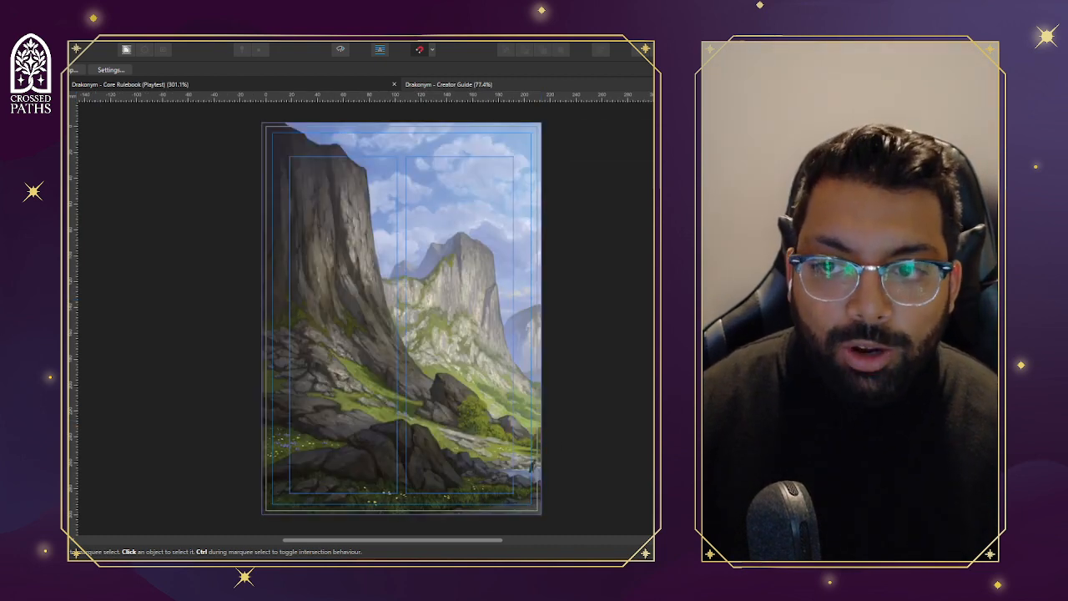
pyautogui.press('pagedown')
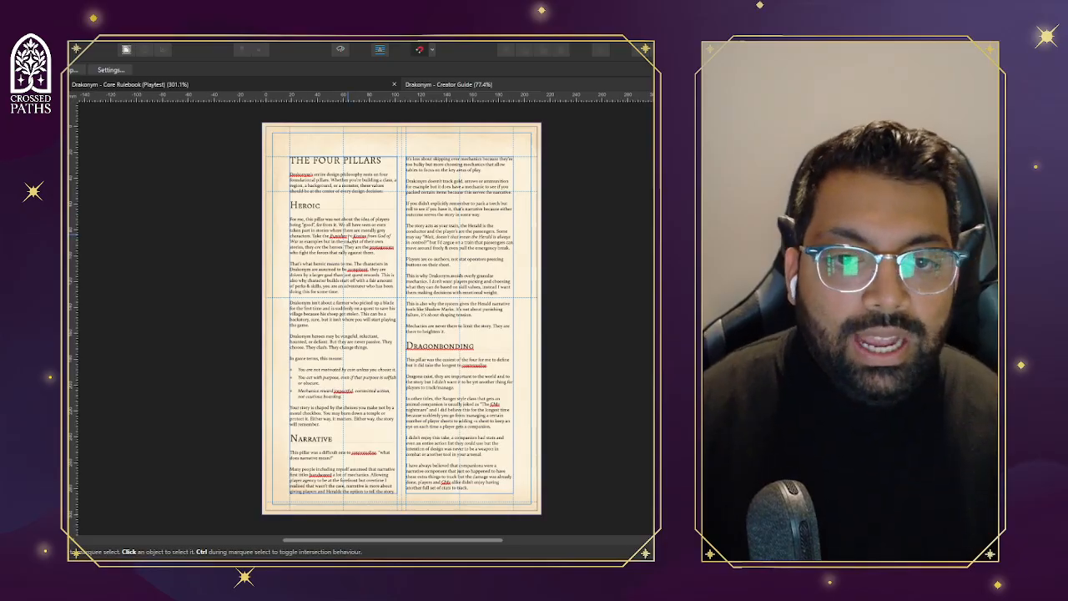
pyautogui.hotkey('ctrl', '+')
pyautogui.scroll(-3, 506, 313)
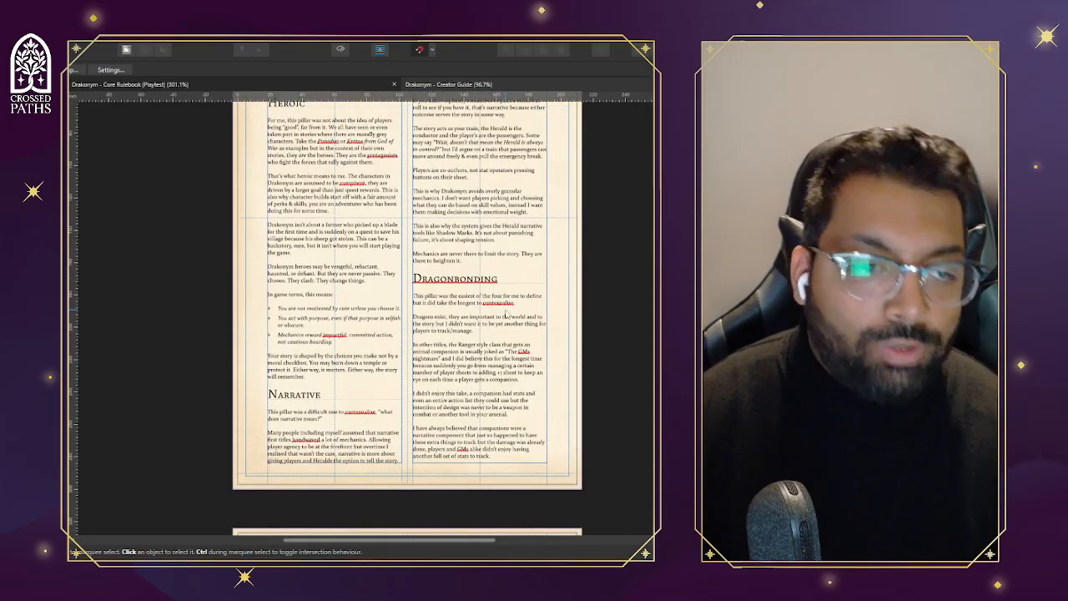
pyautogui.scroll(-20, 505, 315)
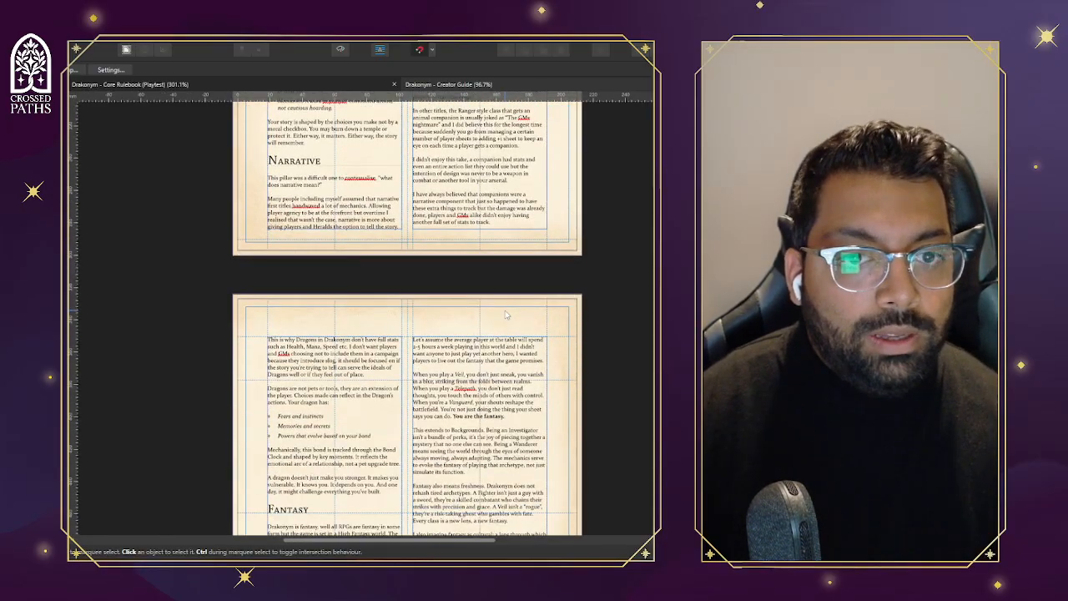
pyautogui.scroll(-9, 504, 315)
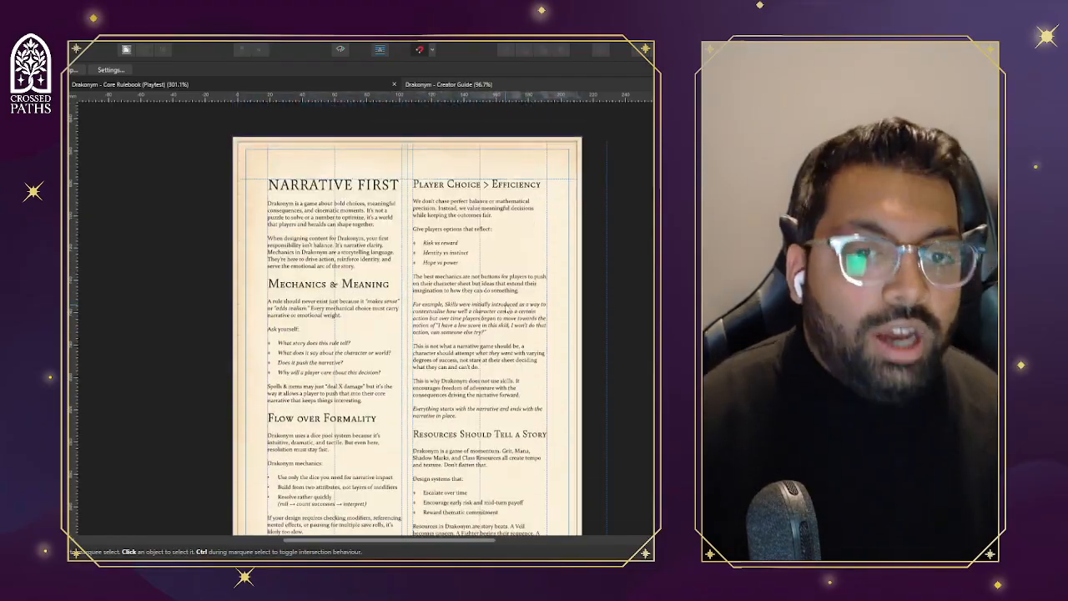
pyautogui.scroll(-3, 504, 313)
pyautogui.scroll(1, 504, 313)
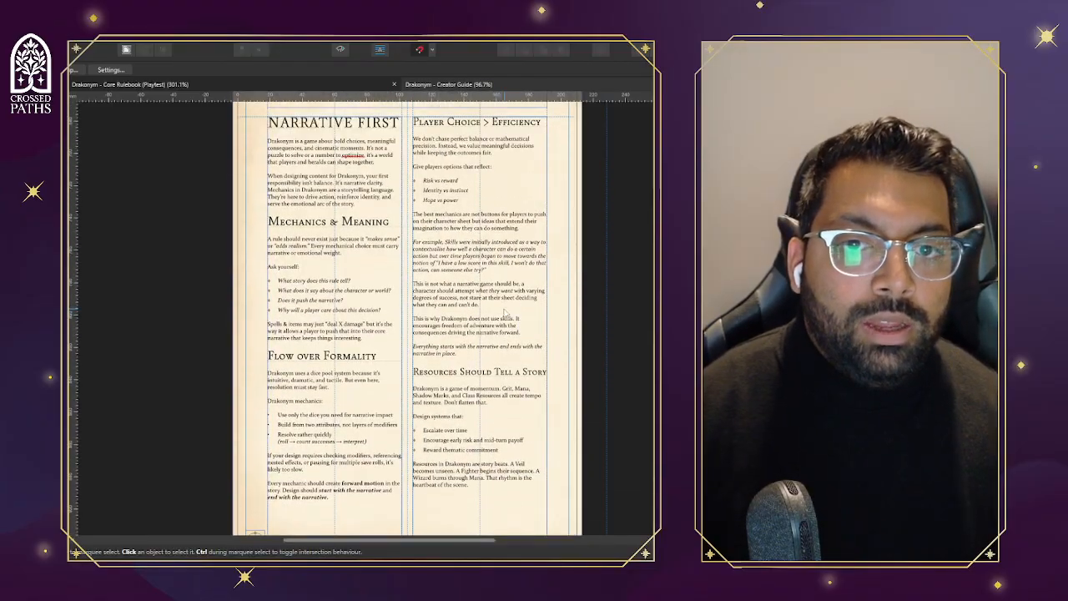
# Hide the guides with preview mode and look through the design principles pages up to the How to Design chapter
pyautogui.click(345, 49)
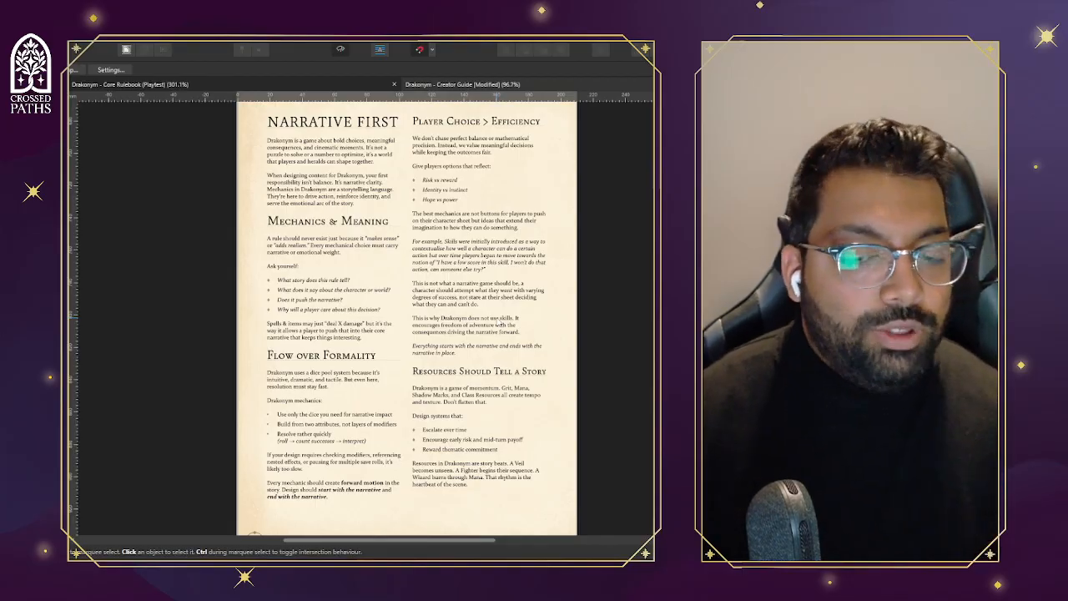
pyautogui.scroll(-8, 492, 318)
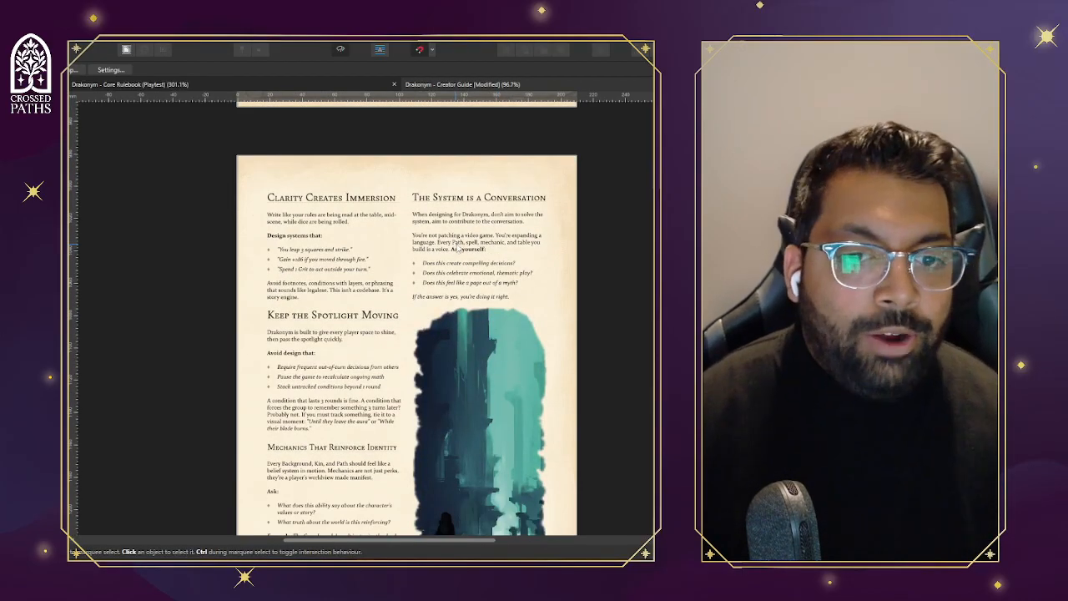
pyautogui.scroll(-5, 457, 249)
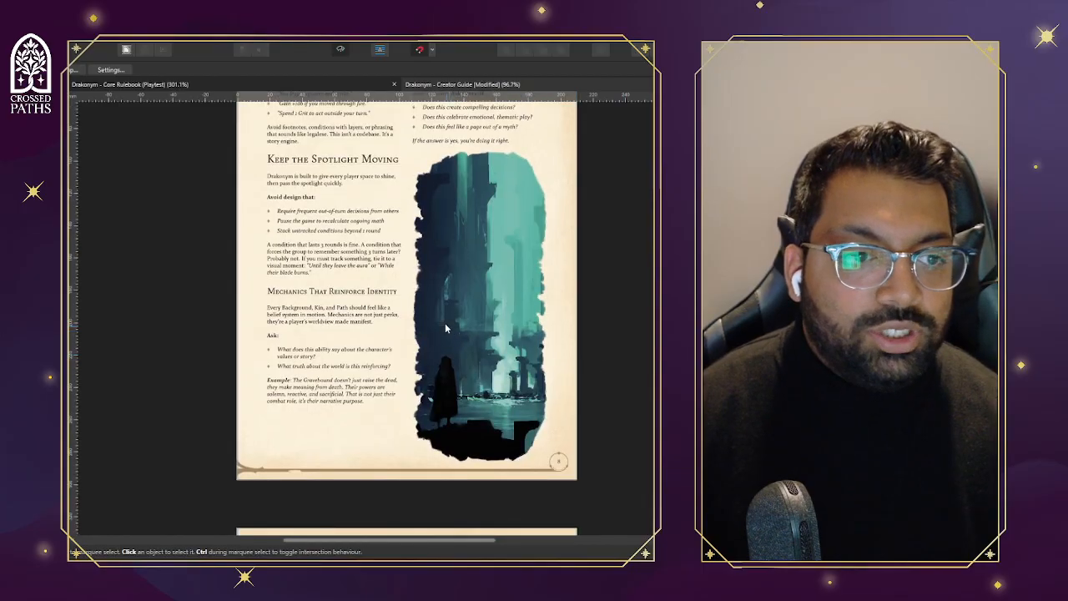
pyautogui.scroll(-6, 446, 328)
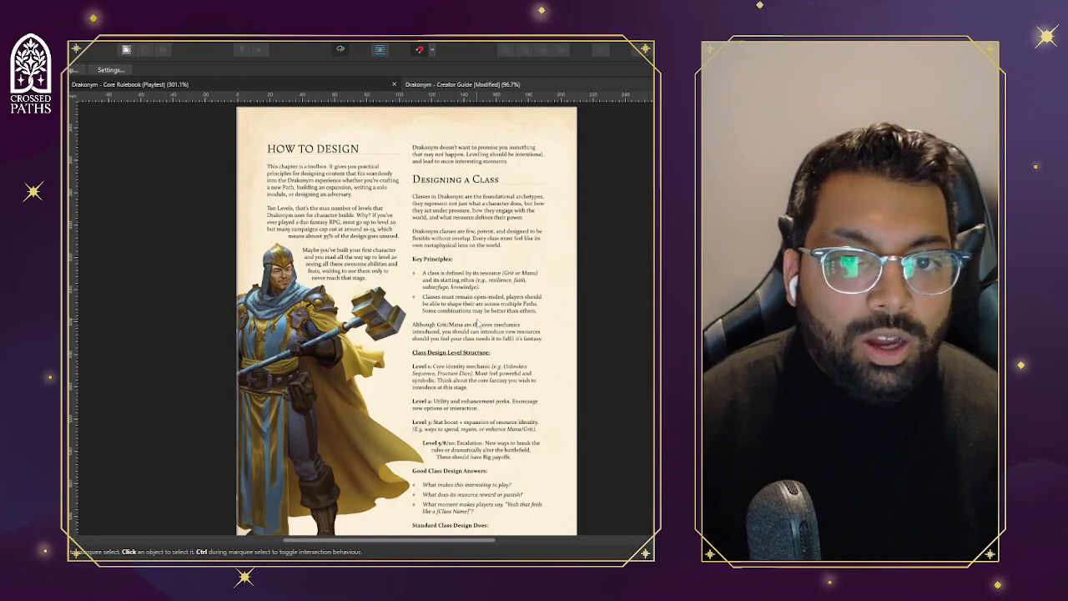
# Replace "Background" with "Career" in the heading, body text and subheadings of the Designing a Background page
pyautogui.scroll(-3, 478, 323)
pyautogui.scroll(4, 478, 323)
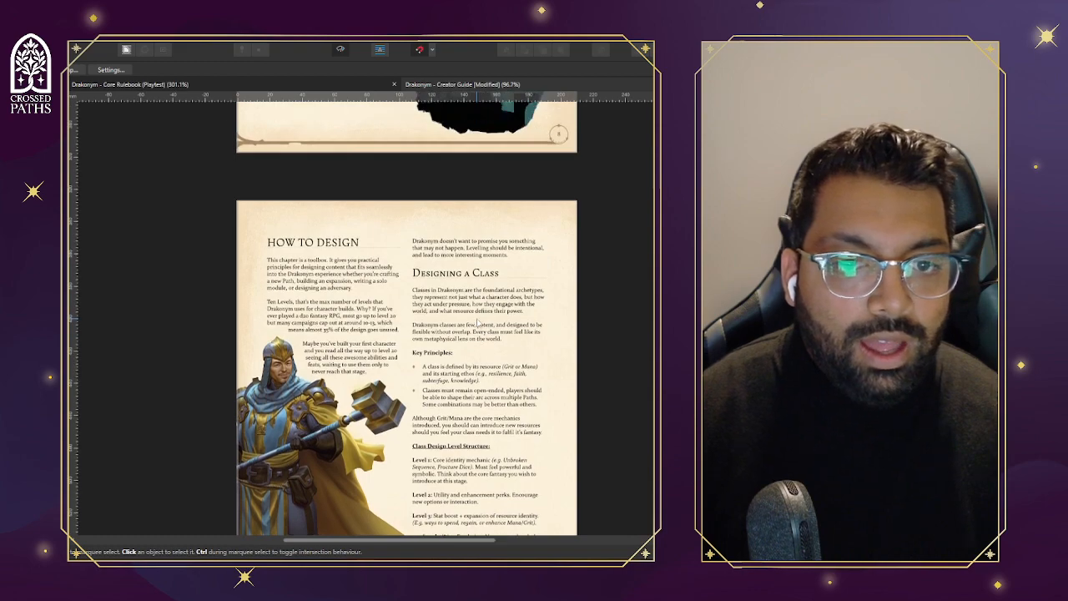
pyautogui.scroll(-10, 478, 322)
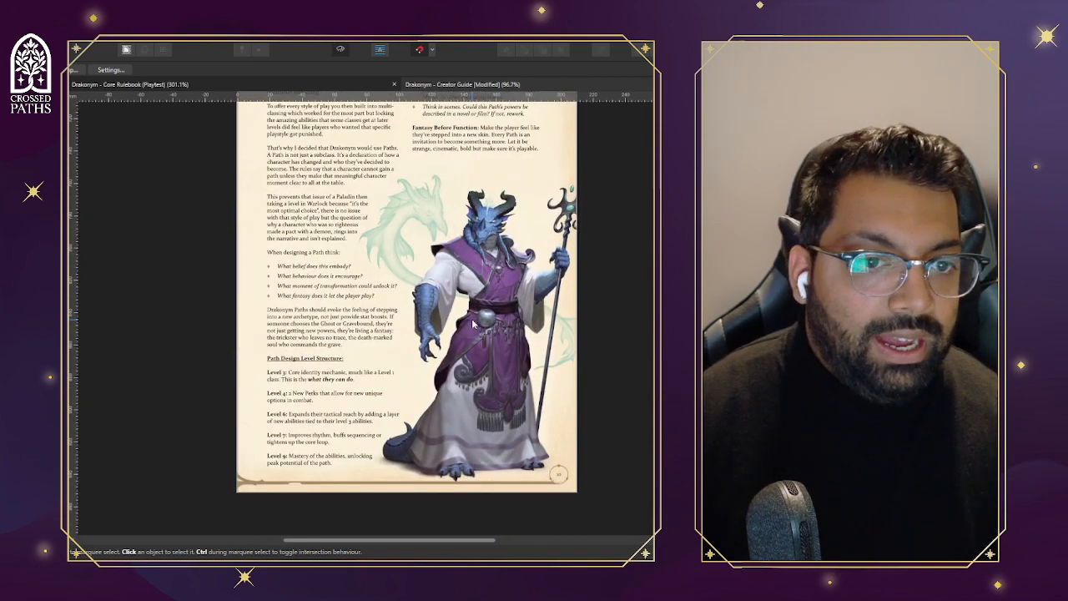
pyautogui.scroll(-6, 473, 324)
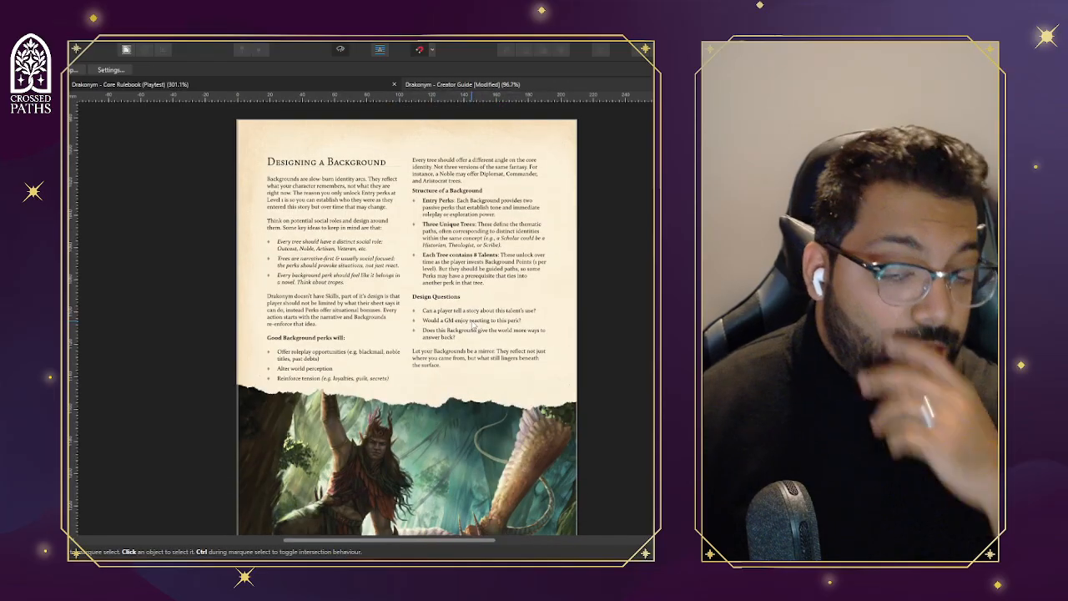
pyautogui.click(352, 159)
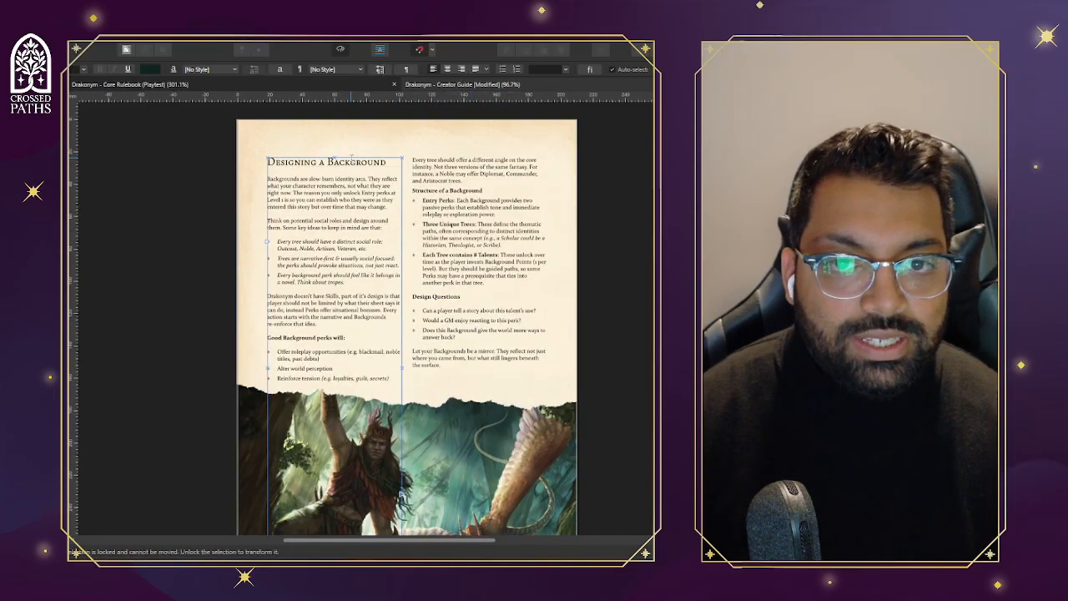
pyautogui.doubleClick(350, 161)
pyautogui.doubleClick(350, 161)
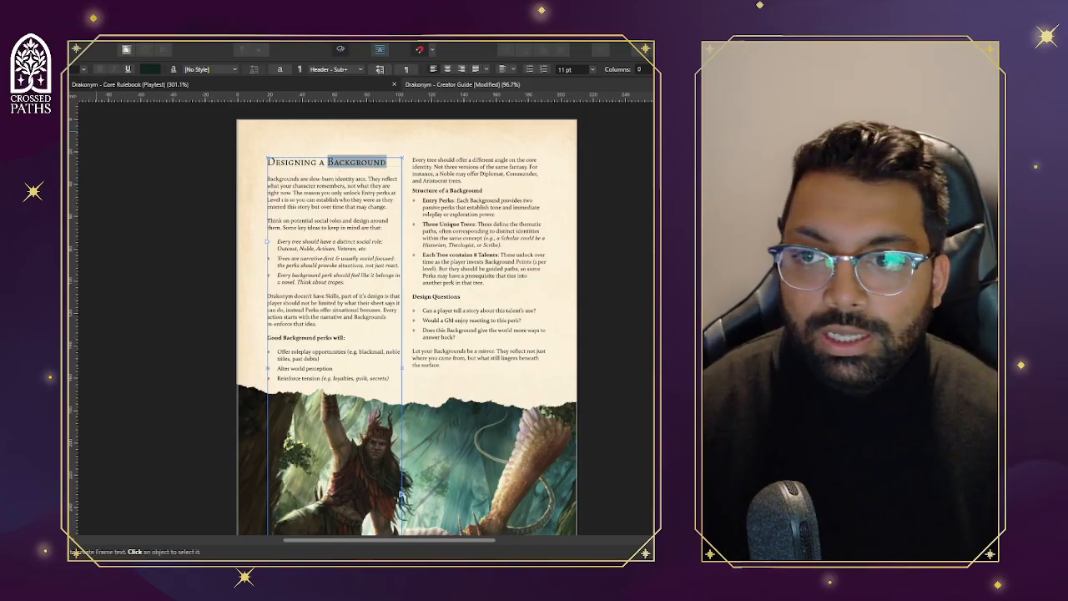
pyautogui.press('Down')
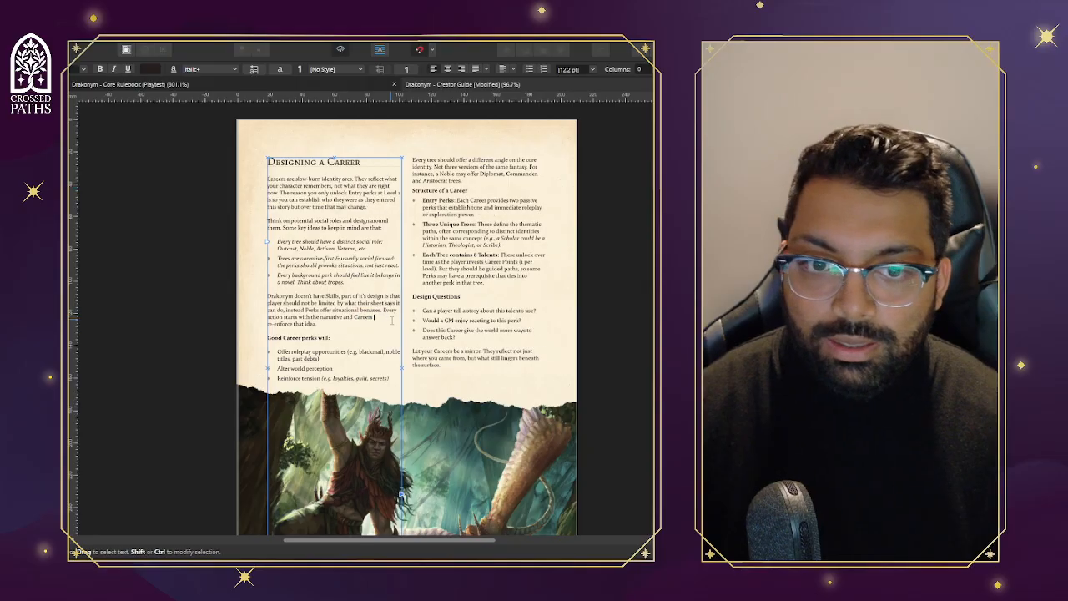
# Go back through the guide to The Four Pillars page, checking the Fantasy section on the way
pyautogui.scroll(15, 350, 320)
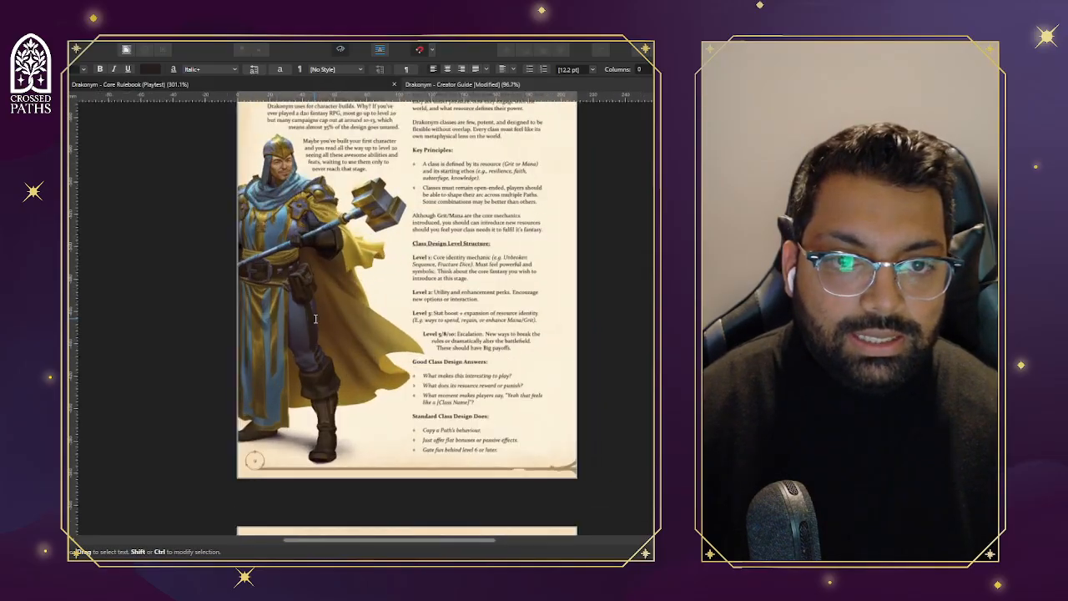
pyautogui.scroll(15, 315, 318)
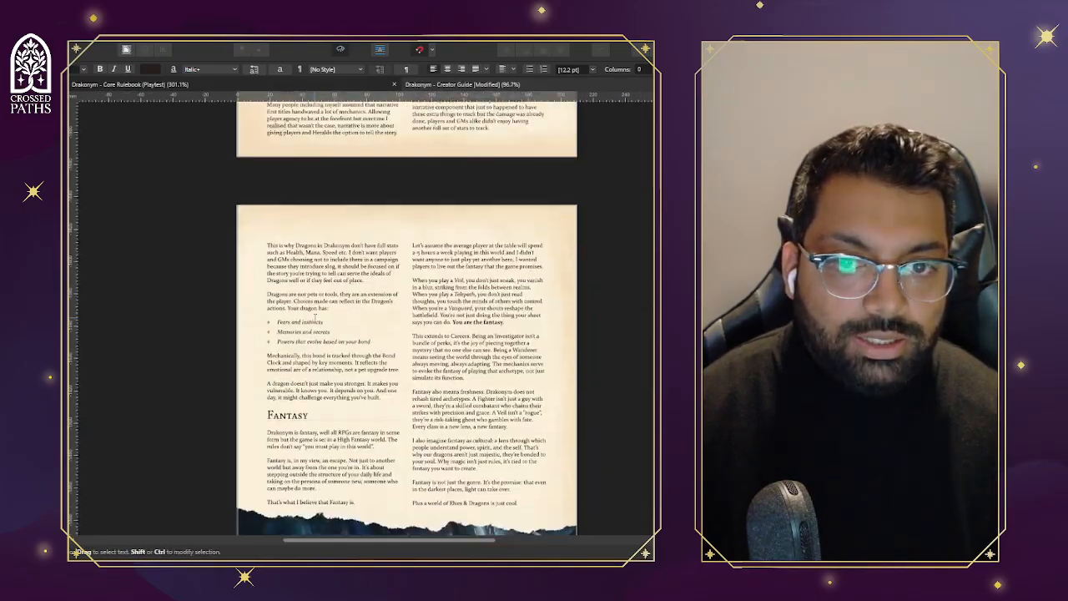
pyautogui.scroll(10, 317, 320)
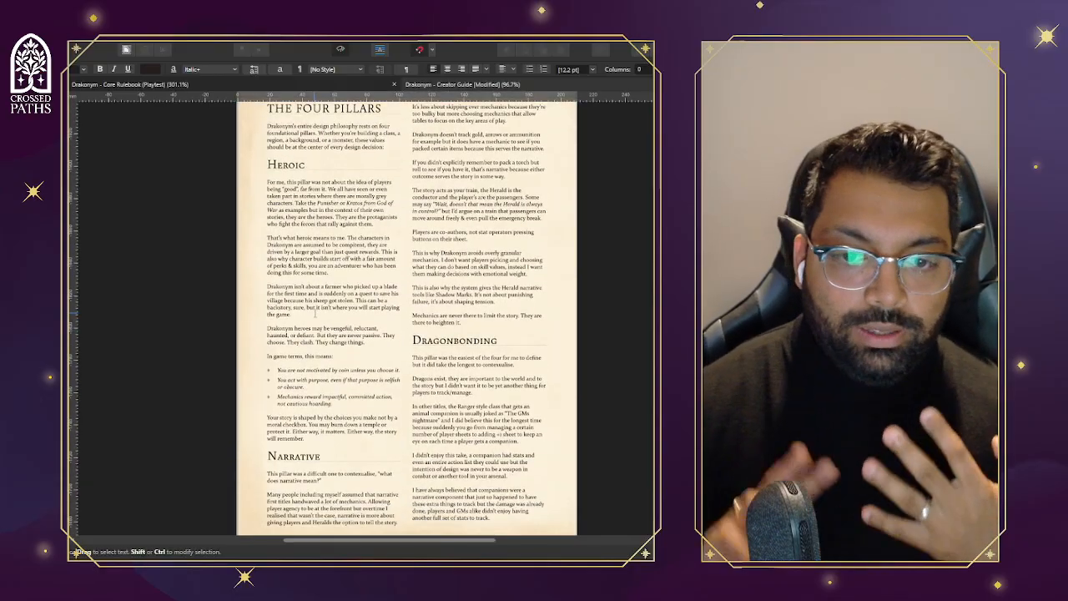
pyautogui.scroll(-5, 315, 313)
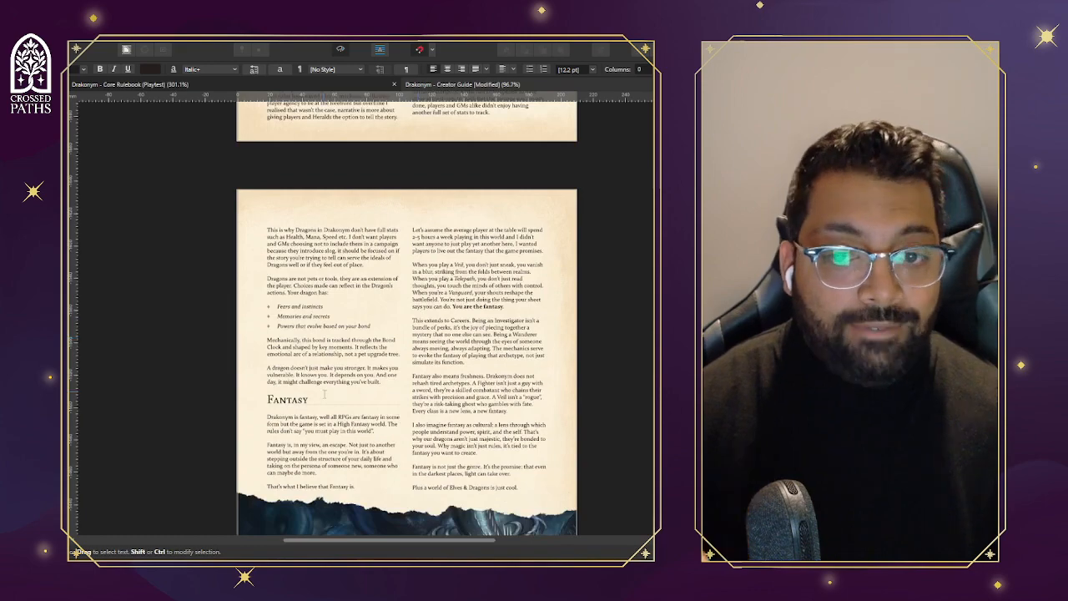
pyautogui.scroll(6, 325, 392)
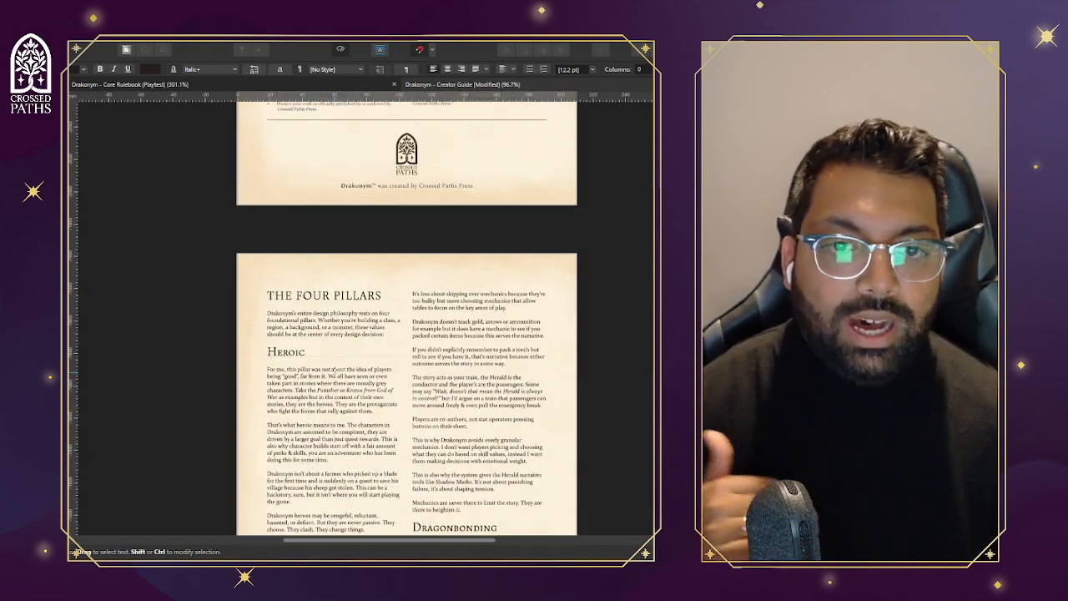
pyautogui.scroll(-2, 332, 370)
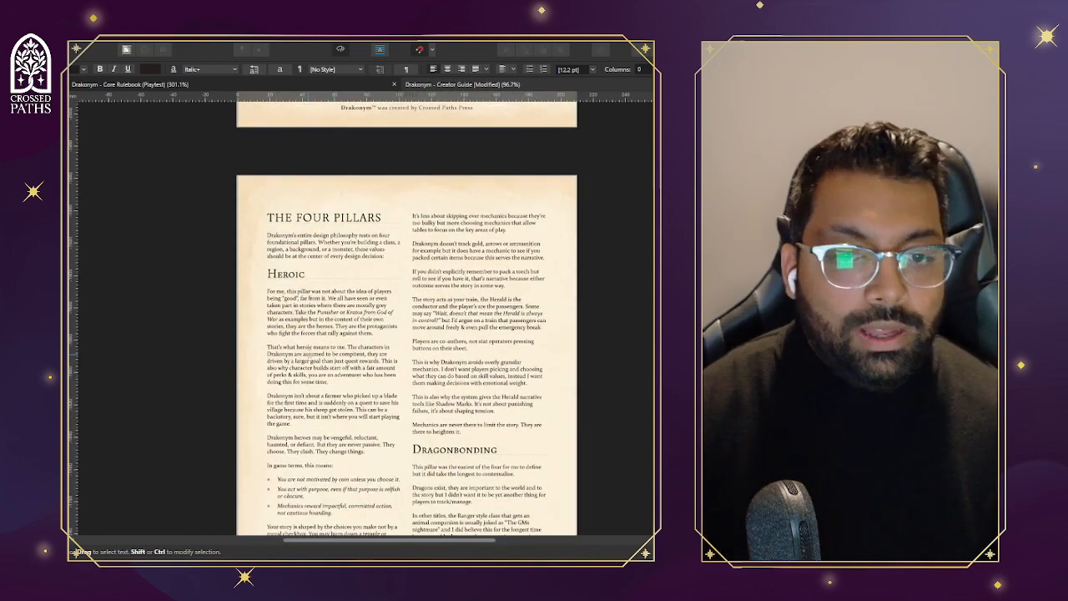
pyautogui.scroll(-2, 311, 334)
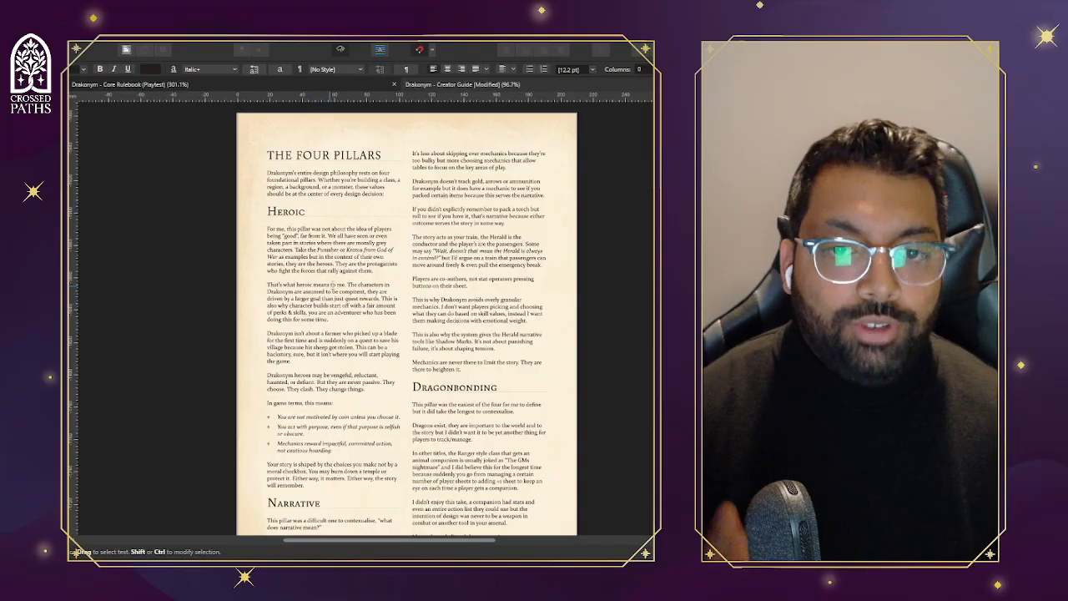
# Enlarge The Four Pillars page and read through its Heroic, Narrative and Dragonbonding sections
pyautogui.scroll(1, 361, 278)
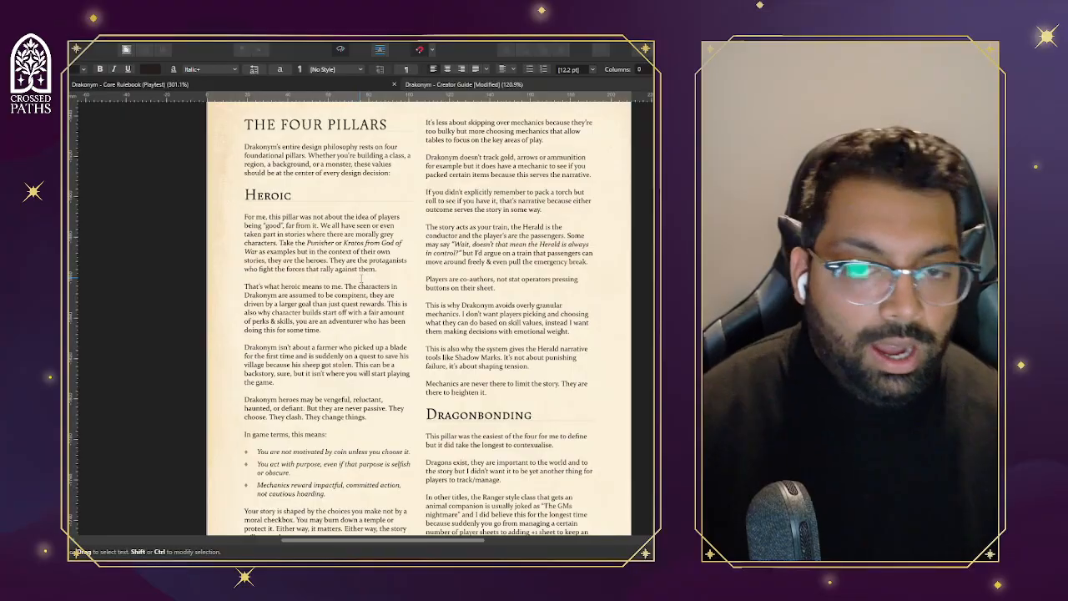
pyautogui.scroll(-1, 365, 272)
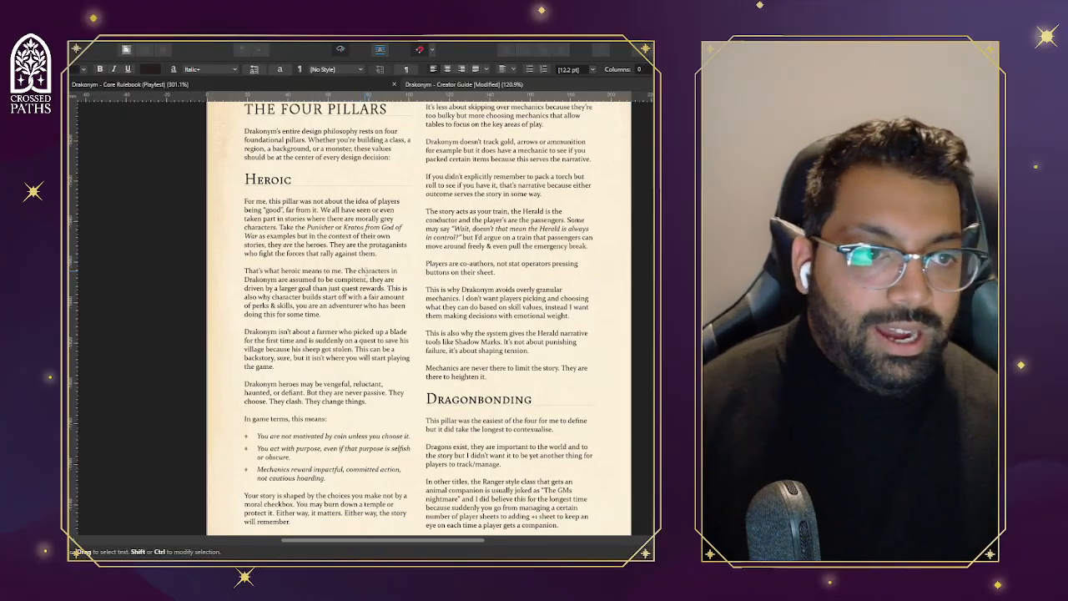
pyautogui.scroll(1, 365, 272)
pyautogui.scroll(-1, 366, 272)
pyautogui.scroll(1, 365, 272)
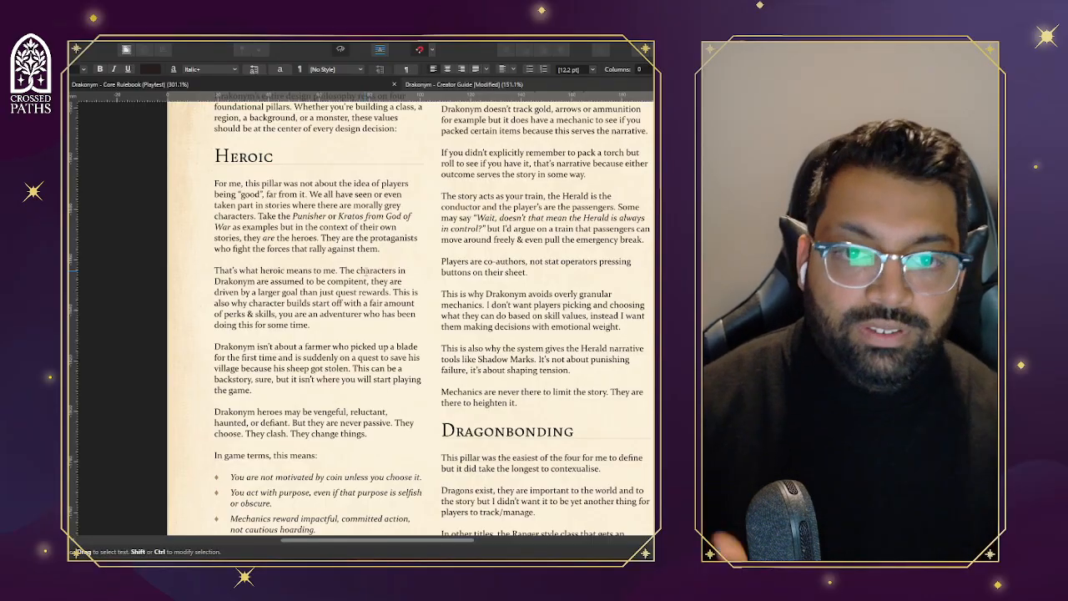
pyautogui.scroll(-1, 360, 270)
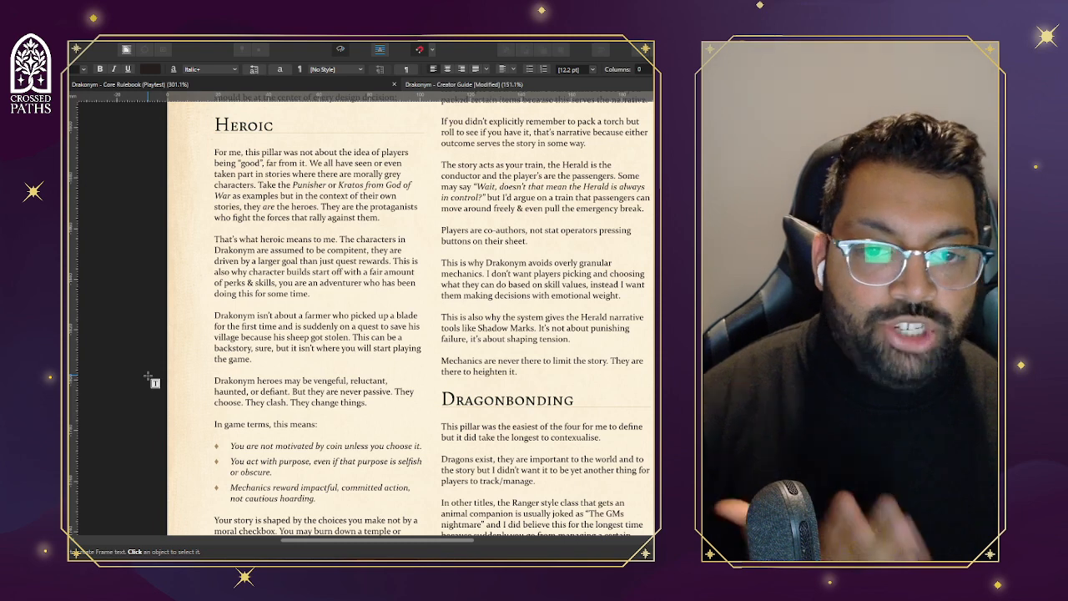
pyautogui.scroll(-1, 150, 380)
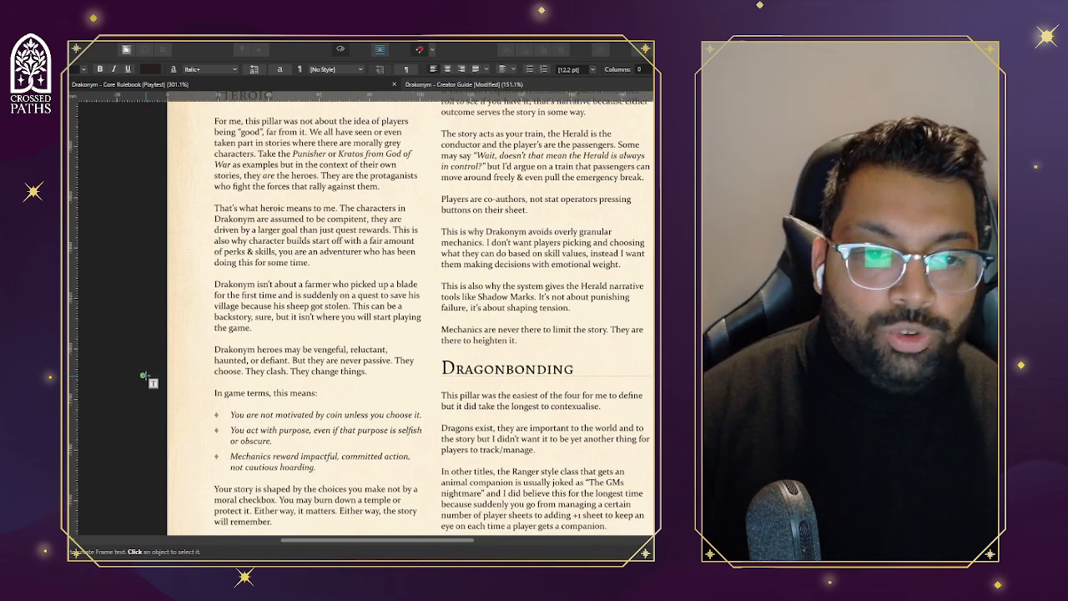
pyautogui.click(145, 377)
pyautogui.scroll(-1, 150, 379)
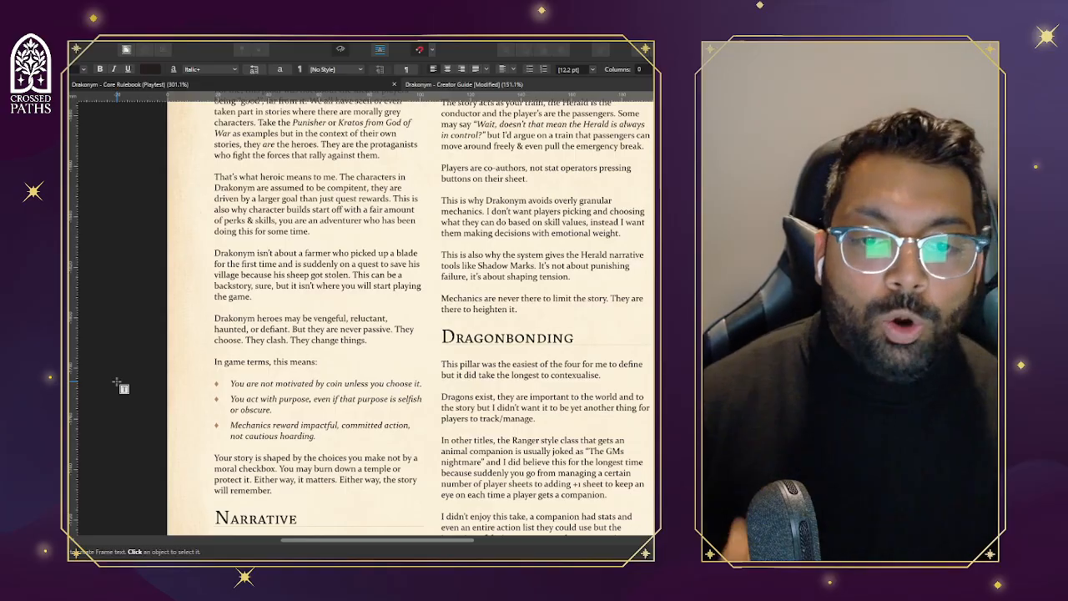
pyautogui.scroll(-1, 119, 386)
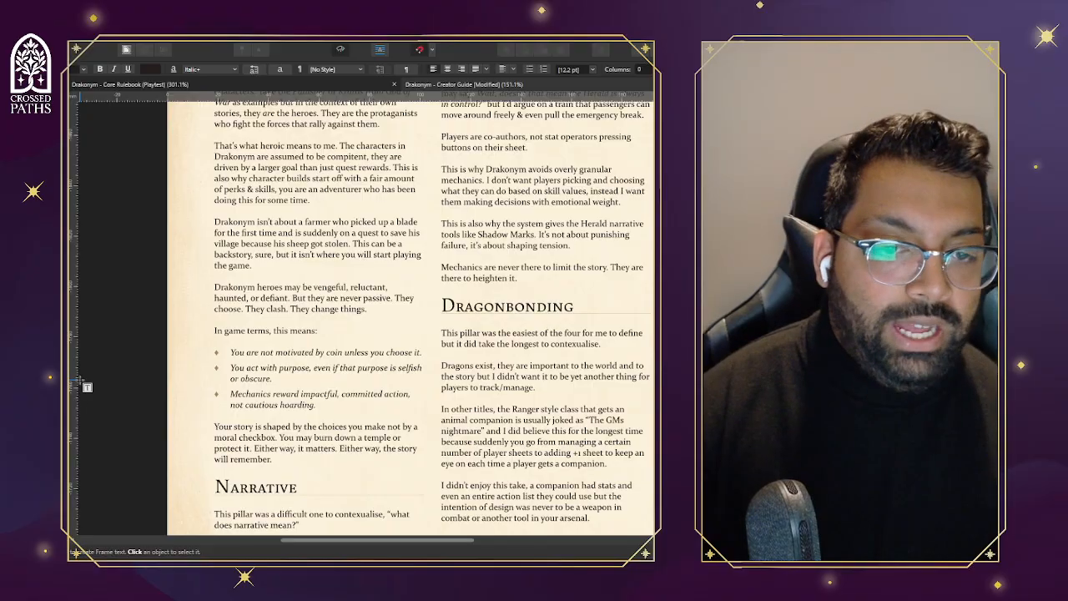
pyautogui.scroll(-1, 290, 368)
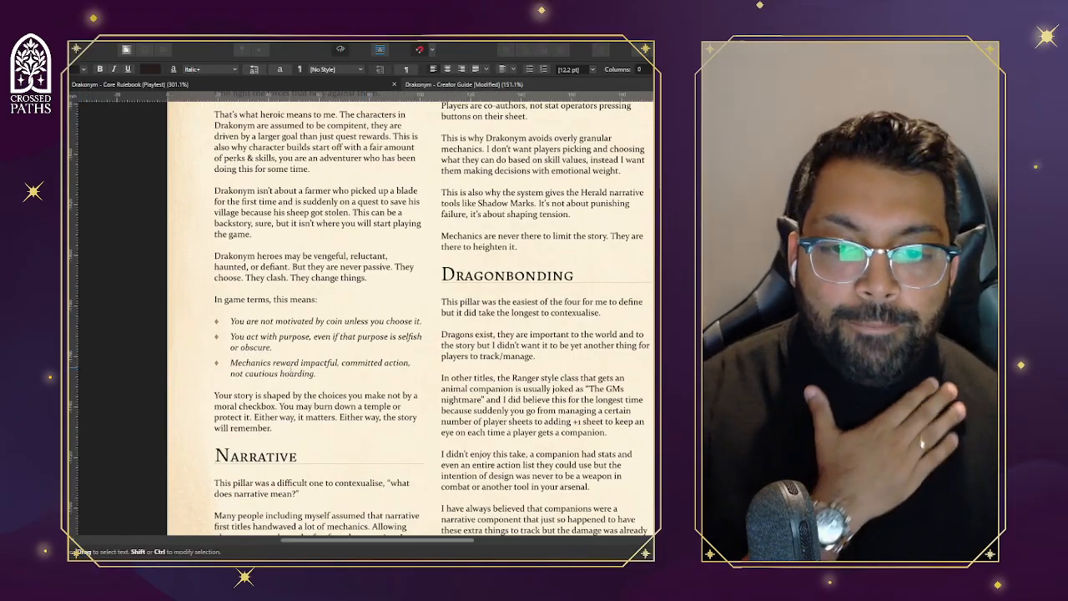
pyautogui.scroll(-2, 289, 368)
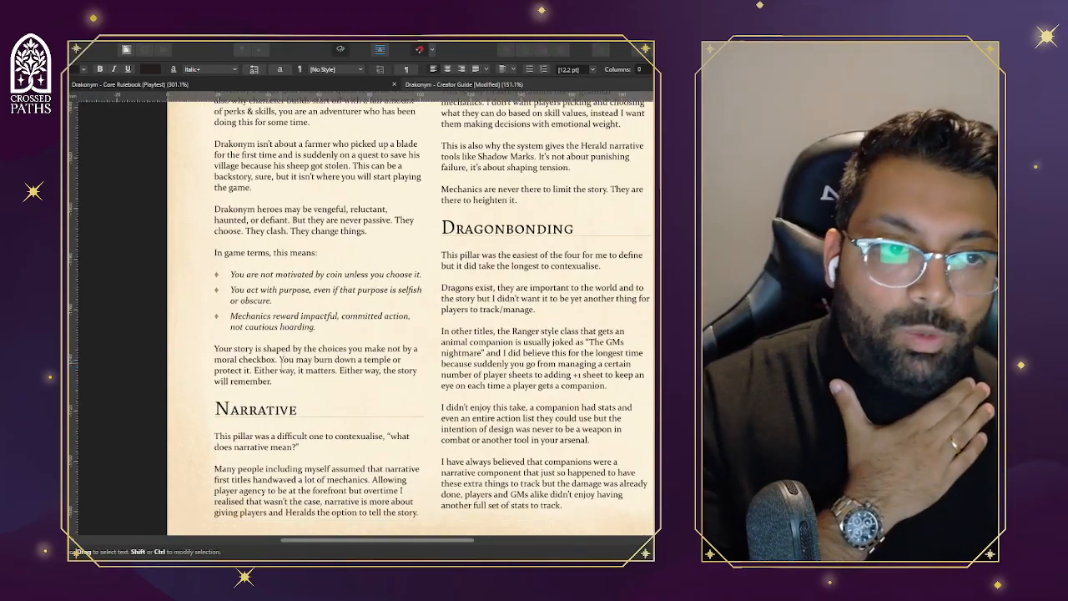
pyautogui.scroll(3, 279, 367)
pyautogui.scroll(3, 279, 368)
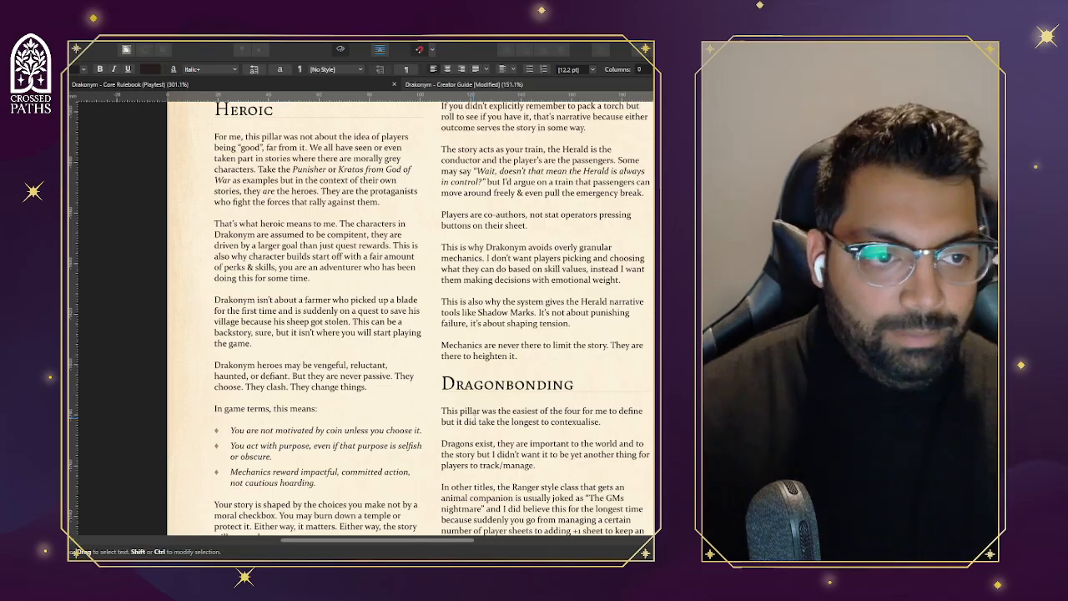
# Correct "overtime" to "over time" in the second paragraph under the Narrative heading
pyautogui.scroll(-5, 473, 467)
pyautogui.scroll(1, 473, 467)
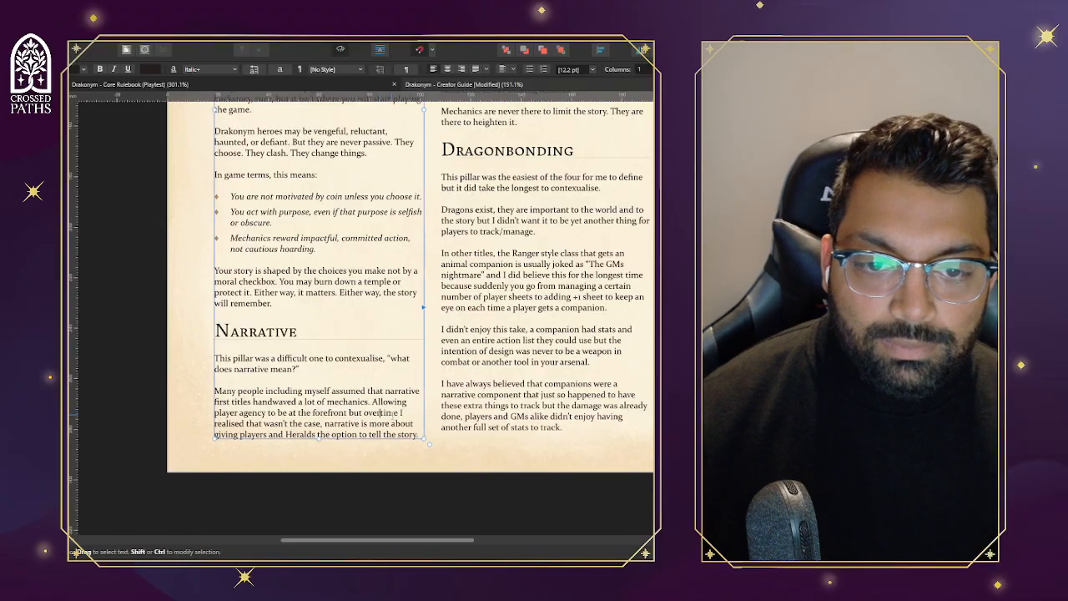
pyautogui.click(452, 405)
pyautogui.click(423, 455)
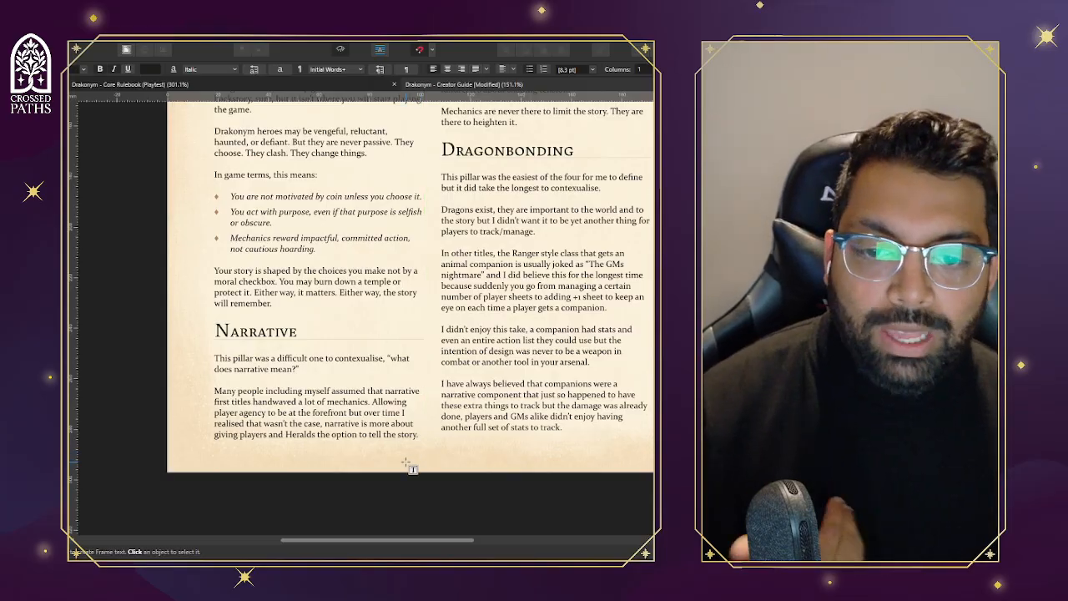
# Remove "gold" from the list of things Drakonym doesn't track and correct "player's" to "players" in the train analogy
pyautogui.scroll(3, 482, 452)
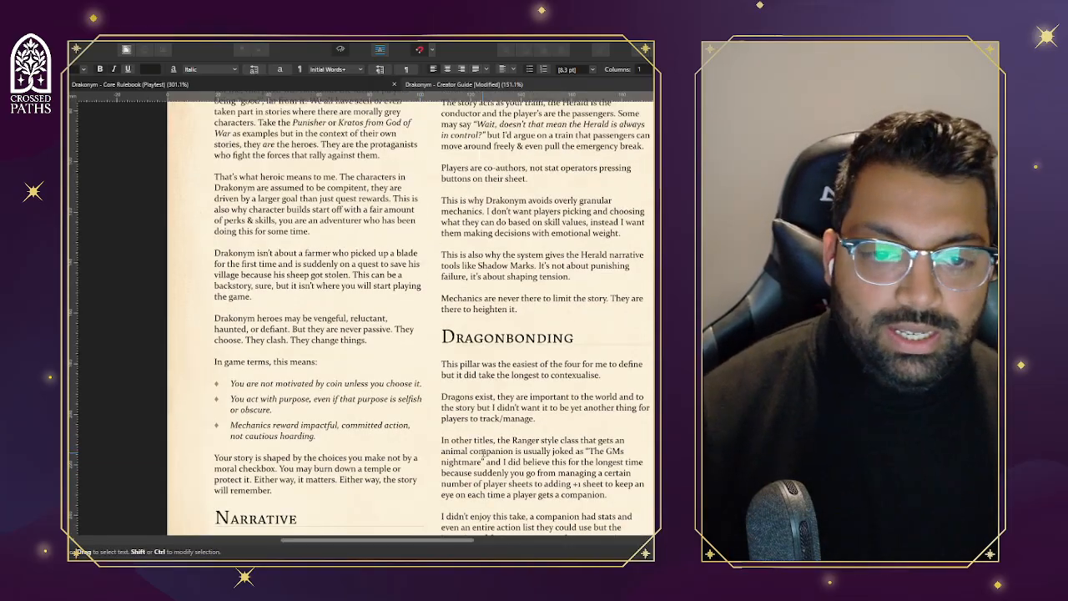
pyautogui.scroll(3, 482, 452)
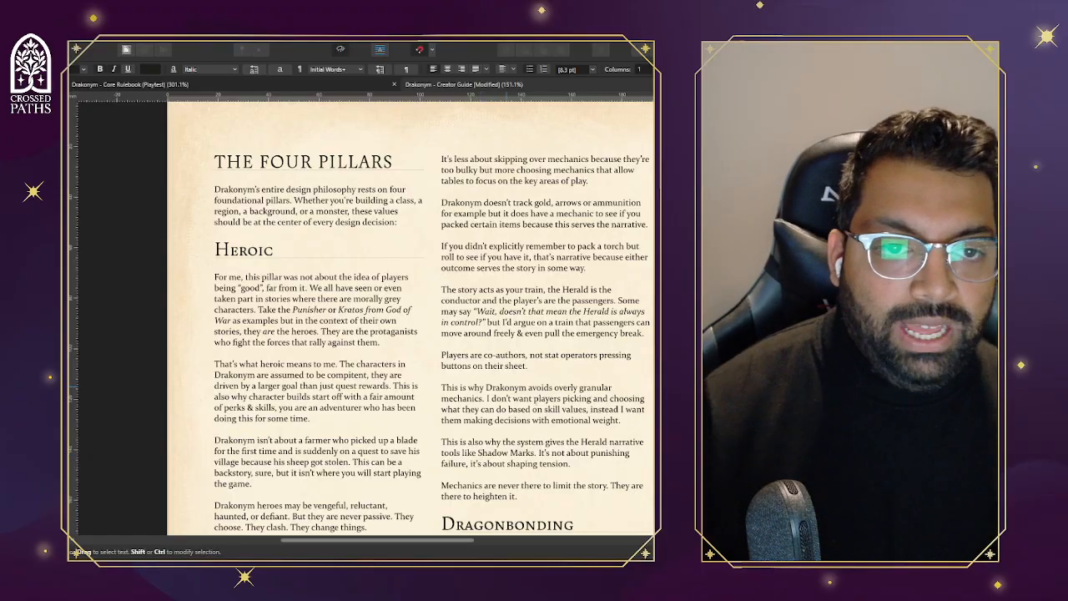
pyautogui.doubleClick(542, 202)
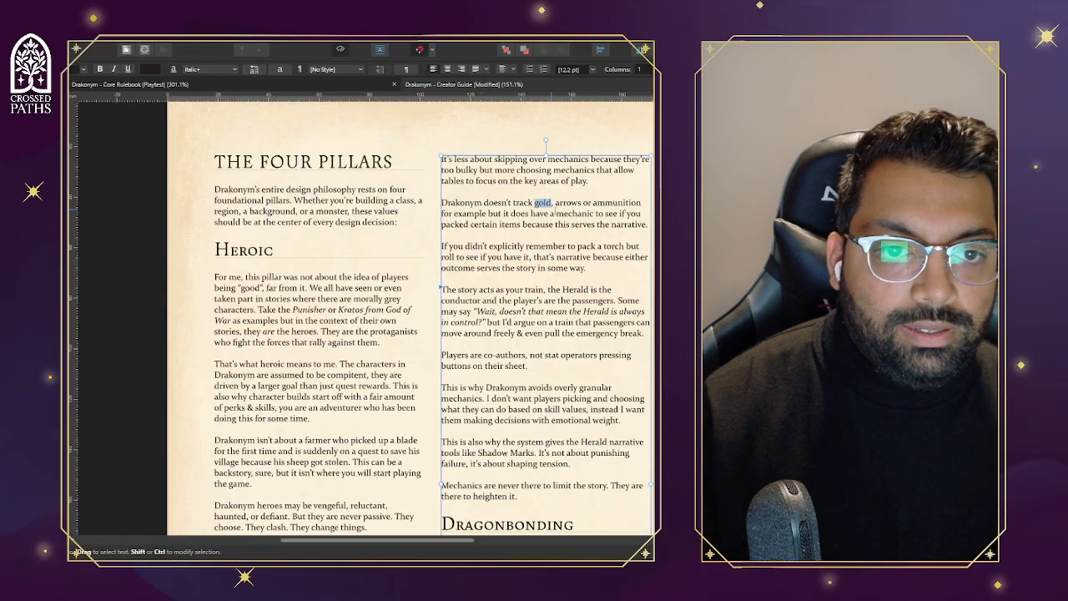
pyautogui.press('Delete')
pyautogui.press('Delete')
pyautogui.press('Delete')
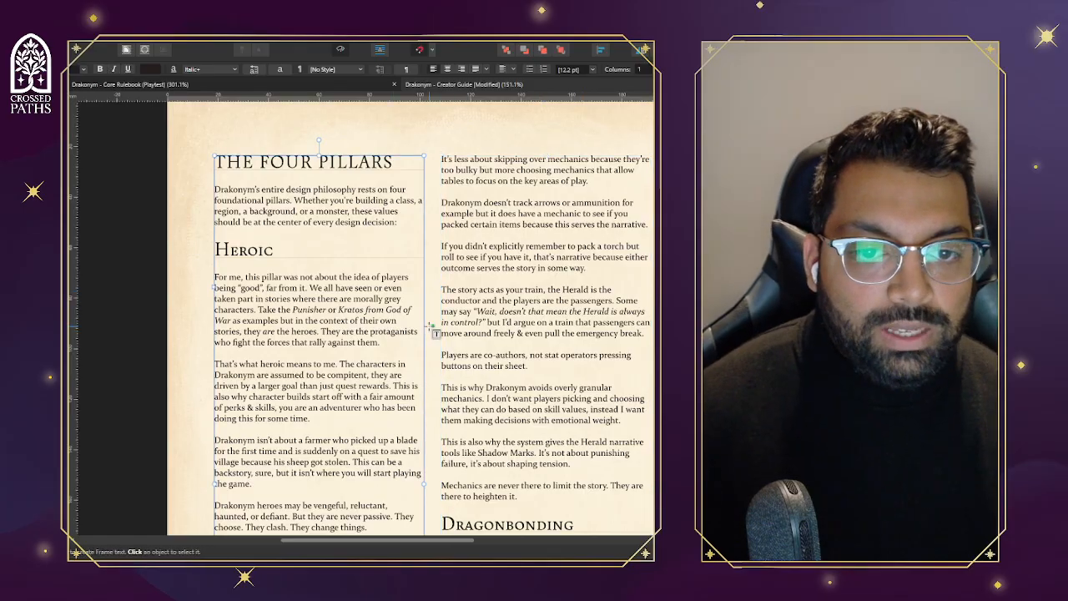
# Replace "Herald" with "players" in the sentence about narrative tools like Shadow Marks
pyautogui.scroll(-1, 488, 340)
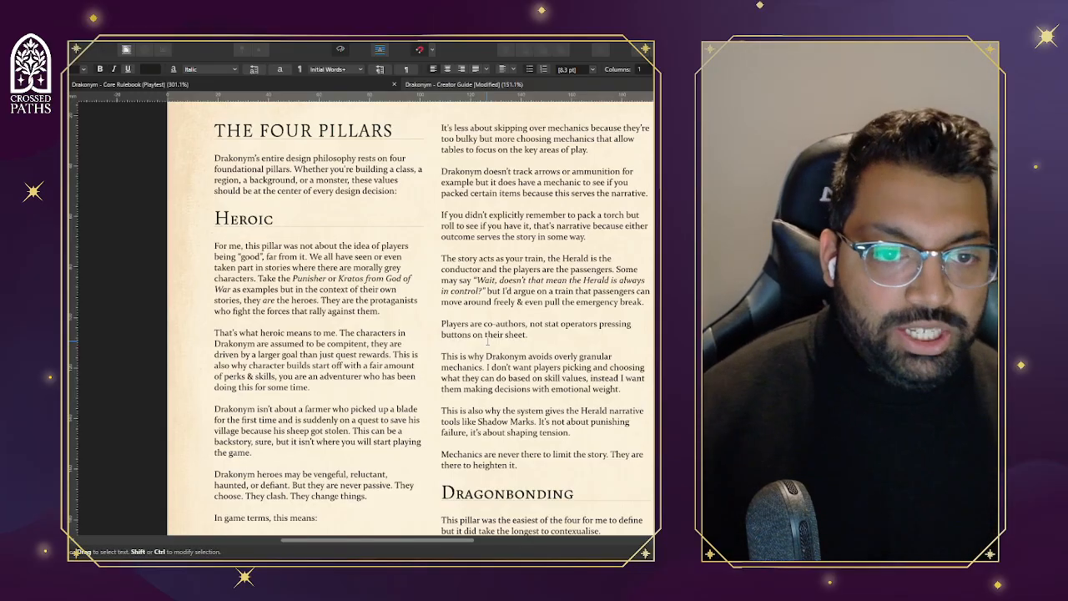
pyautogui.scroll(-1, 433, 344)
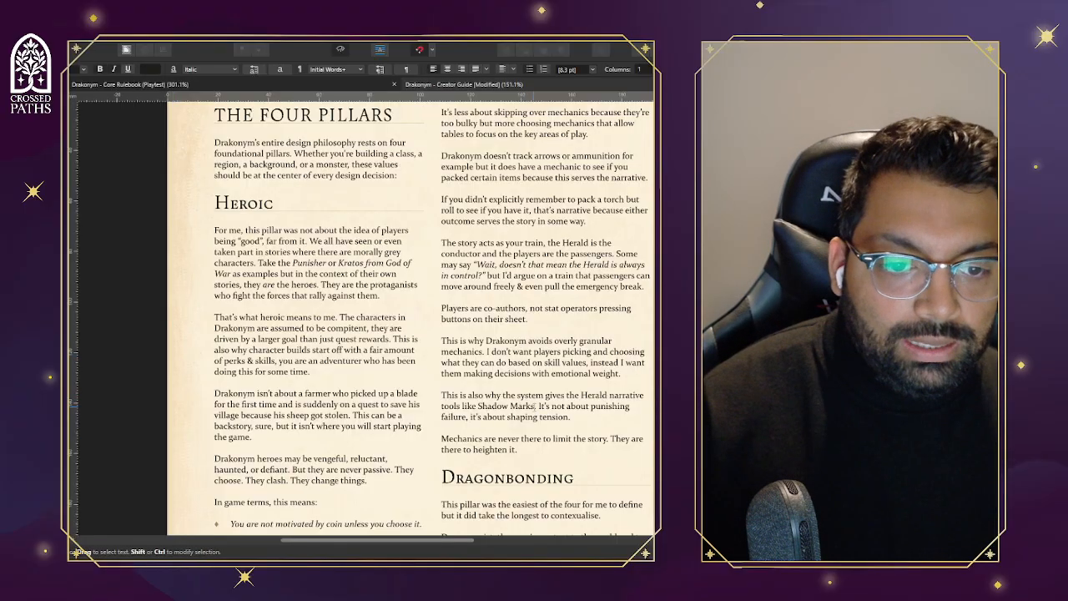
pyautogui.click(535, 407)
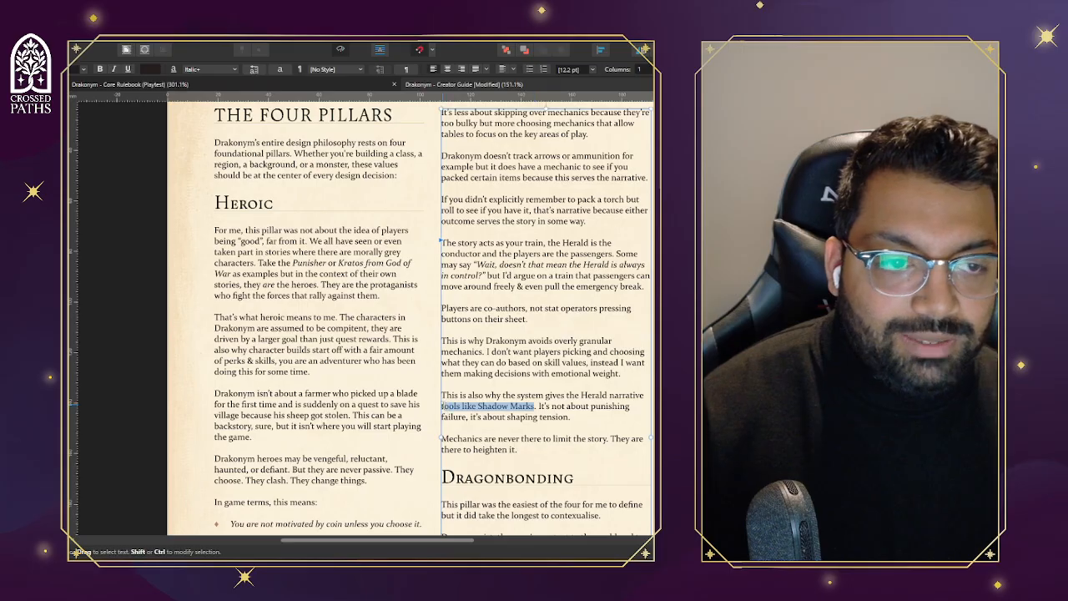
pyautogui.moveTo(574, 416); pyautogui.dragTo(441, 395)
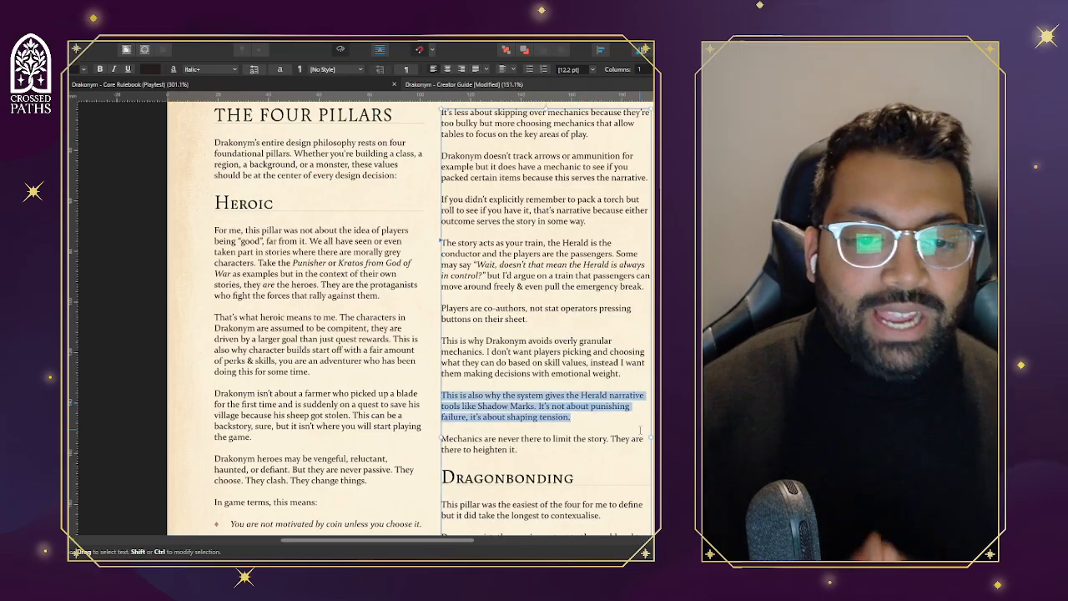
pyautogui.click(587, 417)
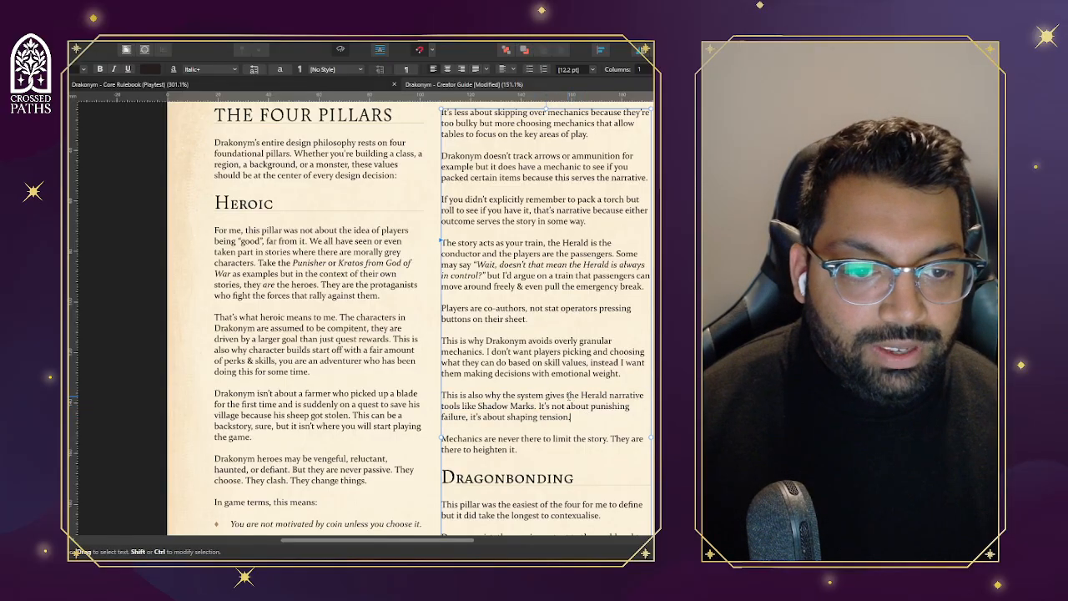
pyautogui.write('players')
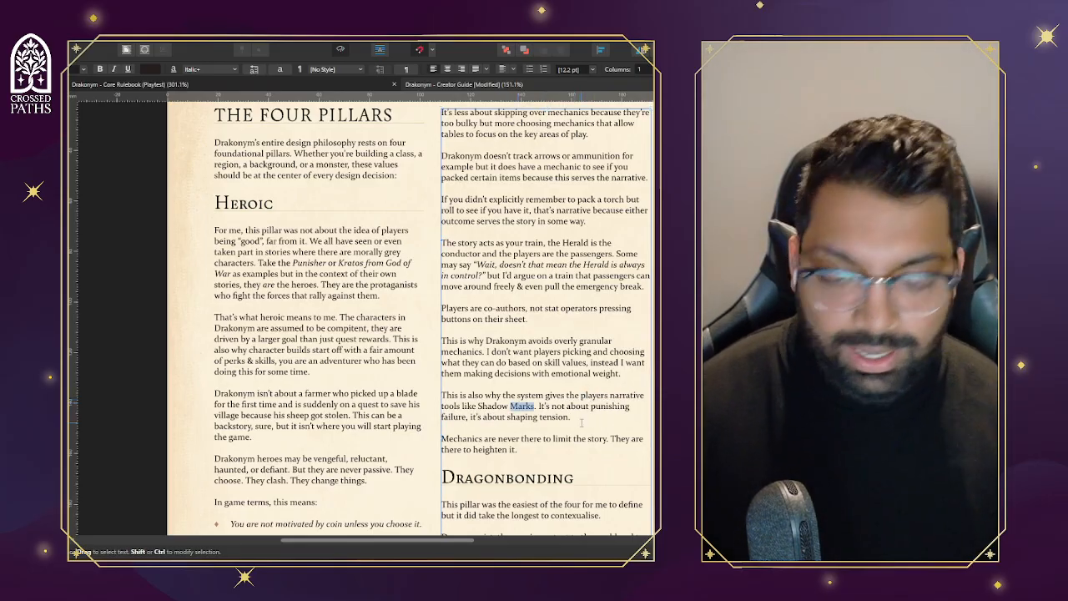
# Change "Shadow Marks" to "the Shadow Die" under Narrative and add the sentence "This is also the only way to get a Critical Failure."
pyautogui.write('Di')
pyautogui.write('the ')
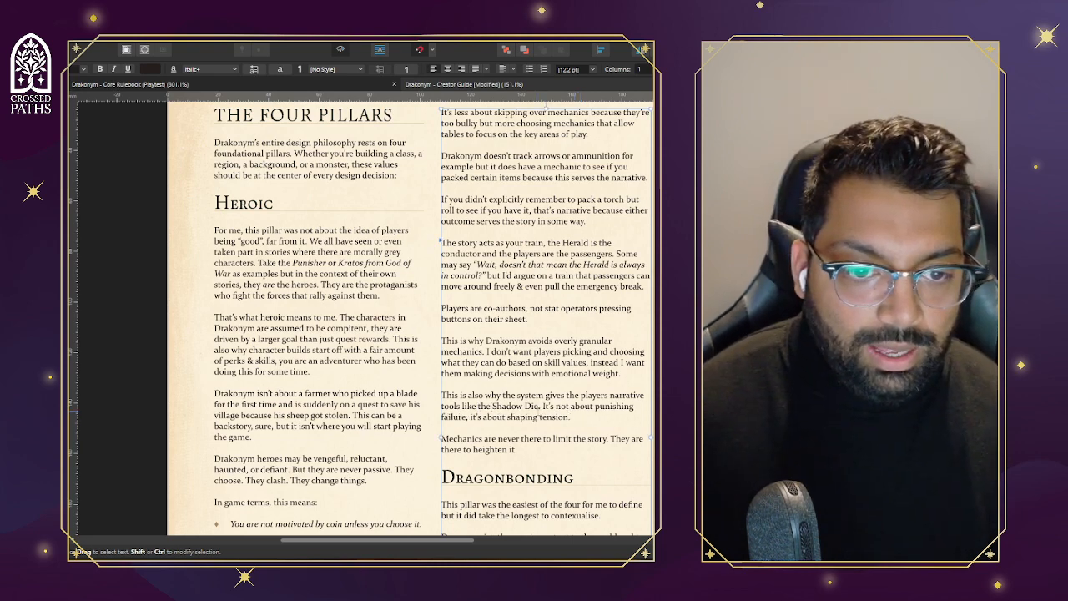
pyautogui.write(' This is')
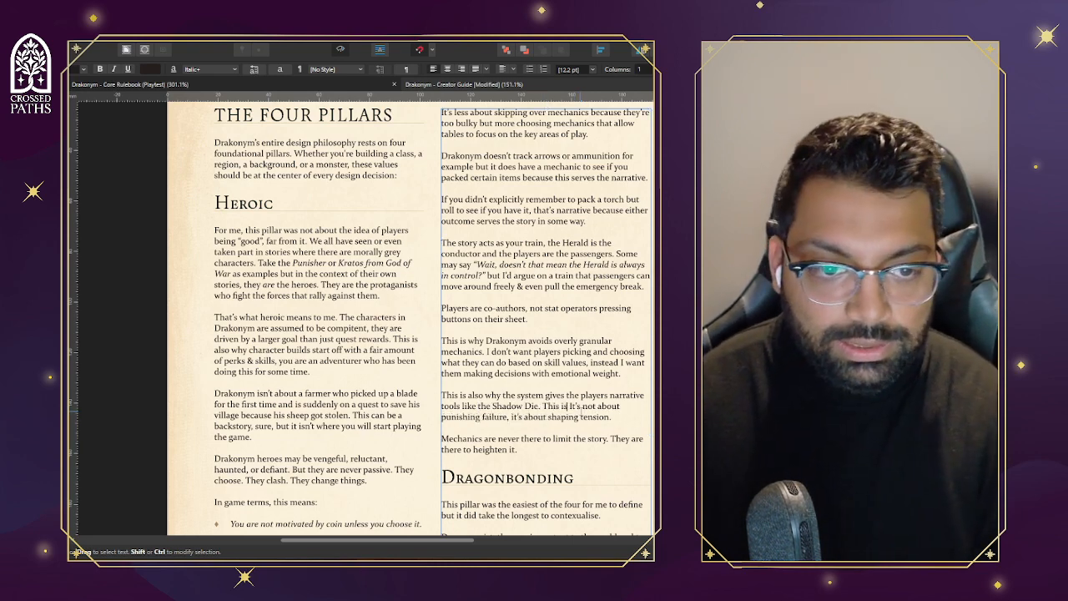
pyautogui.write(' also the only way to get')
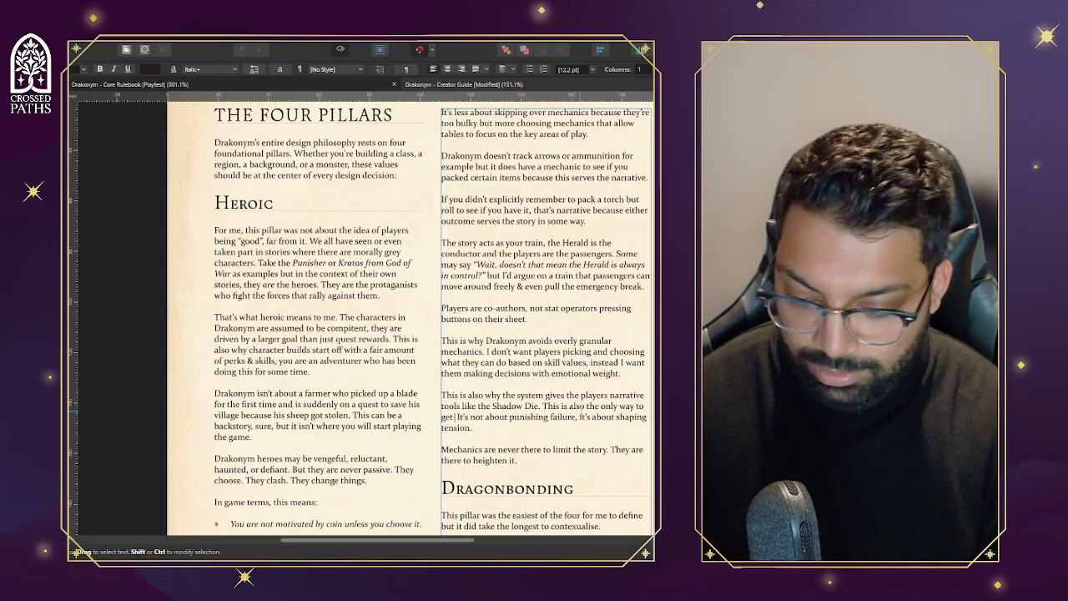
pyautogui.write(' a Critical Fail')
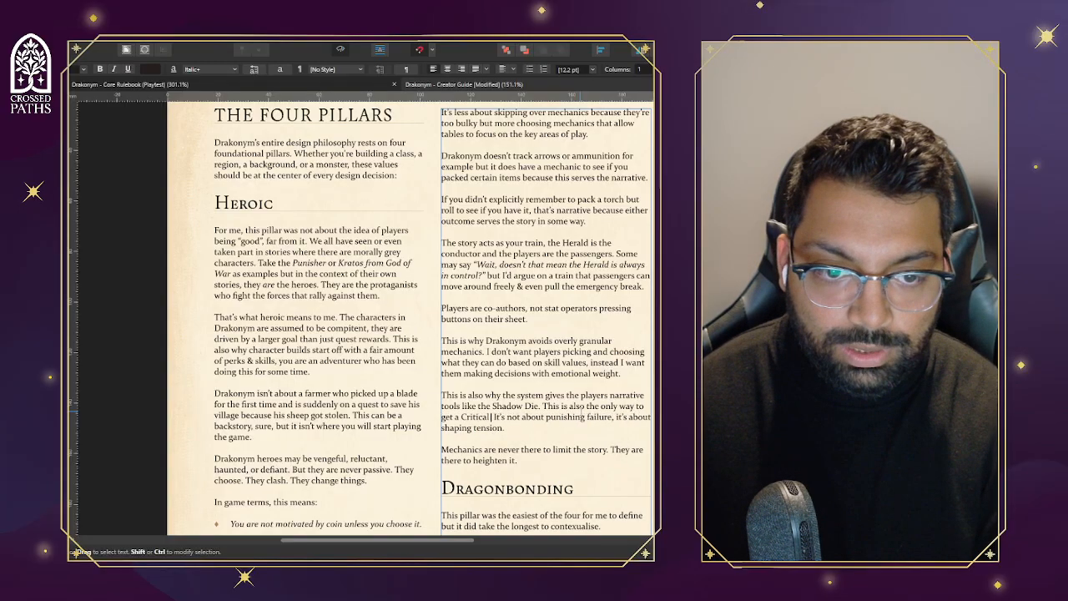
pyautogui.write('ure.')
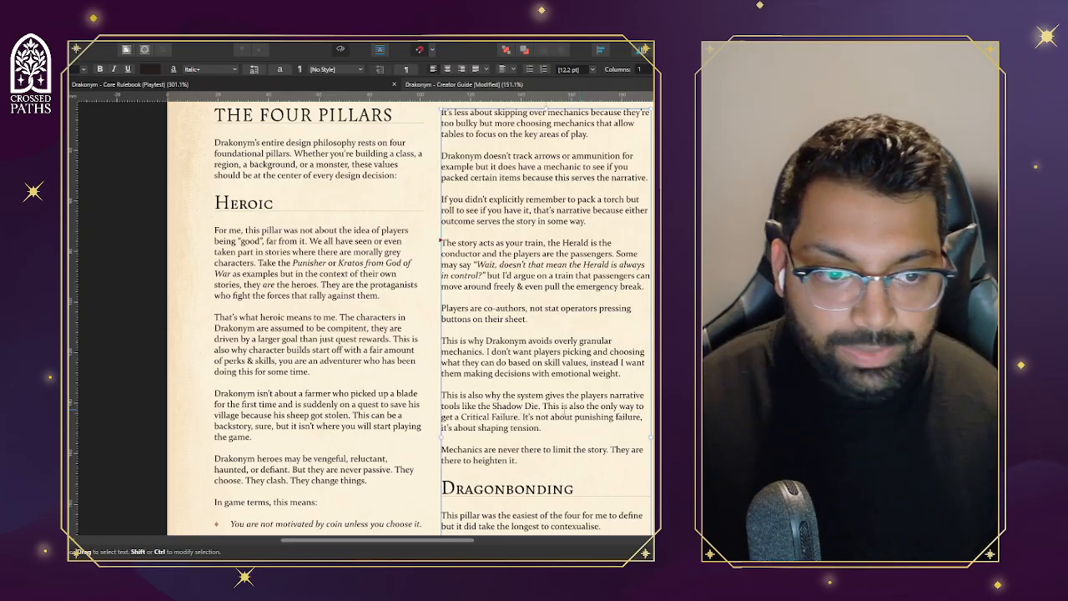
# Remove the clause "it's about shaping tension" from the Shadow Die paragraph, ending its last sentence at "punishing failure."
pyautogui.scroll(-7, 576, 415)
pyautogui.scroll(3, 548, 423)
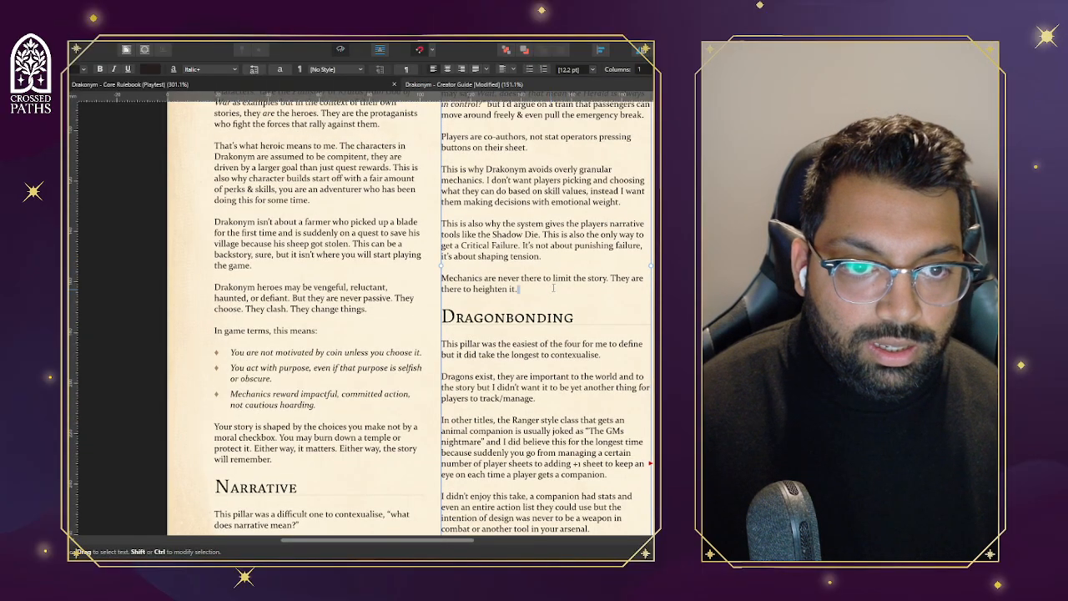
pyautogui.scroll(2, 612, 279)
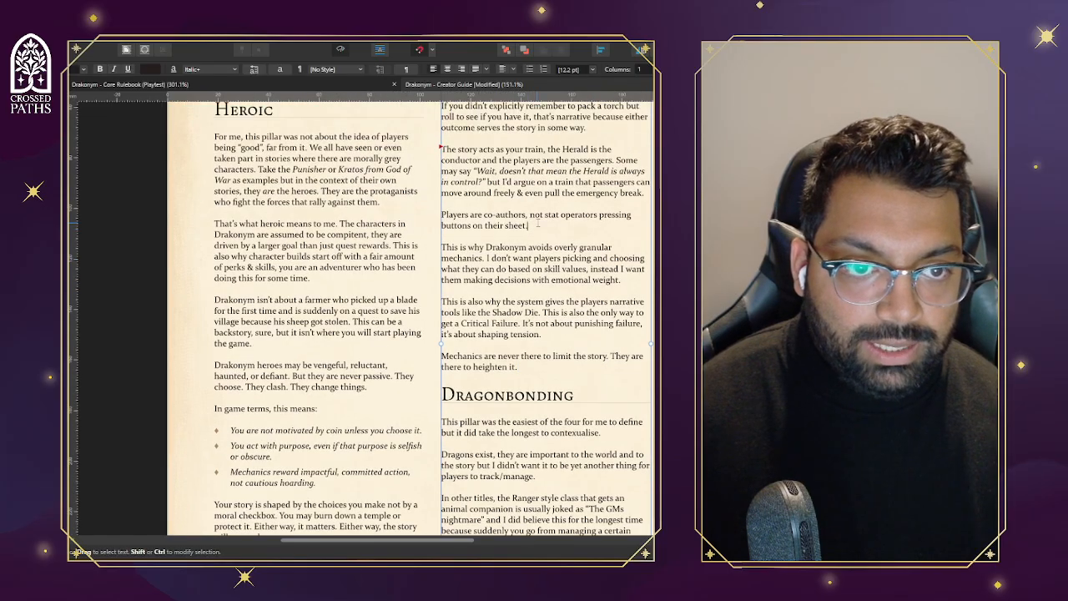
pyautogui.scroll(-4, 528, 310)
pyautogui.scroll(7, 565, 357)
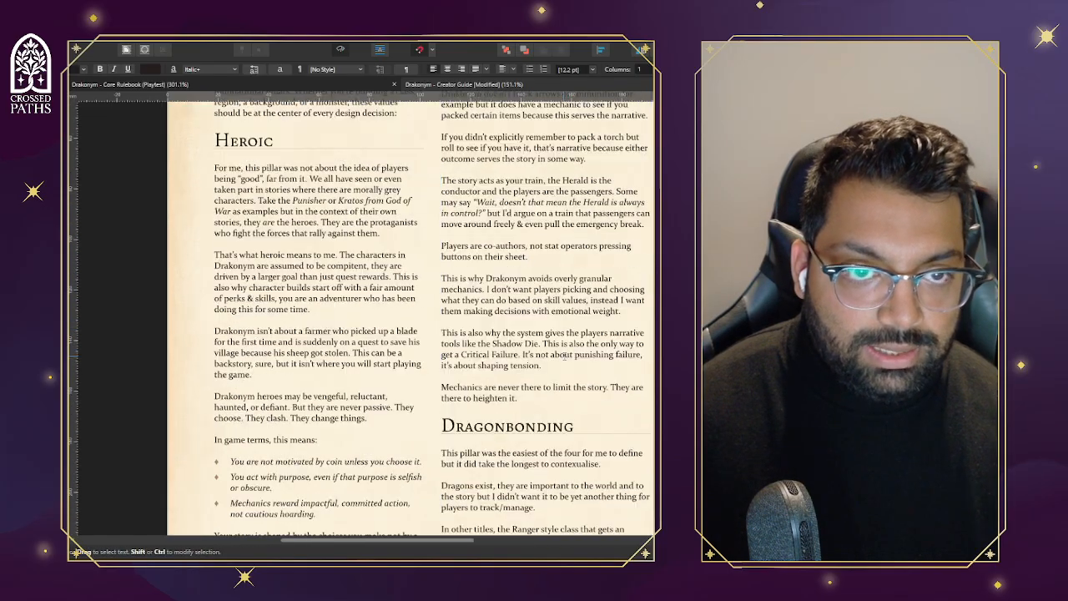
pyautogui.scroll(-7, 565, 356)
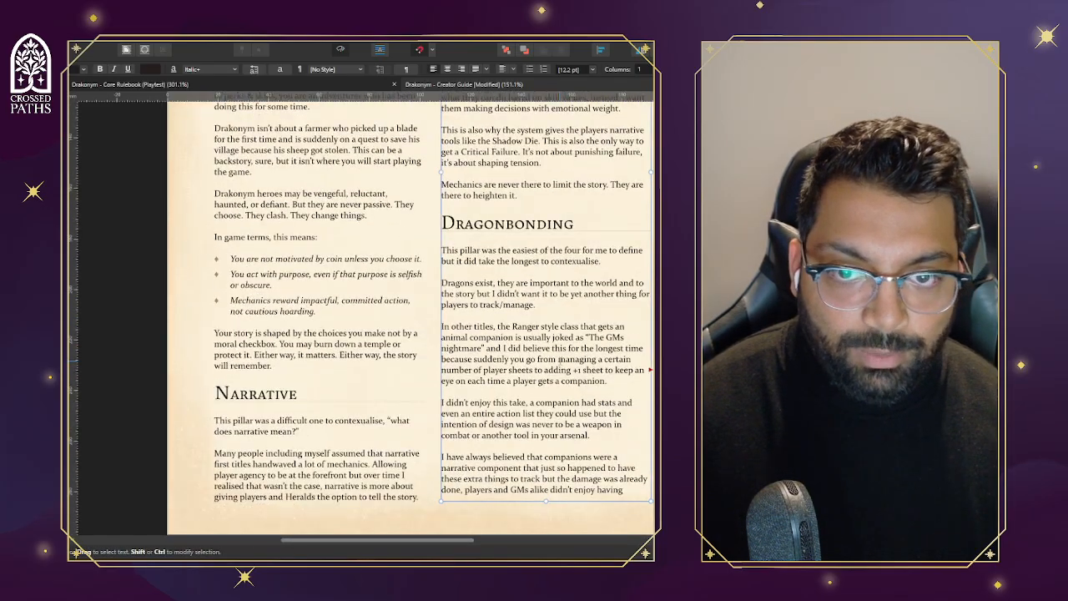
pyautogui.scroll(4, 556, 388)
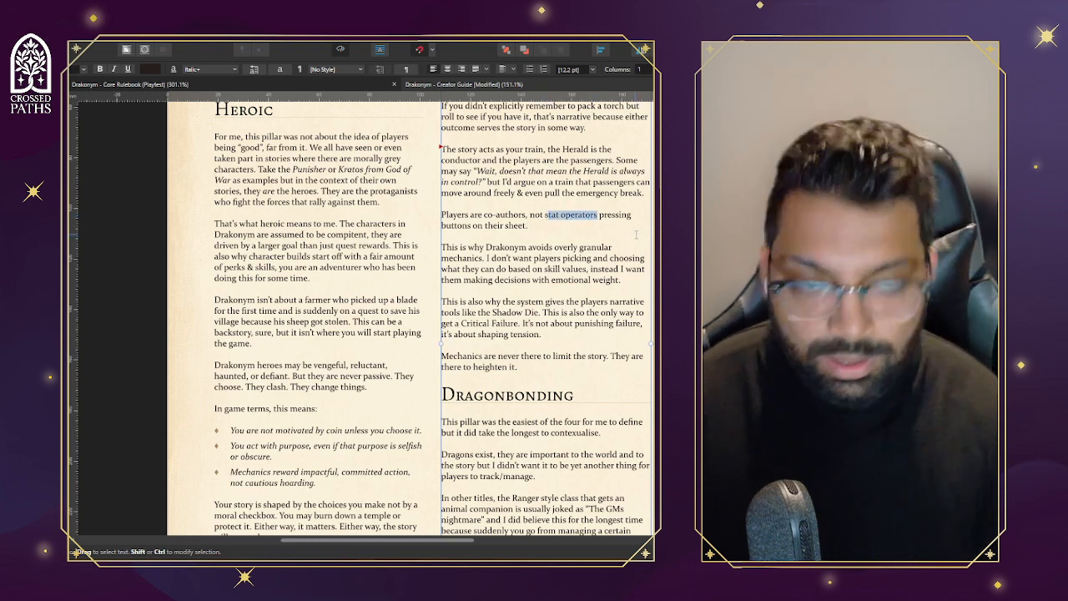
pyautogui.click(566, 264)
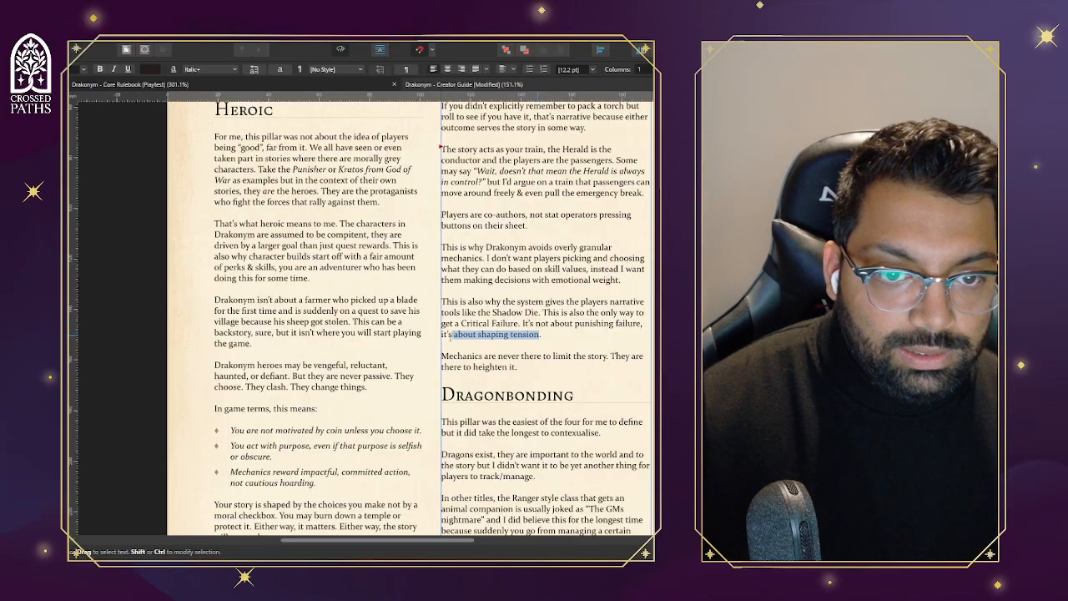
pyautogui.scroll(-3, 531, 345)
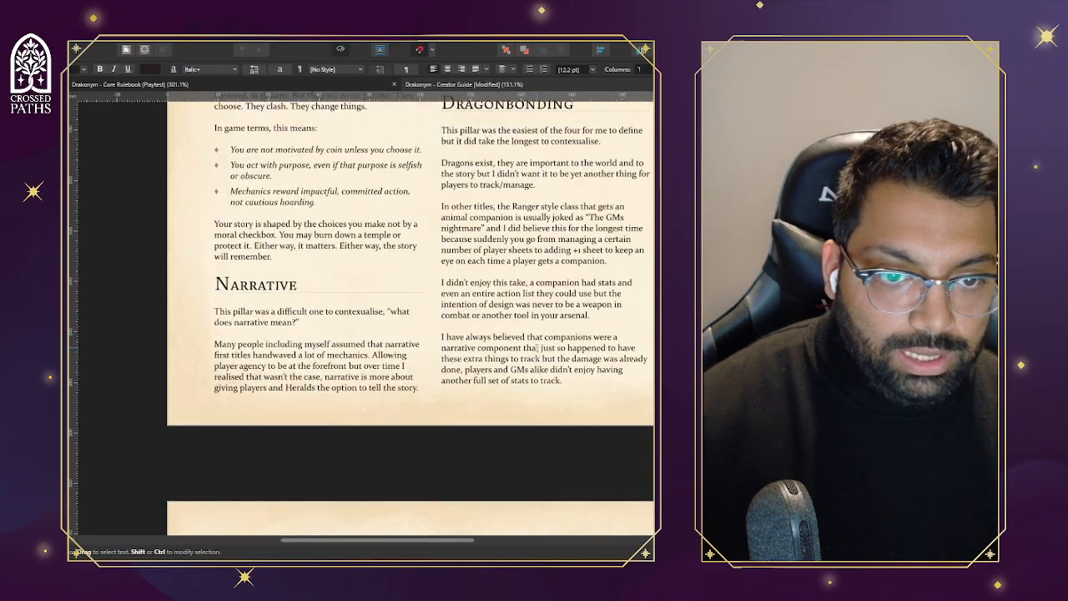
pyautogui.scroll(1, 532, 345)
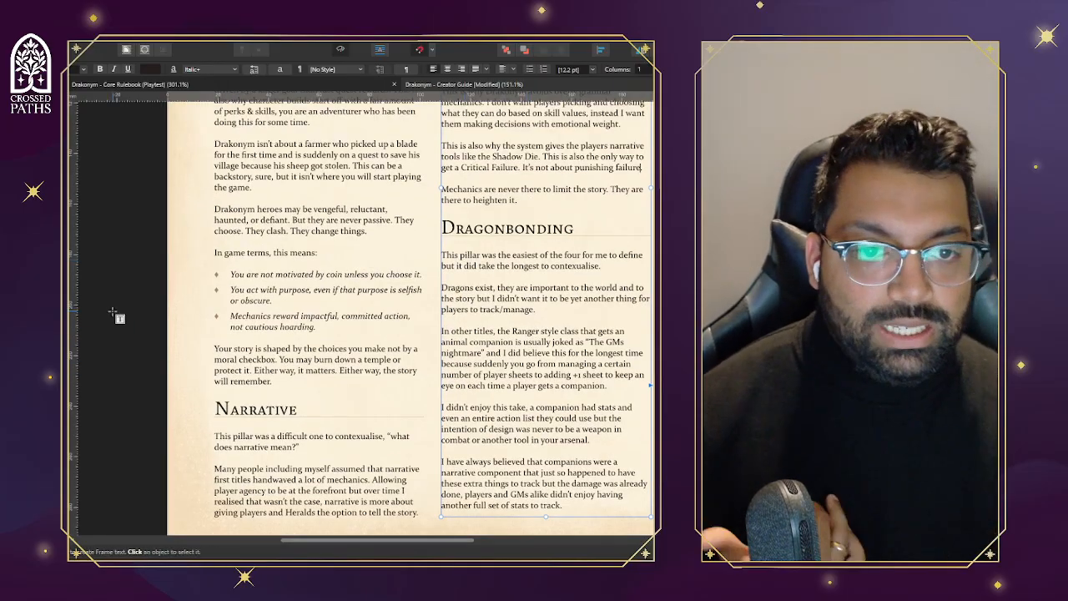
pyautogui.click(155, 315)
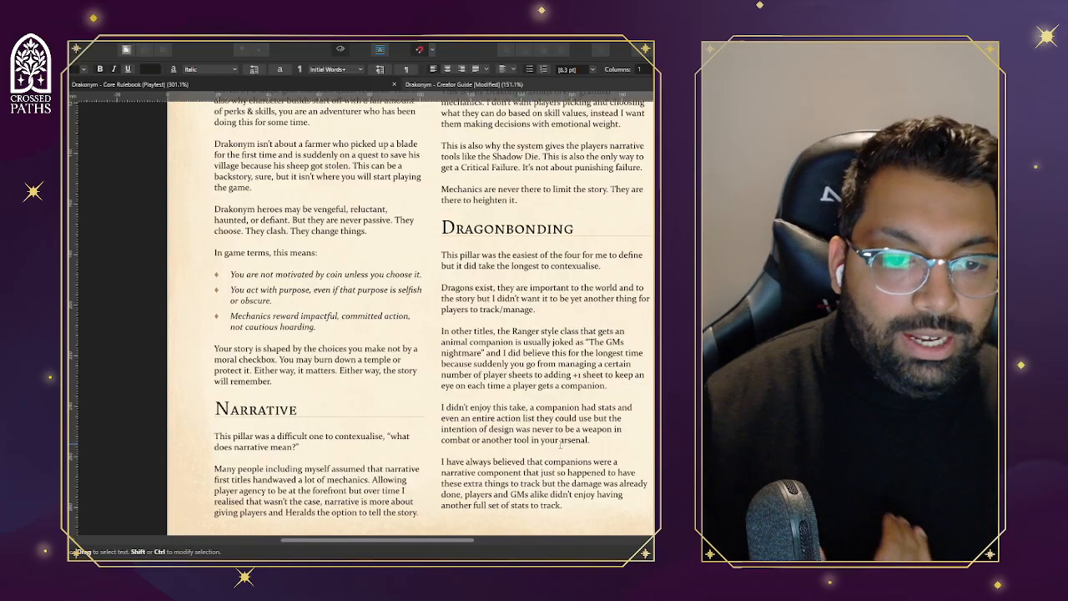
# Read through the Dragonbonding section, from its companion paragraphs to its continuation on the following page
pyautogui.click(516, 453)
pyautogui.press('Escape')
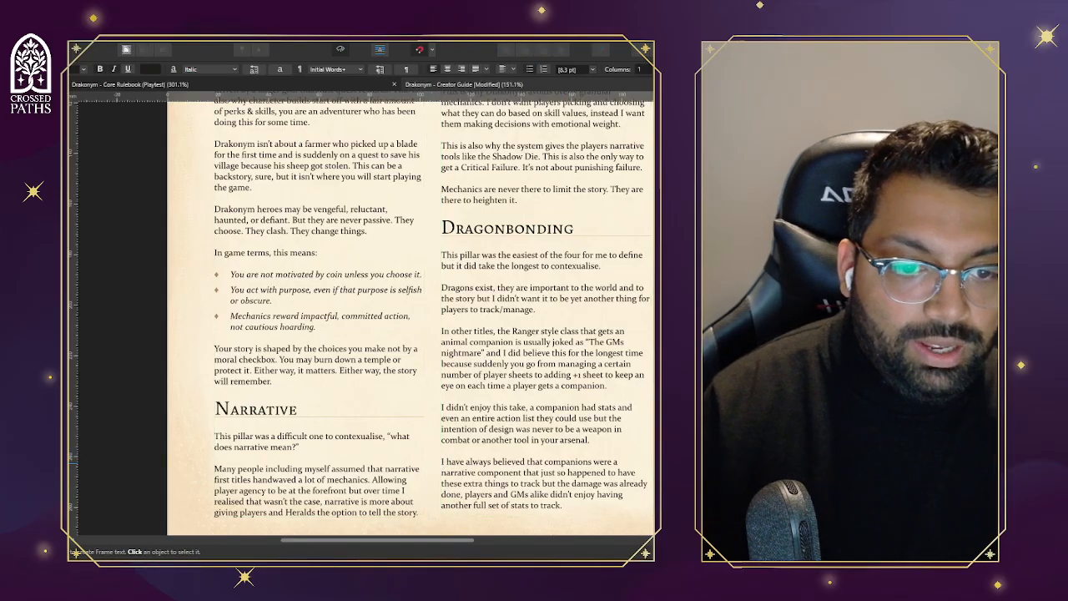
pyautogui.scroll(-1, 362, 312)
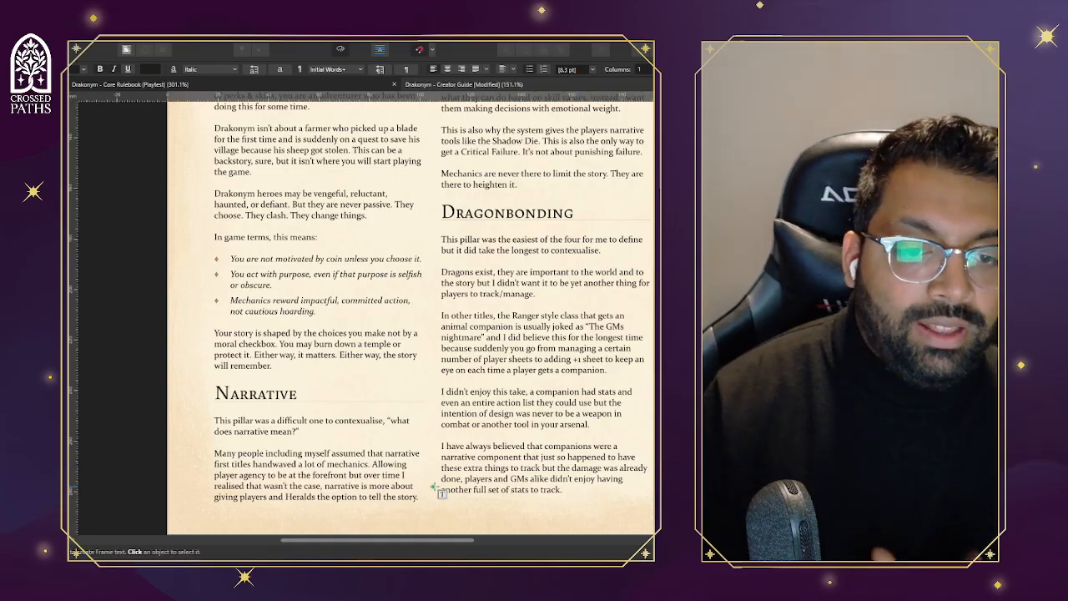
pyautogui.scroll(-8, 442, 493)
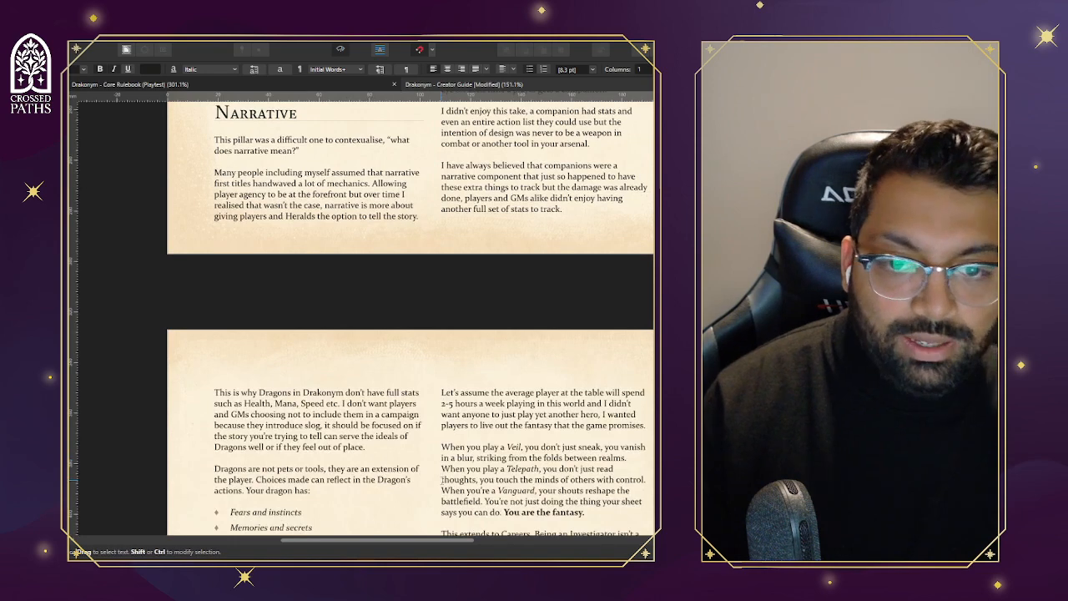
pyautogui.scroll(-3, 442, 480)
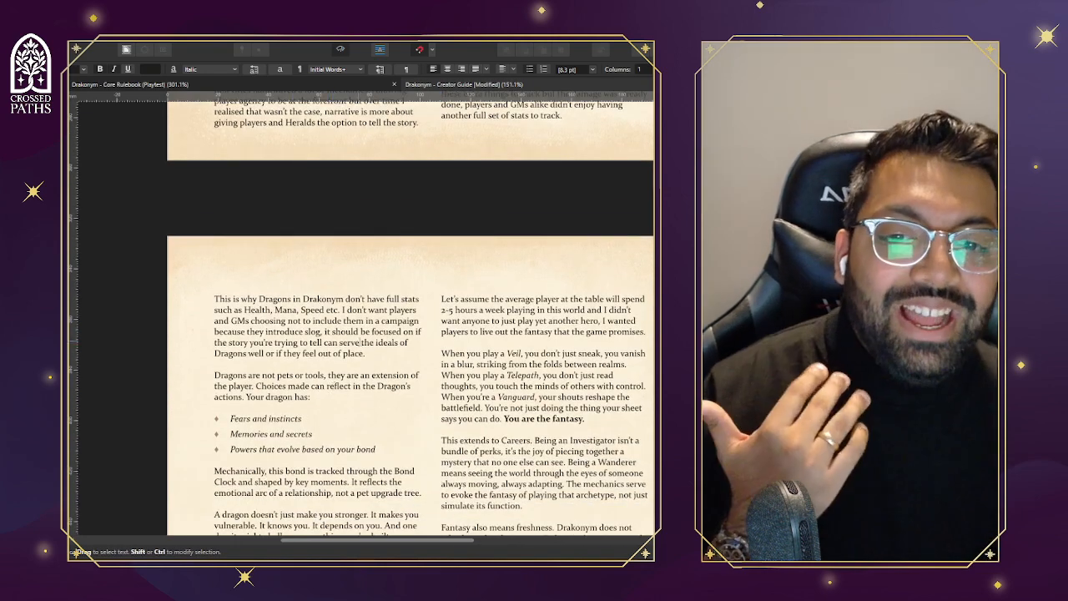
pyautogui.scroll(3, 367, 357)
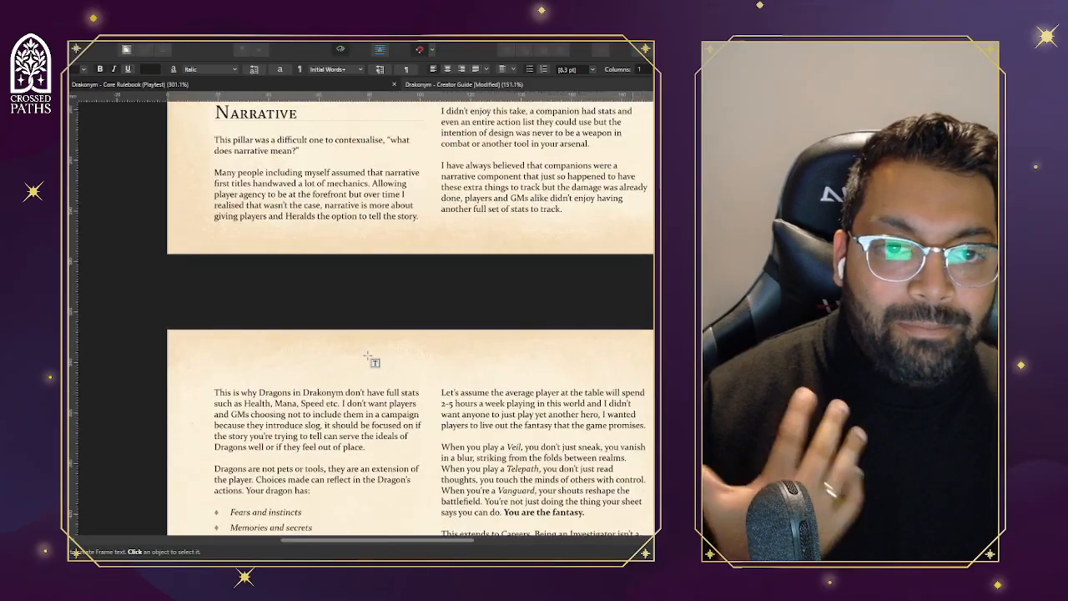
pyautogui.scroll(3, 370, 361)
pyautogui.scroll(2, 501, 384)
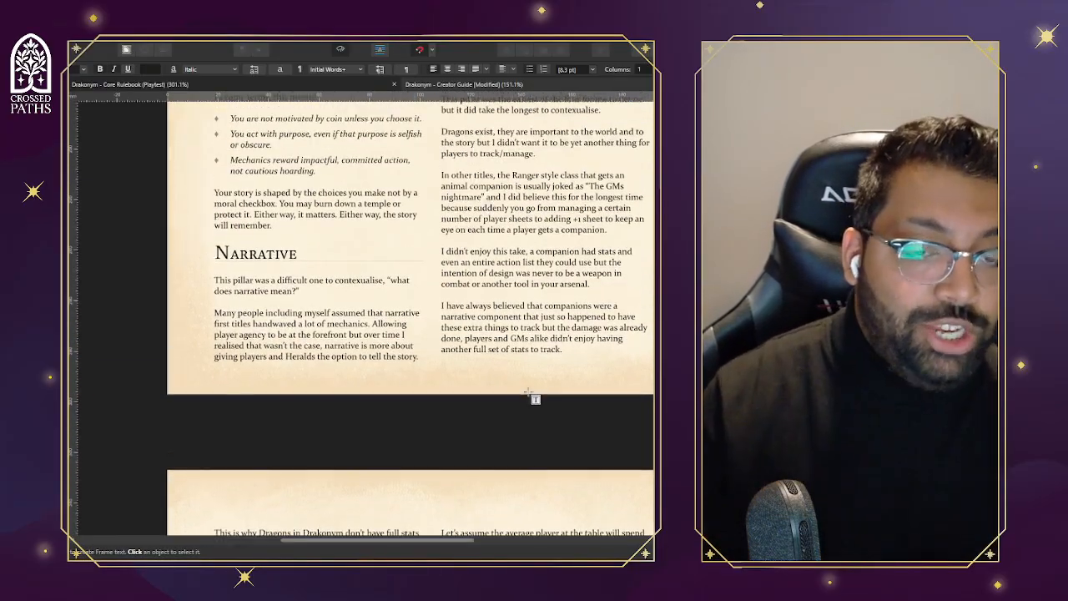
pyautogui.scroll(3, 535, 398)
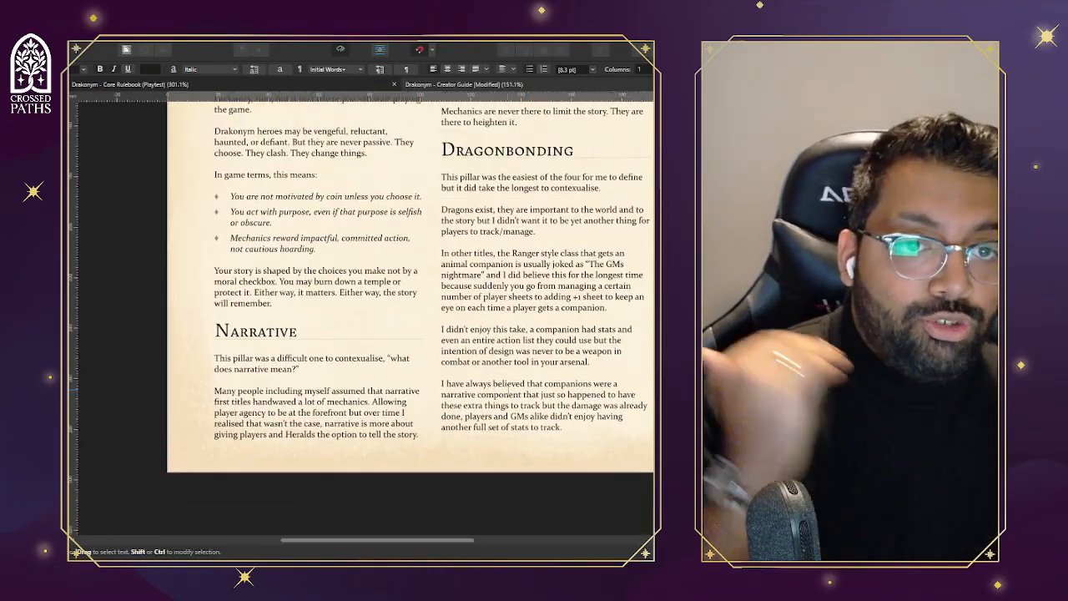
pyautogui.scroll(-3, 506, 389)
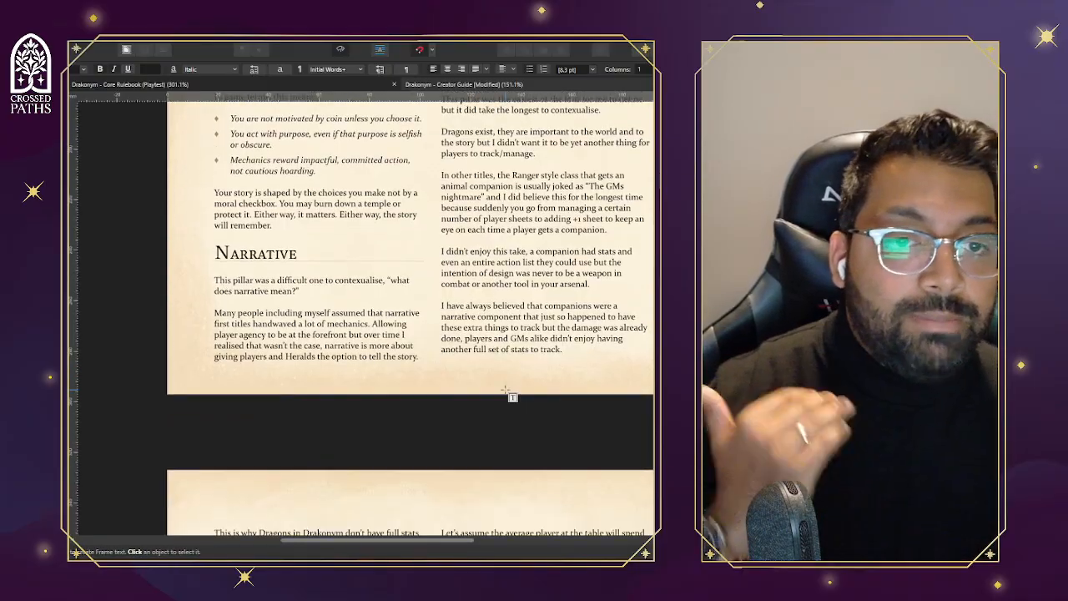
pyautogui.scroll(-3, 507, 392)
pyautogui.scroll(-1, 507, 392)
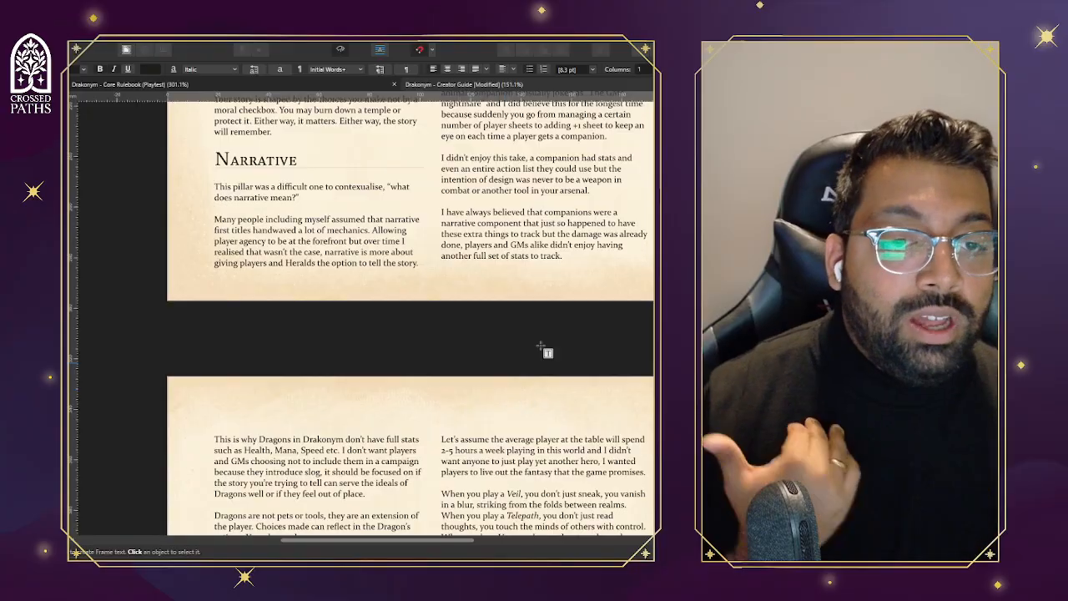
pyautogui.click(578, 259)
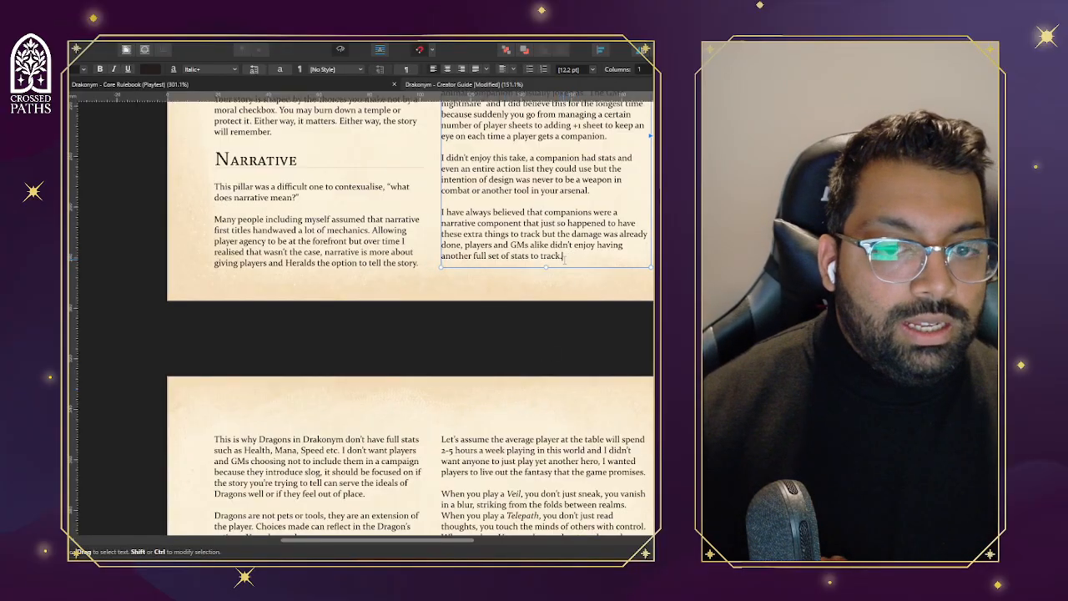
pyautogui.scroll(-5, 377, 392)
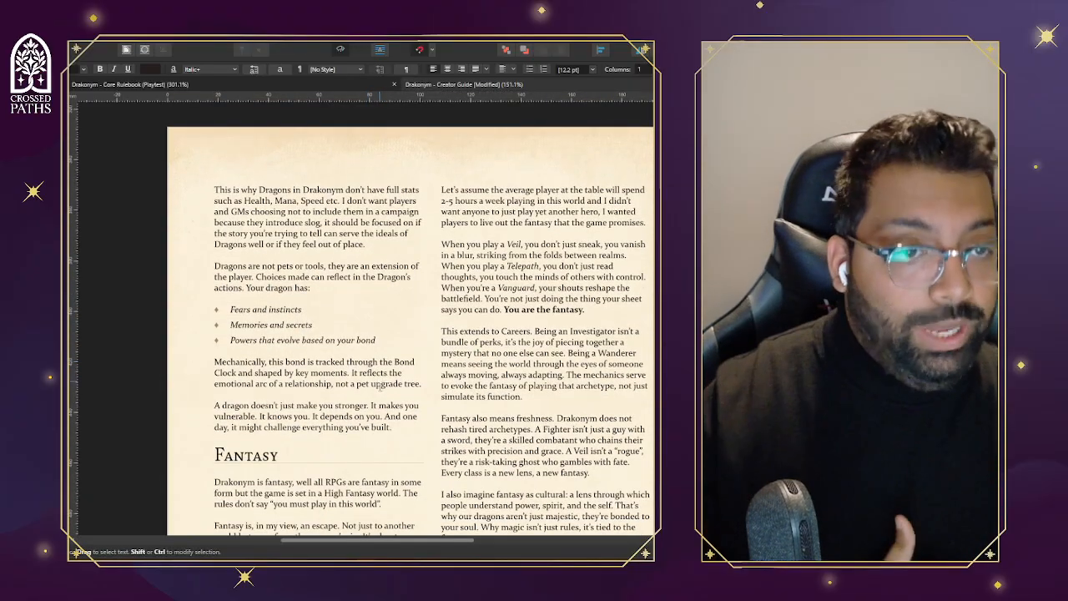
# Review the closing Dragonbonding paragraph about what a dragon makes you and the opening paragraphs of the Fantasy section
pyautogui.moveTo(404, 428); pyautogui.dragTo(195, 405)
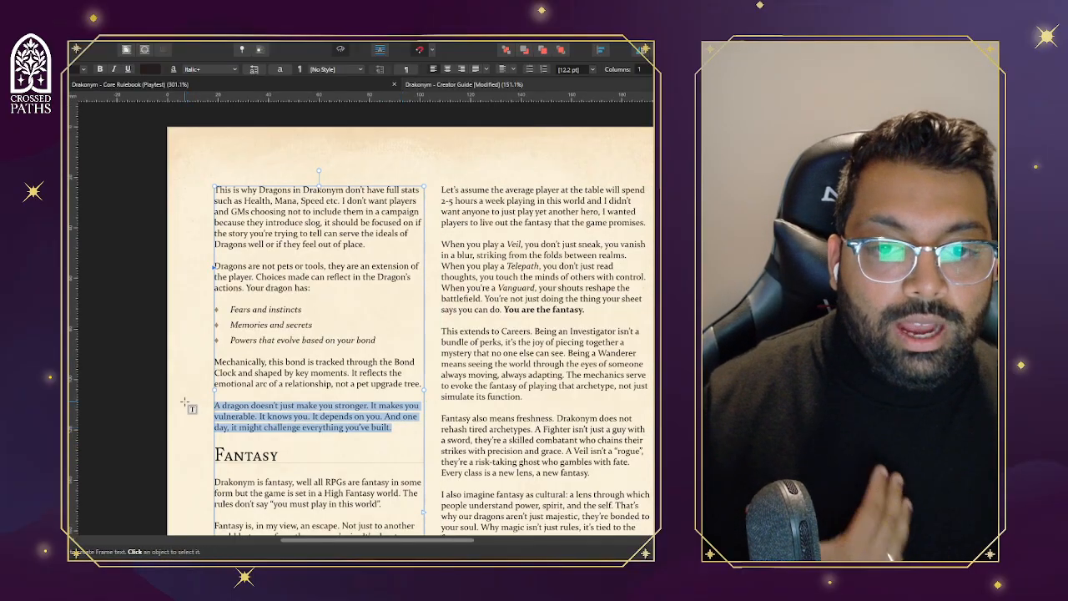
pyautogui.click(186, 399)
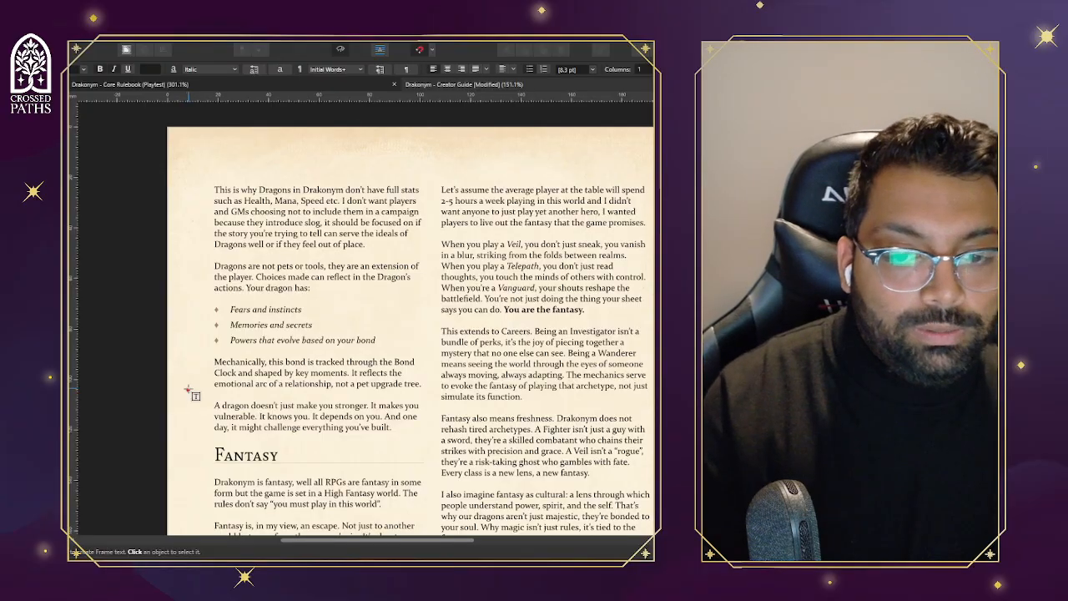
pyautogui.scroll(-1, 192, 392)
pyautogui.scroll(-1, 206, 386)
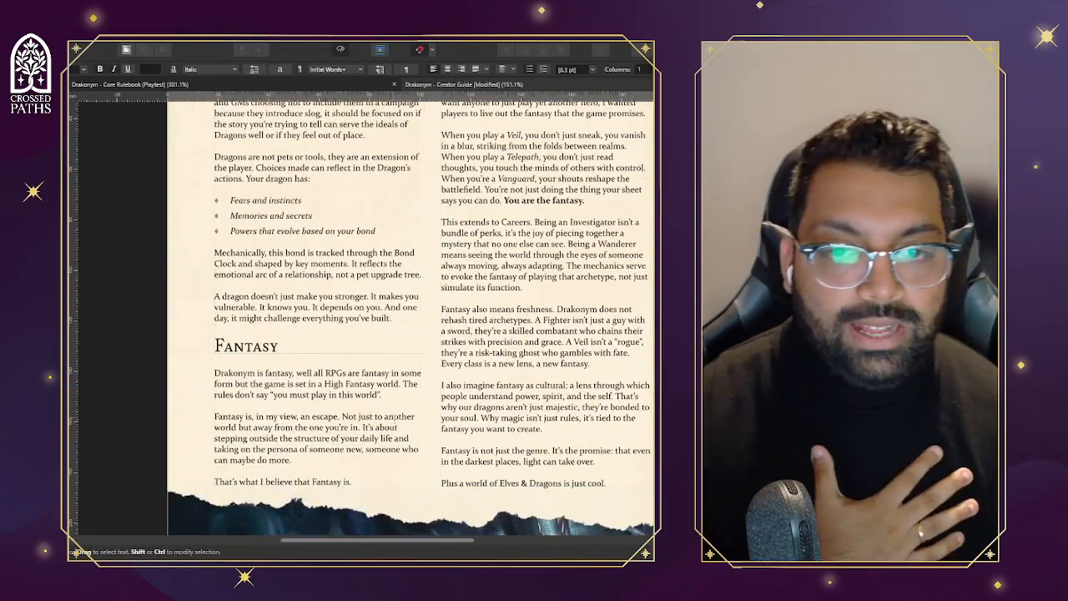
pyautogui.click(307, 383)
pyautogui.scroll(-1, 179, 385)
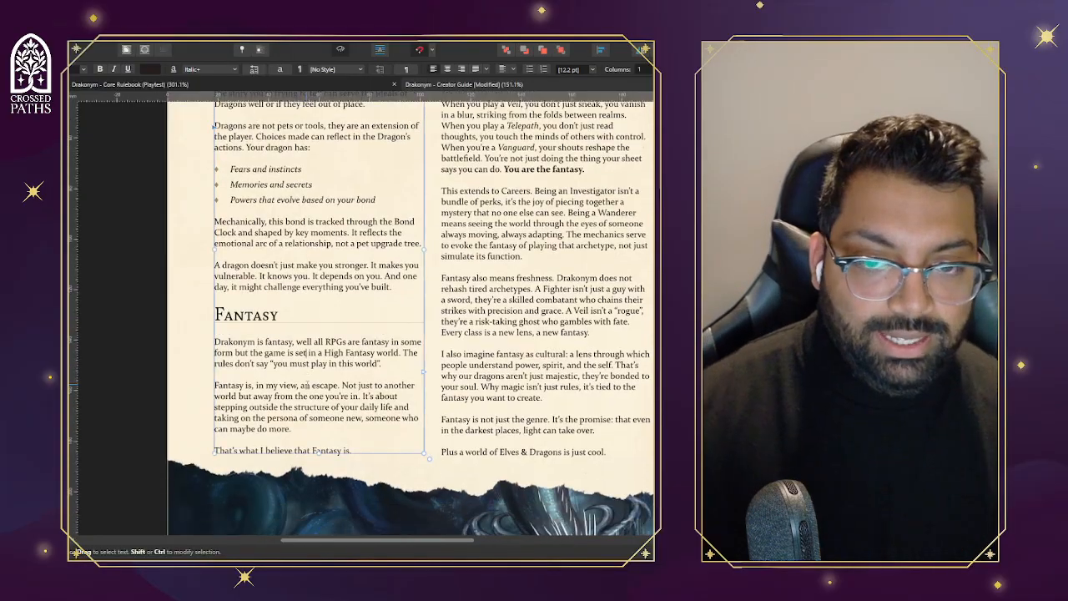
pyautogui.click(193, 383)
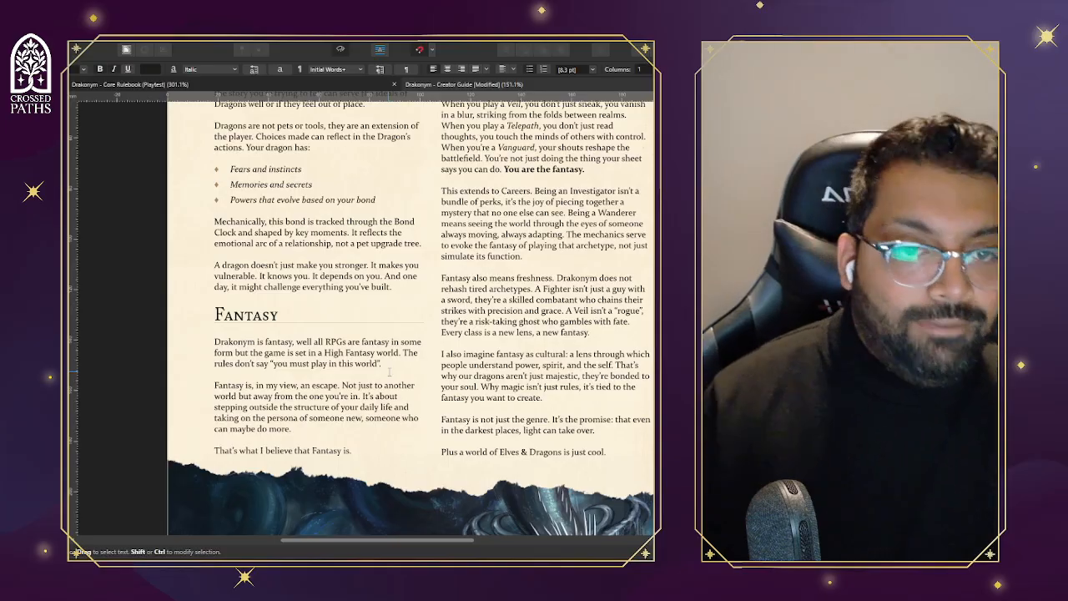
# Replace the class name "Telepath" with "Cerevoker" in the paragraph on playing each class, and set it in italics
pyautogui.scroll(4, 390, 371)
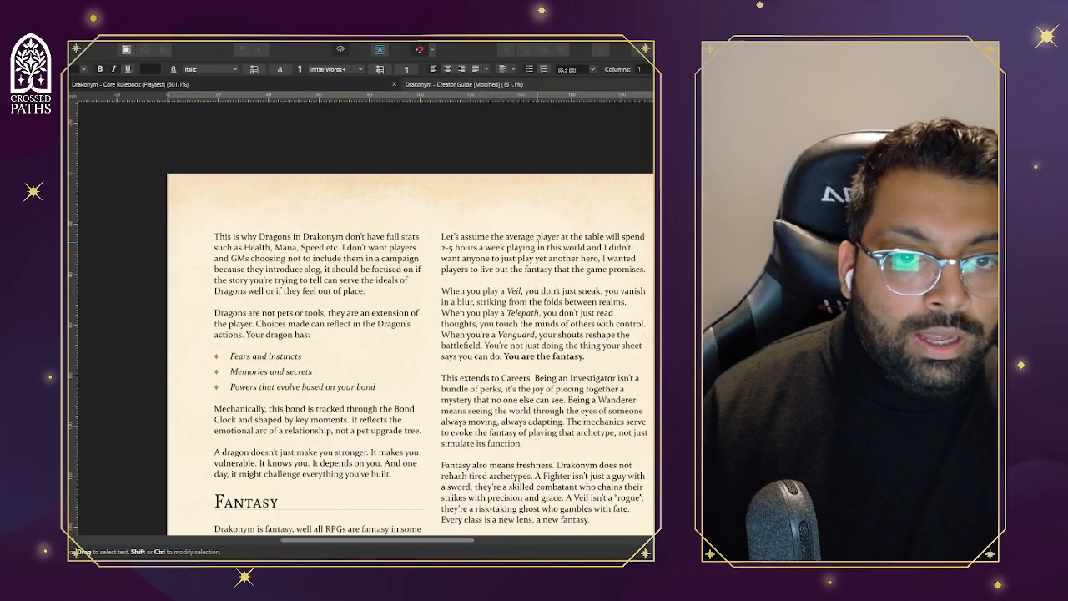
pyautogui.scroll(-1, 361, 314)
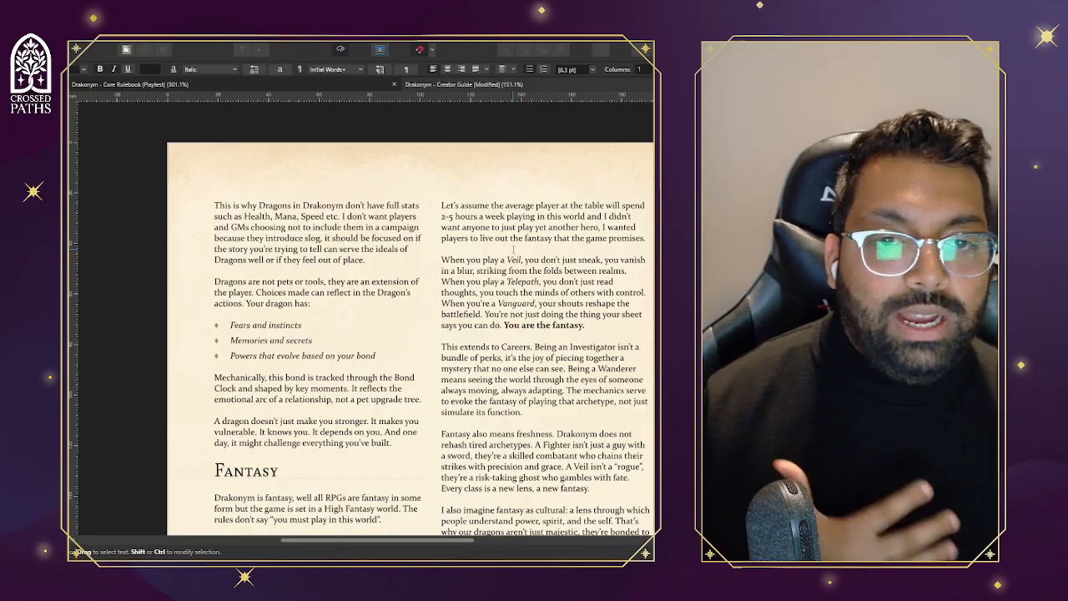
pyautogui.scroll(-1, 510, 252)
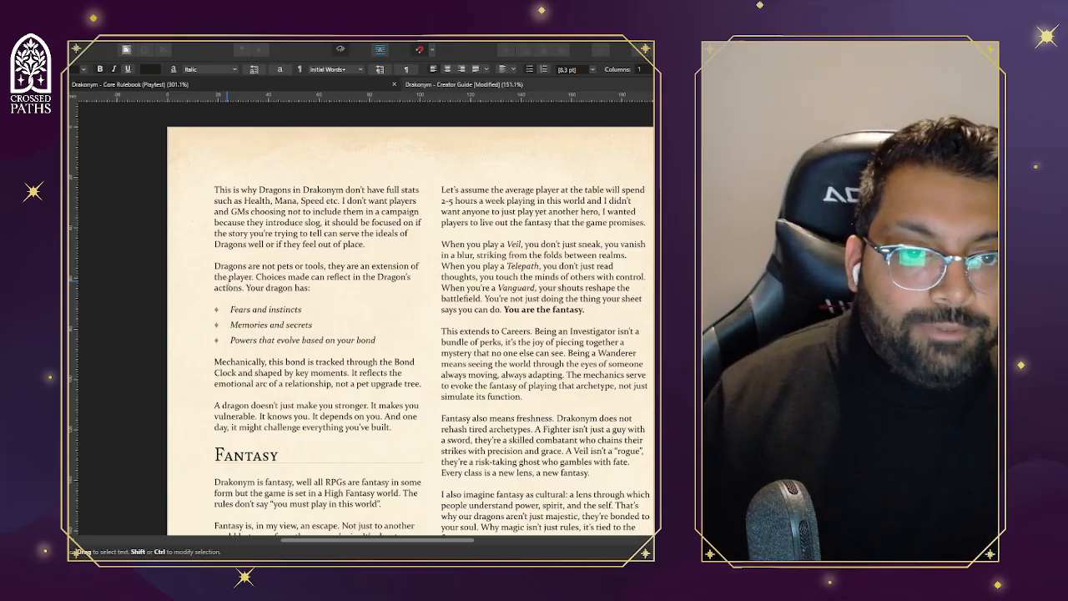
pyautogui.doubleClick(523, 265)
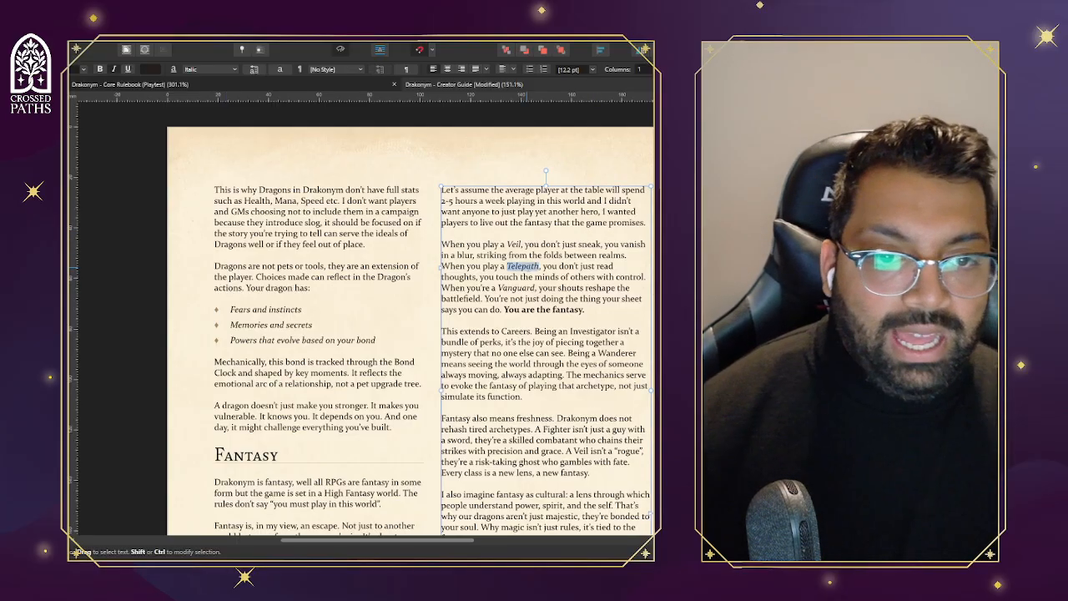
pyautogui.write('Cera')
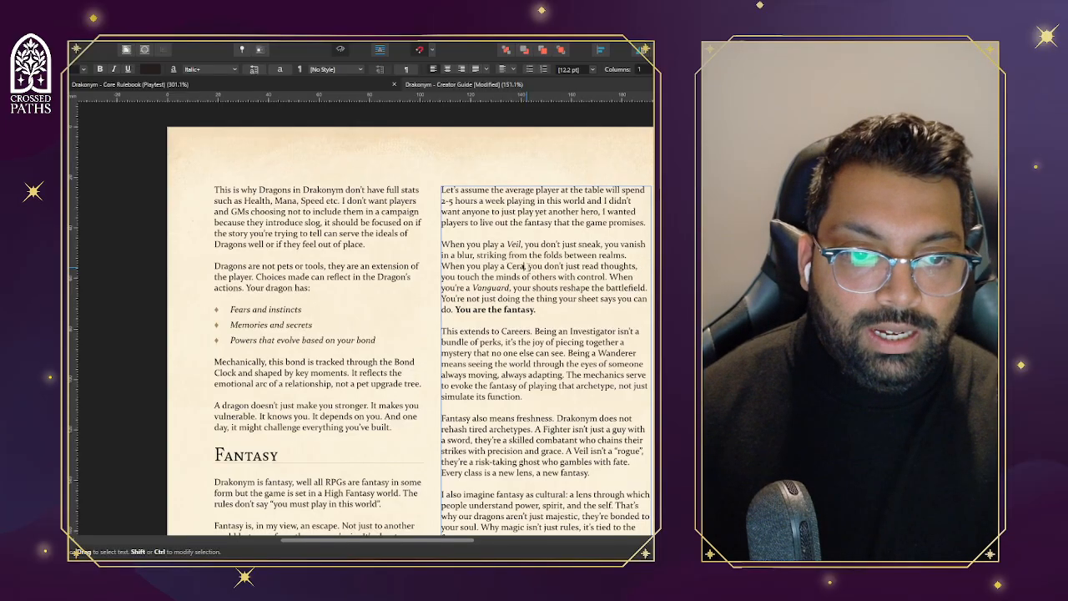
pyautogui.write('voker')
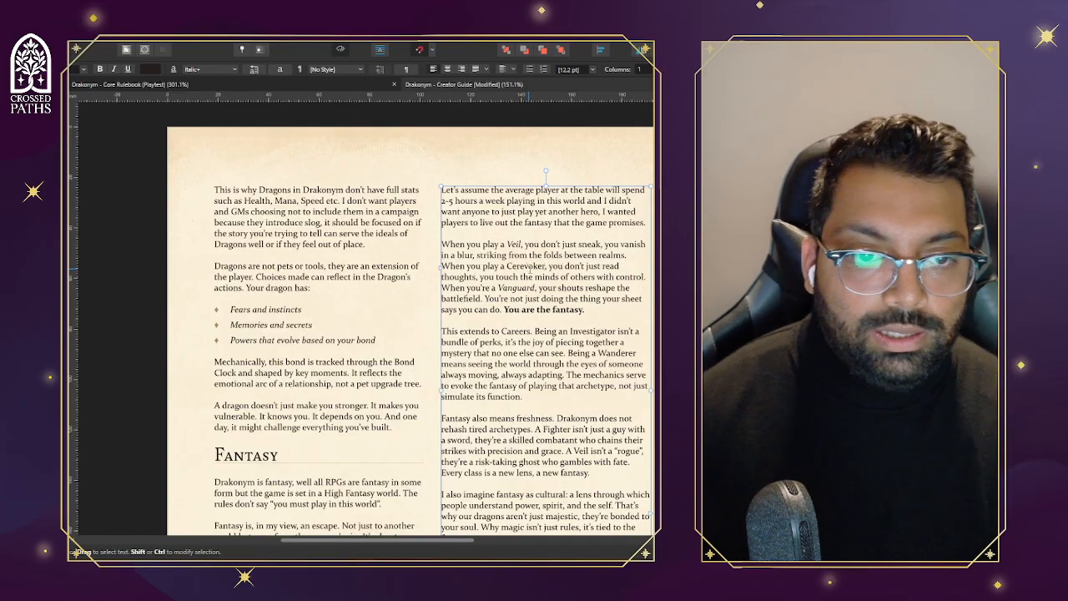
pyautogui.doubleClick(526, 265)
pyautogui.hotkey('ctrl', 'i')
# Change "Vanguard" to "Ironguard" in the same class paragraph and italicise the whole word
pyautogui.click(530, 286)
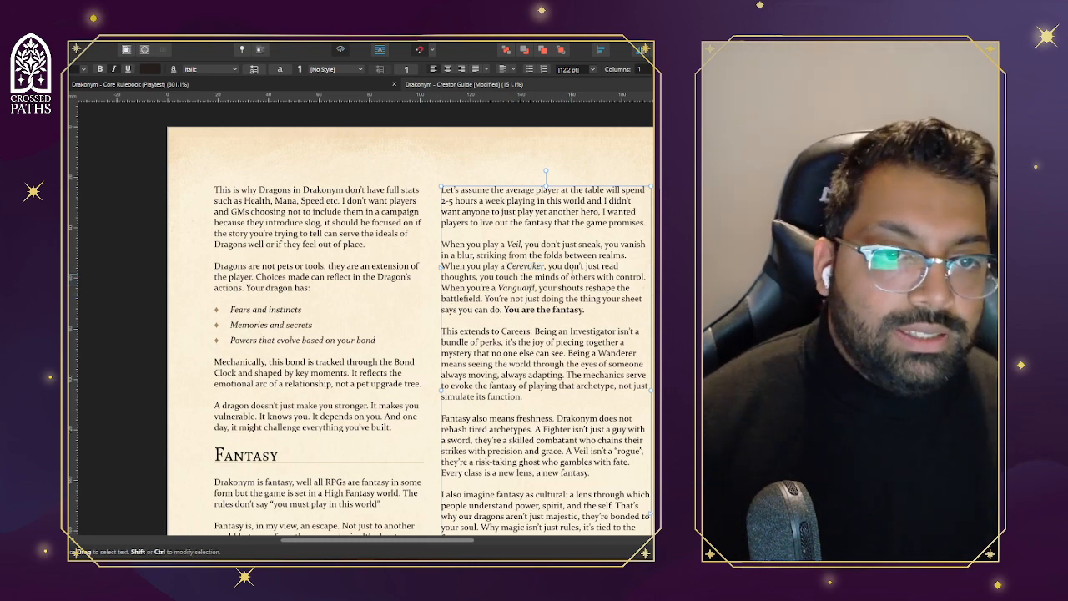
pyautogui.press('BackSpace')
pyautogui.press('BackSpace')
pyautogui.press('BackSpace')
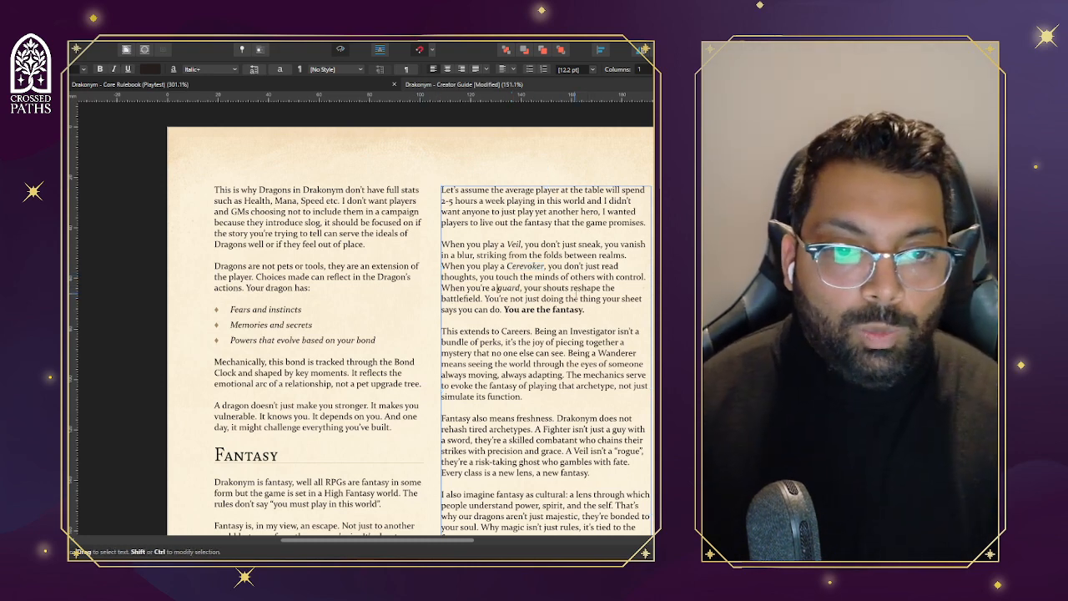
pyautogui.write('Iron')
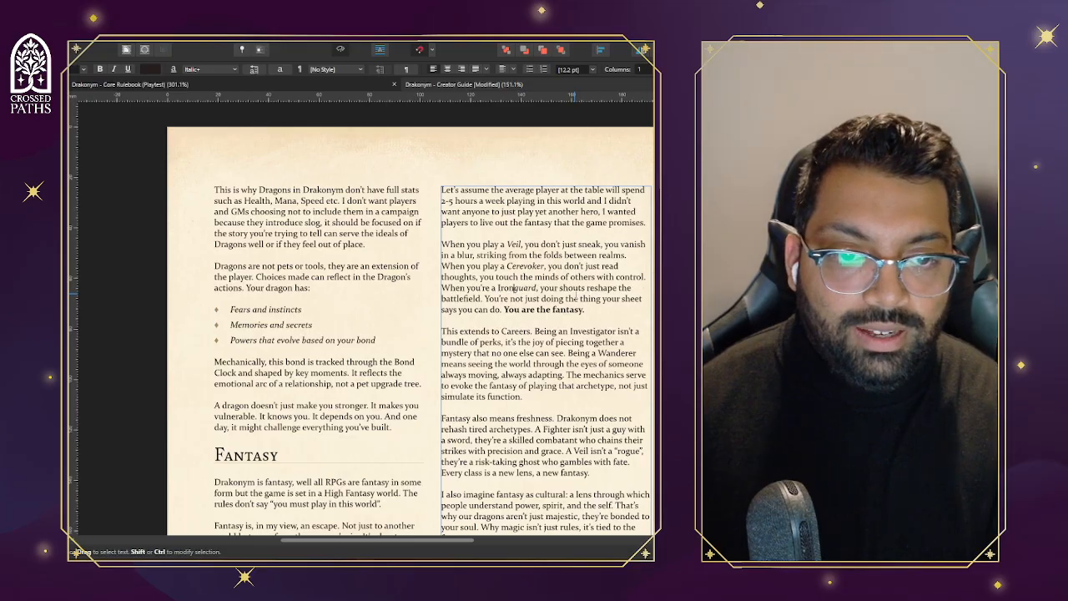
pyautogui.doubleClick(514, 289)
pyautogui.click(113, 69)
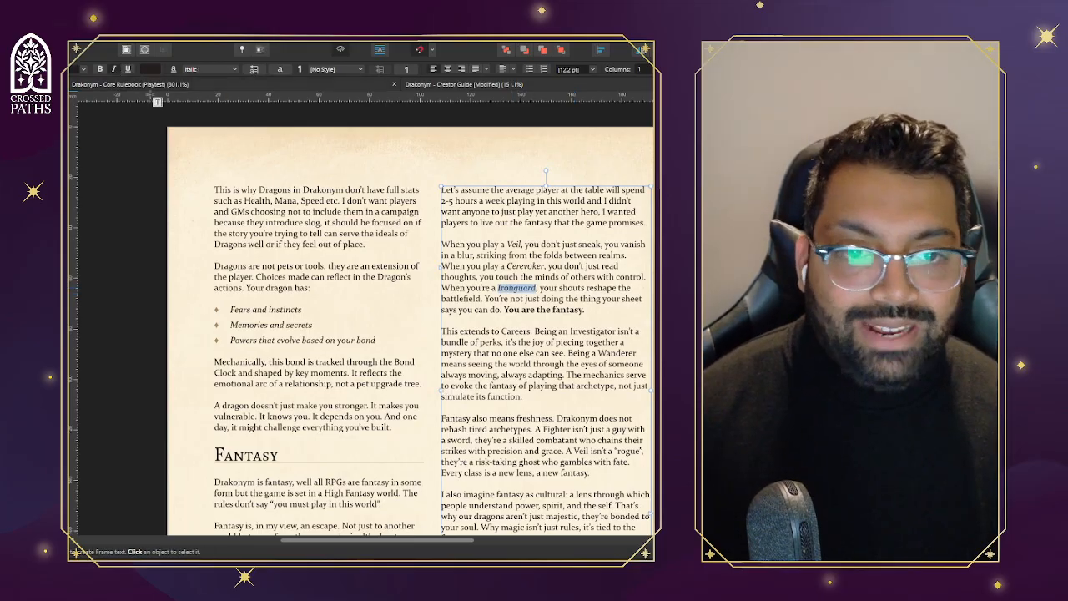
pyautogui.click(536, 288)
pyautogui.press('Escape')
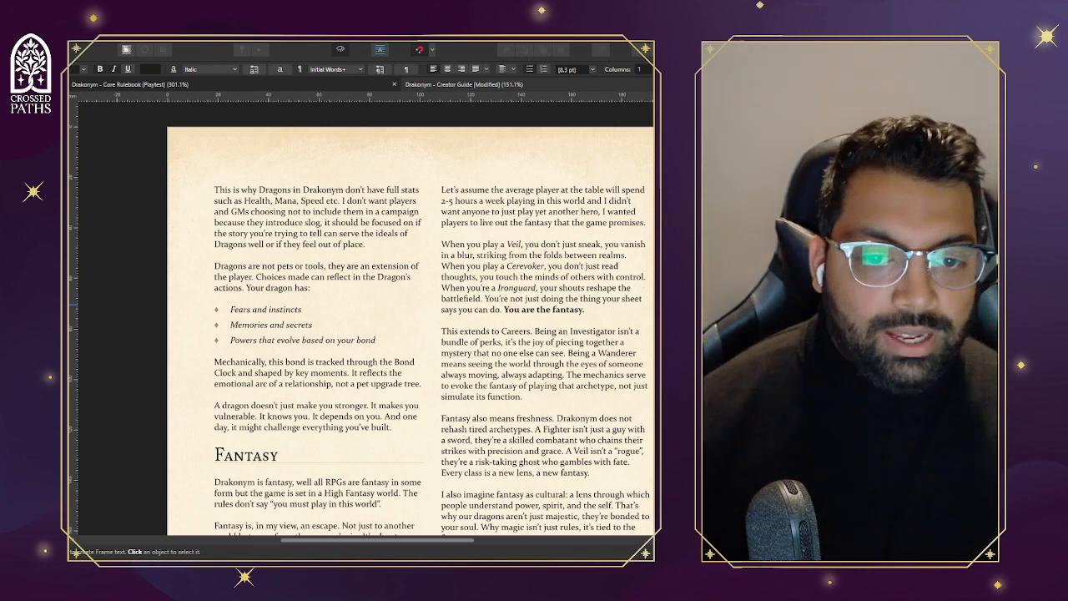
# Read through the rest of the Fantasy section, from the Careers paragraph to the closing line about Elves & Dragons
pyautogui.scroll(-2, 409, 334)
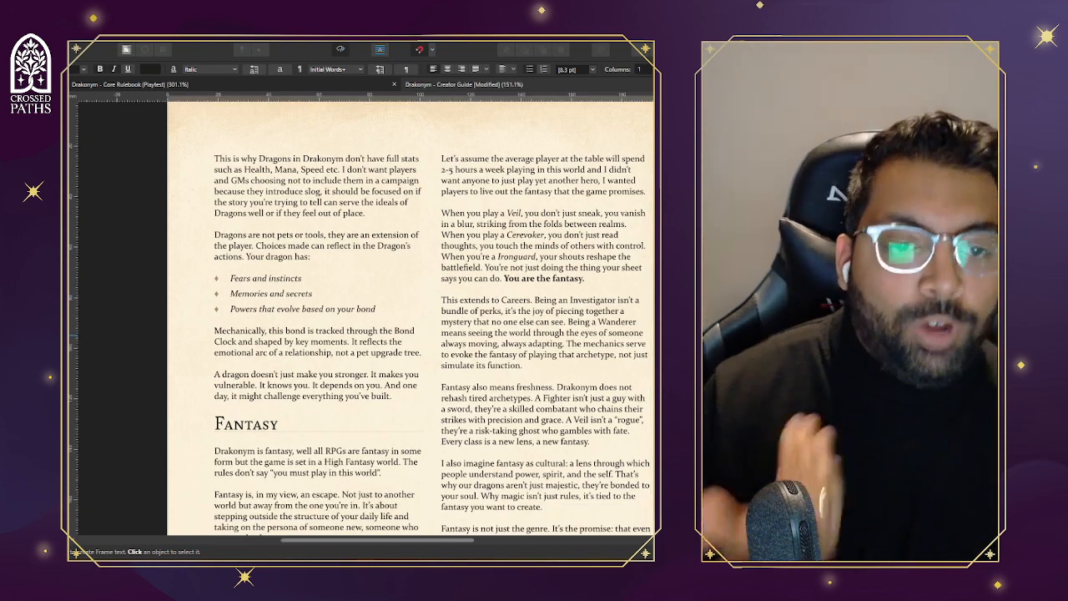
pyautogui.scroll(-1, 409, 333)
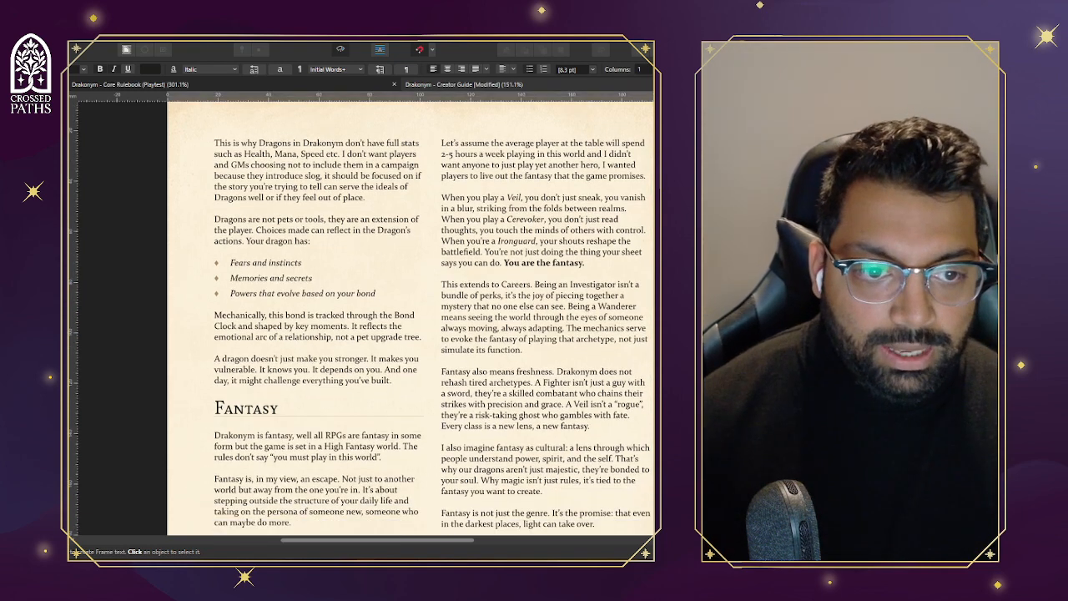
pyautogui.scroll(-1, 409, 334)
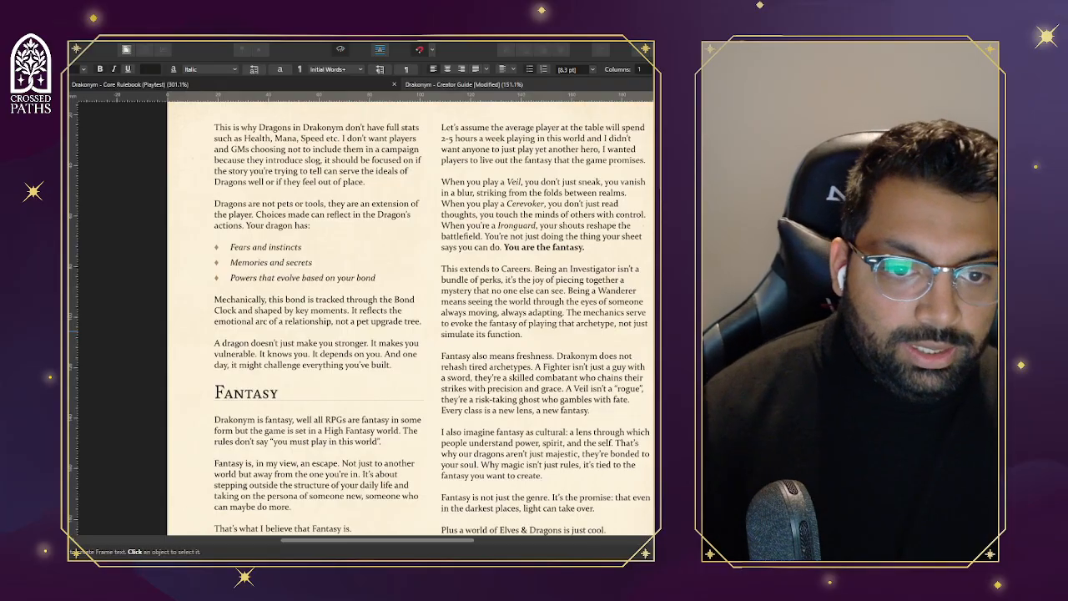
pyautogui.scroll(-1, 409, 334)
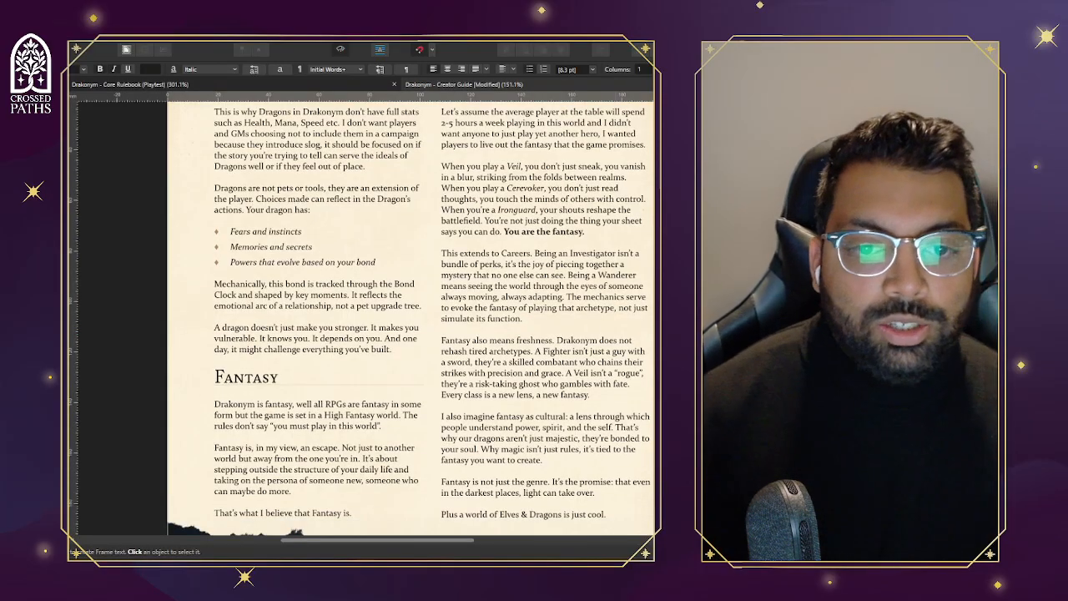
pyautogui.press('Escape')
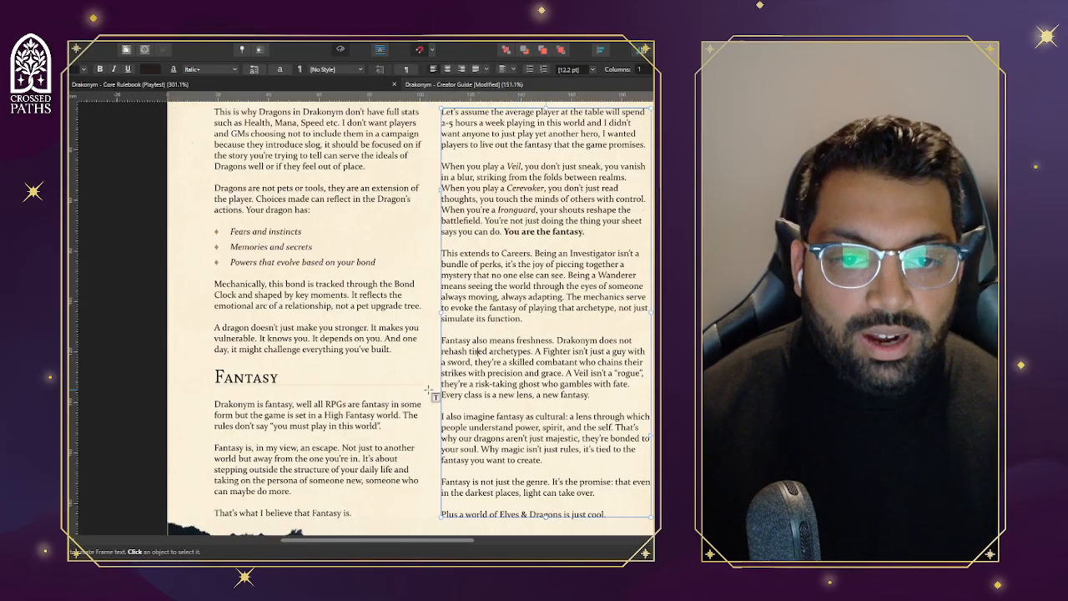
pyautogui.click(444, 409)
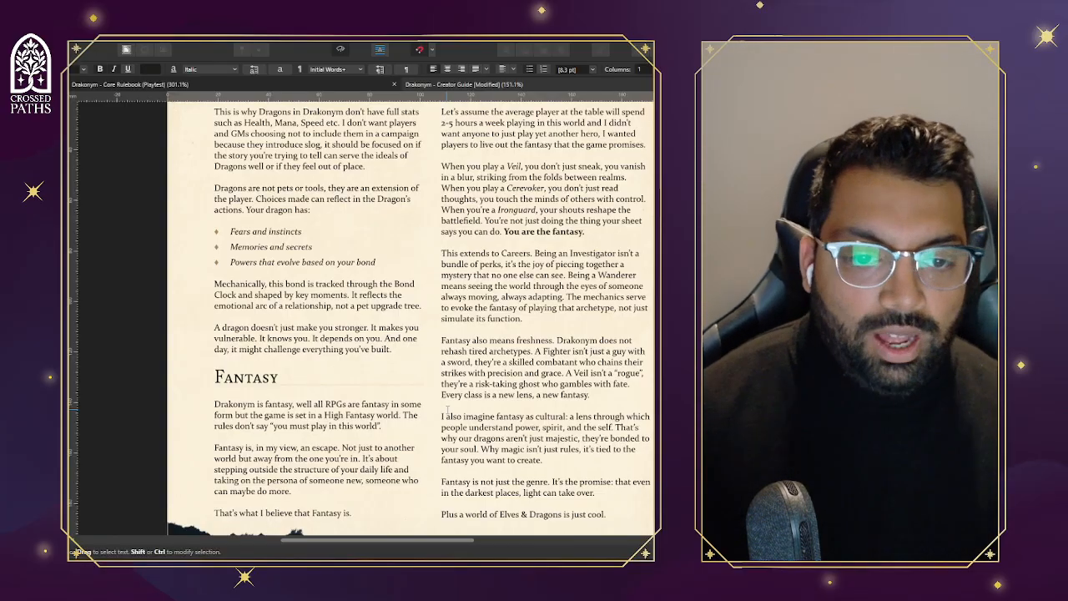
pyautogui.scroll(-2, 447, 411)
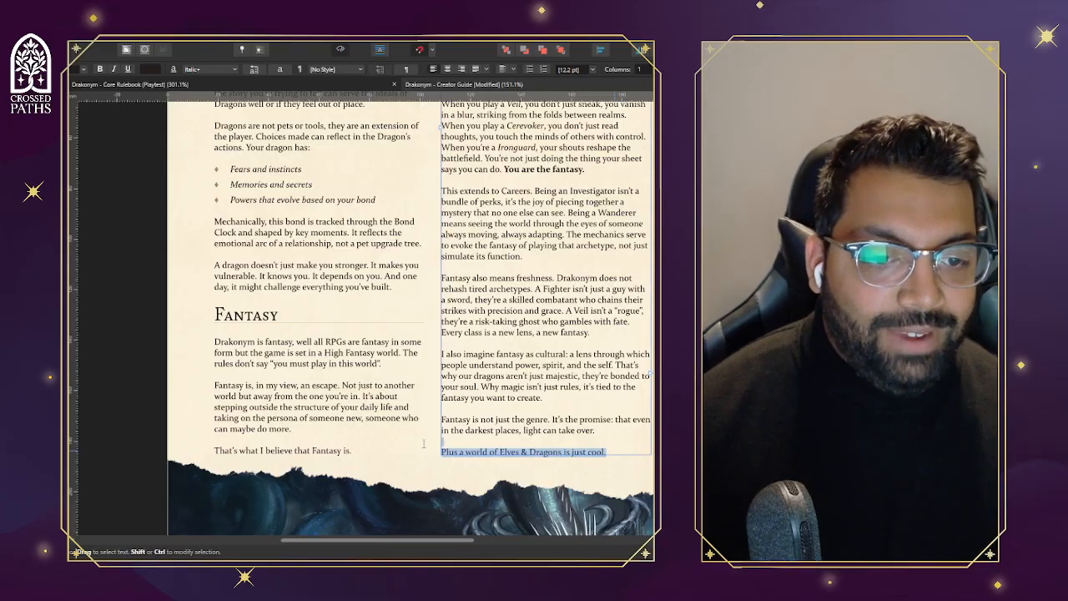
pyautogui.click(398, 448)
# Review both Four Pillars pages as a whole, from the Heroic section to the artwork below the Fantasy section
pyautogui.scroll(10, 409, 448)
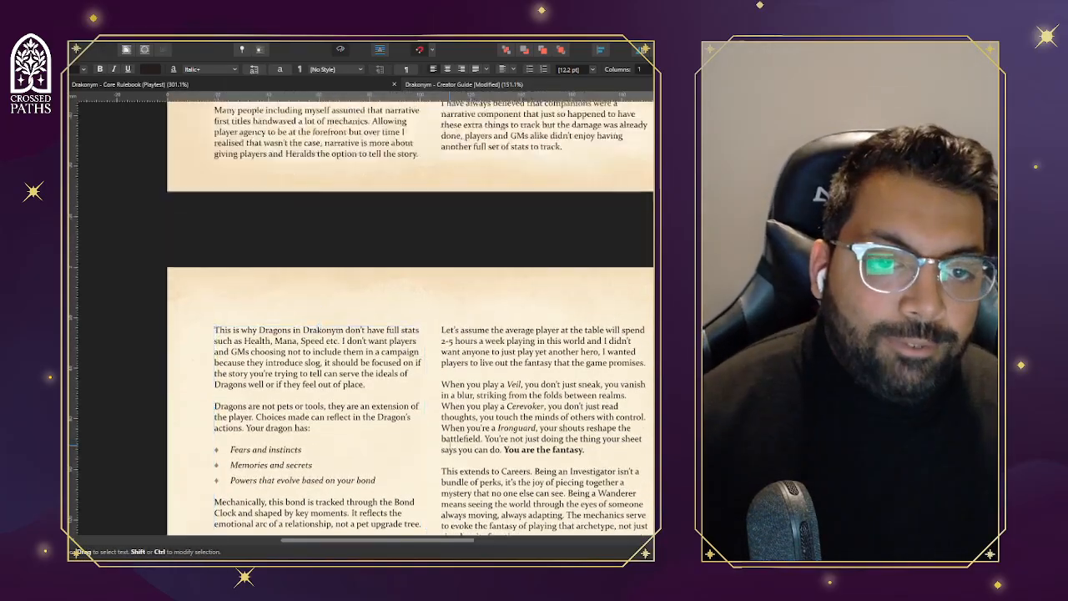
pyautogui.scroll(3, 449, 452)
pyautogui.press('super')
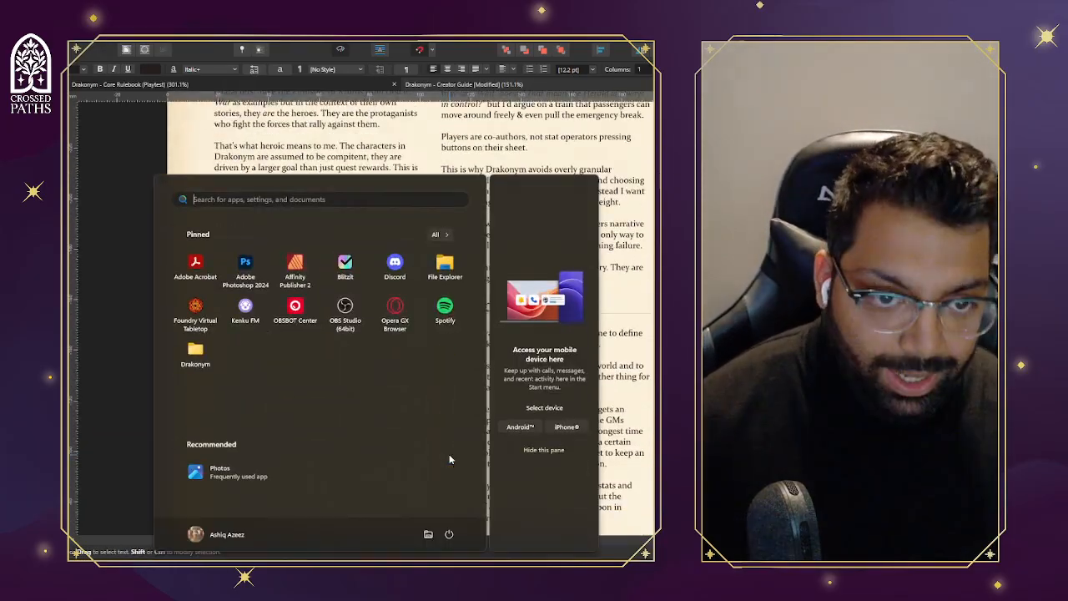
pyautogui.click(626, 409)
pyautogui.scroll(-3, 510, 375)
pyautogui.scroll(-2, 510, 376)
pyautogui.click(511, 376)
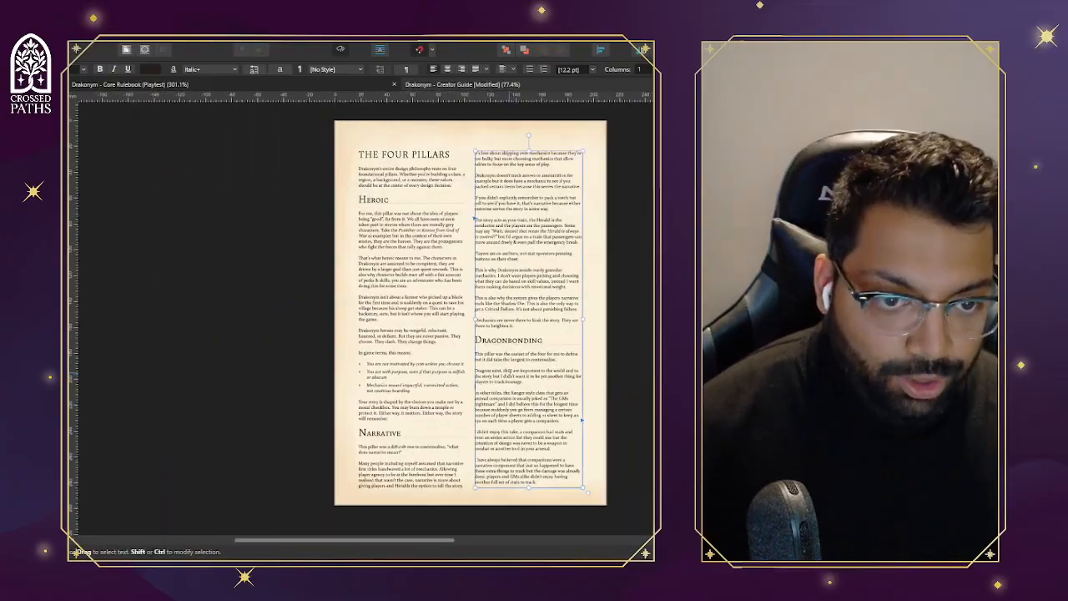
pyautogui.scroll(-5, 511, 372)
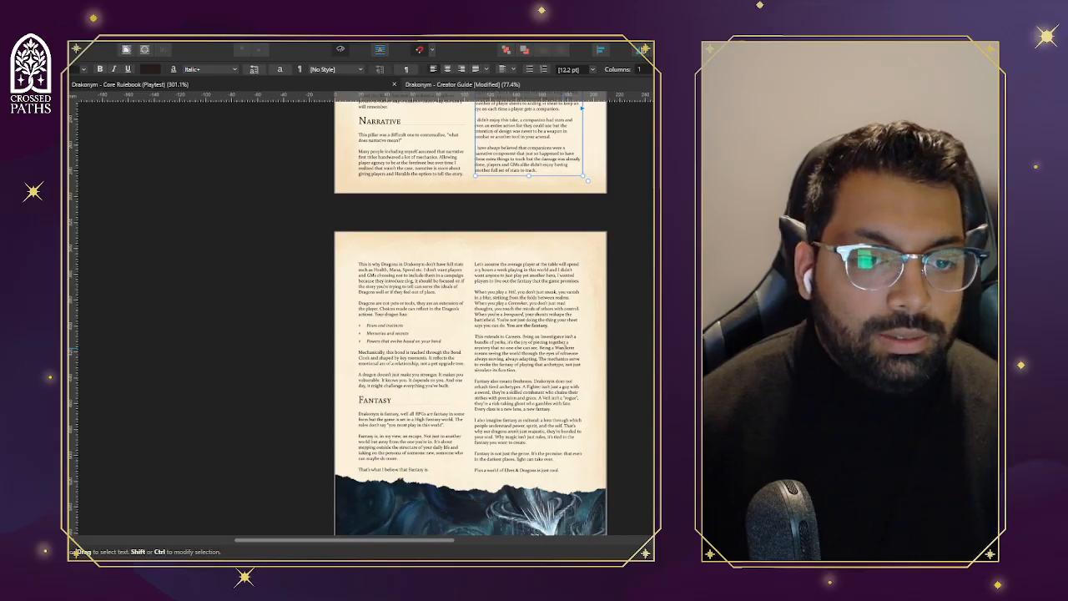
pyautogui.scroll(5, 550, 356)
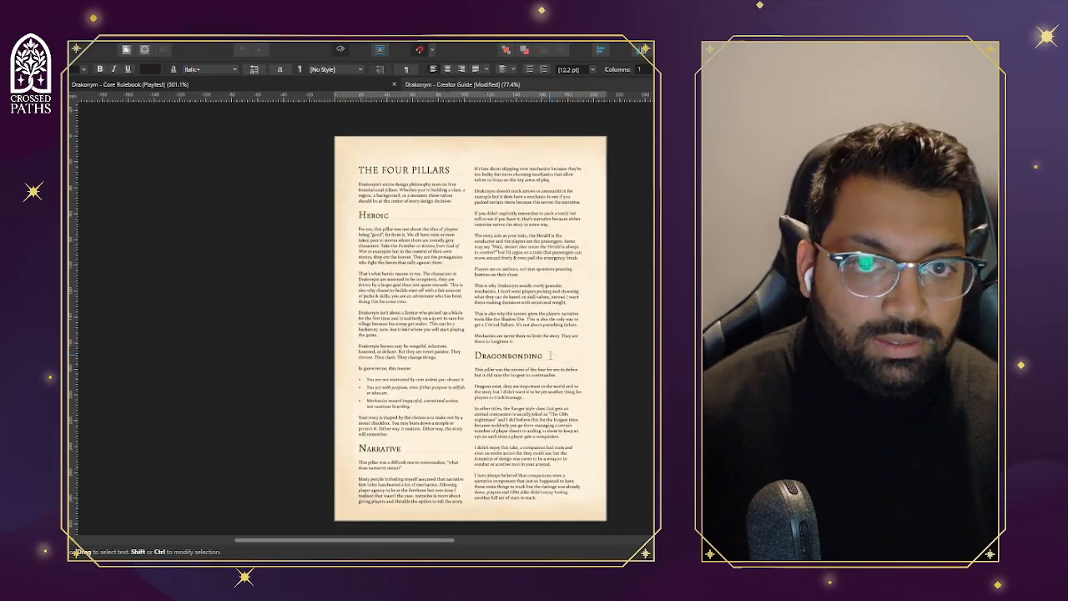
pyautogui.click(550, 355)
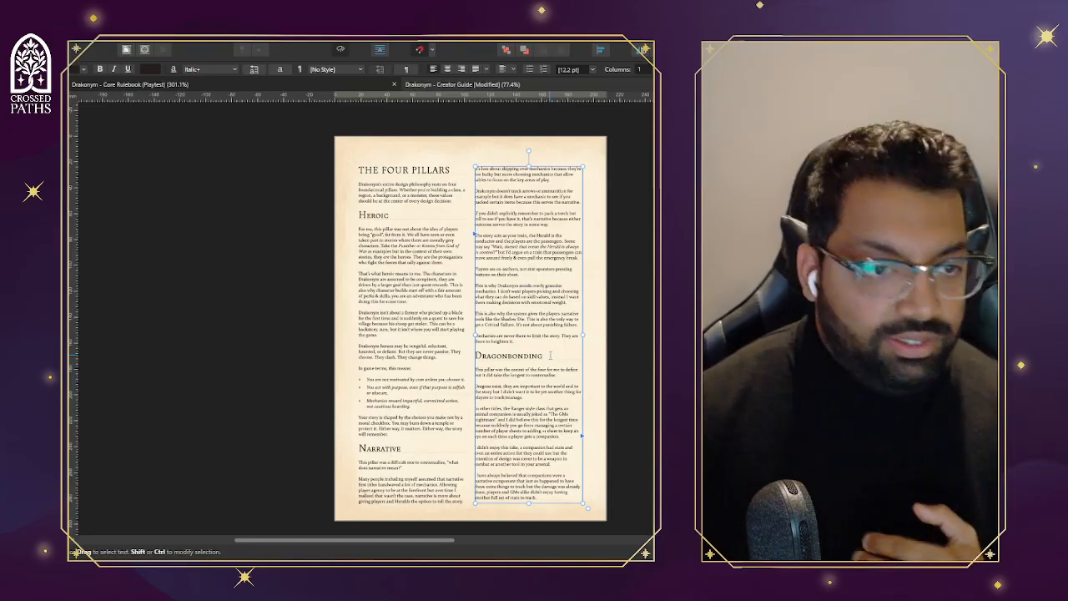
pyautogui.scroll(-5, 549, 355)
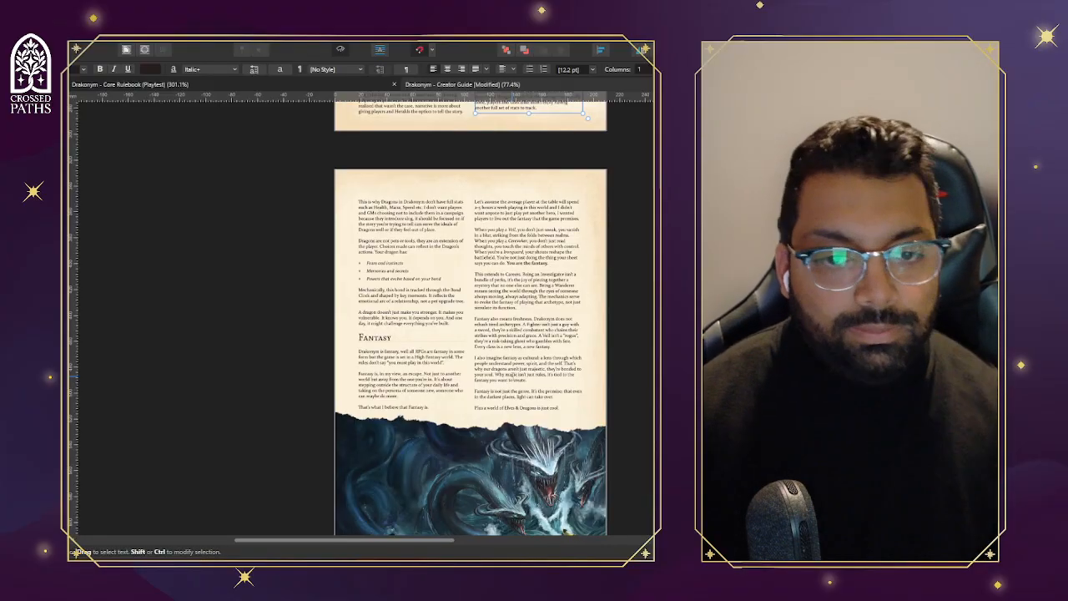
pyautogui.scroll(3, 471, 334)
pyautogui.scroll(7, 470, 333)
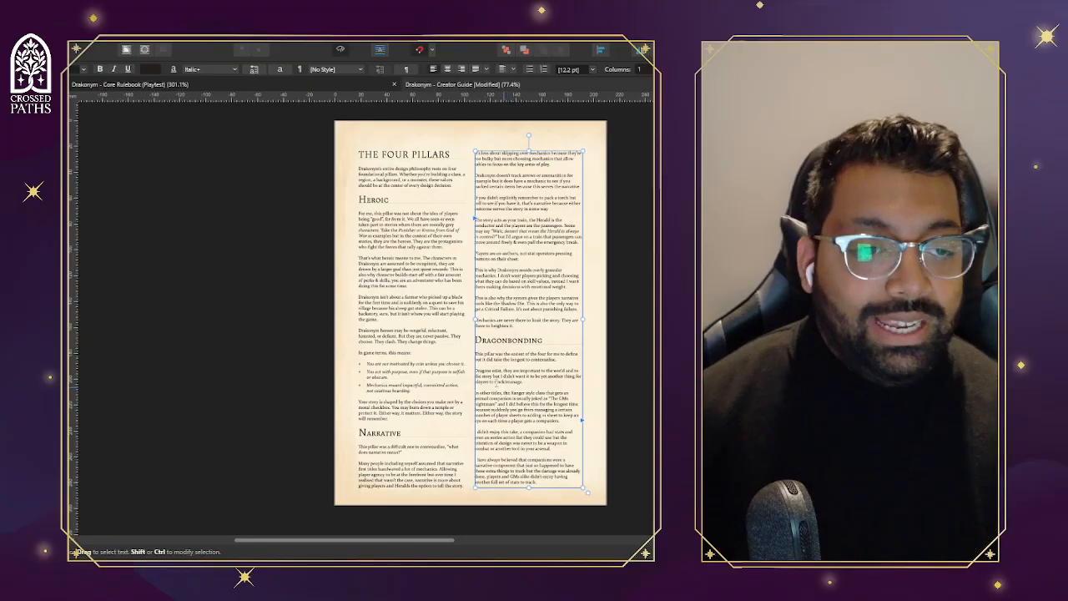
# Examine the Four Pillars text at reading size, from Heroic and Narrative through Dragonbonding to Fantasy
pyautogui.scroll(2, 429, 343)
pyautogui.press('super')
pyautogui.scroll(6, 392, 334)
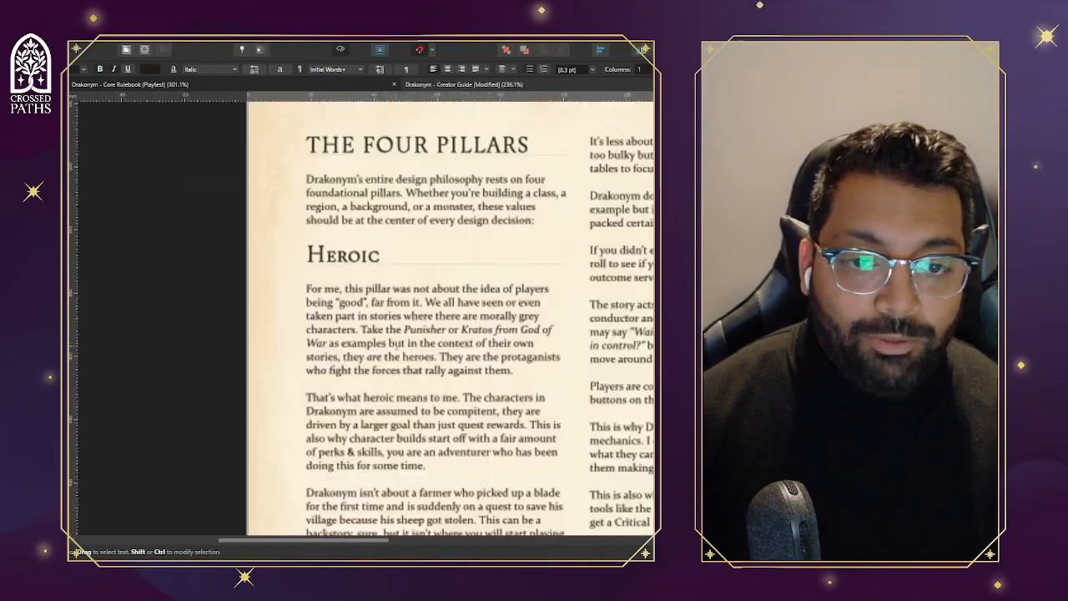
pyautogui.click(524, 324)
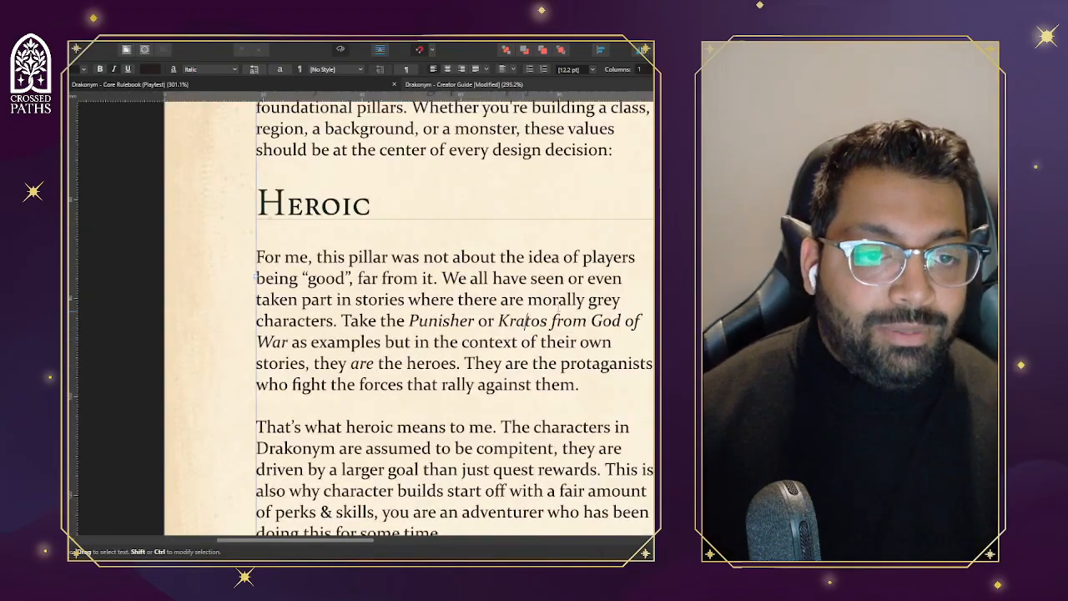
pyautogui.scroll(-3, 524, 324)
pyautogui.moveTo(364, 542); pyautogui.dragTo(460, 542)
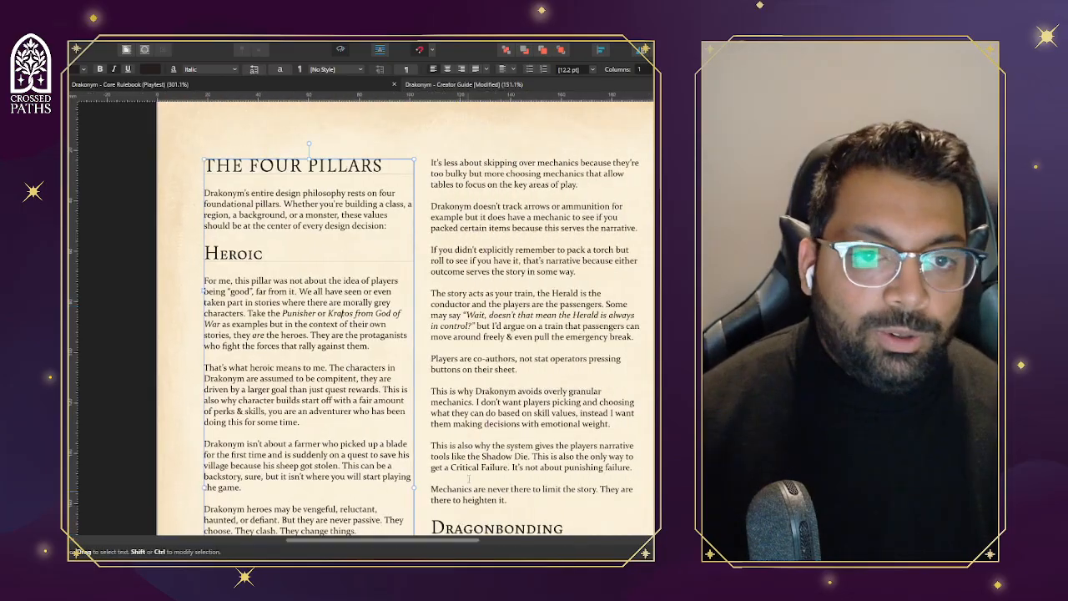
pyautogui.scroll(-5, 450, 426)
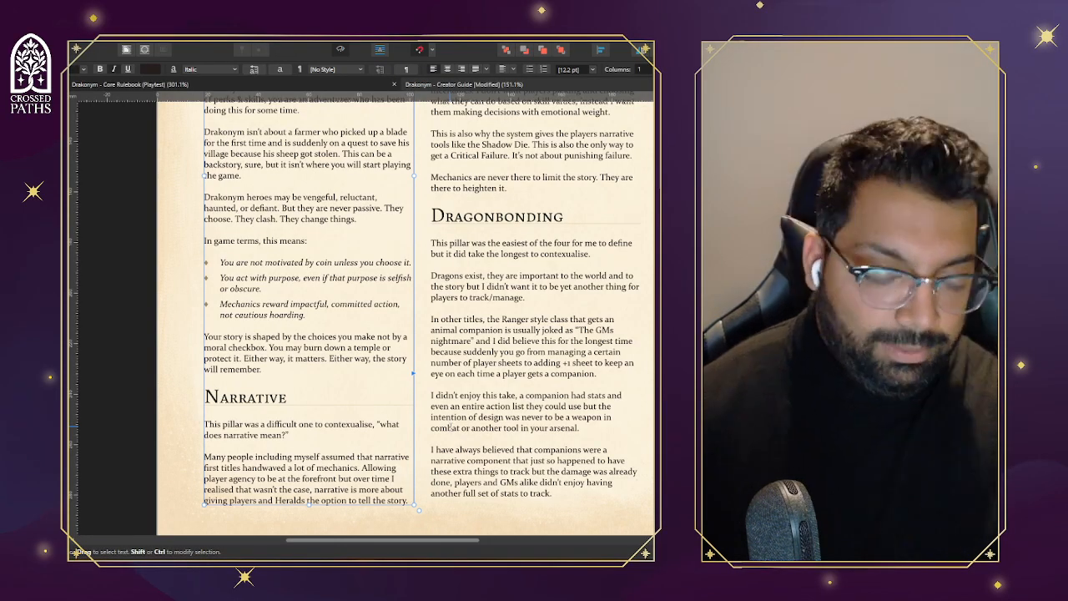
pyautogui.scroll(-3, 451, 427)
pyautogui.scroll(-8, 434, 413)
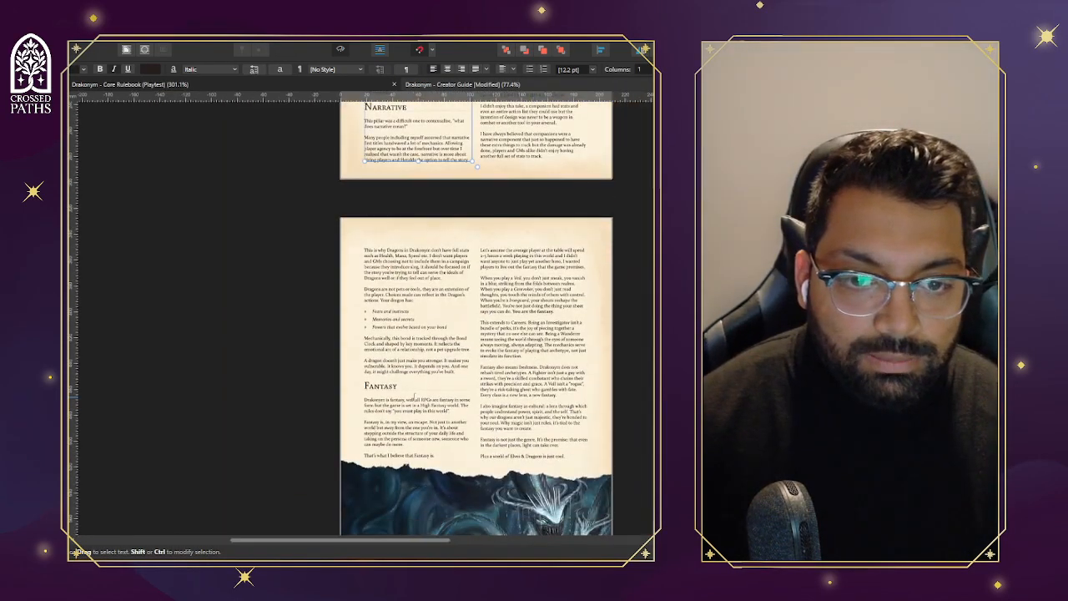
pyautogui.scroll(3, 415, 399)
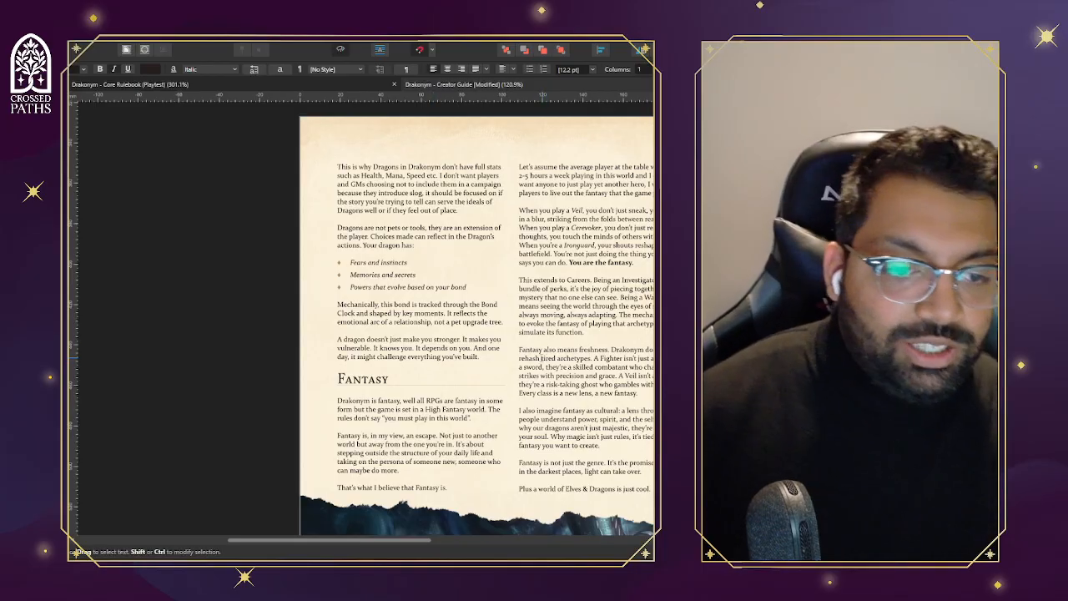
# Read through the Narrative First page, from its opening paragraphs and Mechanics & Meaning to Flow over Formality and the resources section
pyautogui.scroll(-10, 479, 332)
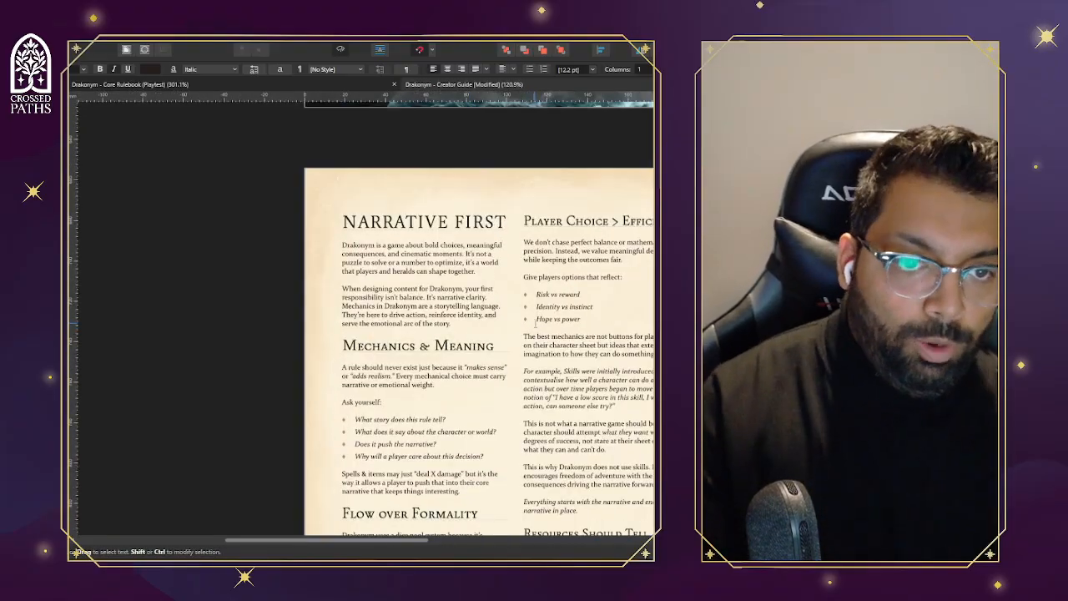
pyautogui.scroll(-1, 535, 322)
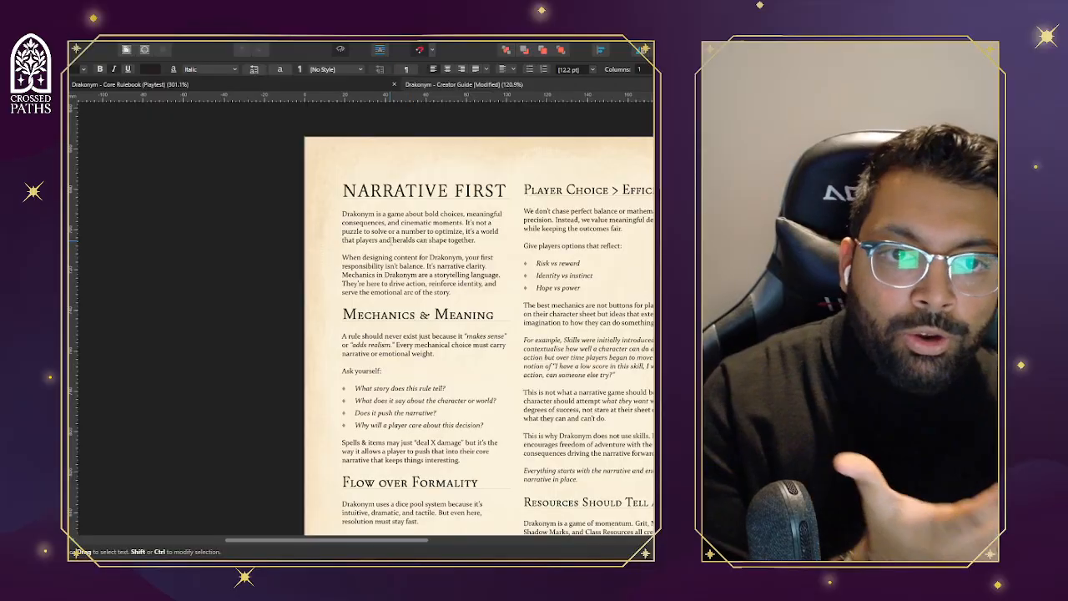
pyautogui.scroll(-1, 479, 318)
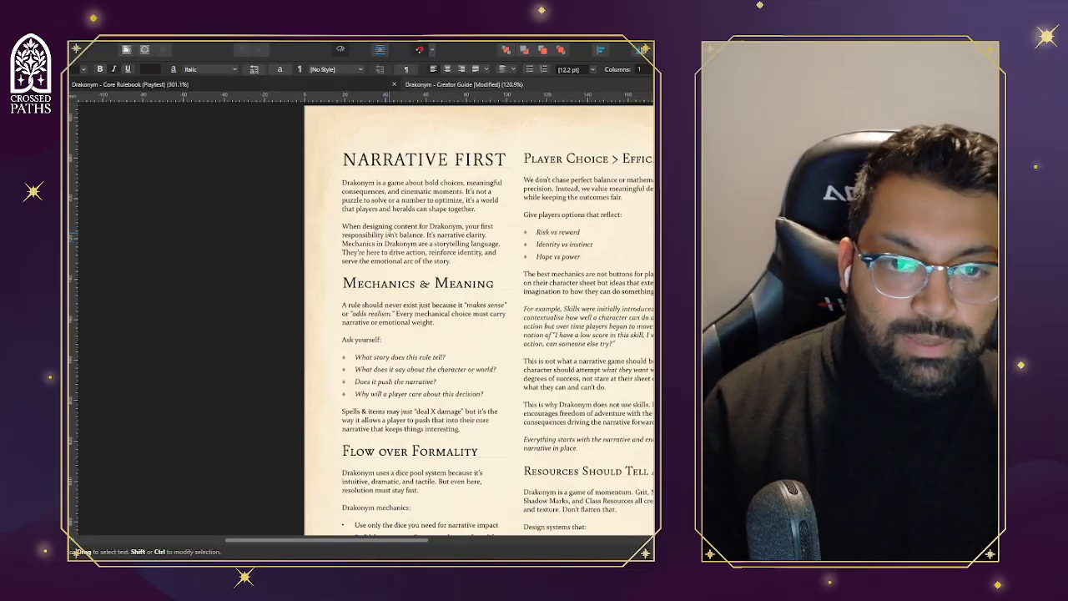
pyautogui.scroll(-2, 431, 292)
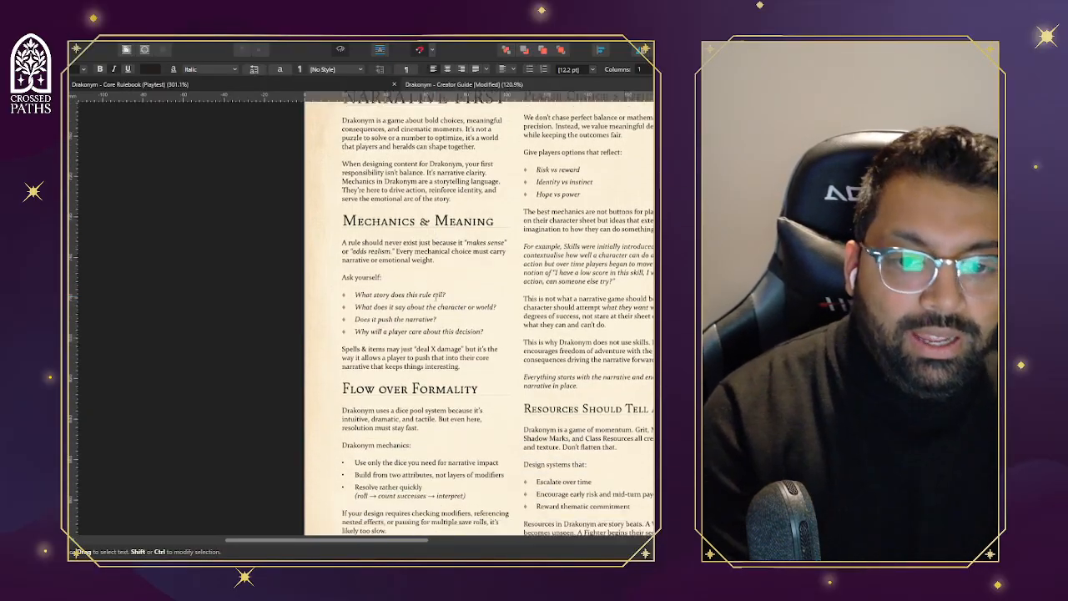
pyautogui.scroll(3, 435, 295)
pyautogui.scroll(-1, 500, 234)
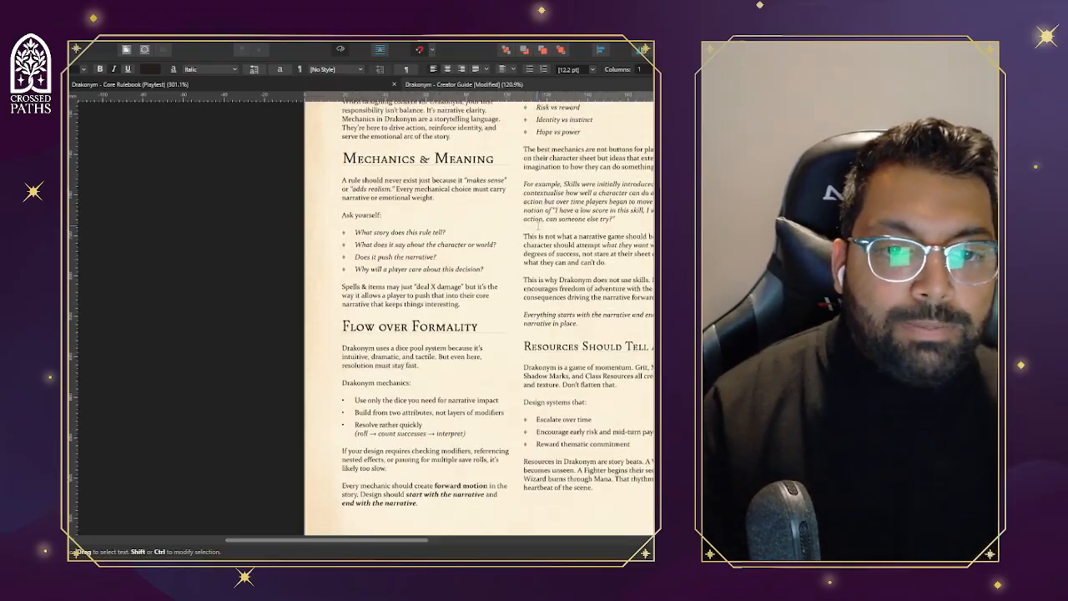
pyautogui.scroll(1, 617, 161)
pyautogui.scroll(-7, 588, 354)
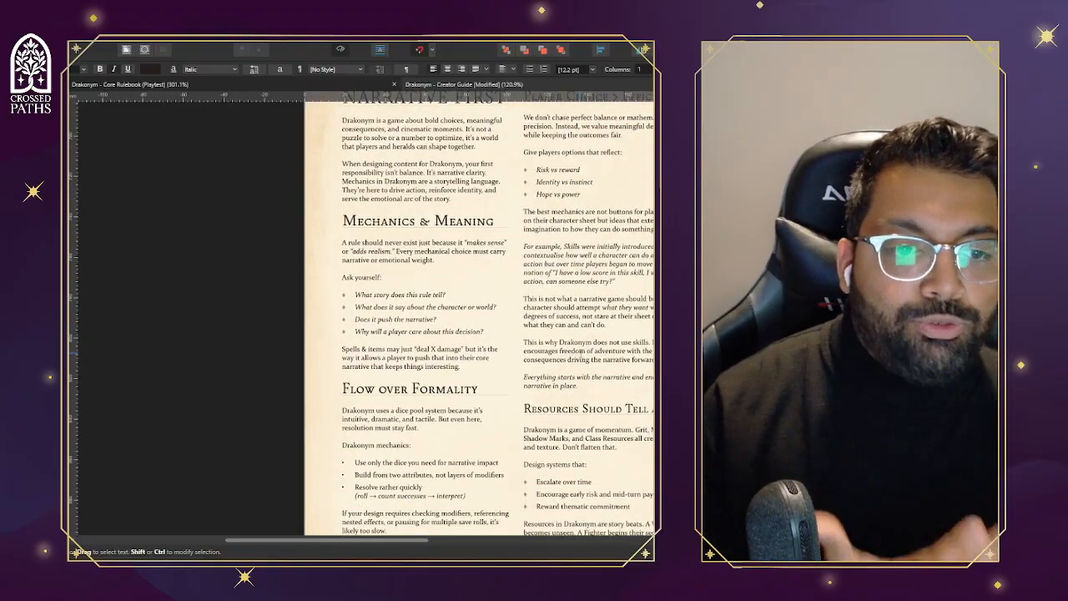
# Examine the page from Clarity Creates Immersion to Mechanics That Reinforce Identity, and revisit Mechanics & Meaning on page 7 at larger size
pyautogui.scroll(-7, 580, 353)
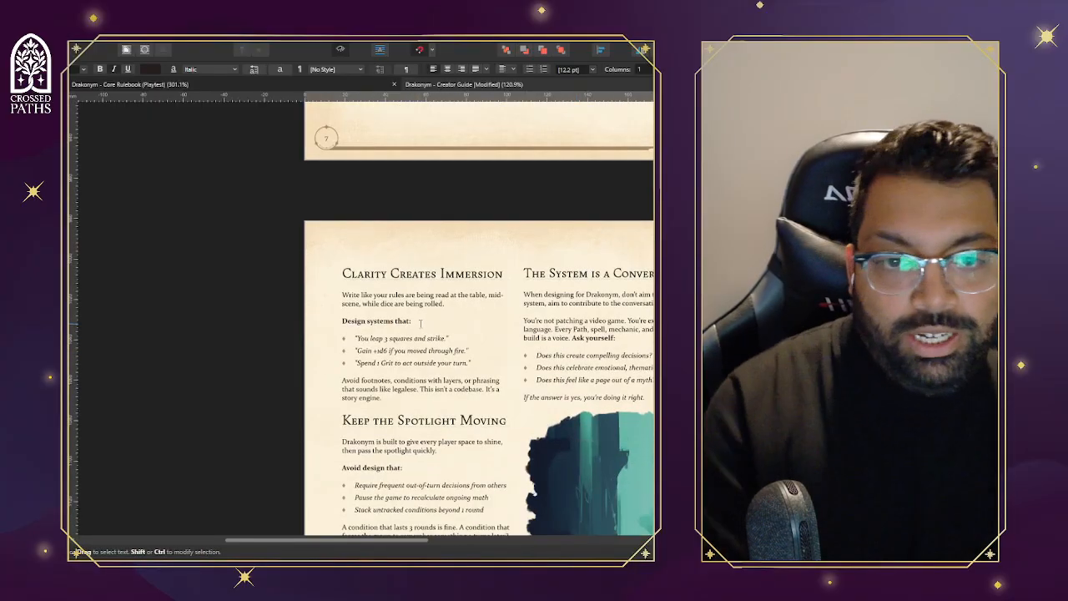
pyautogui.scroll(-4, 485, 341)
pyautogui.scroll(-1, 441, 333)
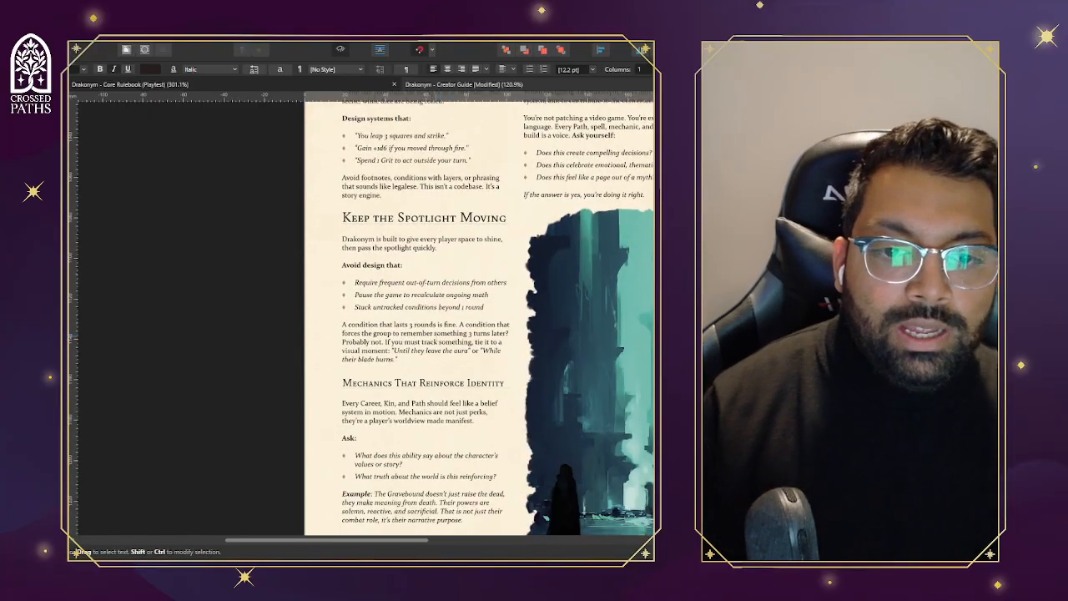
pyautogui.scroll(3, 472, 382)
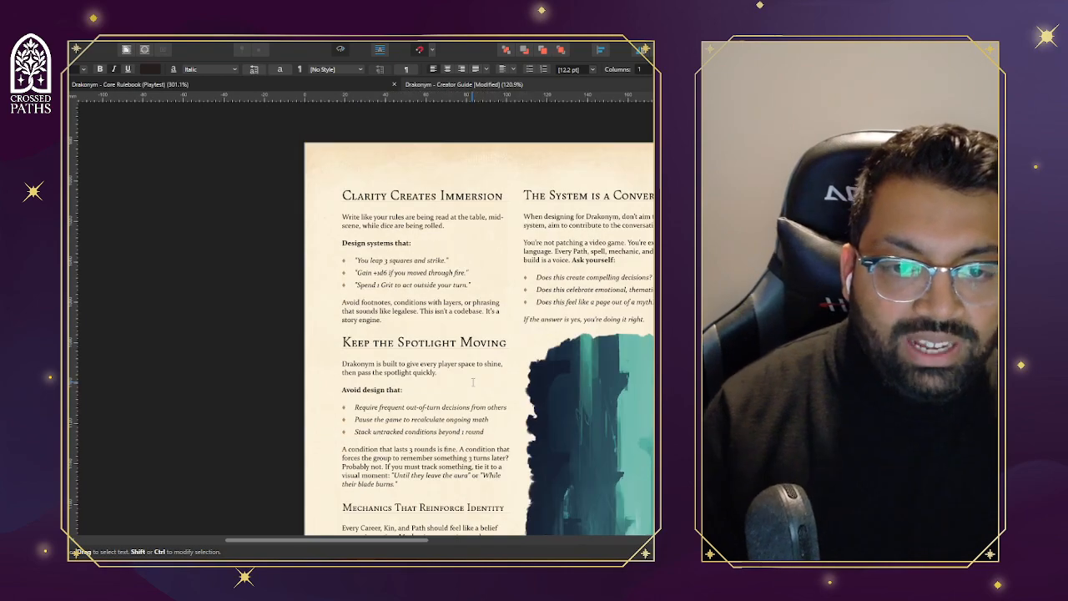
pyautogui.scroll(2, 494, 345)
pyautogui.scroll(-14, 494, 345)
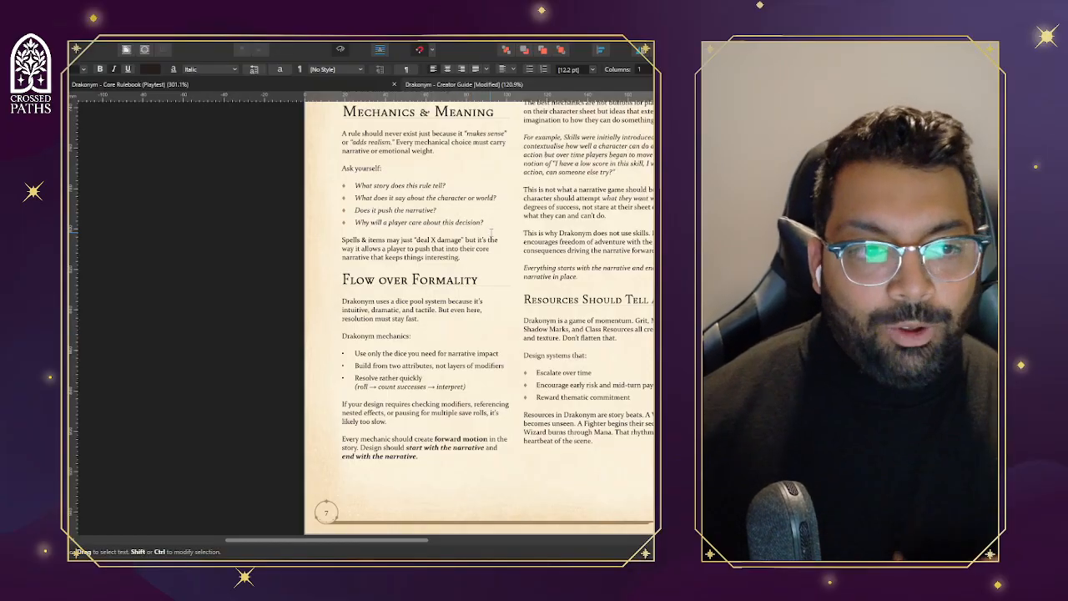
pyautogui.scroll(4, 491, 231)
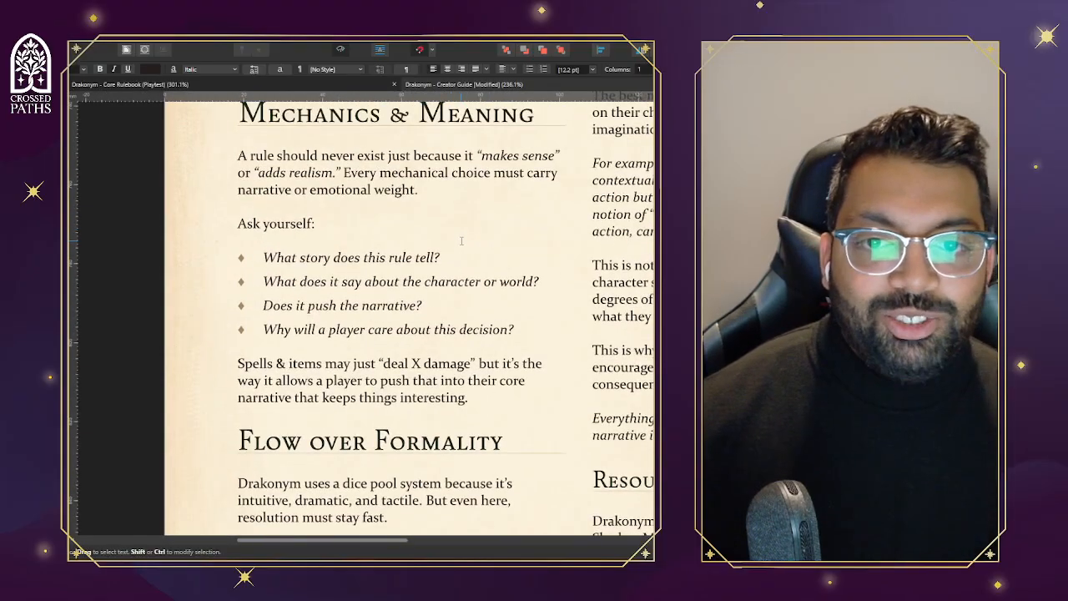